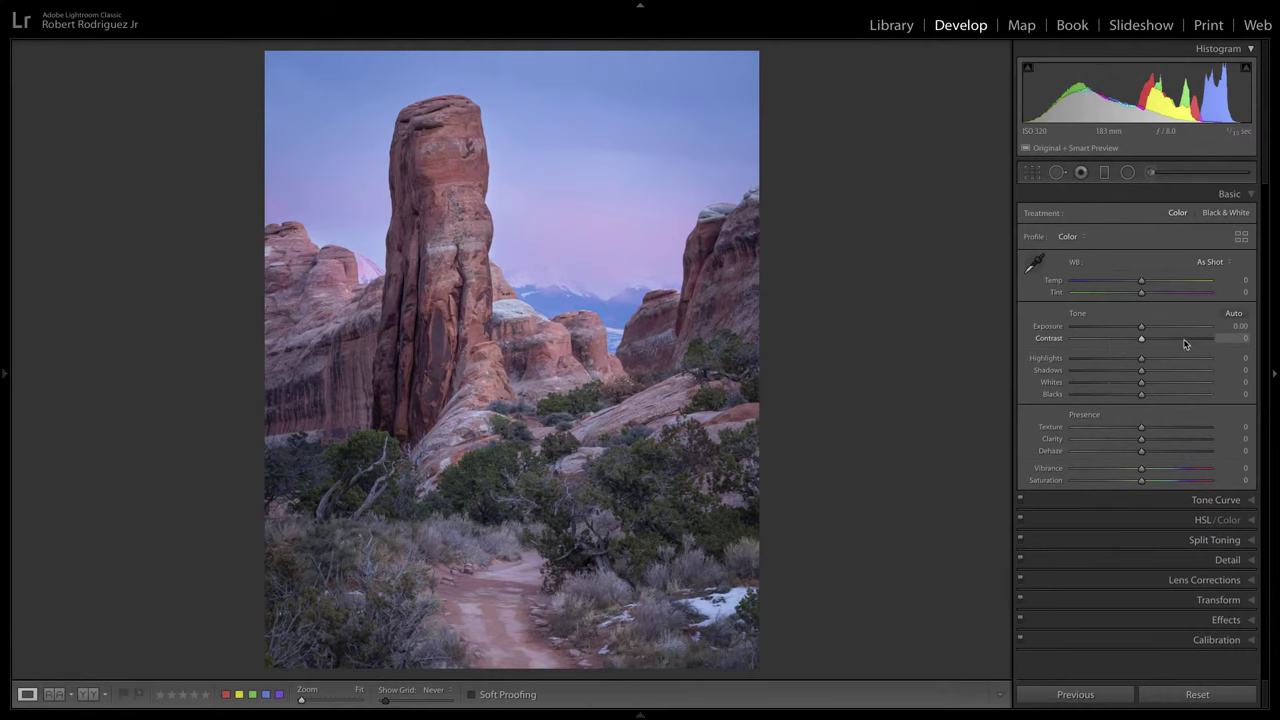
- Darken the desert photo with Exposure −0.90, then set Whites +34, Highlights +20, Shadows +20 and Blacks −3
left_click_drag(1144, 326, 1130, 337)
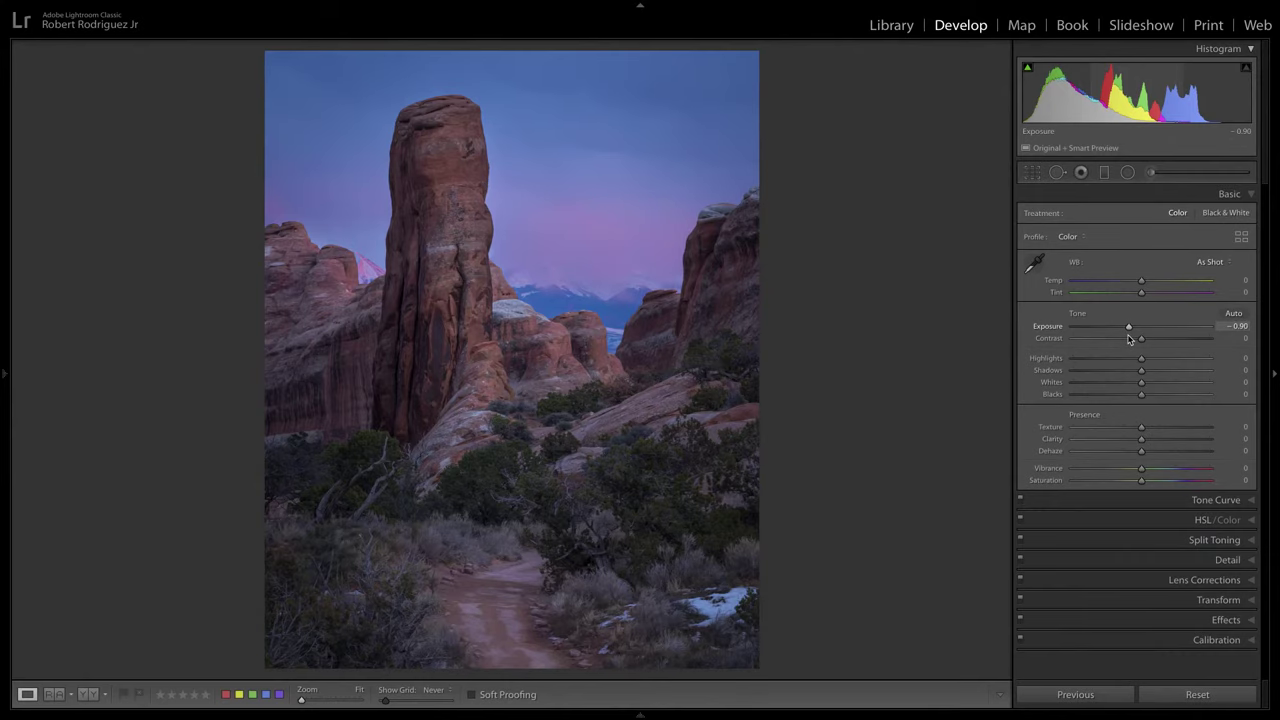
left_click_drag(1141, 388, 1156, 360)
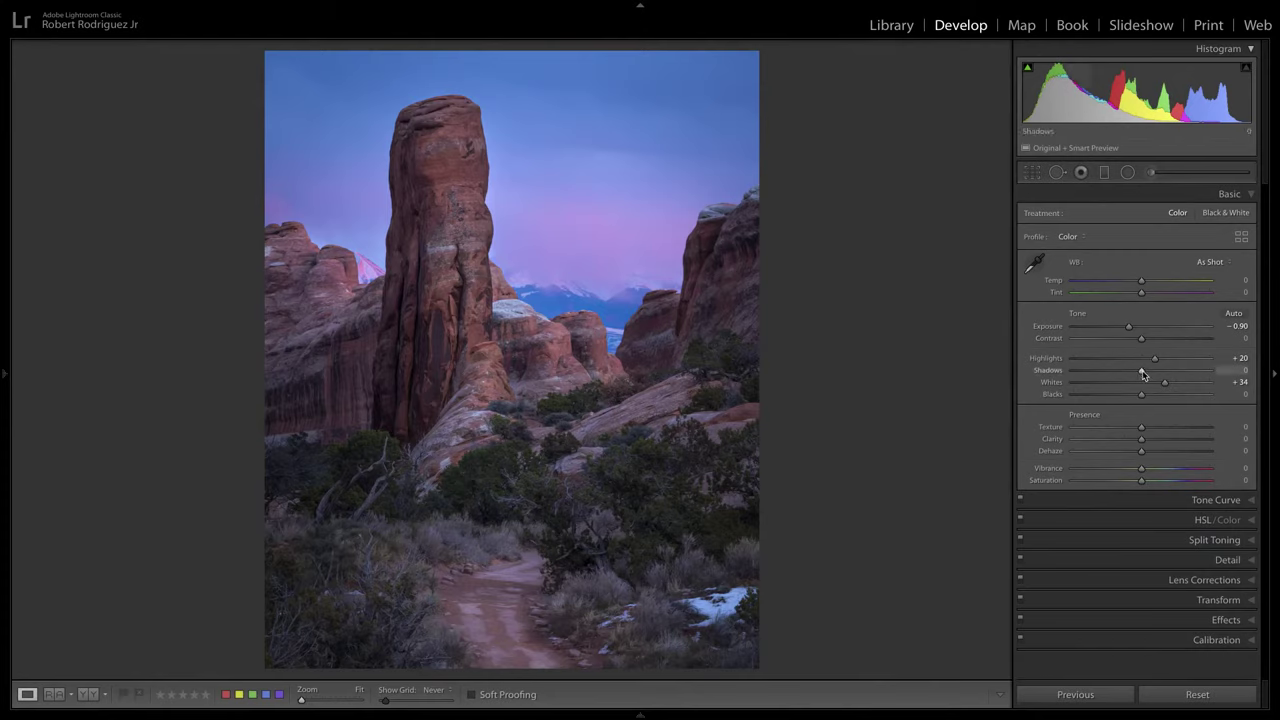
mouse_move(1143, 373)
left_mouse_down()
mouse_move(1141, 398)
mouse_move(1159, 373)
left_mouse_up()
- Set the photo's Clarity to +18 and its Vibrance to +8
left_click_drag(1141, 441, 1156, 441)
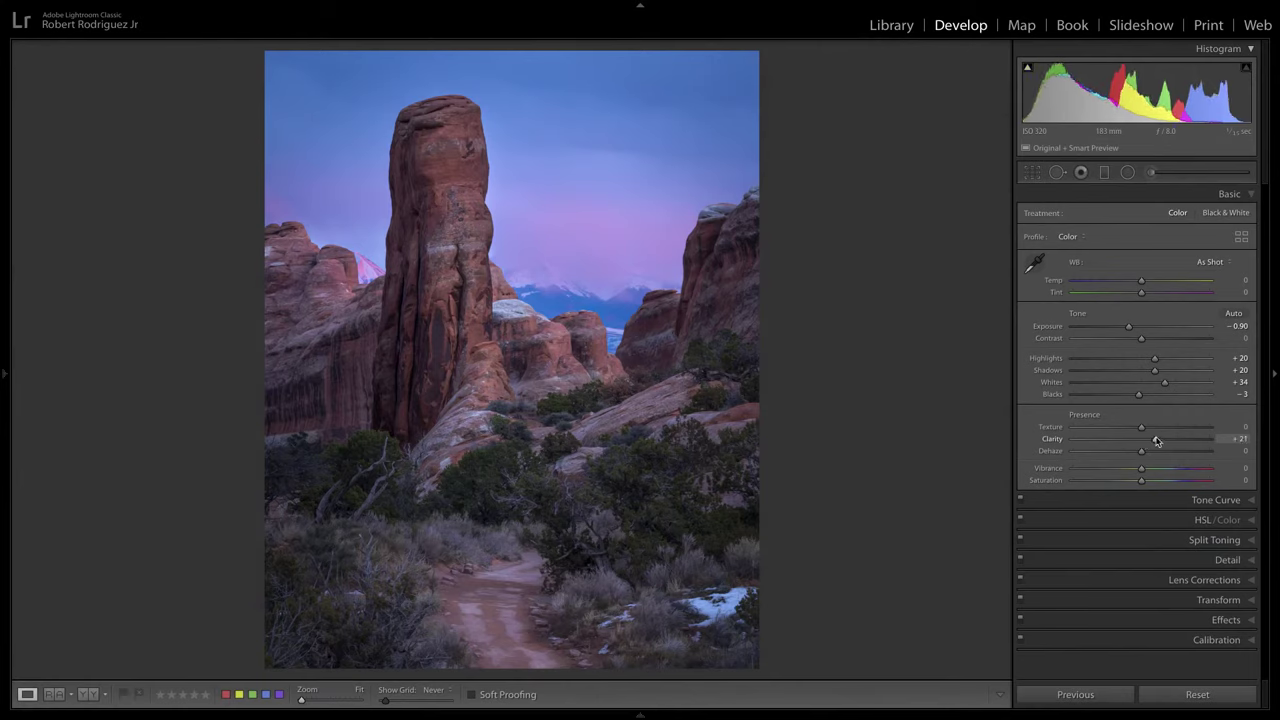
left_click_drag(1157, 441, 1147, 471)
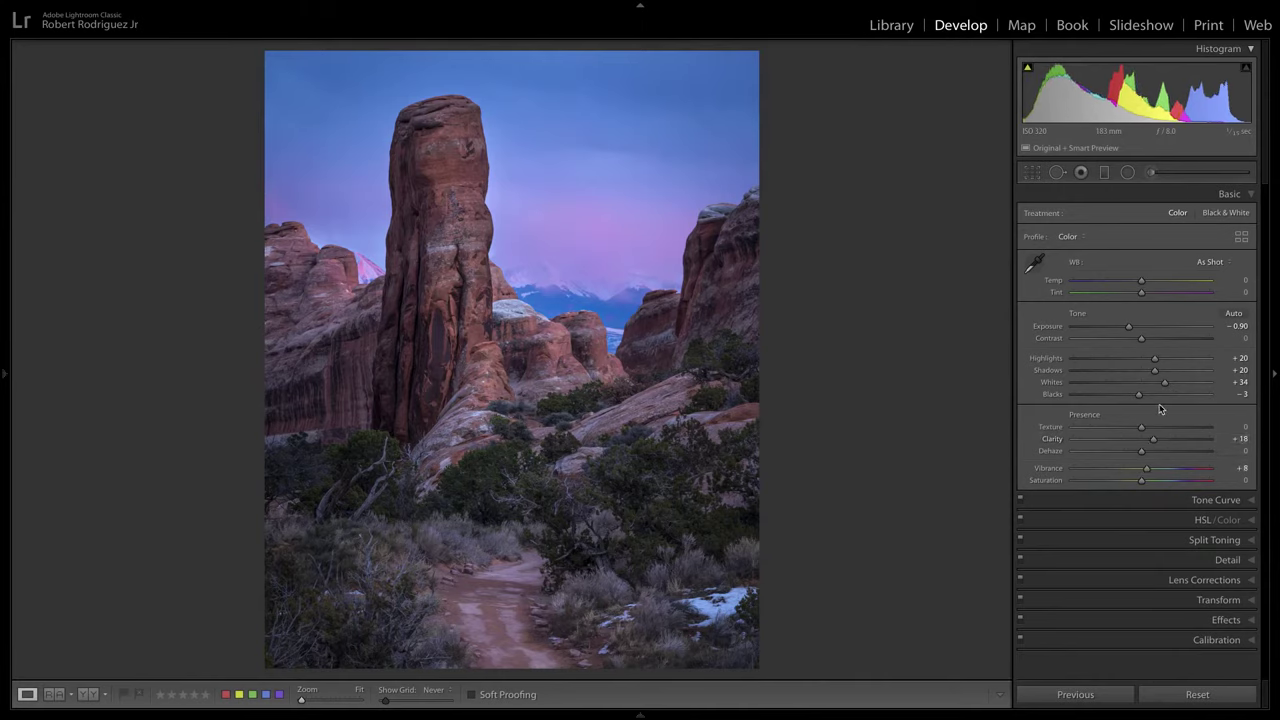
- Refine the tones to Whites +37, Highlights +32 and Exposure −0.80, and compare with the original photo
left_click_drag(1162, 387, 1166, 386)
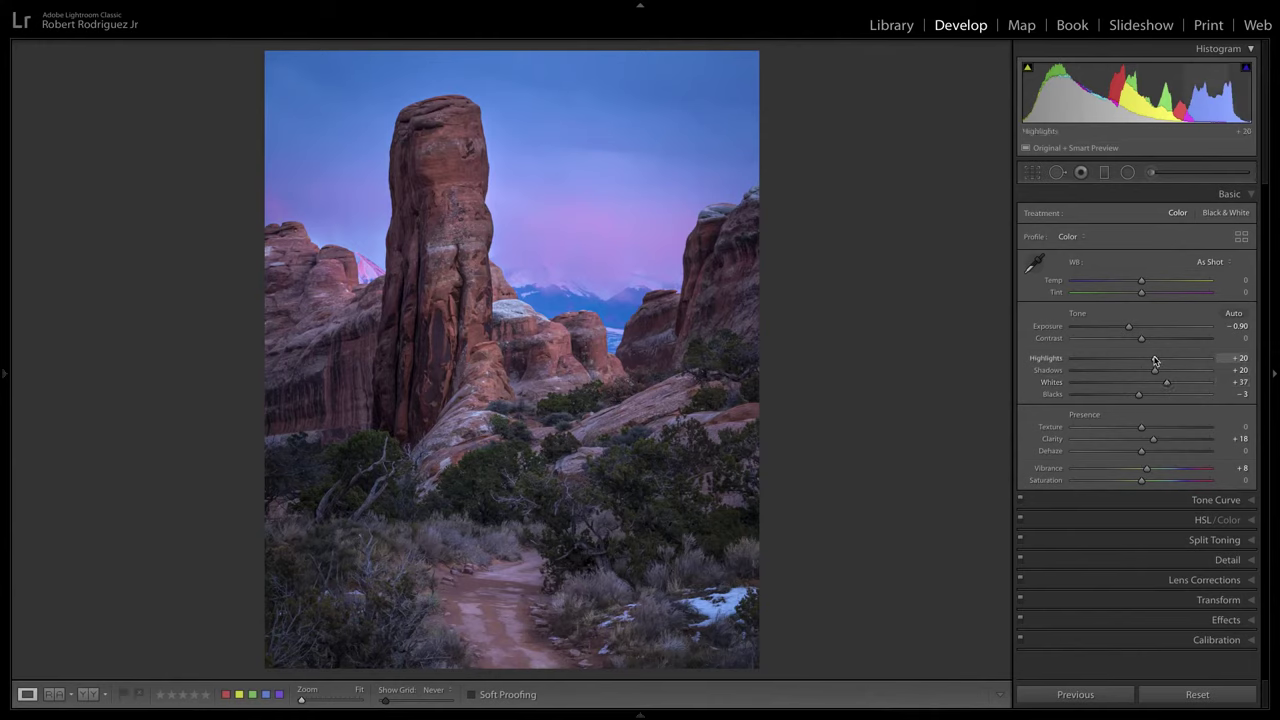
left_click_drag(1155, 360, 1132, 330)
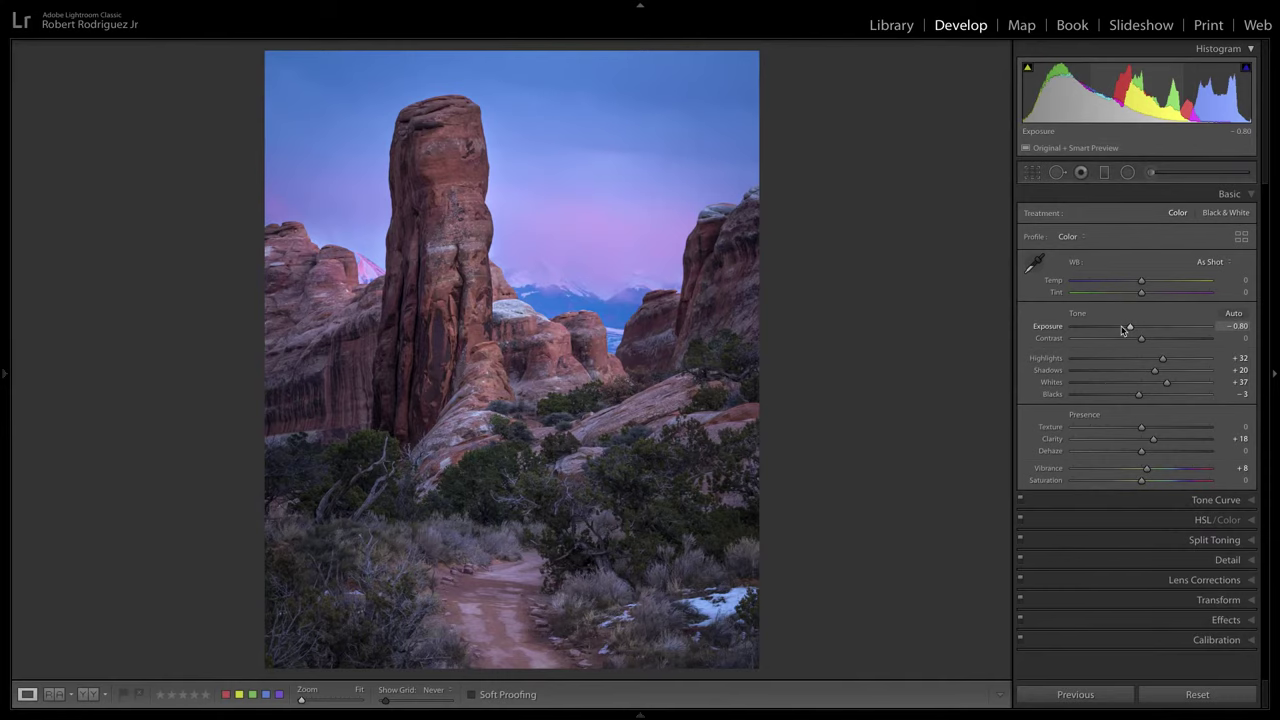
key("backslash")
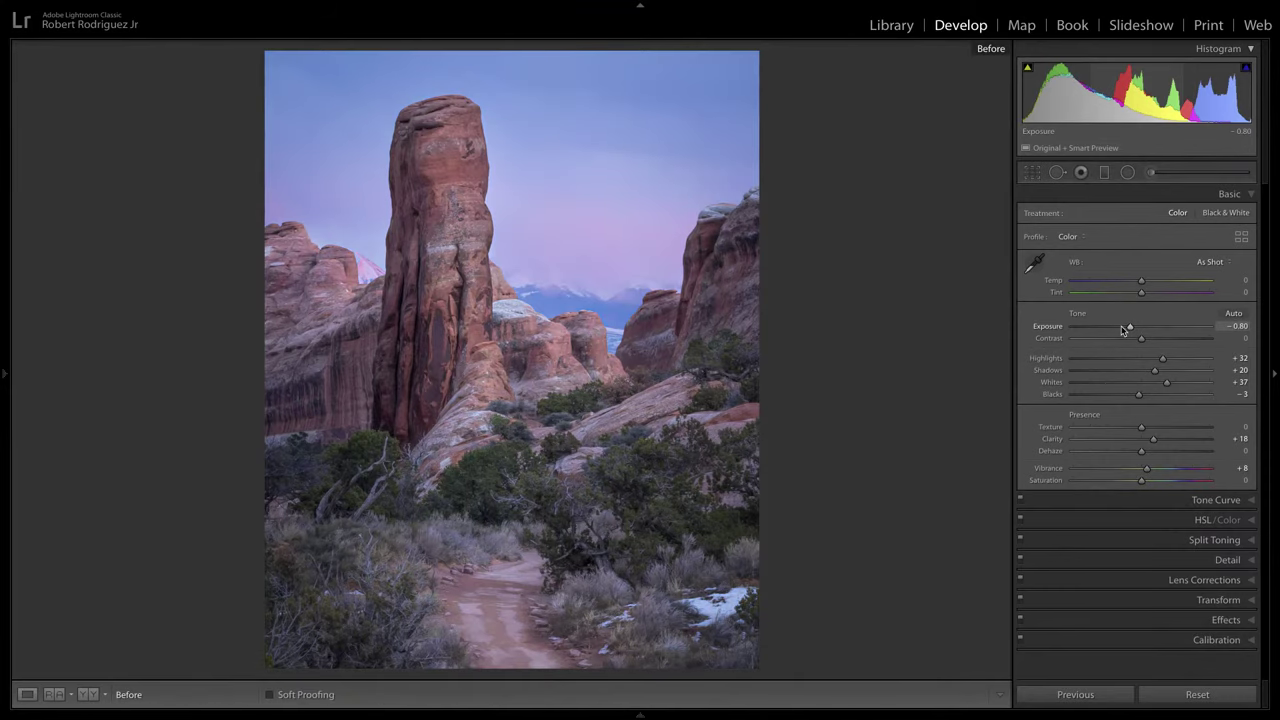
key("backslash")
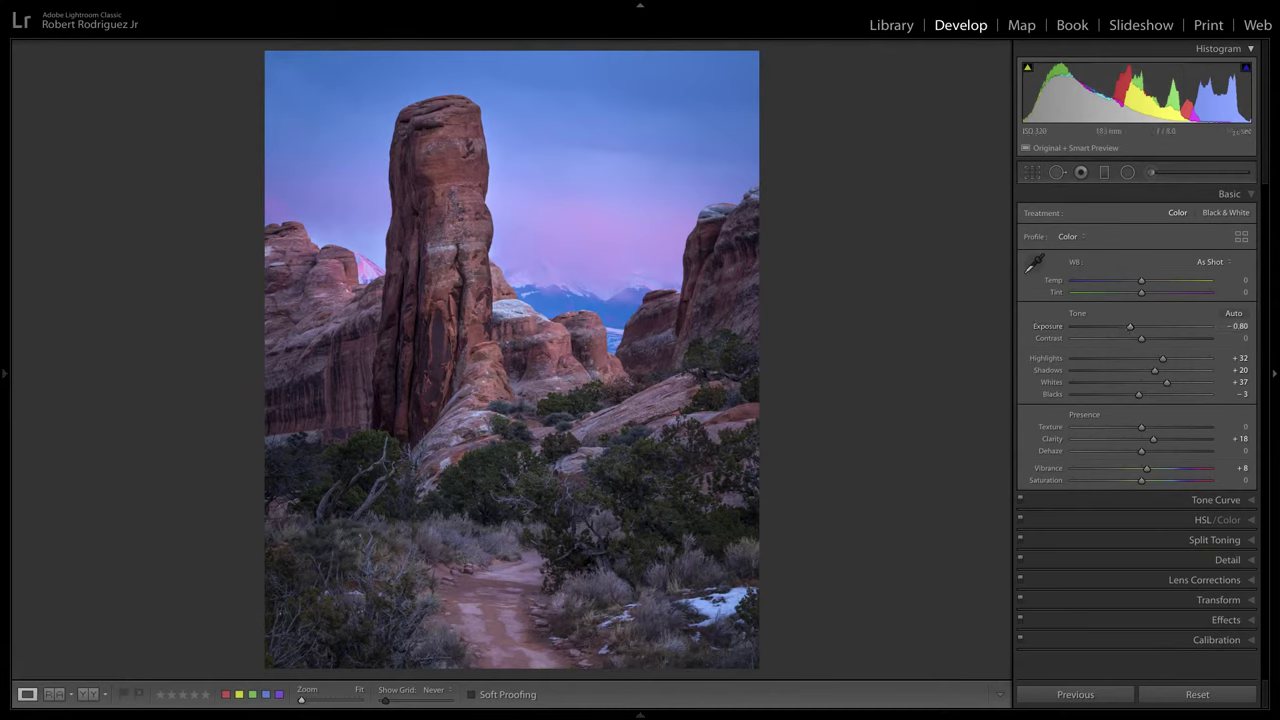
- Start an adjustment brush mask with Exposure −0.73 and paint it over the dark trees right of and above the path
left_click(1150, 172)
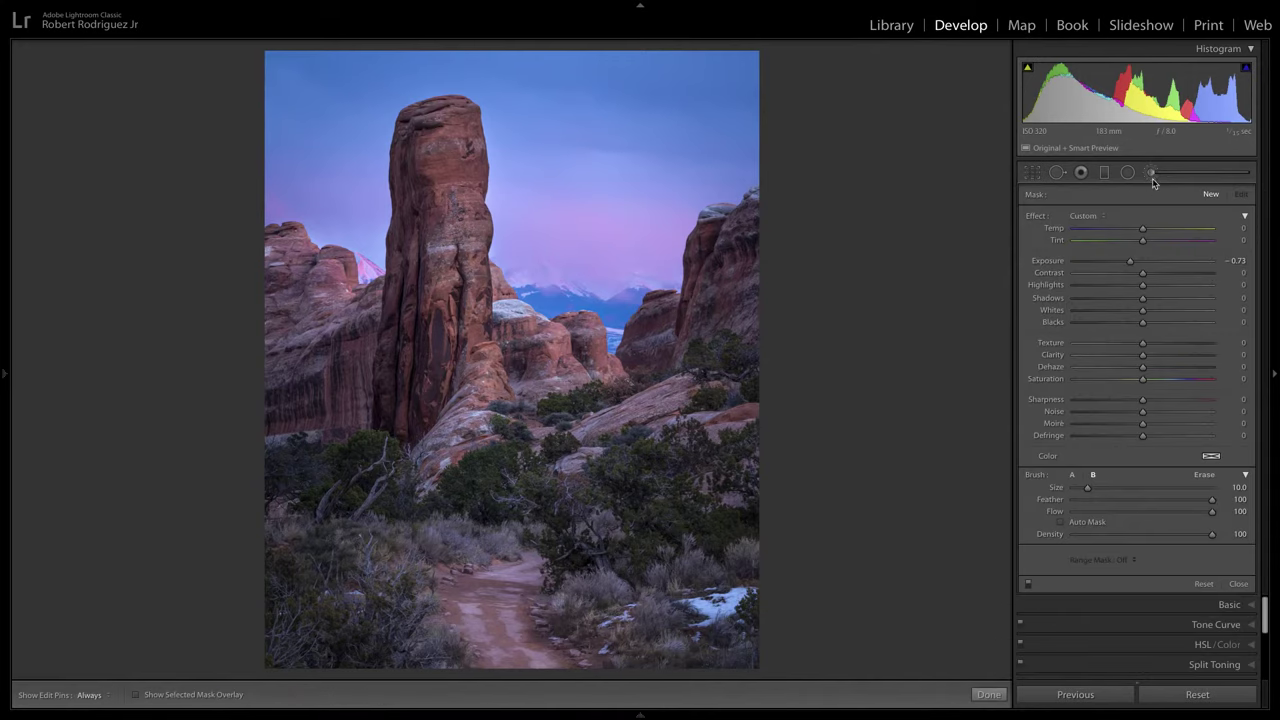
scroll(398, 449, "up", 3)
left_click(1083, 215)
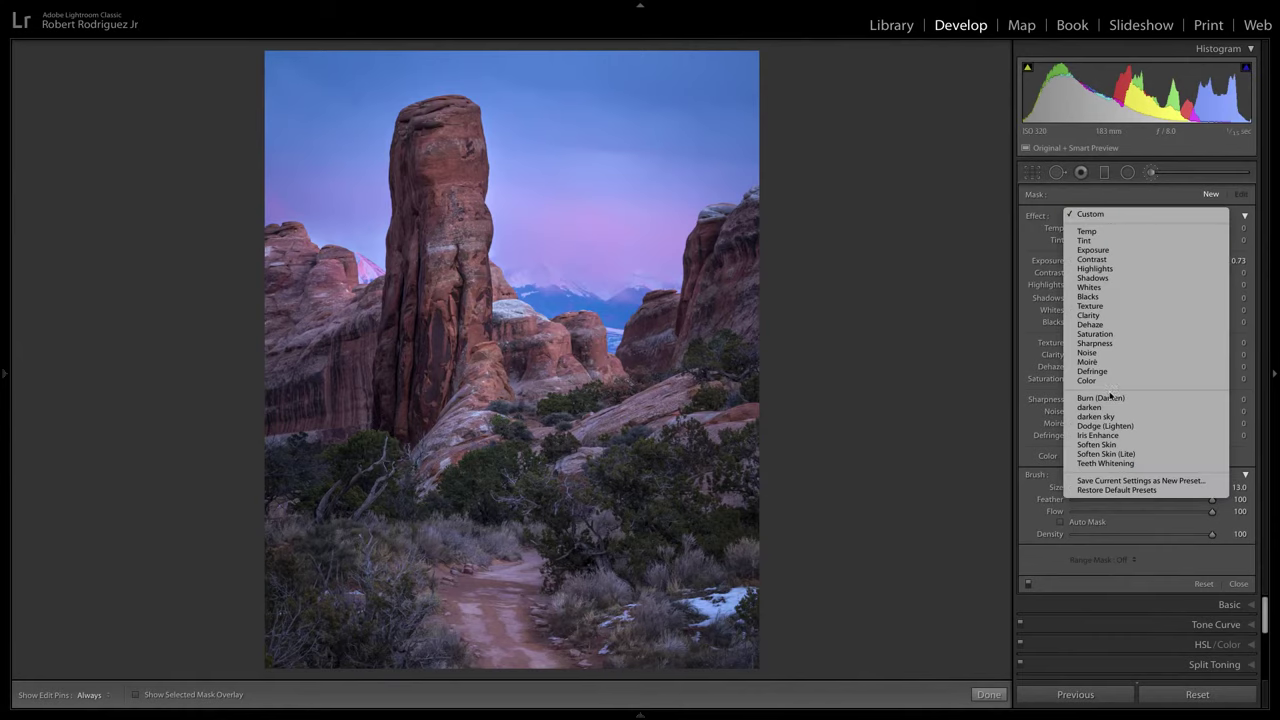
key("Escape")
scroll(417, 509, "down", 1)
key("h")
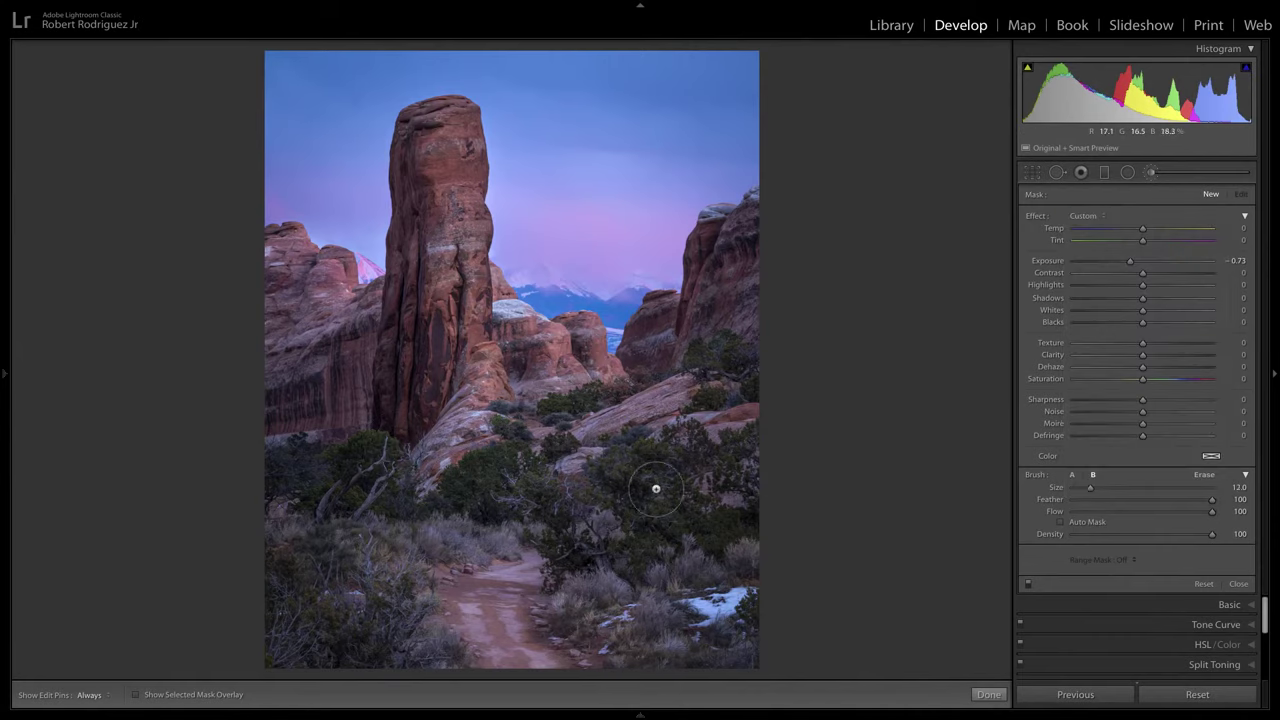
left_click_drag(656, 487, 512, 483)
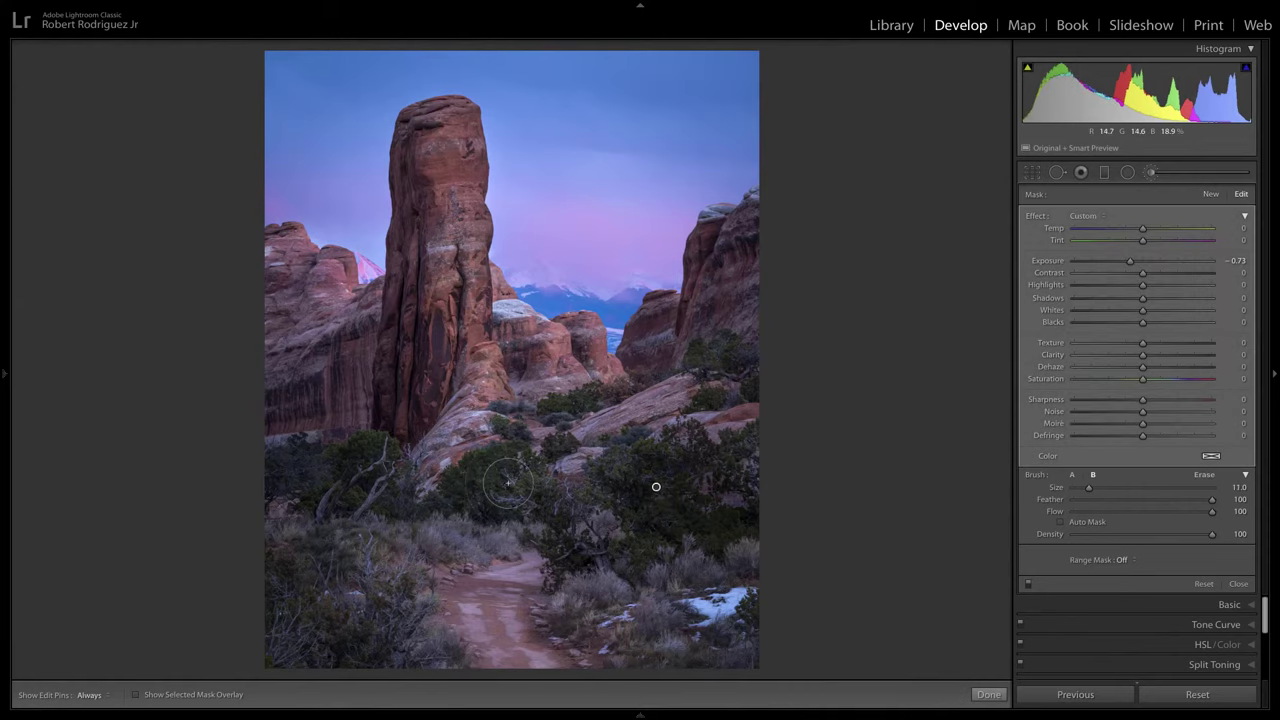
scroll(481, 479, "down", 3)
key("h")
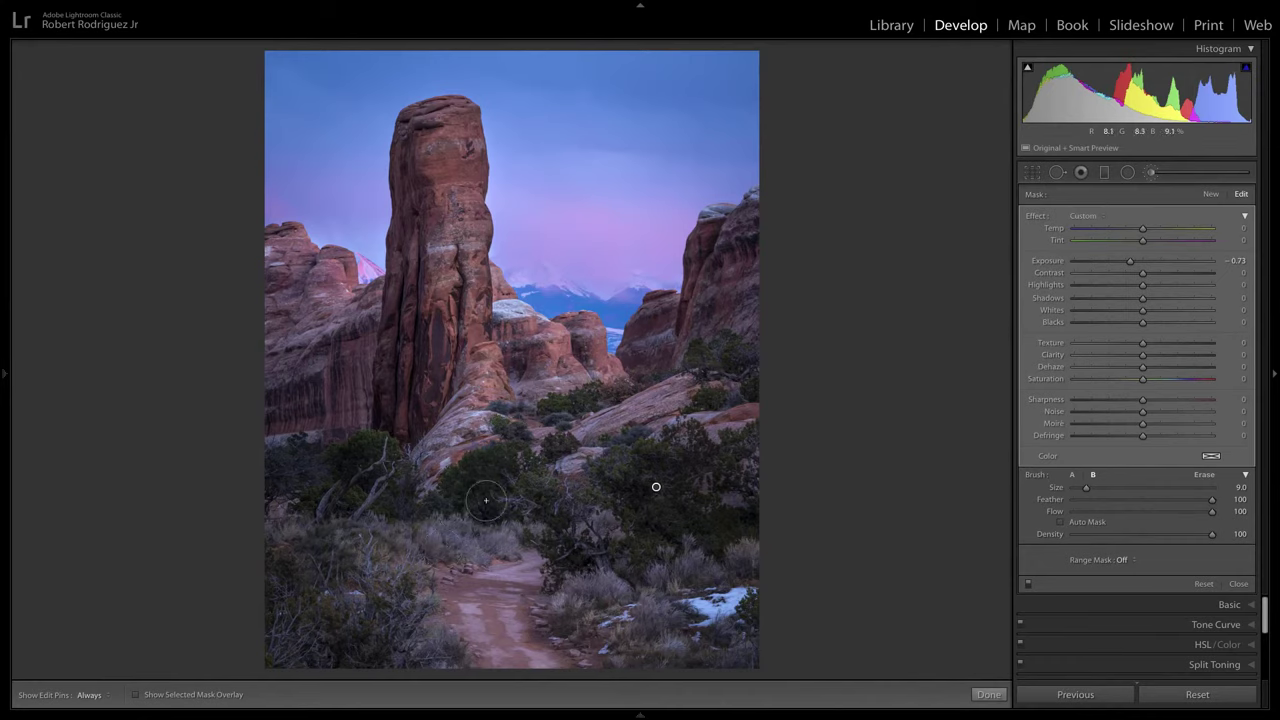
- Continue burning the bushes below the rock tower and the tower's shaded face, using a brush size of about 10
key("h")
key("h")
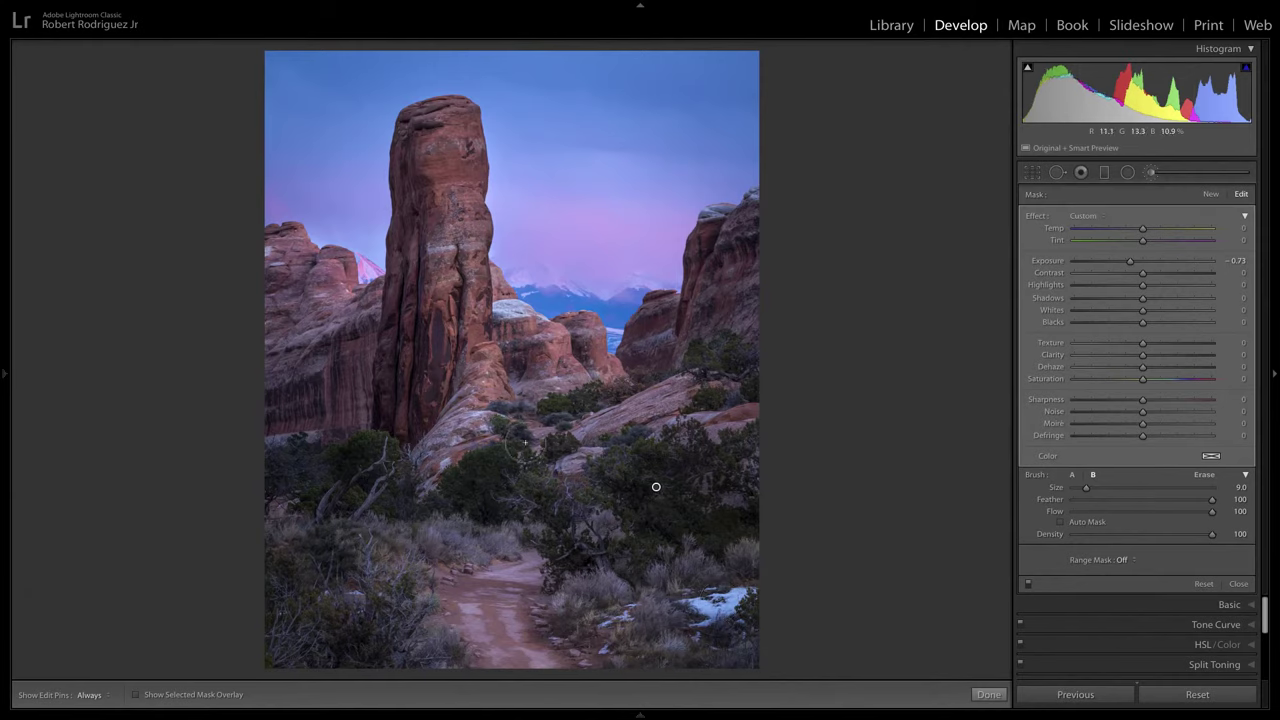
key("bracketleft")
key("bracketright")
key("bracketright")
key("h")
key("h")
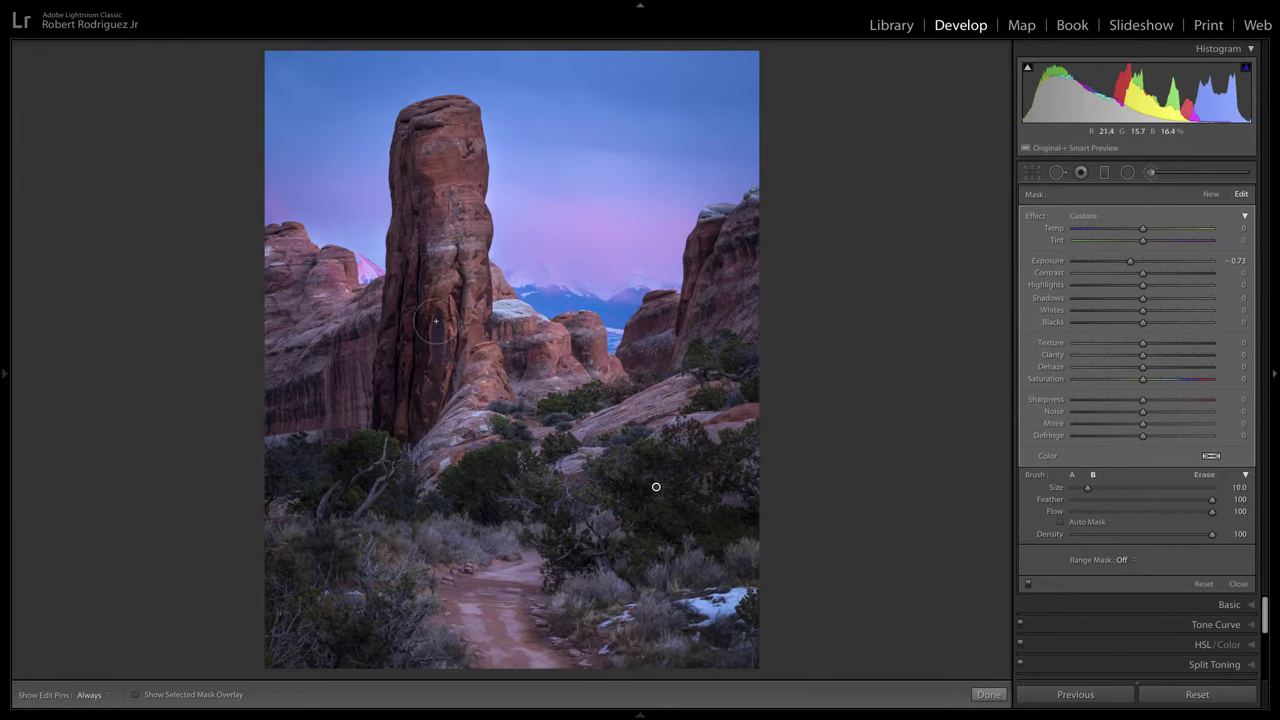
- Burn the shadowed rocks right of the tower with a size 5 brush and the cliff left of it with size 8
key("bracketleft")
key("bracketleft")
key("bracketleft")
key("bracketleft")
key("bracketleft")
key("h")
key("h")
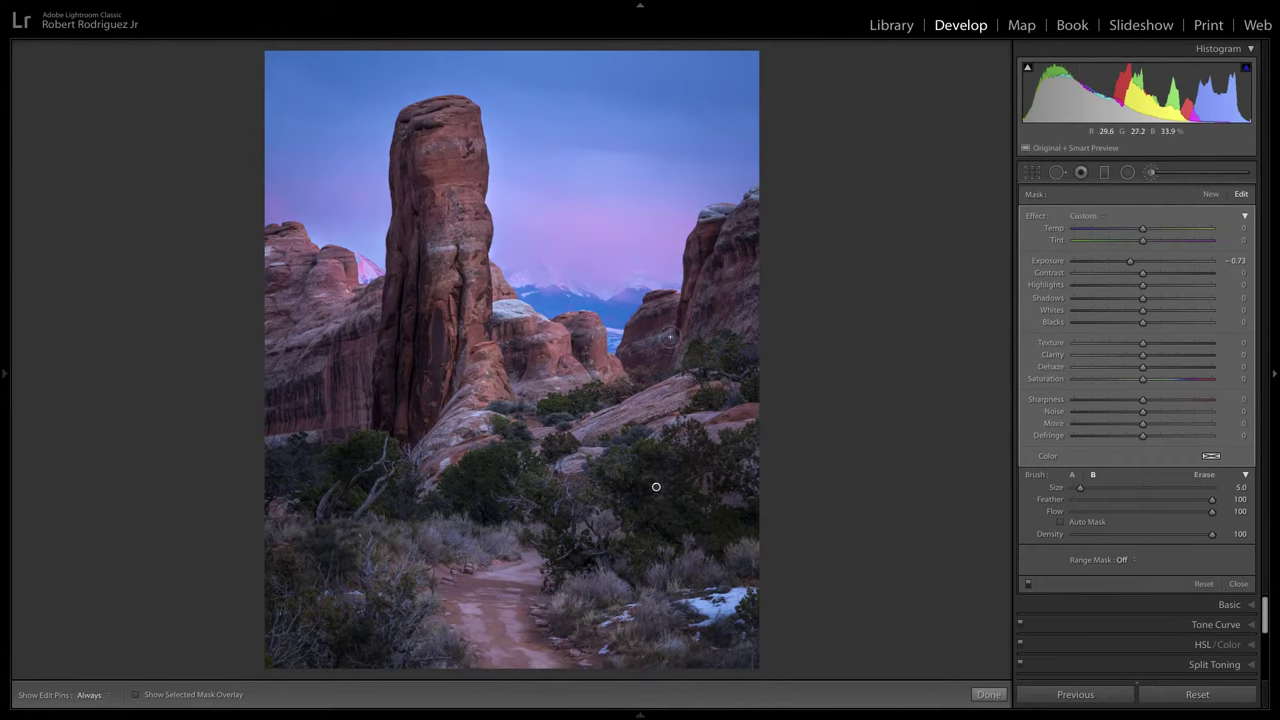
key("h")
scroll(742, 257, "up", 3)
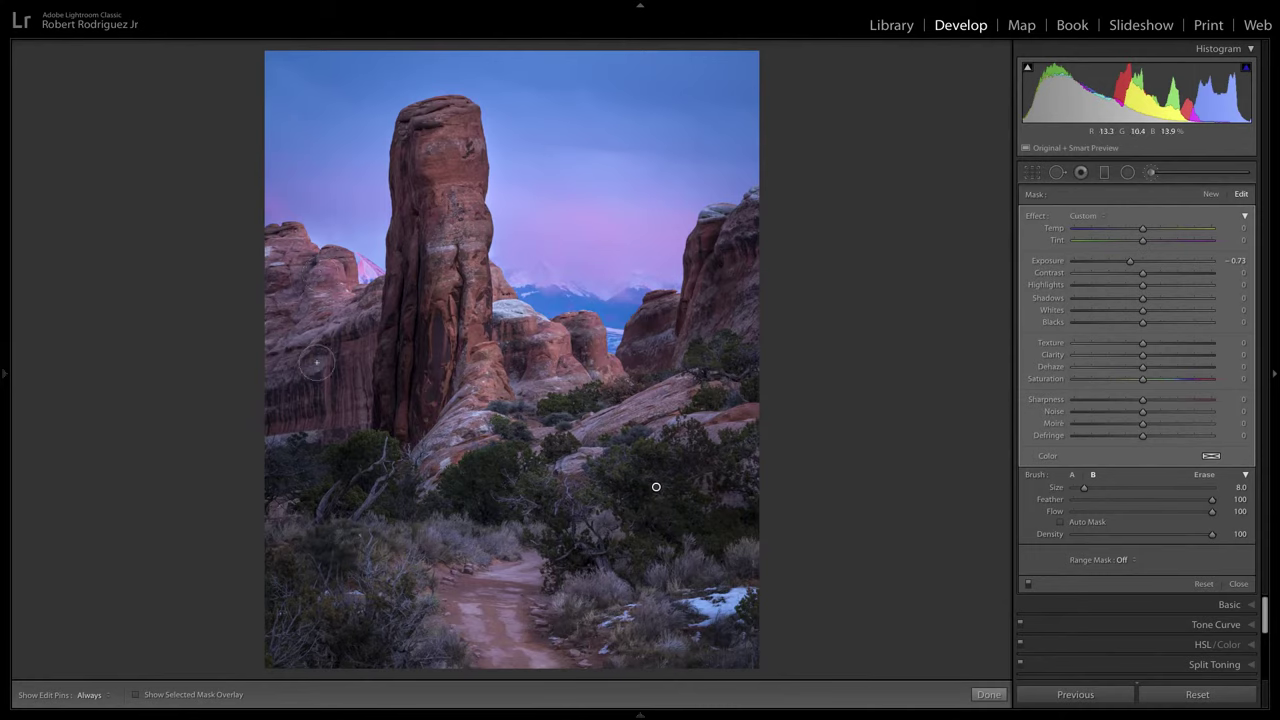
key("h")
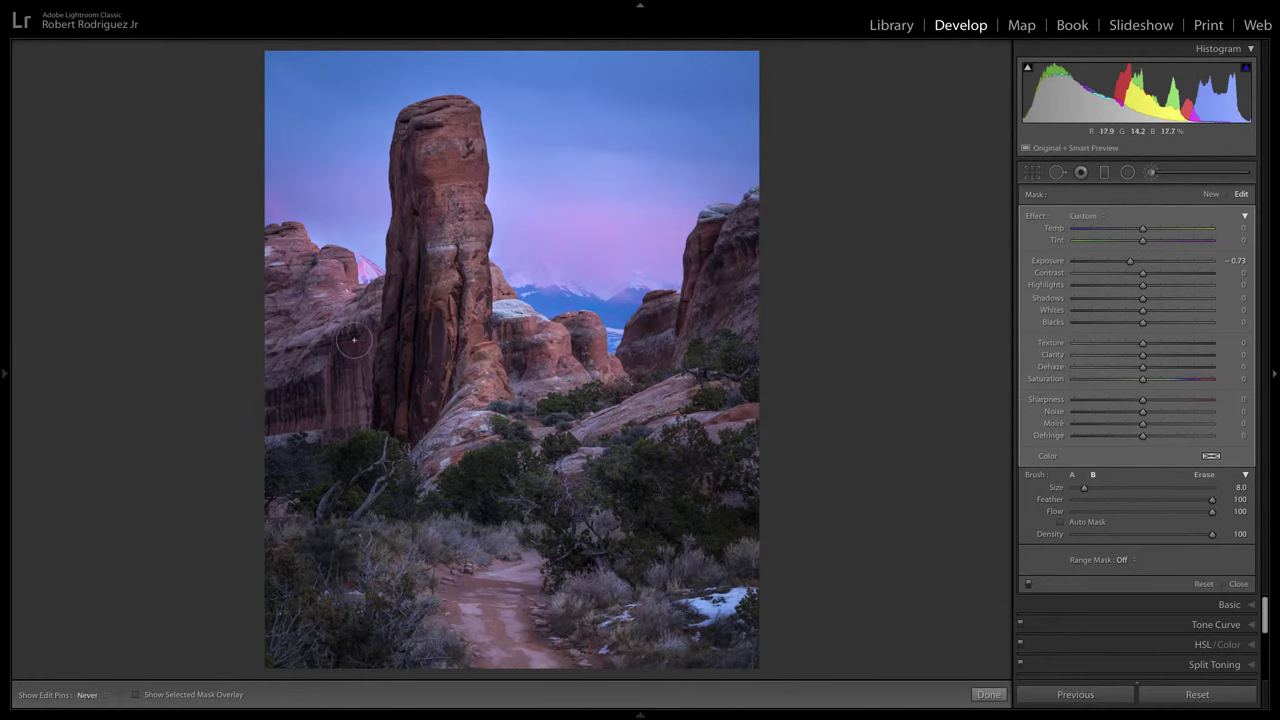
key("h")
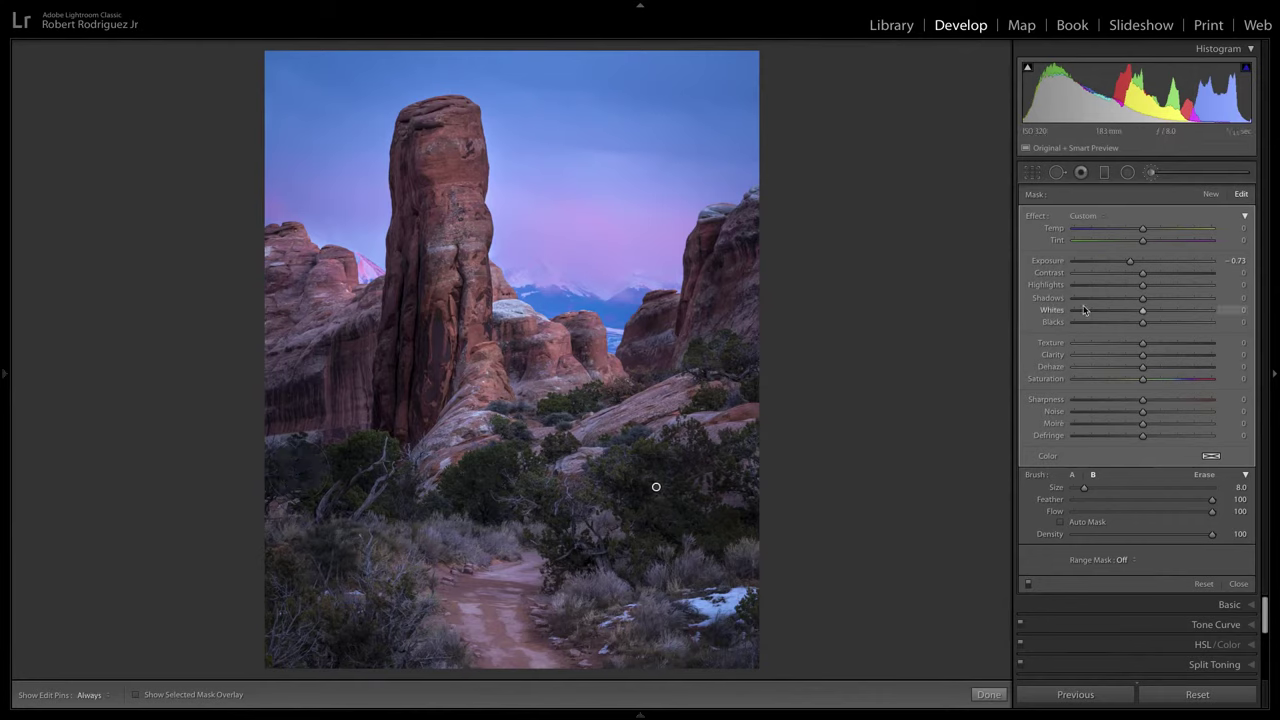
- Create a new brush mask with the Dodge (Lighten) effect at Exposure 0.25 and paint the pale shrubs beside the path
left_click(1208, 196)
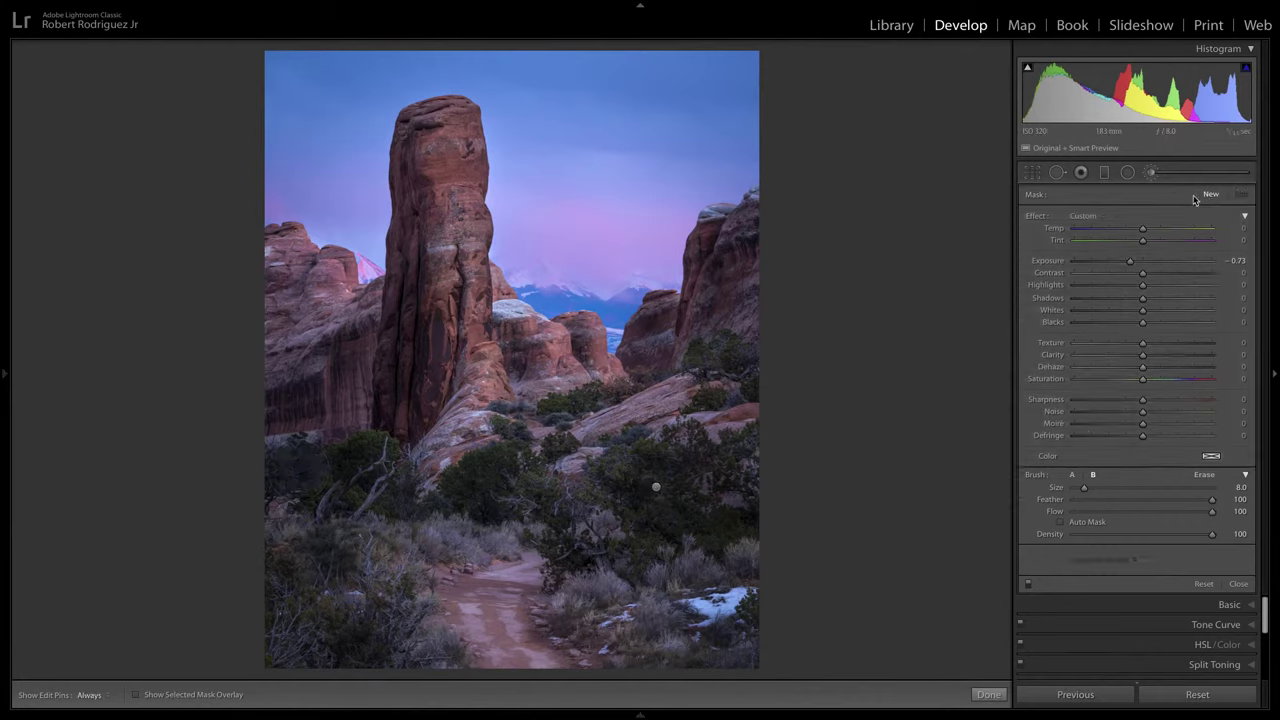
left_click(1097, 218)
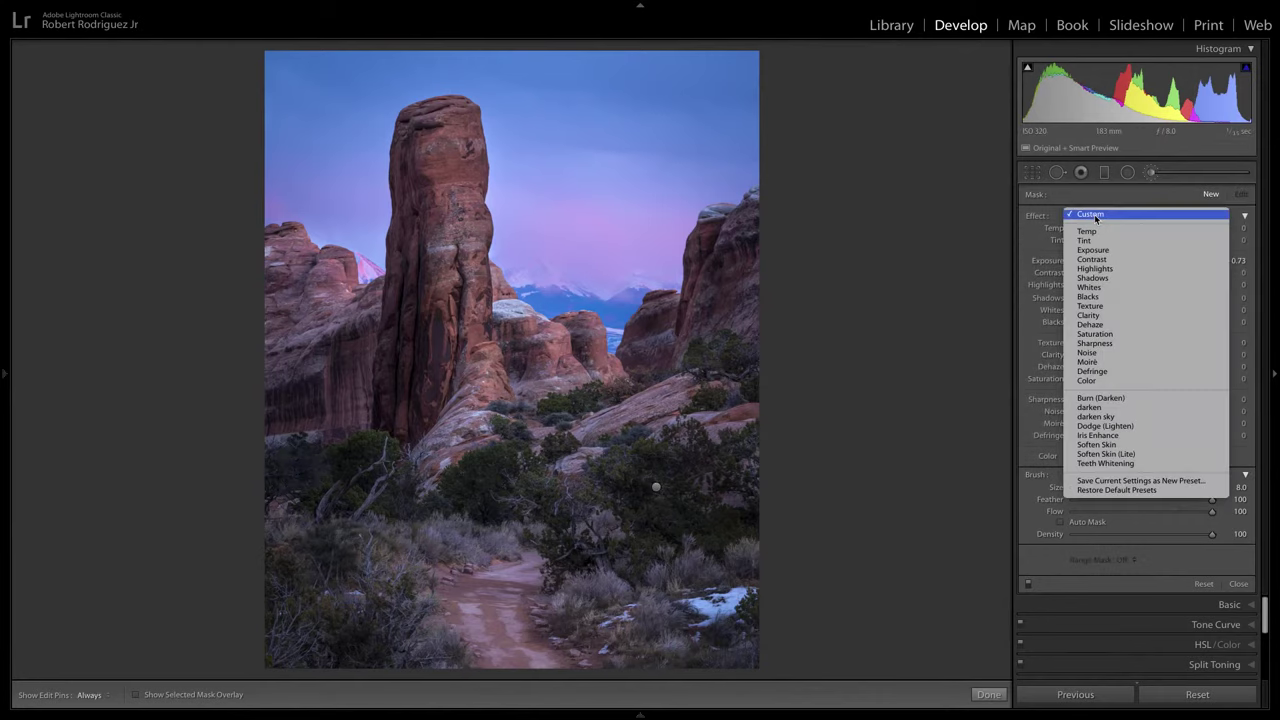
left_click(1117, 427)
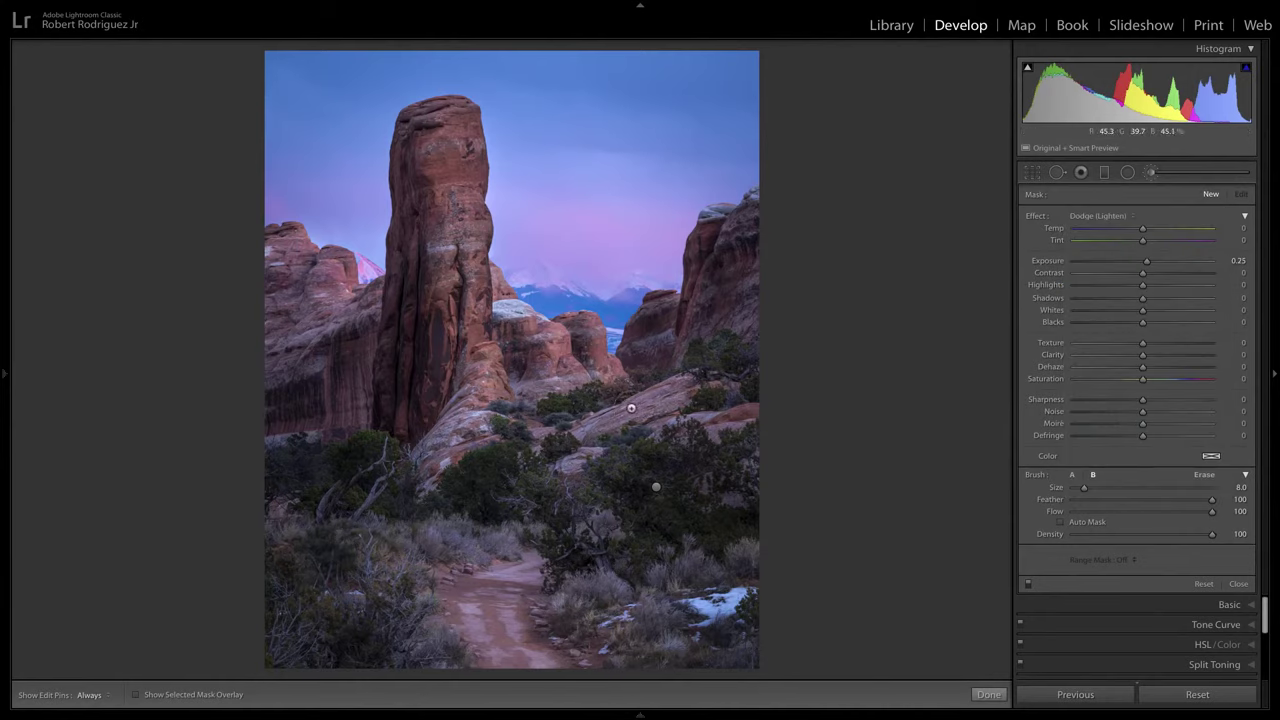
scroll(632, 408, "up", 2)
scroll(590, 585, "down", 1)
mouse_move(605, 588)
left_mouse_down()
mouse_move(640, 610)
mouse_move(673, 572)
left_mouse_up()
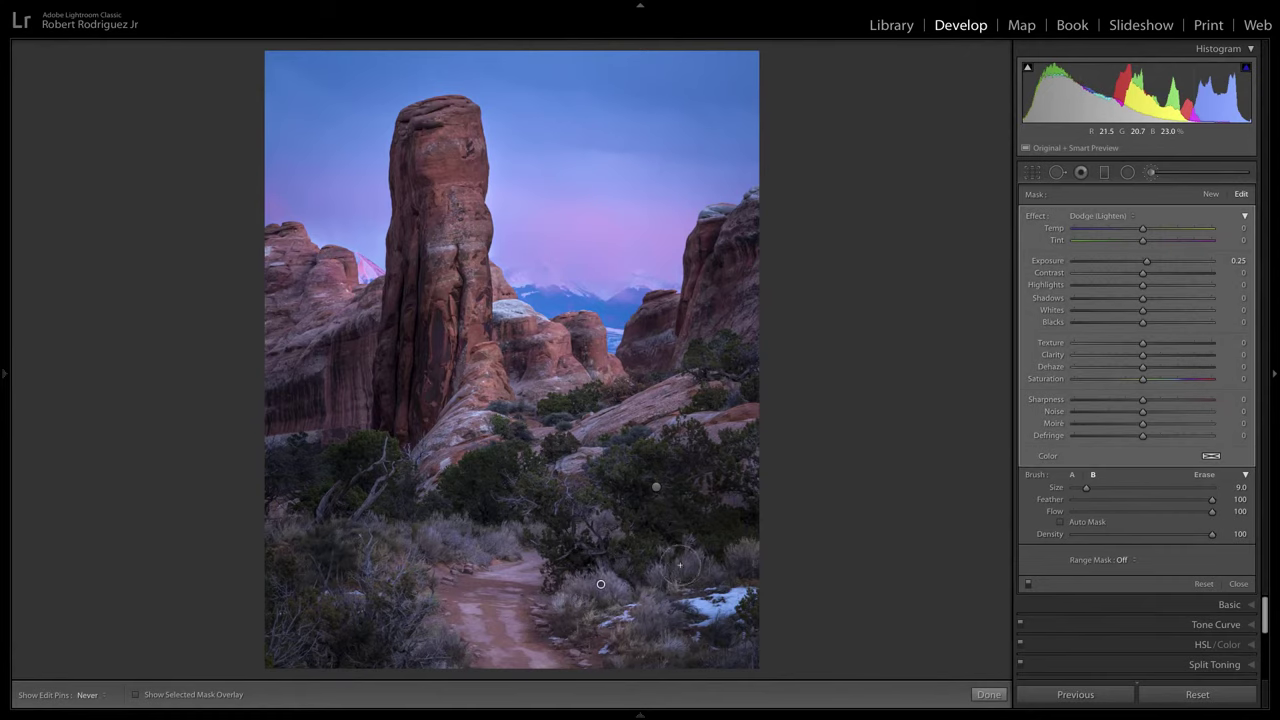
key("h")
key("h")
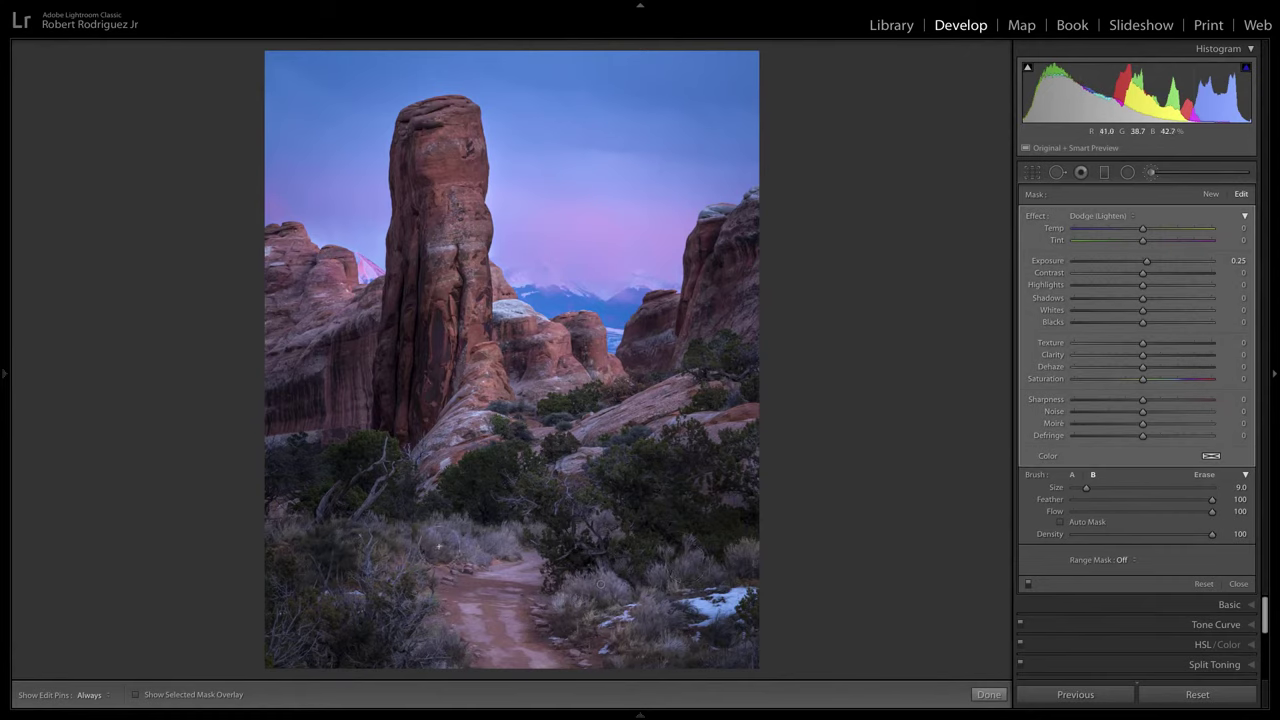
scroll(390, 588, "down", 3)
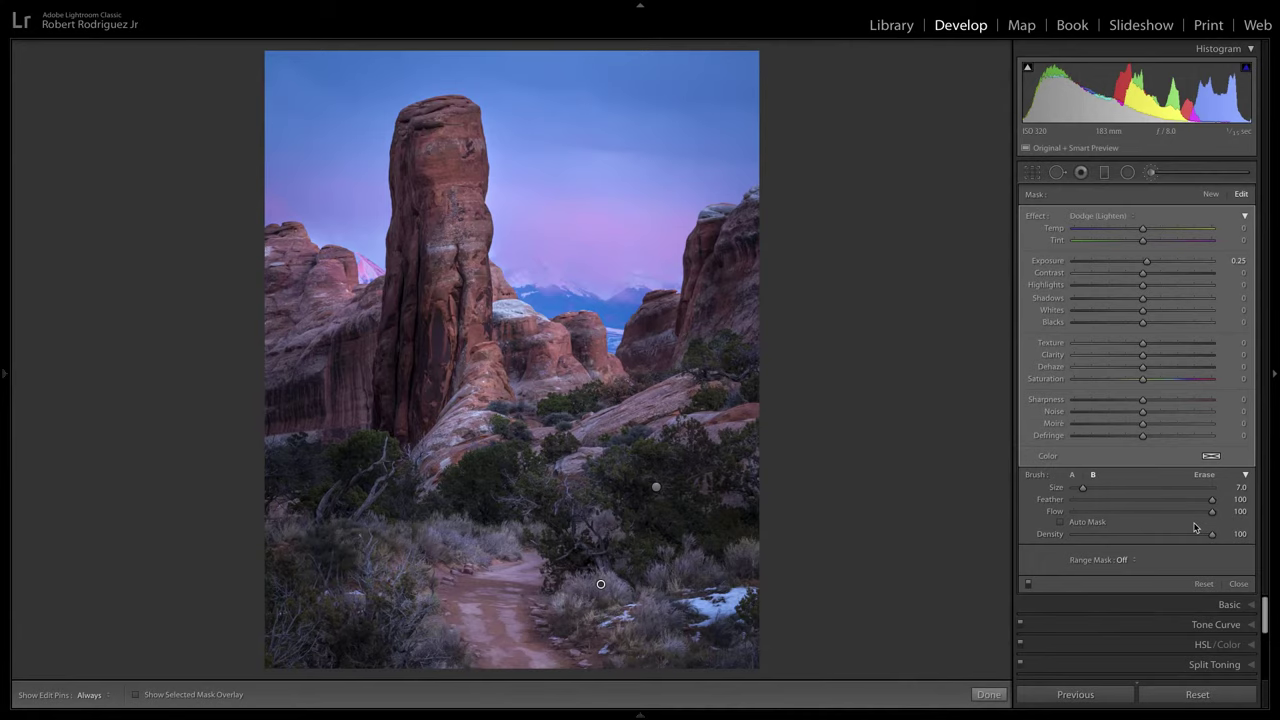
- Reduce the dodge brush's flow to 50 and lighten the area around the distant mountains with brush size 9
key("5")
key("bracketleft")
key("bracketright")
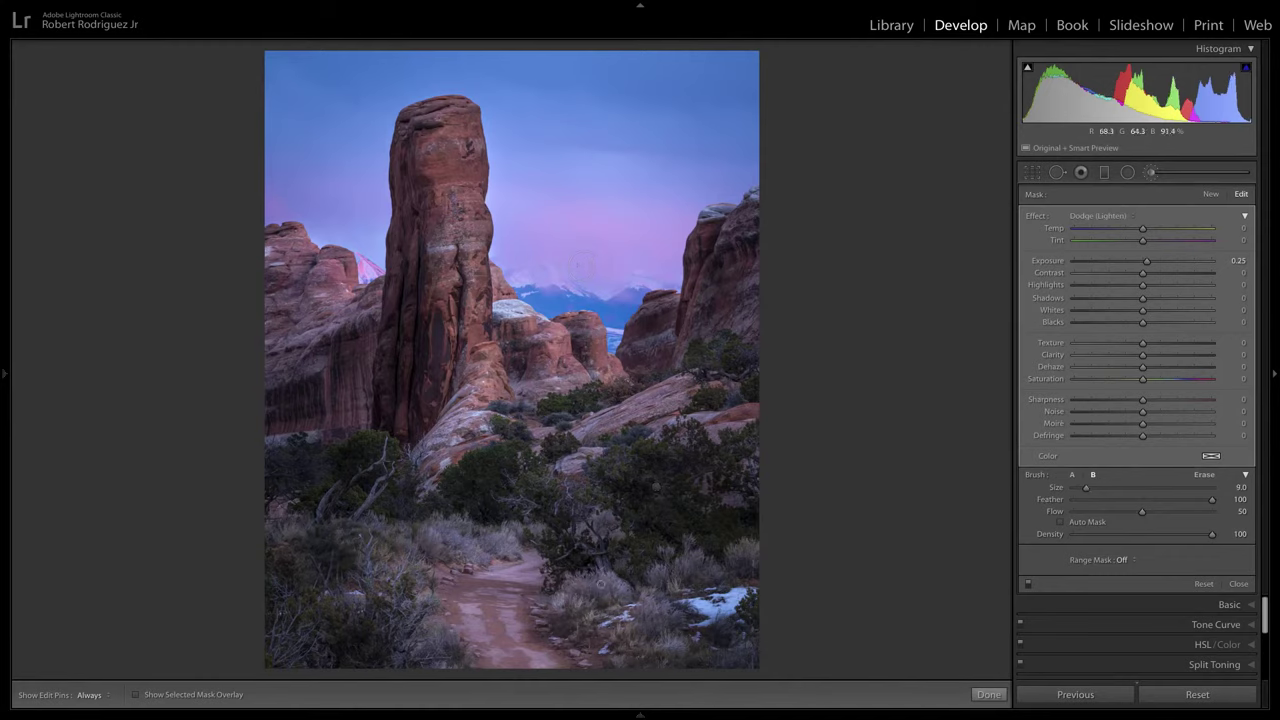
key("h")
key("h")
- Restore the brush flow to 100 and dodge the lit face of the rock tower with brush sizes 8 to 10
key("0")
key("h")
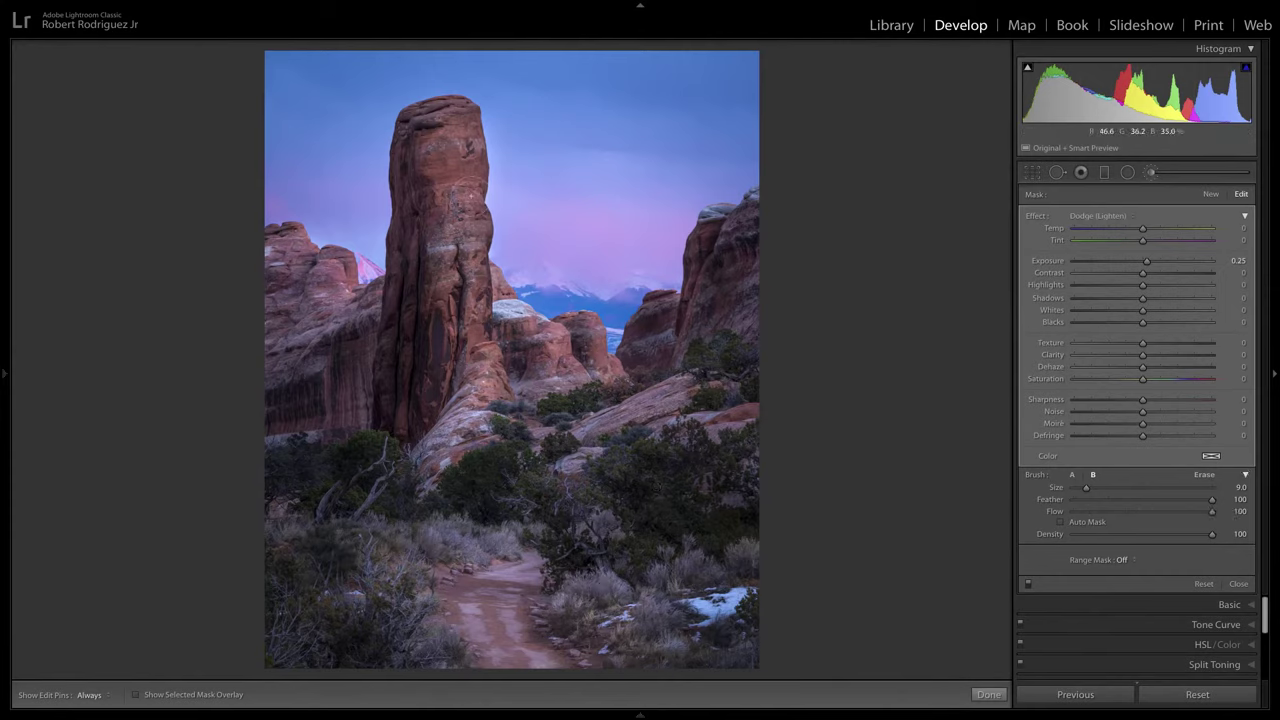
key("h")
key("bracketright")
key("h")
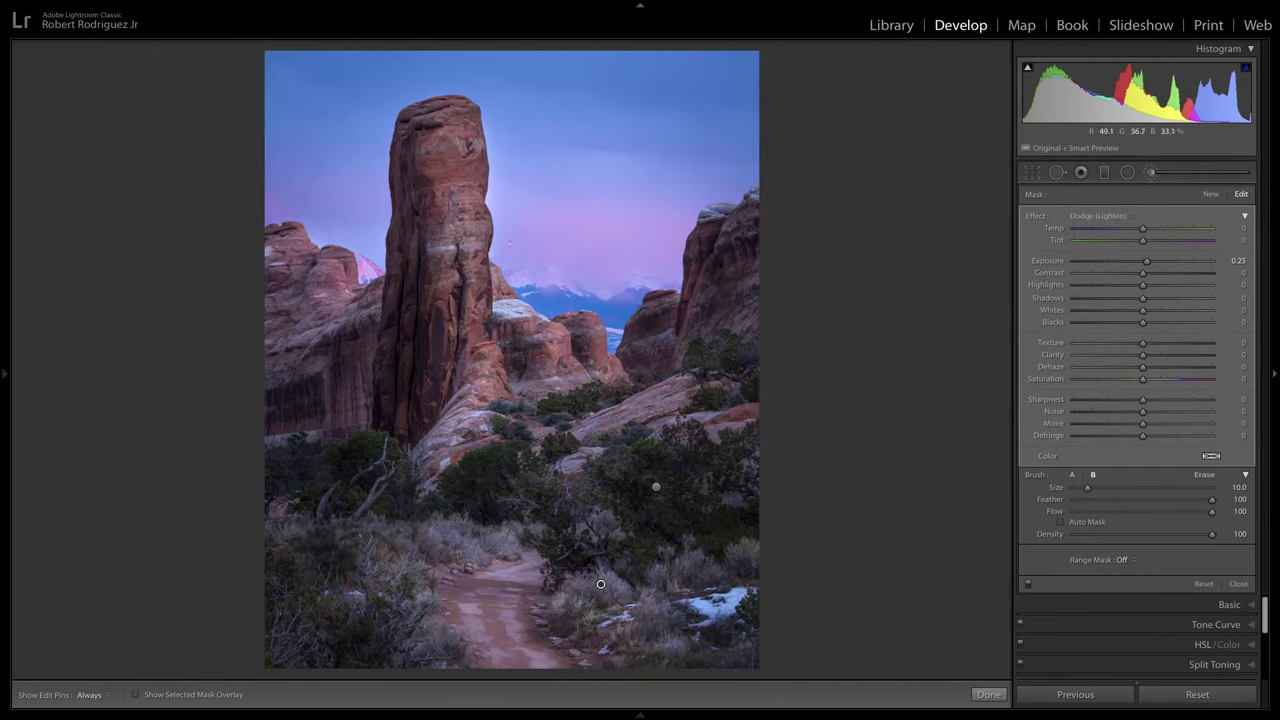
key("bracketleft")
key("bracketleft")
key("h")
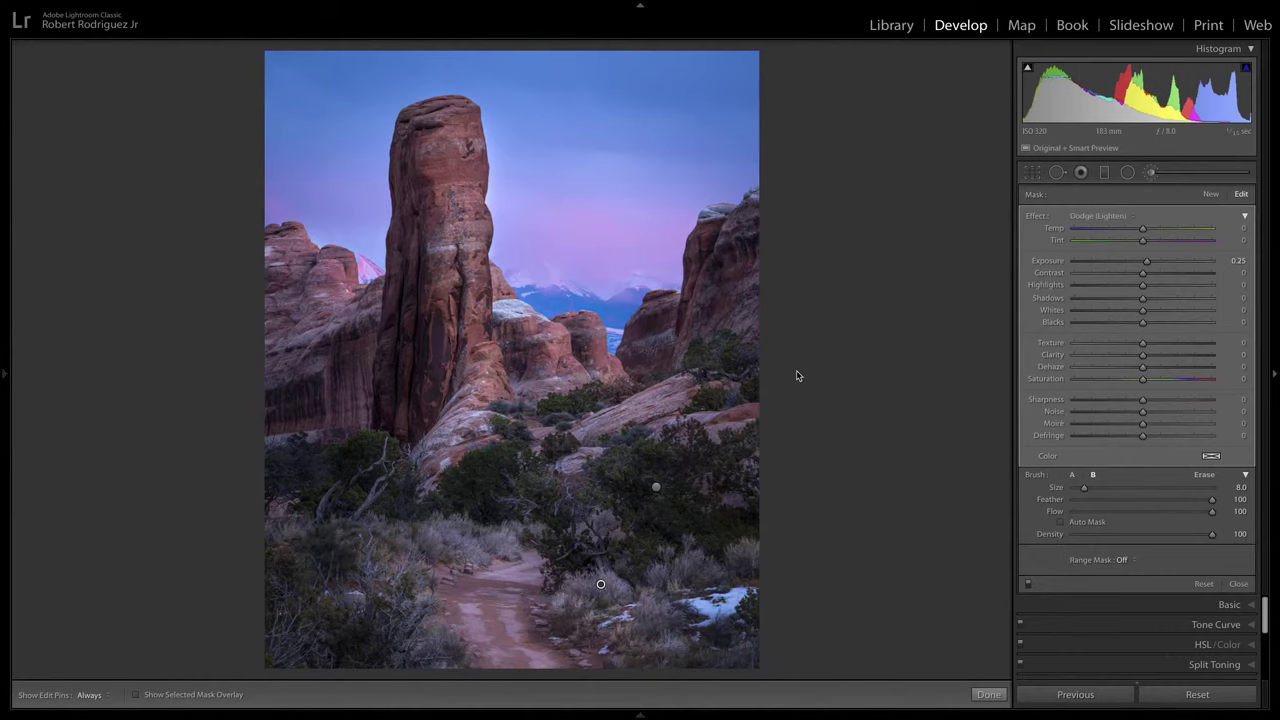
- Close the adjustment brush and compare the original and edited photo, ending in a side-by-side before and after view
left_click(1236, 582)
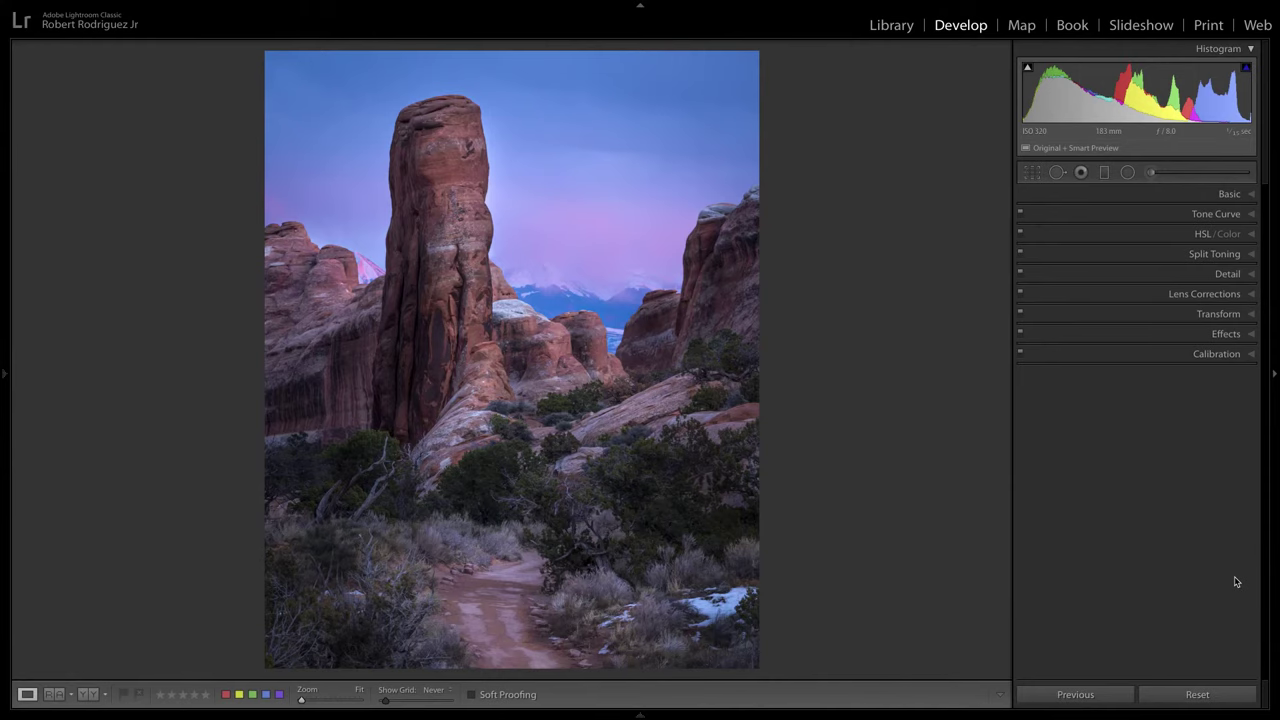
key("backslash")
key("backslash")
key("y")
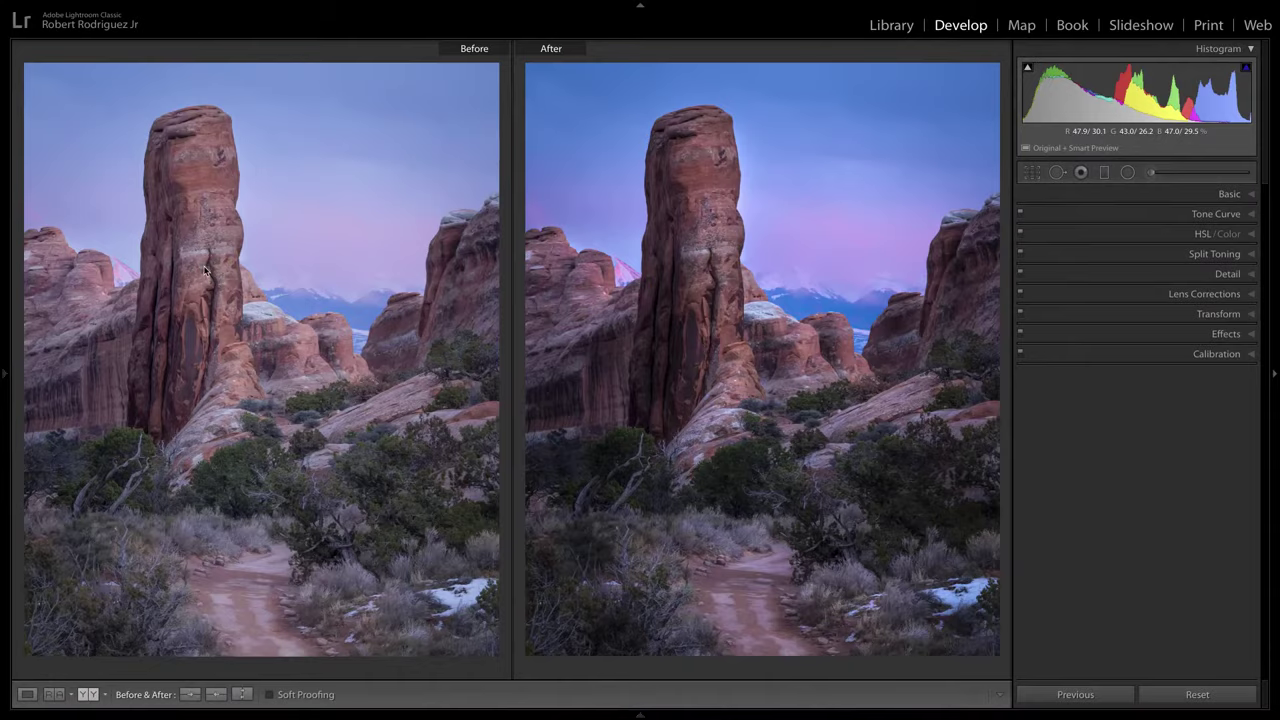
- Return to the photo grid and open the mountain panorama P4270038-Pano-3.dng for developing with the info overlay hidden
key("g")
double_click(478, 166)
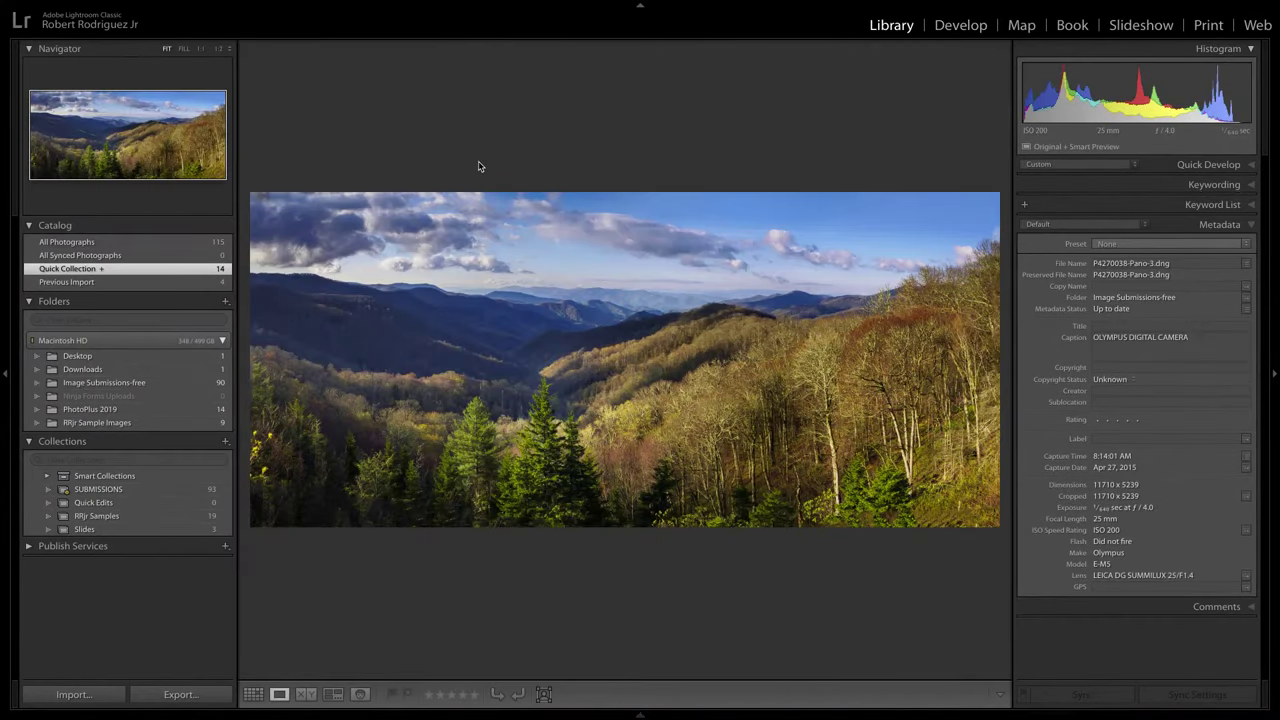
key("d")
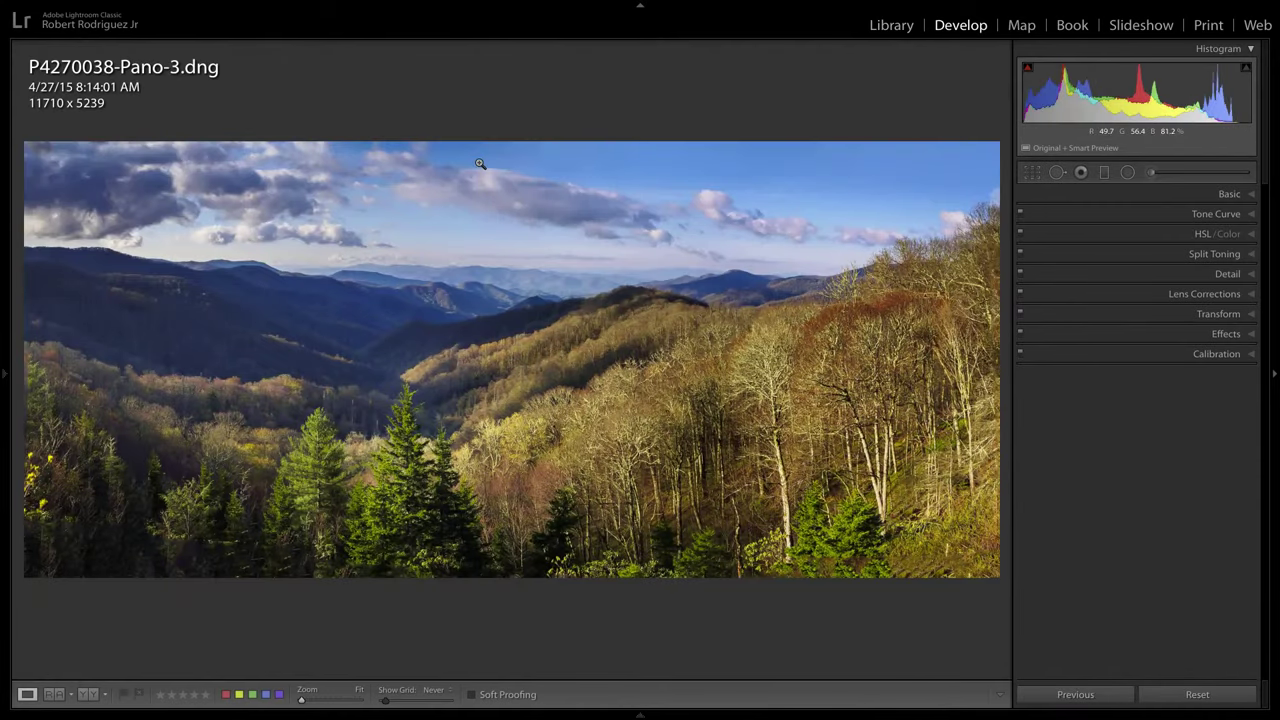
key("i")
key("i")
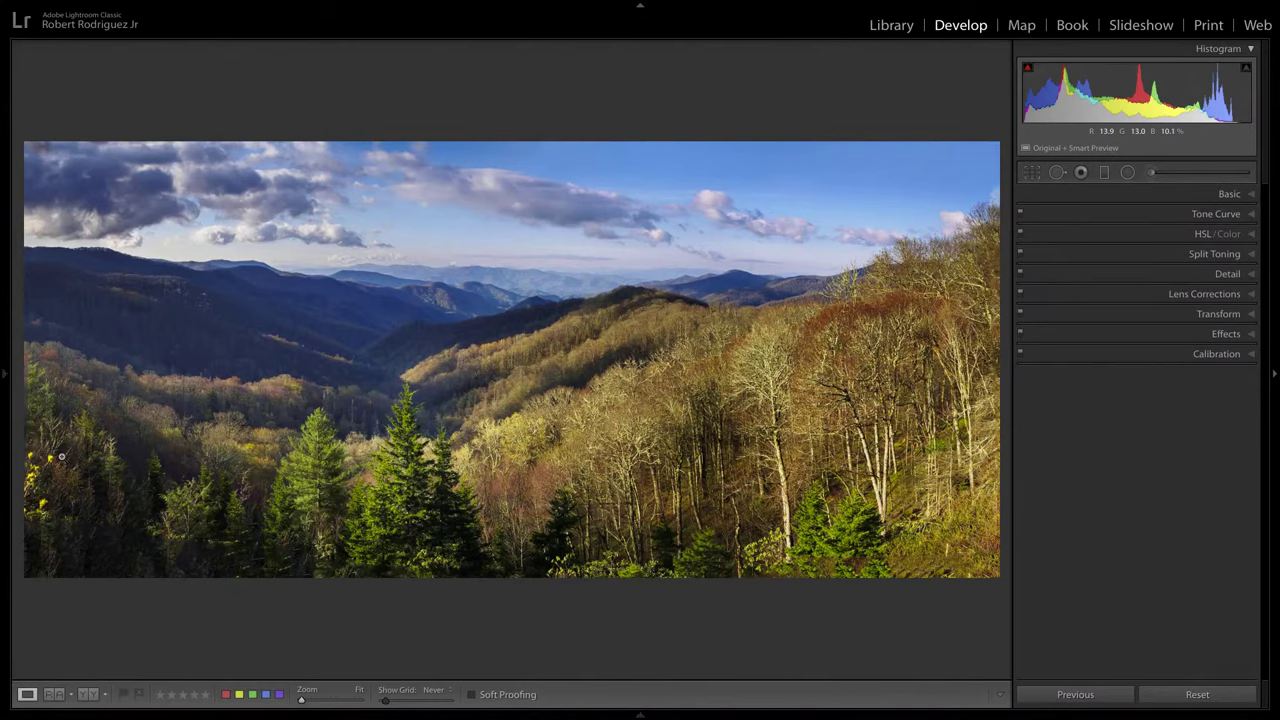
- Adjust the crop rectangle at the panorama's left edge and apply the crop
key("r")
left_click_drag(25, 360, 3, 404)
key("Return")
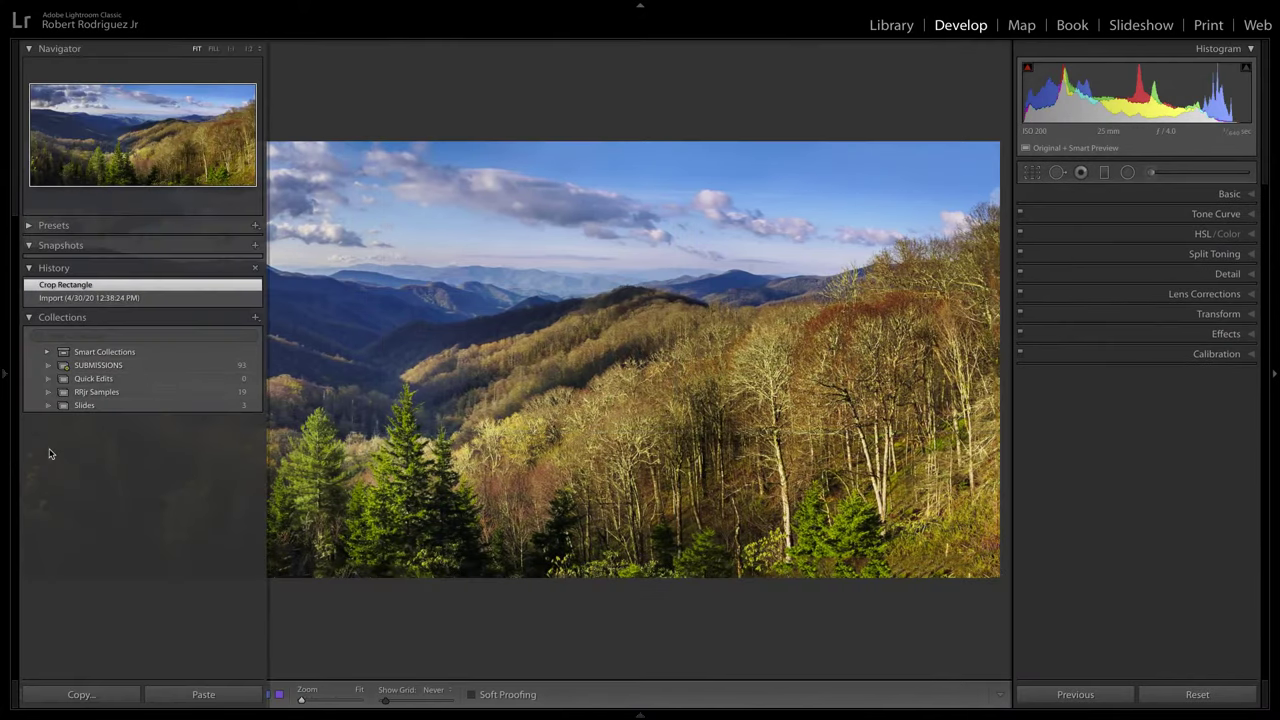
key("r")
key("Return")
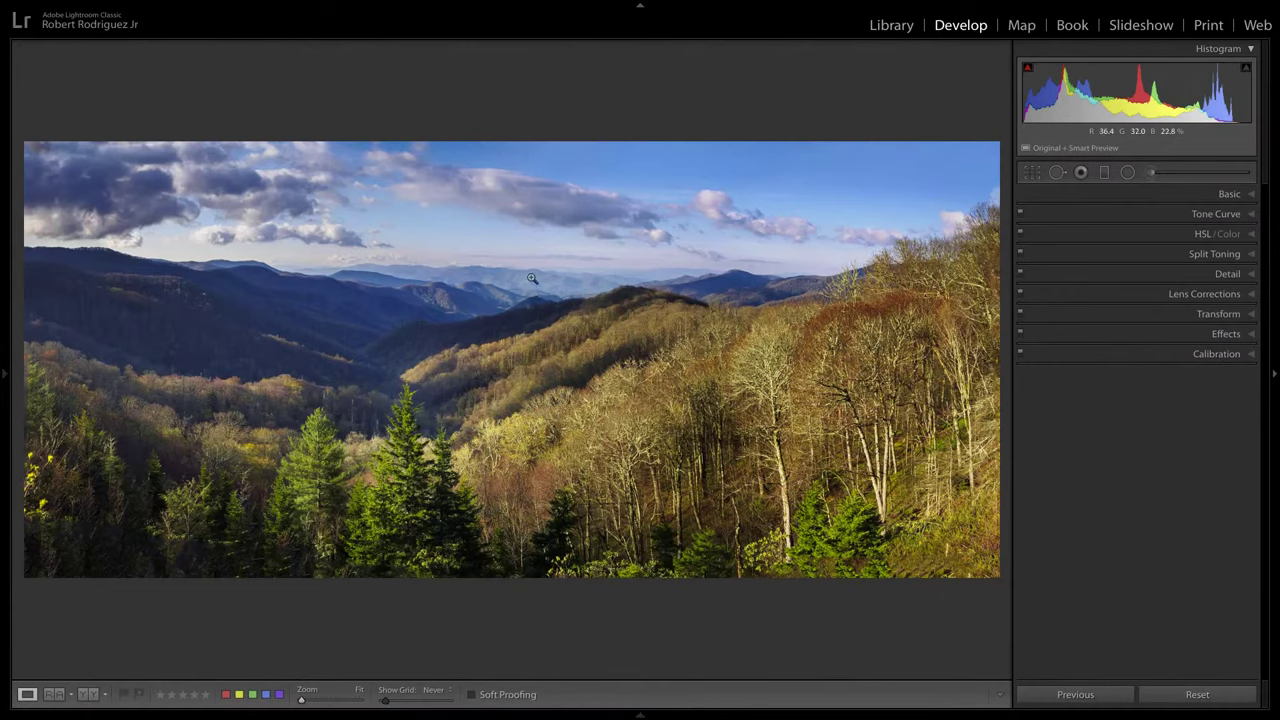
- Clone out the yellow blossoms at the panorama's lower-left edge with a size 78 spot brush, sourcing from the neighbouring dark trees
key("q")
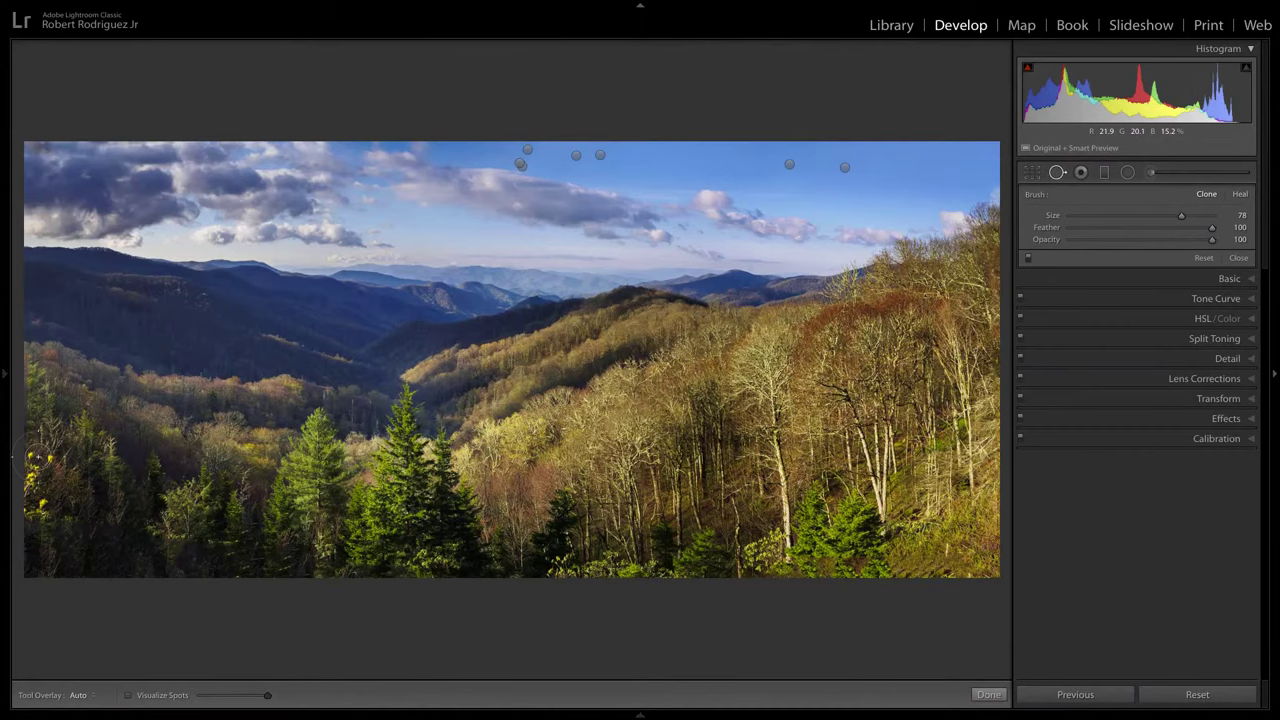
left_click_drag(40, 455, 34, 518)
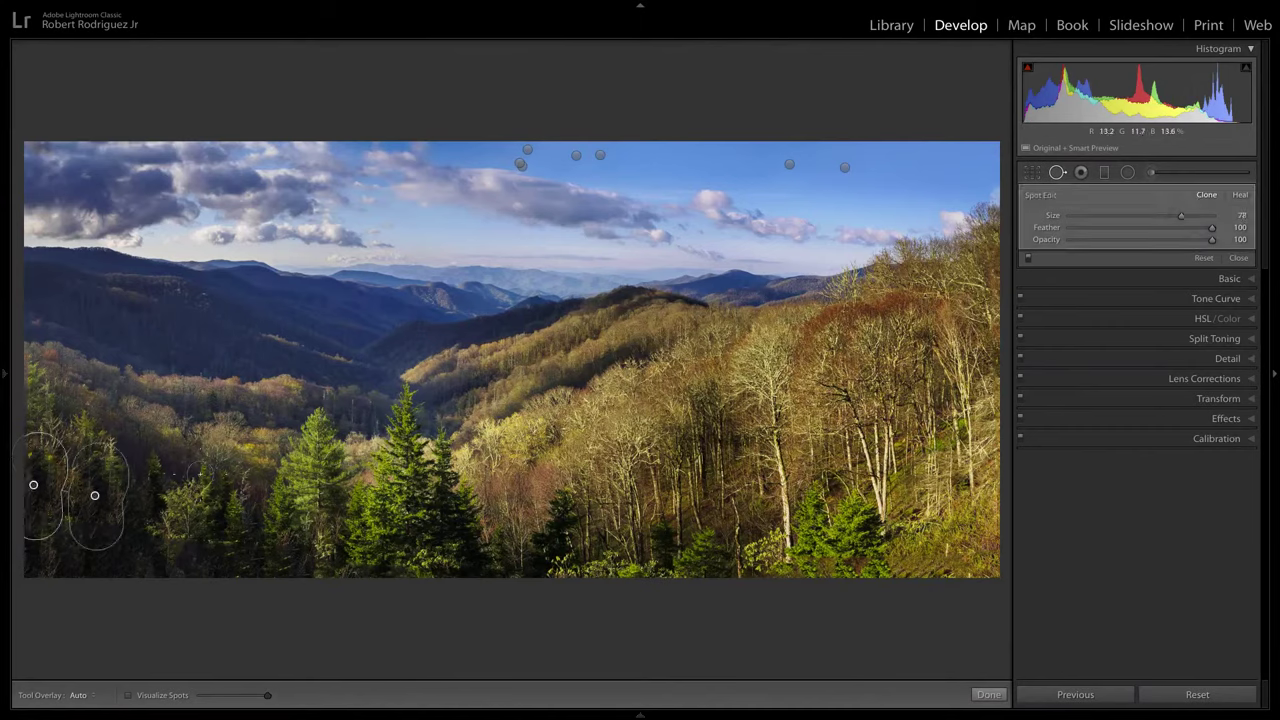
key("ctrl+z")
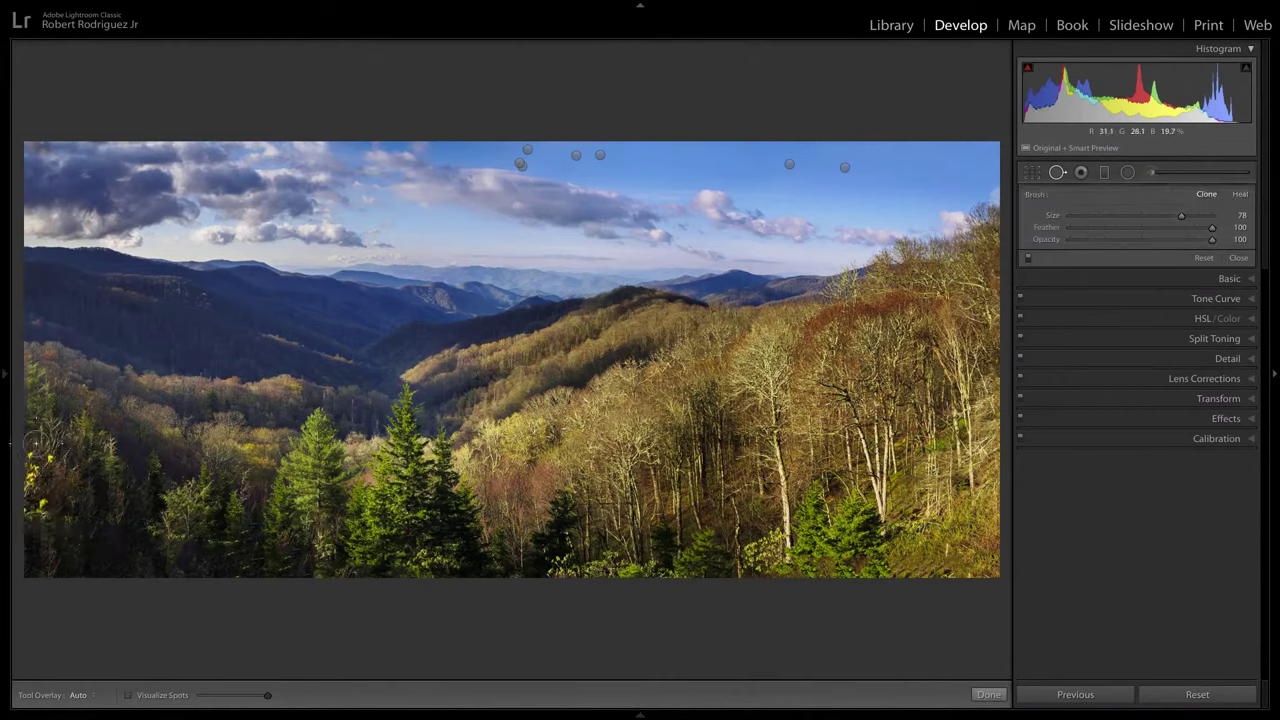
left_click_drag(40, 440, 44, 546)
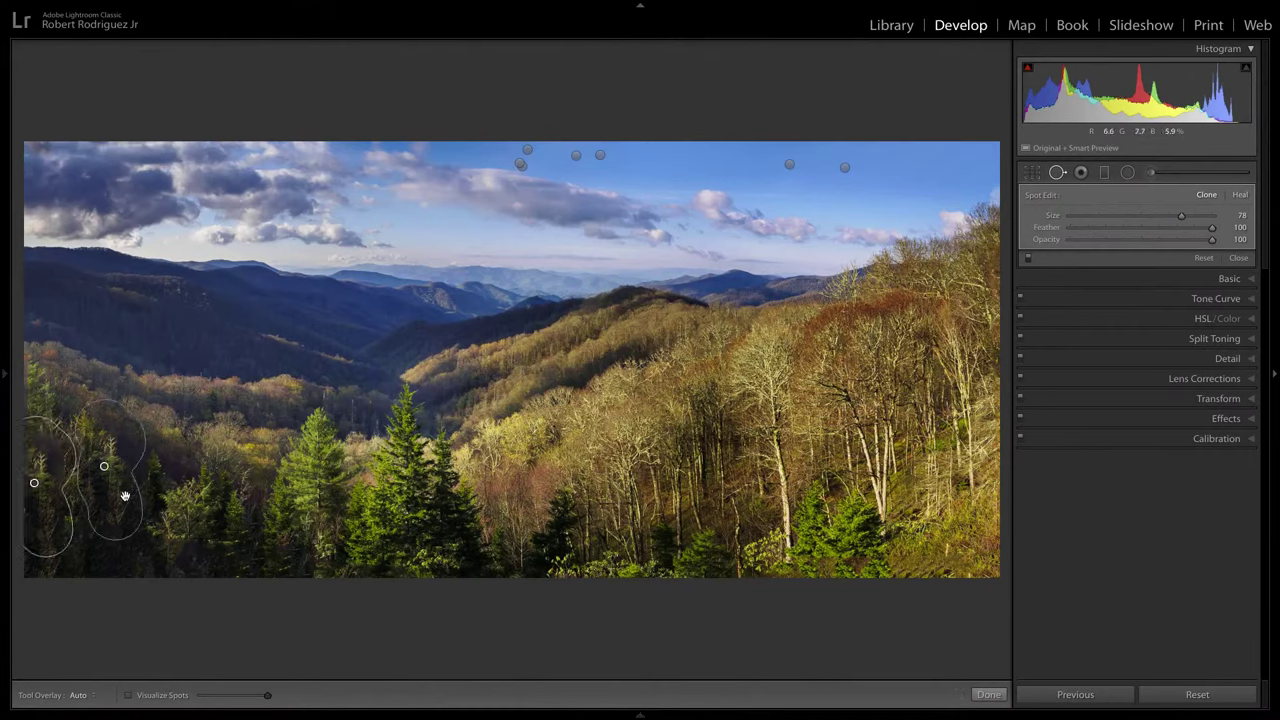
left_click_drag(124, 496, 110, 540)
key("q")
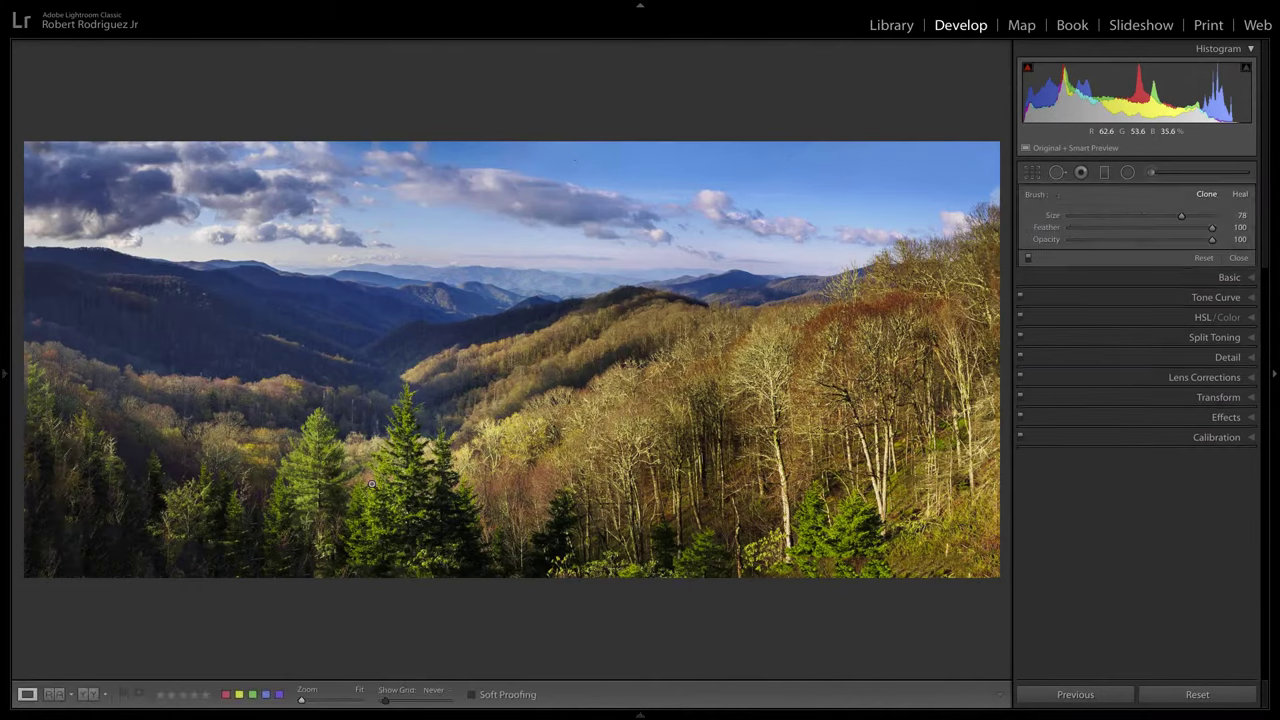
- Clone over the dark trees just right of the retouched edge to break up repeated texture, and close Spot Removal
key("q")
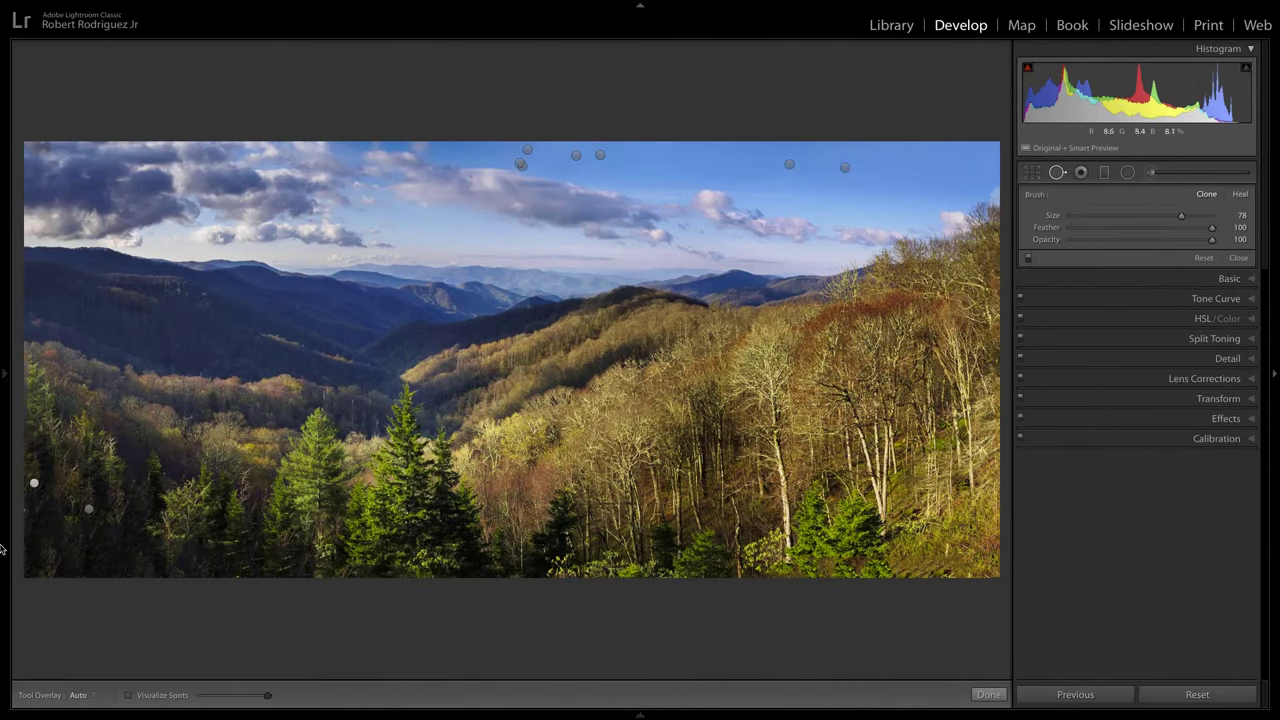
left_click_drag(86, 526, 91, 462)
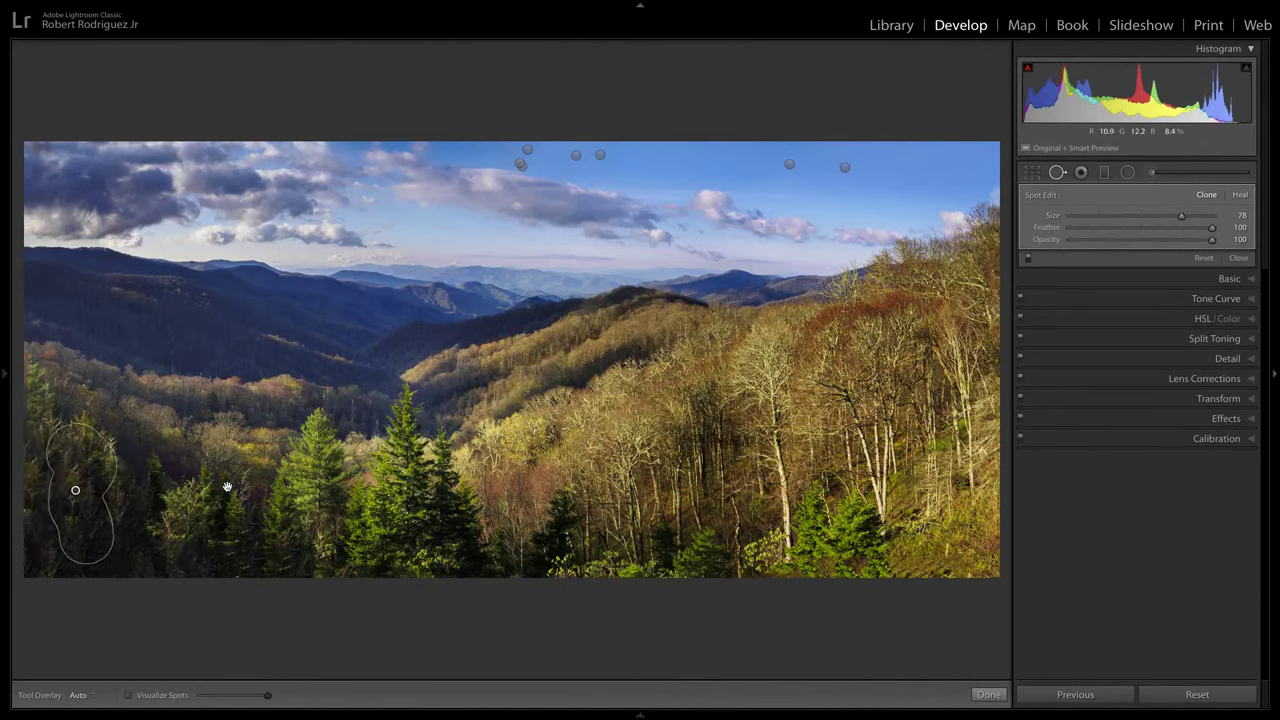
key("q")
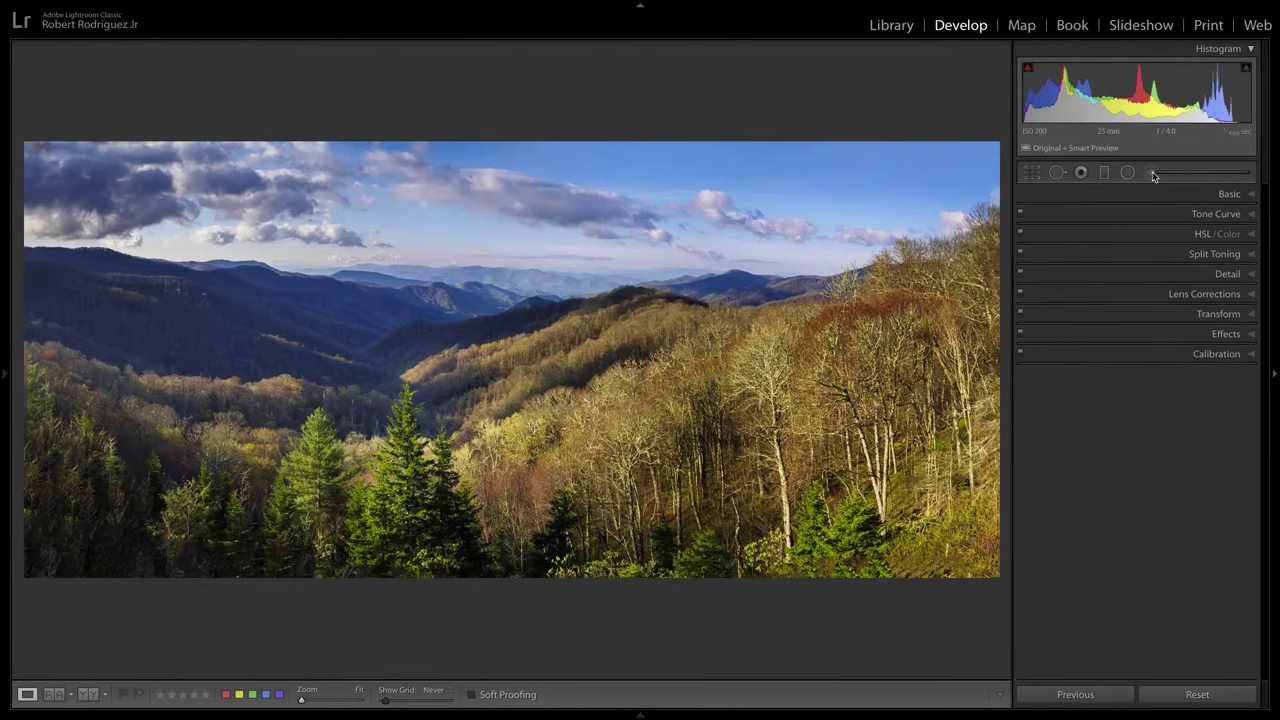
- Set the HSL saturation to -8 for blue and +36 for orange
left_click(1251, 256)
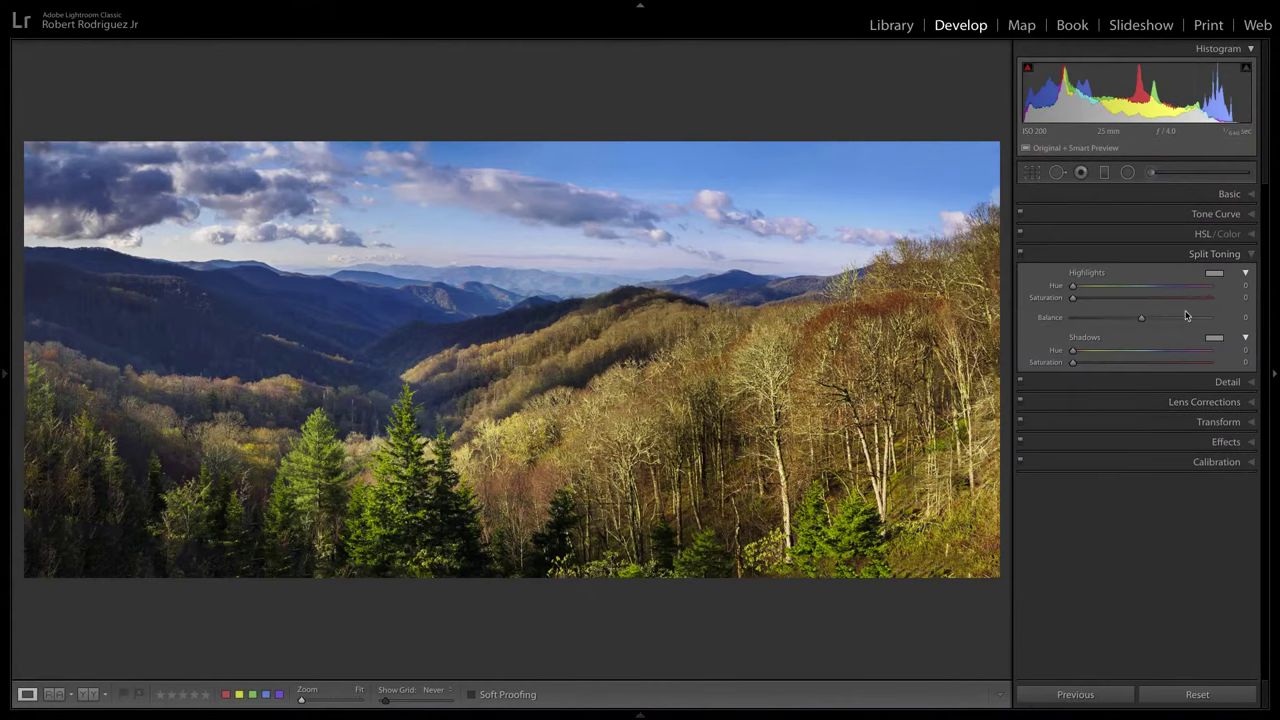
left_click(1250, 236)
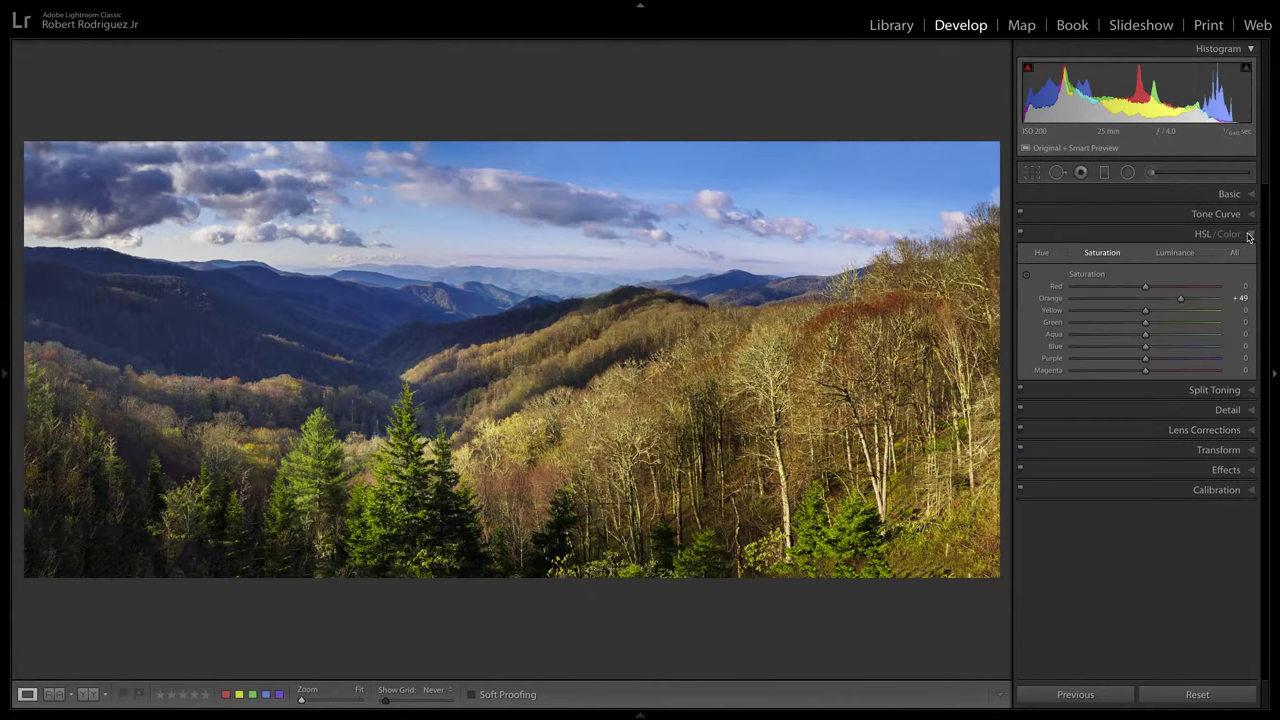
left_click(1168, 258)
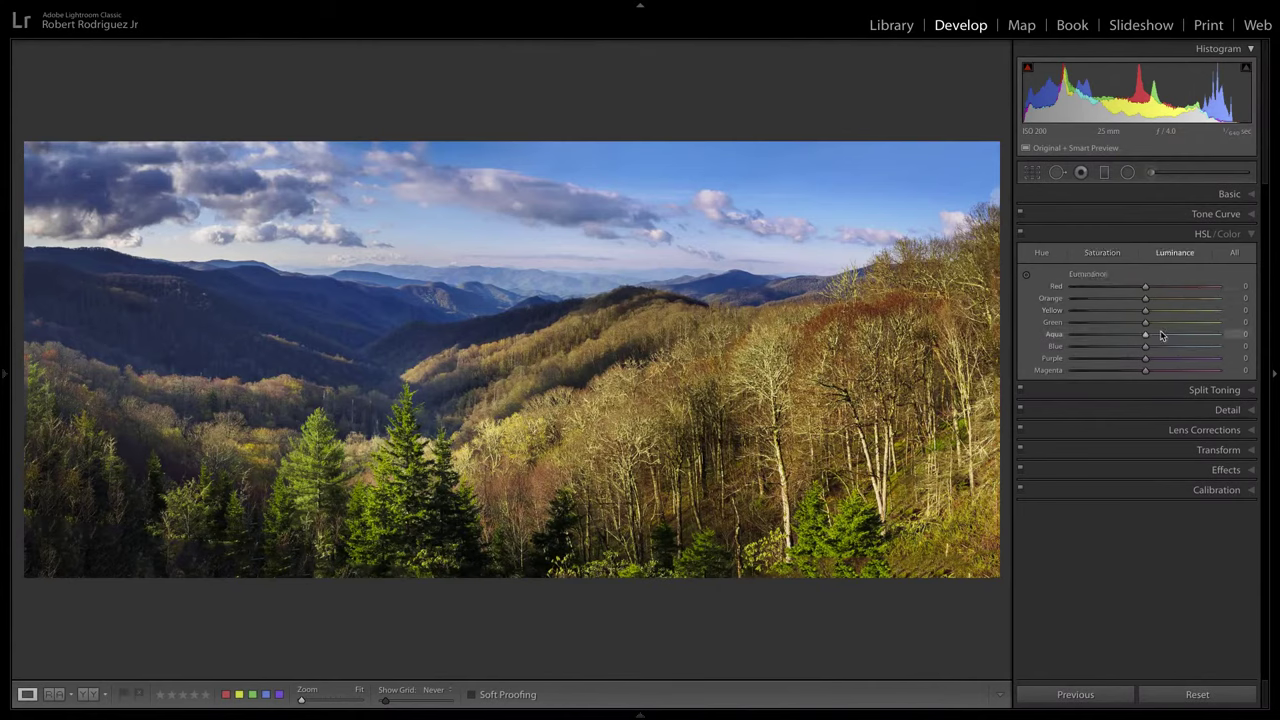
left_click(1102, 253)
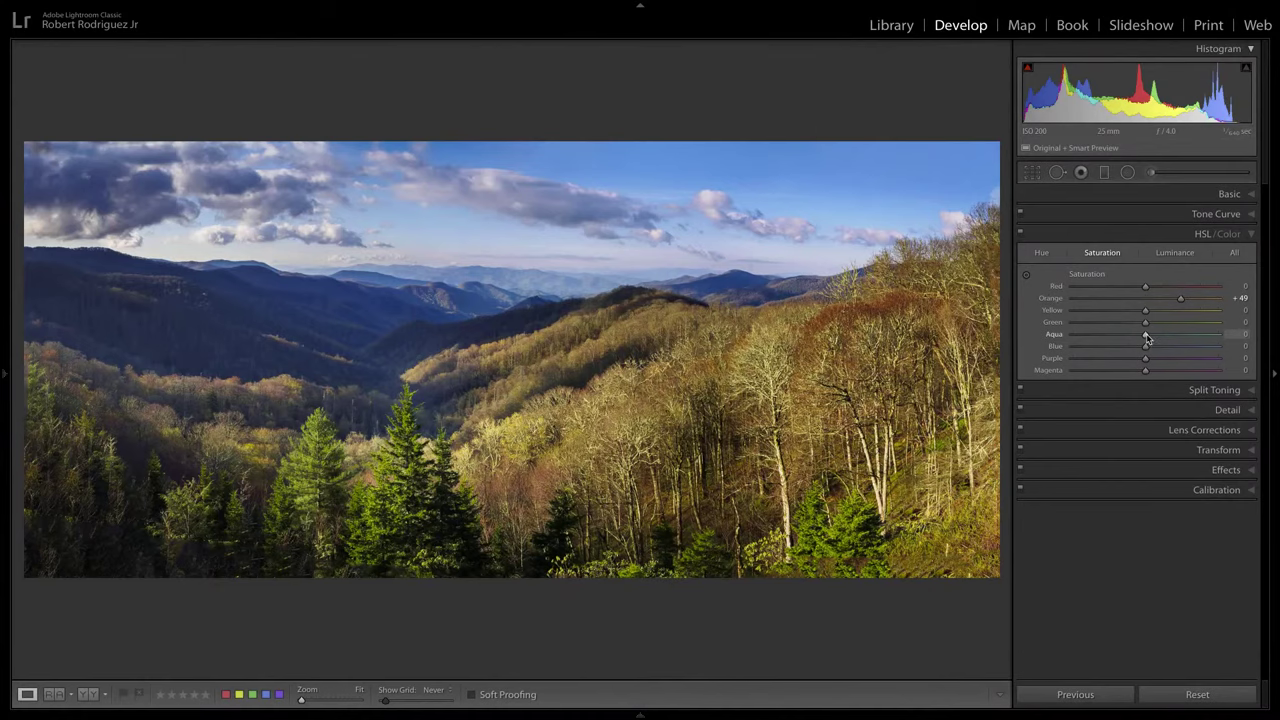
mouse_move(1146, 346)
left_mouse_down()
mouse_move(1136, 352)
mouse_move(1160, 353)
left_mouse_up()
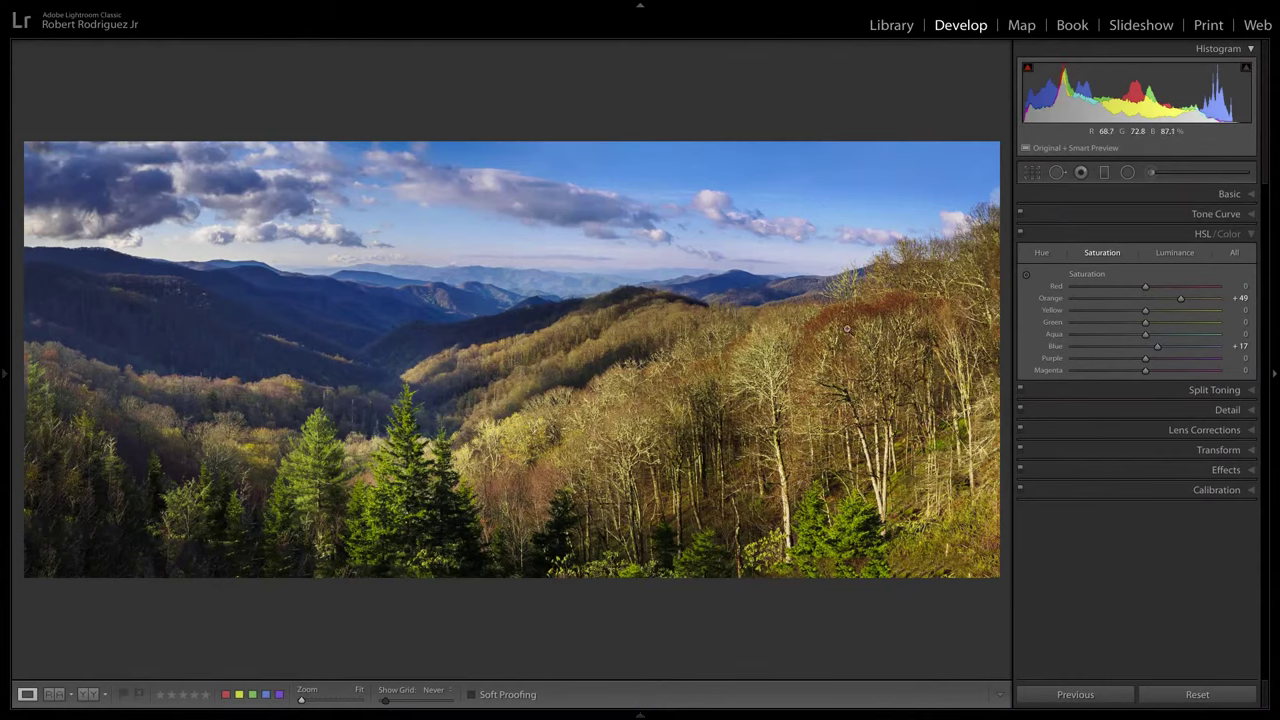
left_click_drag(1158, 350, 1142, 357)
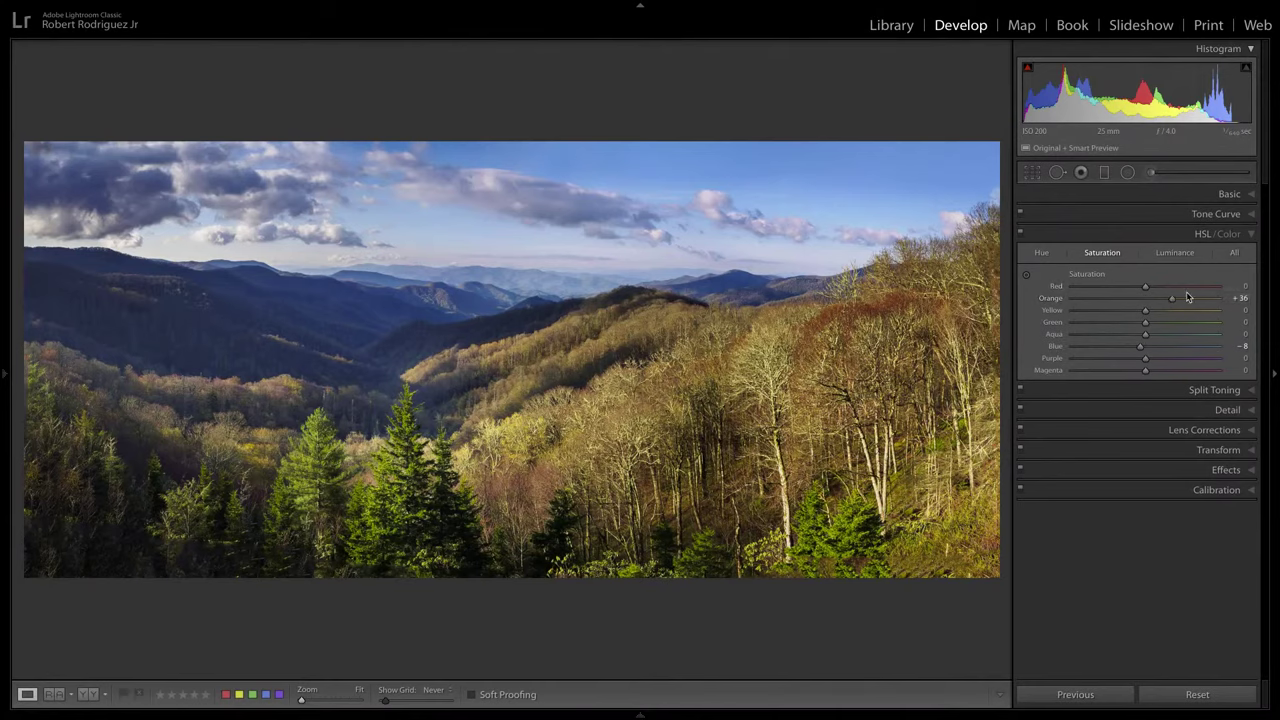
- Select the existing graduated filter across the central ridge, set its clarity to 10, and close the filter
left_click(1104, 174)
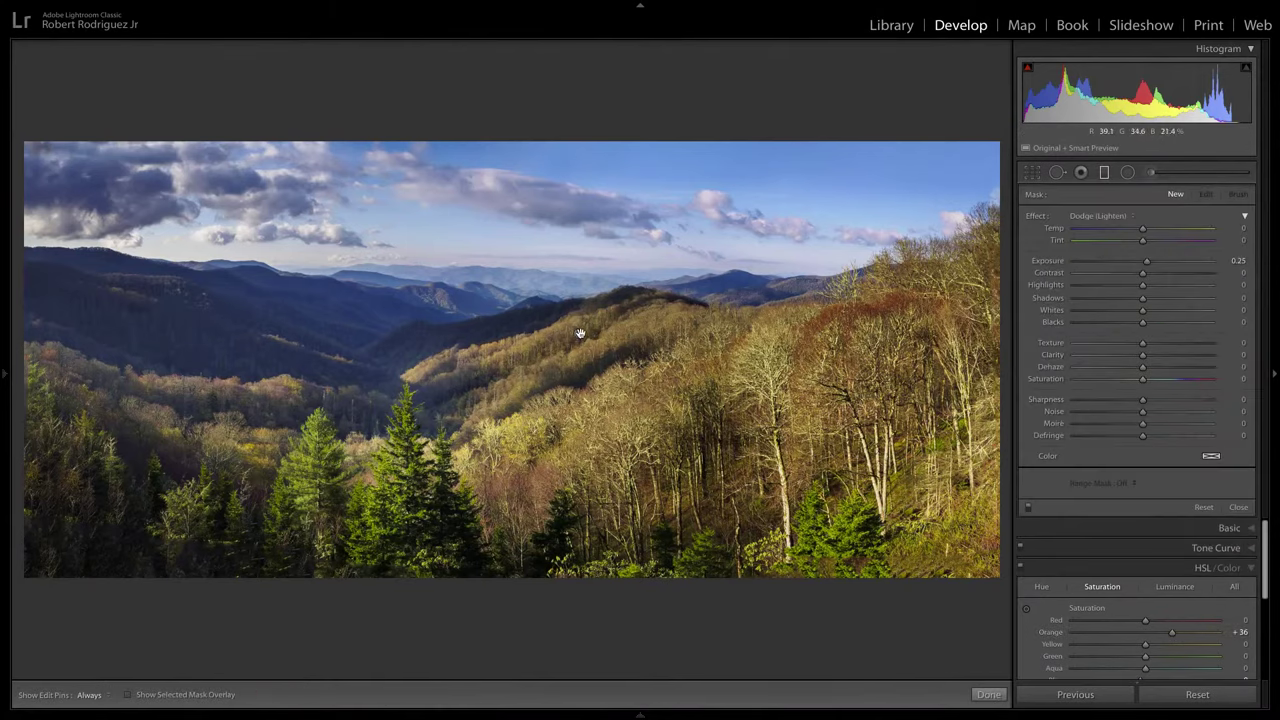
left_click(580, 334)
mouse_move(580, 334)
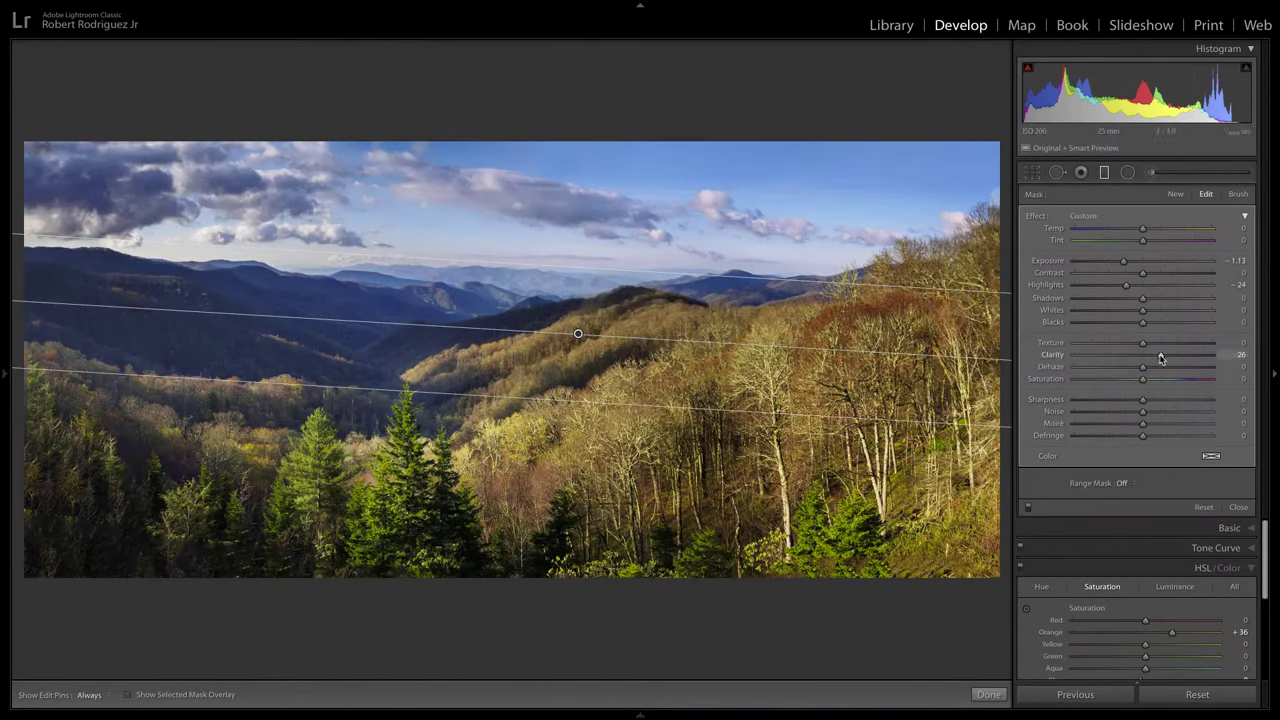
left_click_drag(1160, 358, 1151, 360)
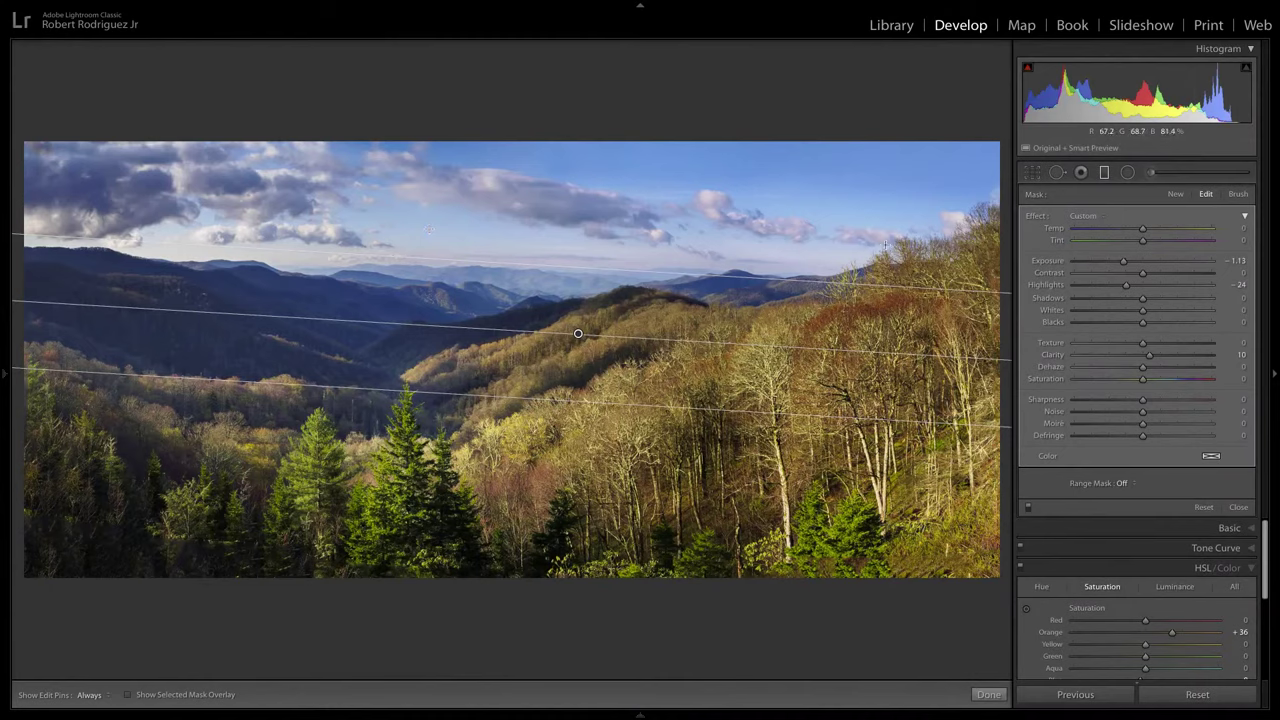
left_click(1238, 507)
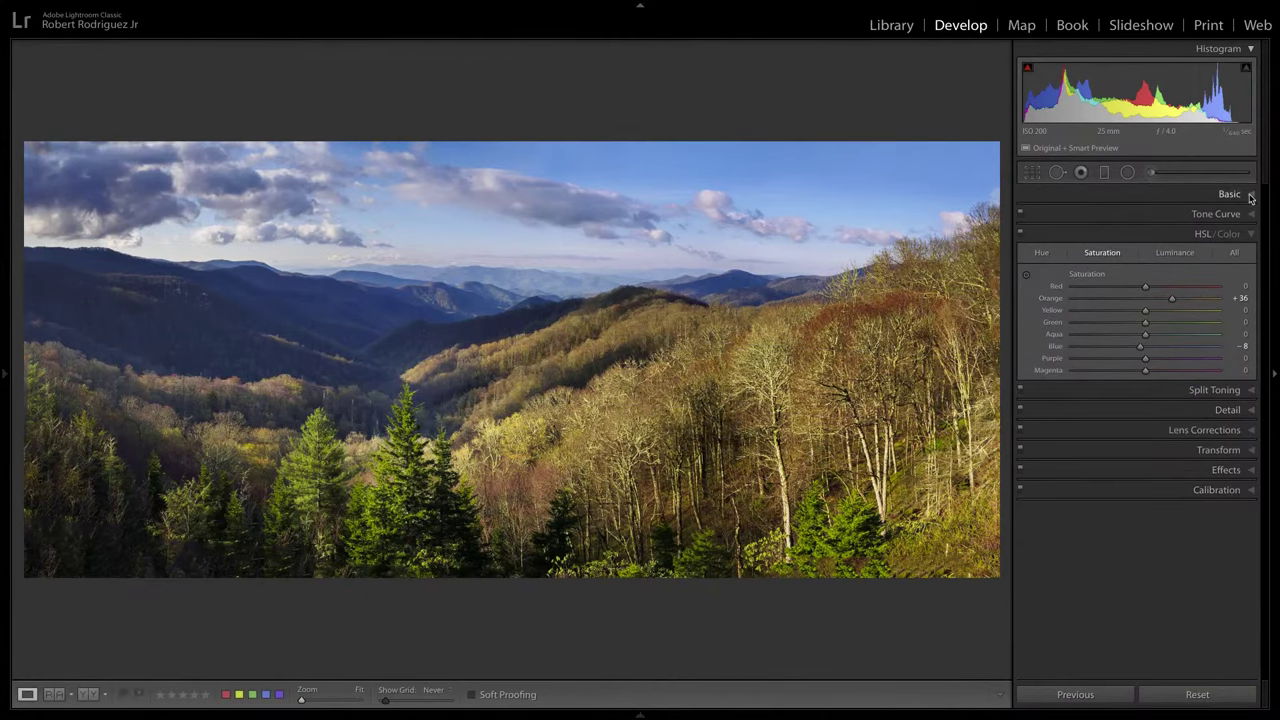
- Warm the panorama's white balance to a temperature of 6,158
left_click(1245, 196)
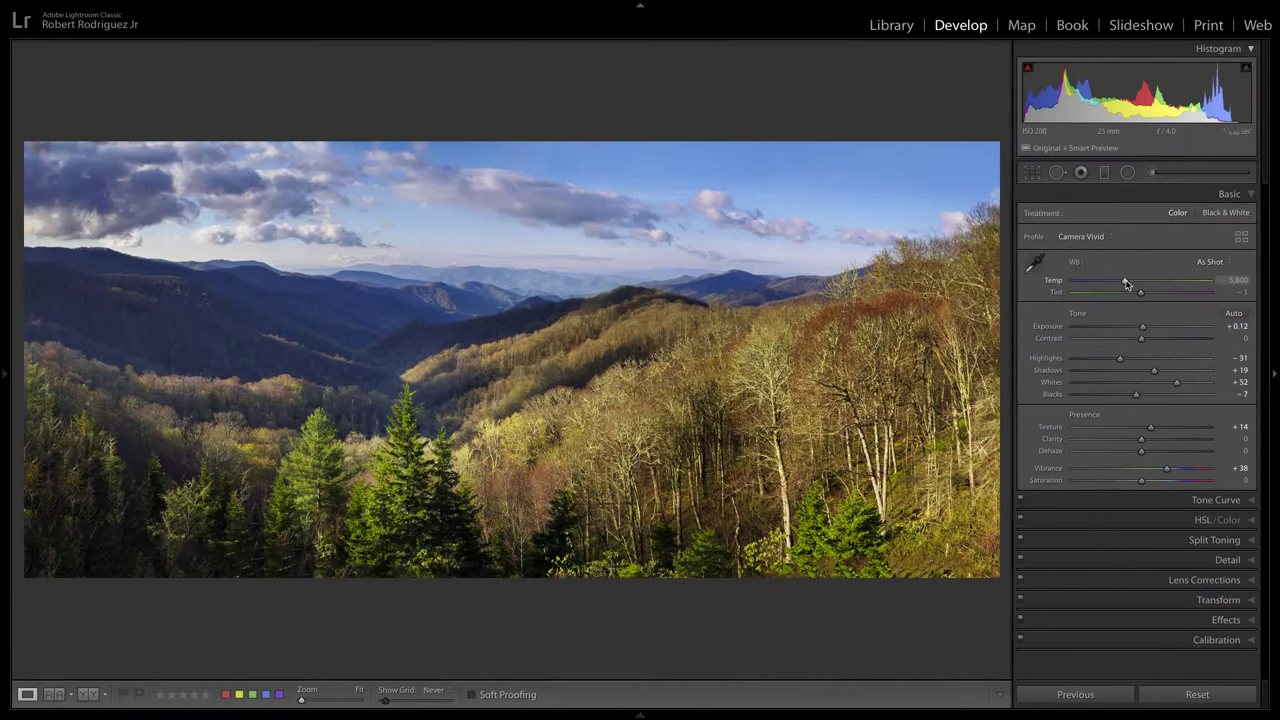
left_click_drag(1125, 283, 1132, 284)
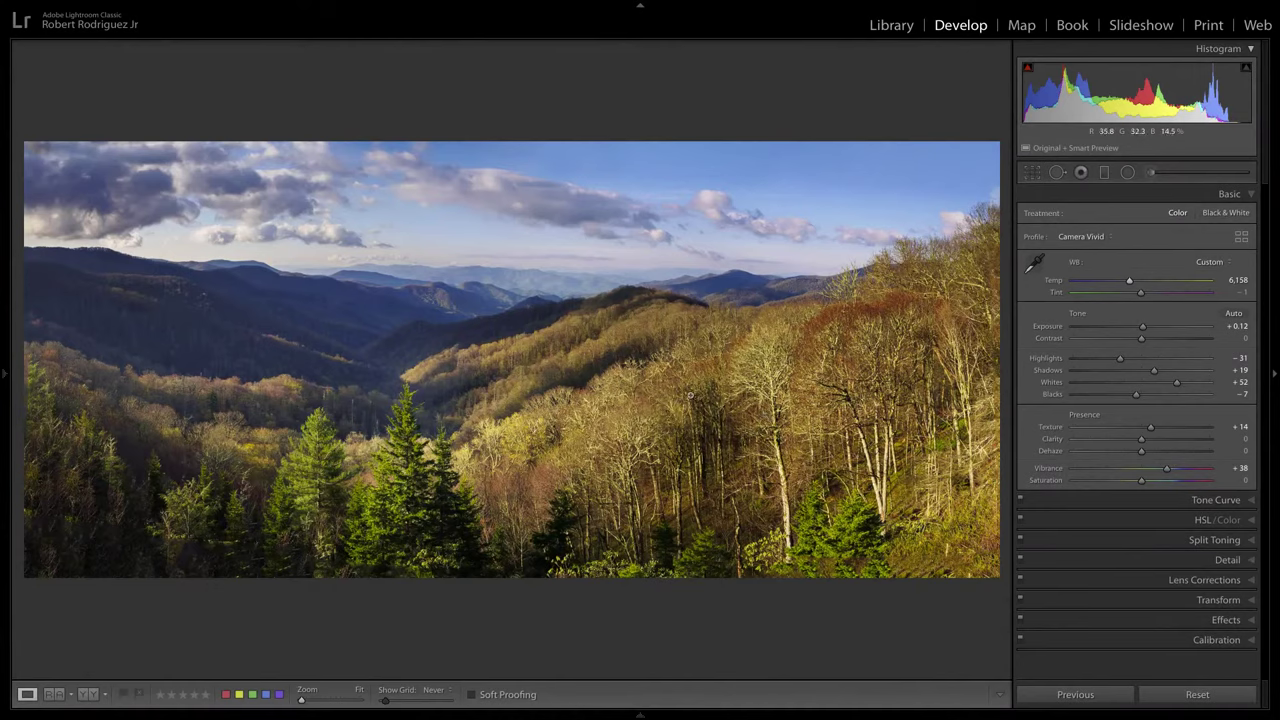
- Burn the shaded woods on the right-hand hillside with the Burn (Darken) adjustment brush around size 12, and set its exposure to -0.24
left_click(1147, 175)
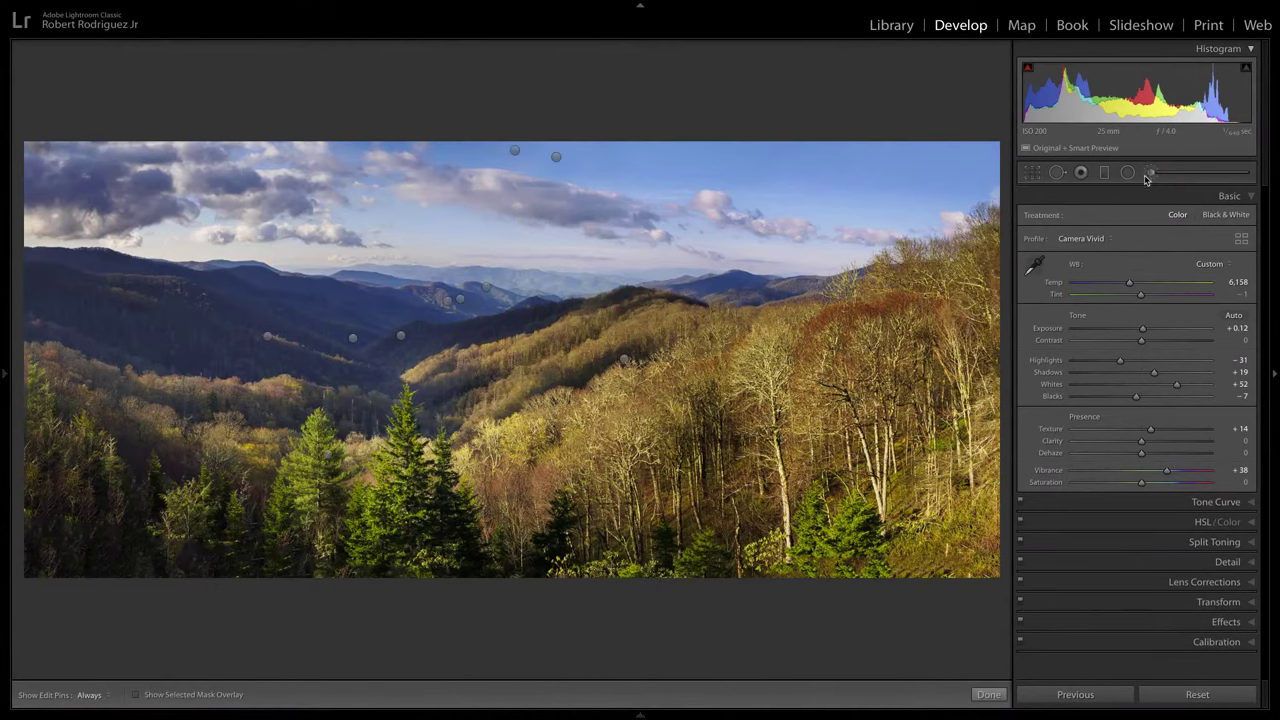
left_click(1128, 217)
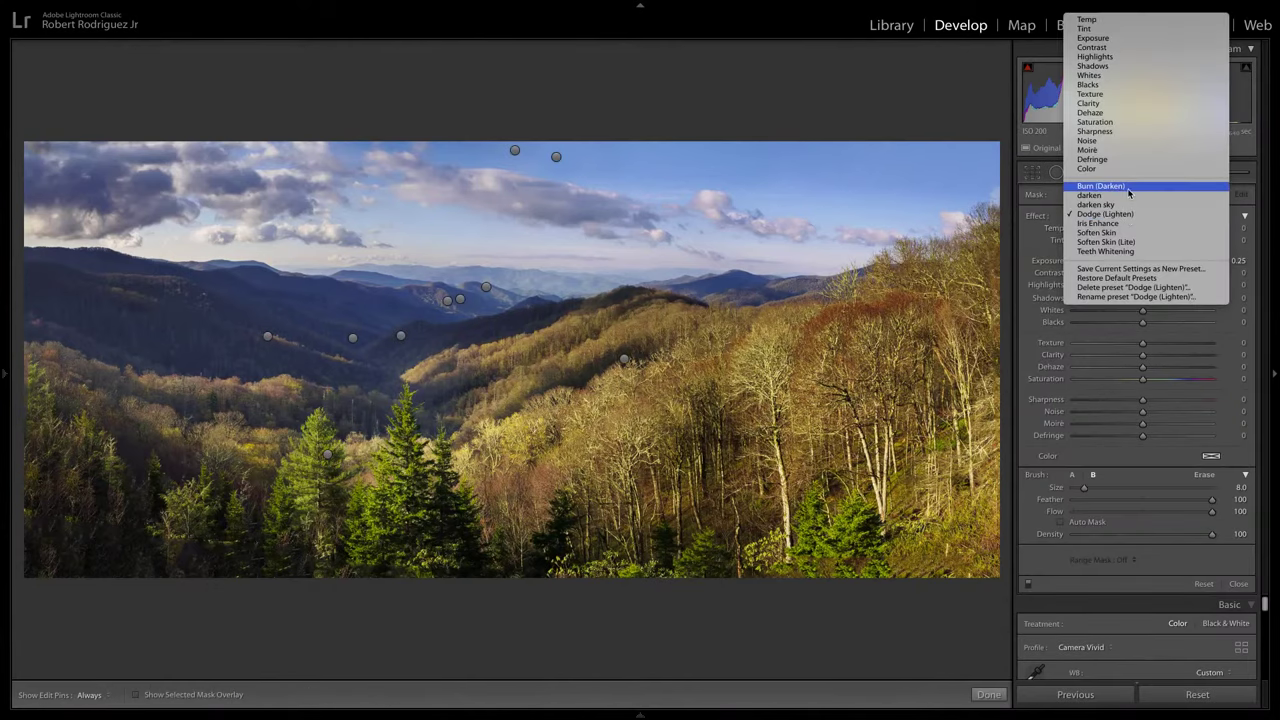
left_click(1100, 186)
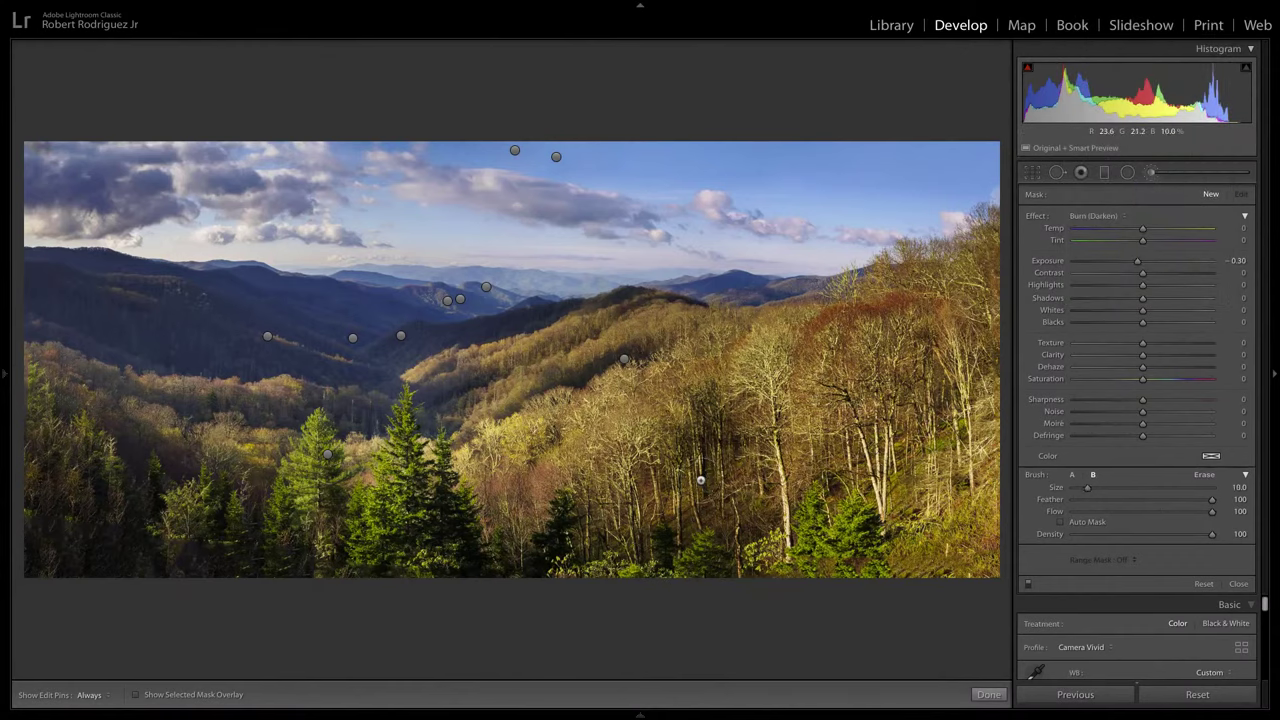
scroll(685, 515, "up", 3)
scroll(723, 418, "down", 1)
key("h")
key("h")
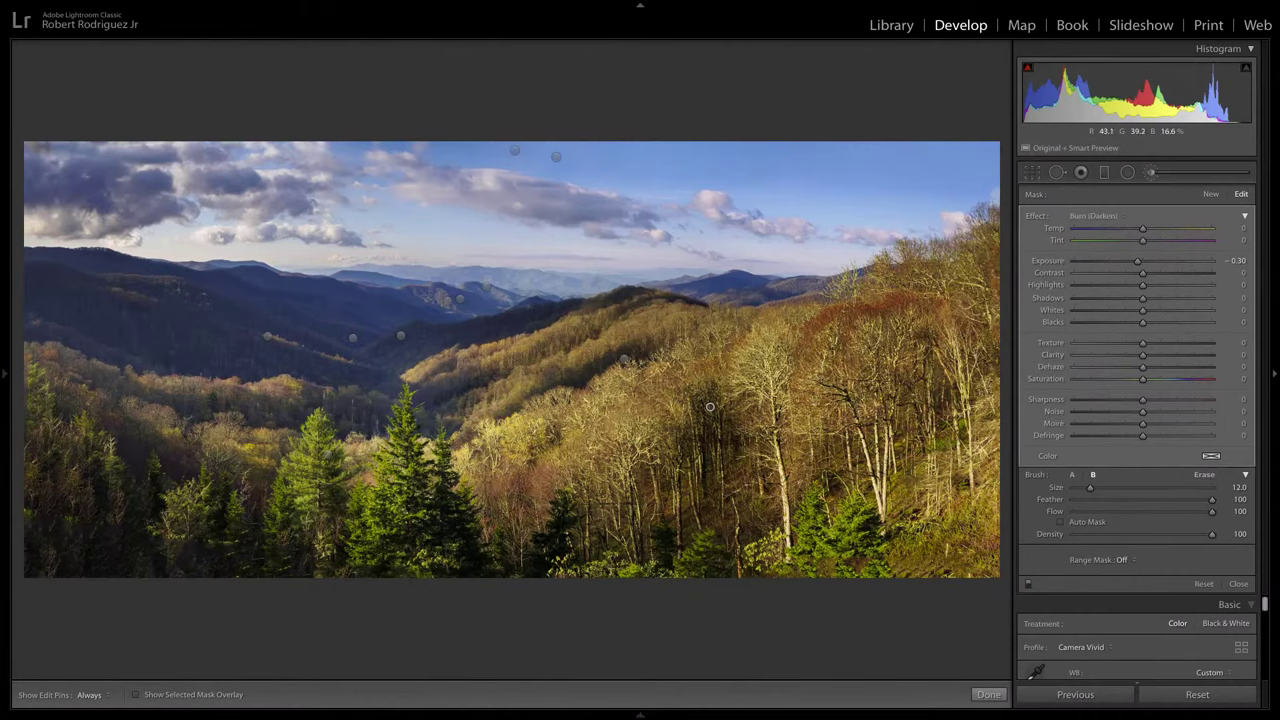
left_click_drag(1138, 261, 1140, 261)
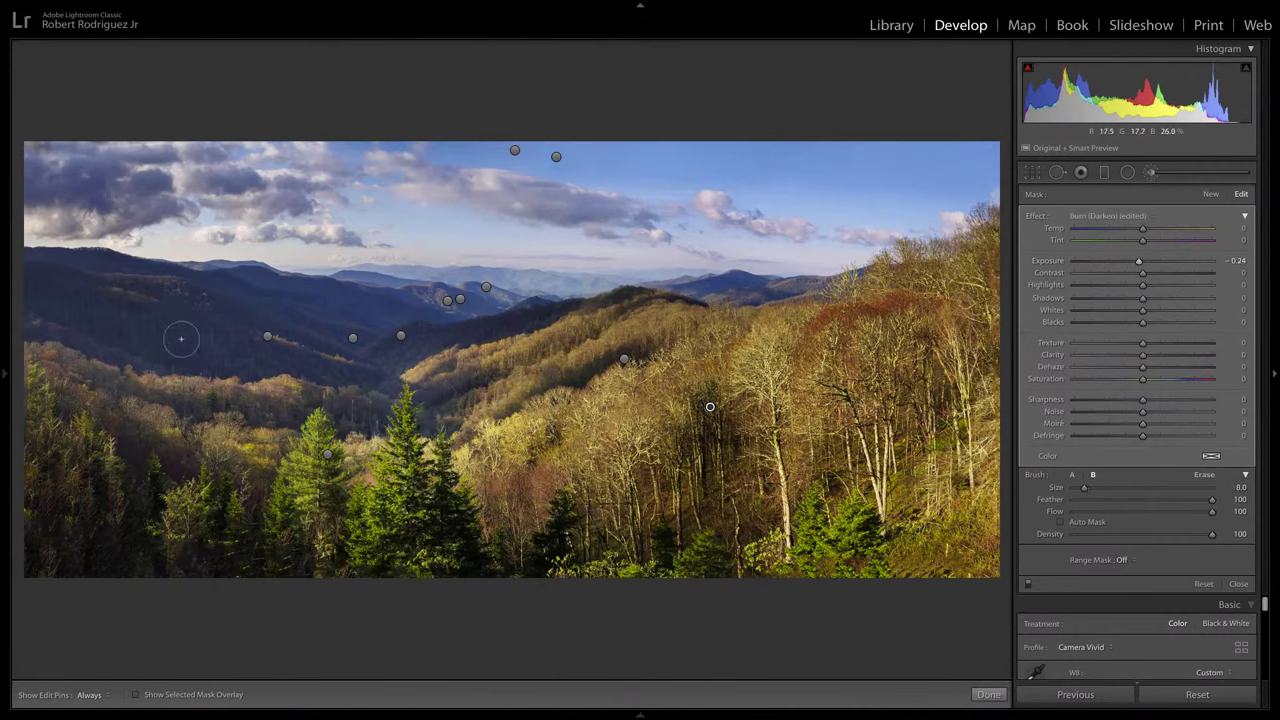
- Burn the shadowed slopes across the valley with brush sizes between 7 and 10, check without edit pins, and close the brush
scroll(168, 334, "up", 3)
scroll(175, 328, "down", 1)
mouse_move(186, 329)
left_mouse_down()
mouse_move(456, 365)
mouse_move(626, 340)
left_mouse_up()
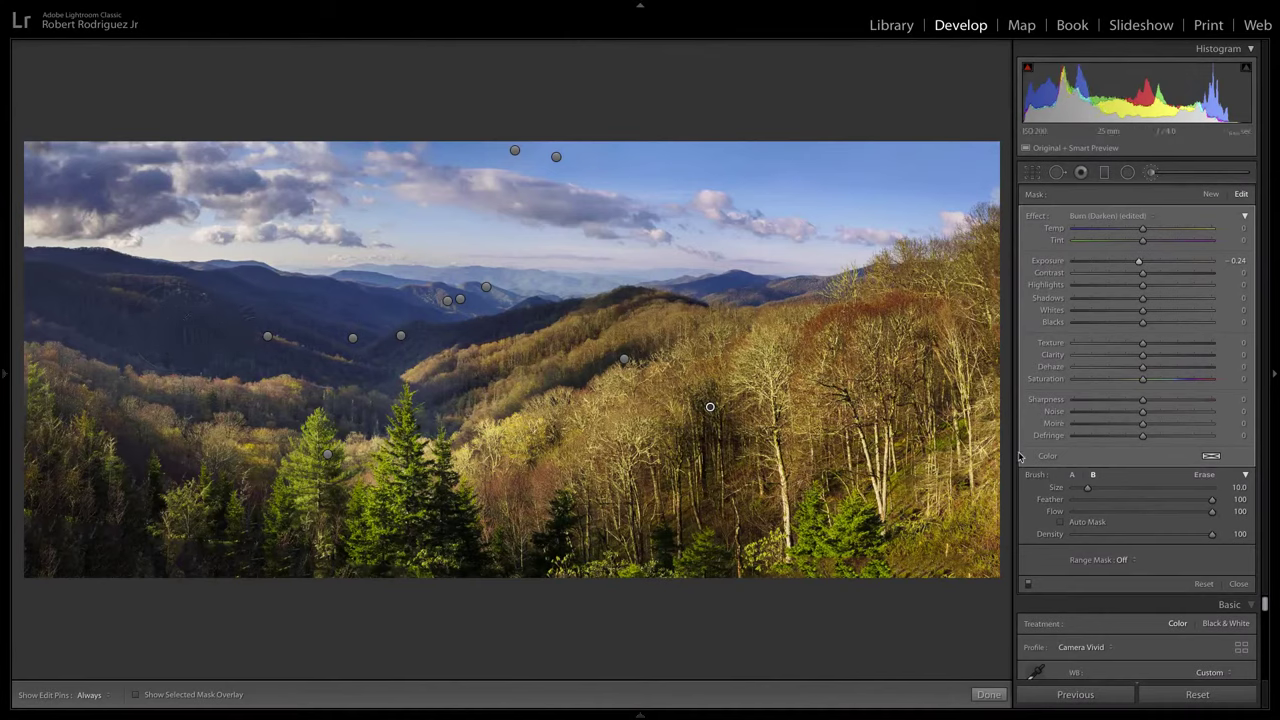
key("h")
scroll(258, 440, "down", 3)
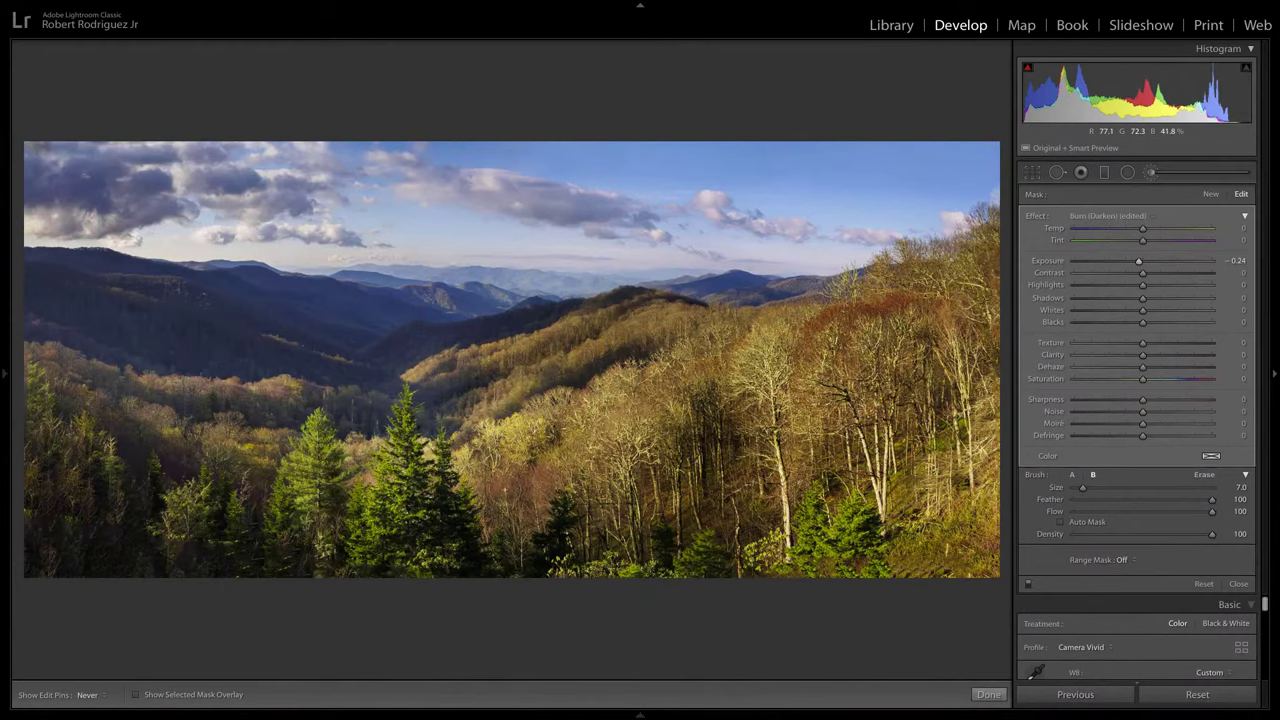
key("h")
key("bracketright")
left_click(1241, 584)
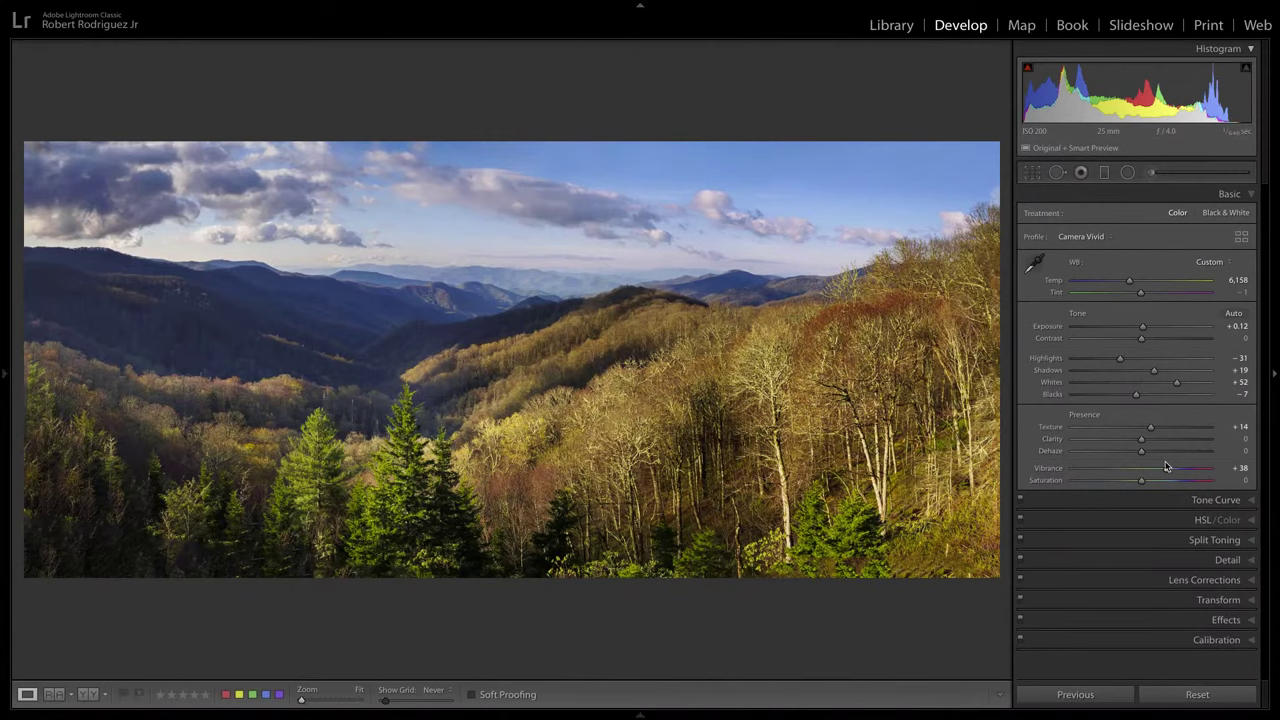
- Compare the panorama before and after side by side, and return to the photo grid
key("y")
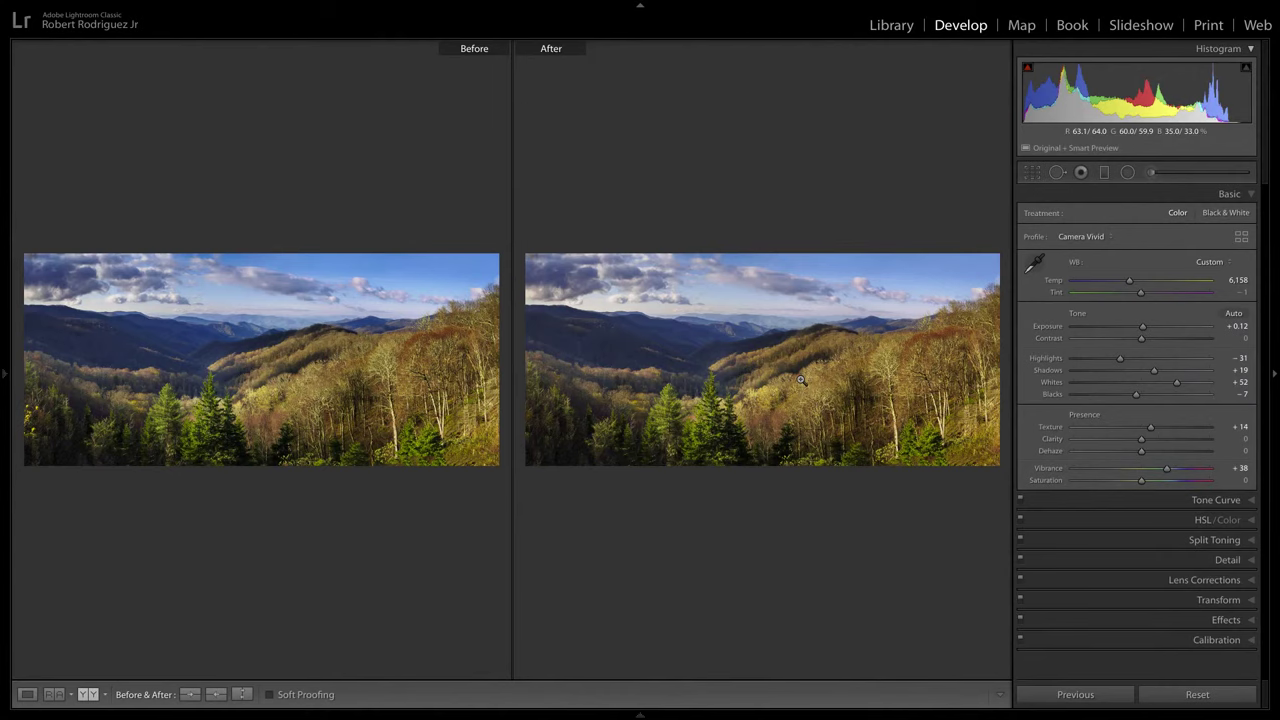
key("g")
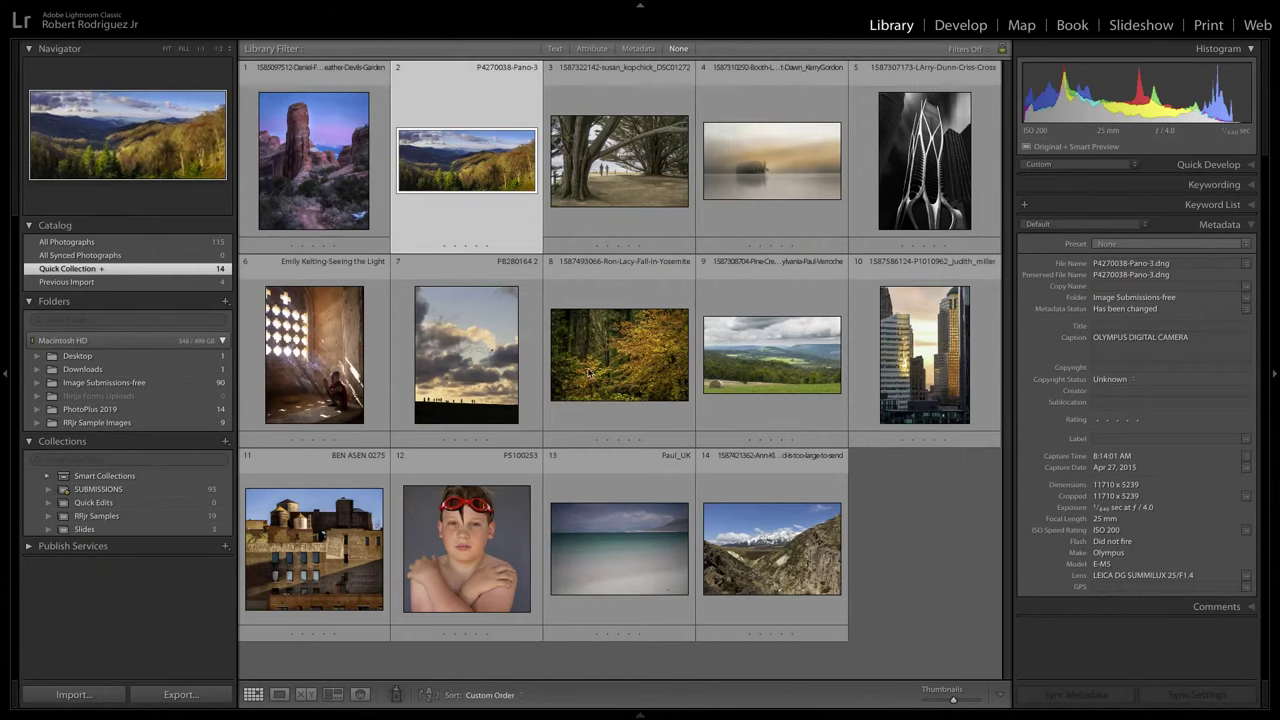
- Open the photo of two people walking beneath large seaside trees for developing, with the navigation panels hidden
double_click(617, 174)
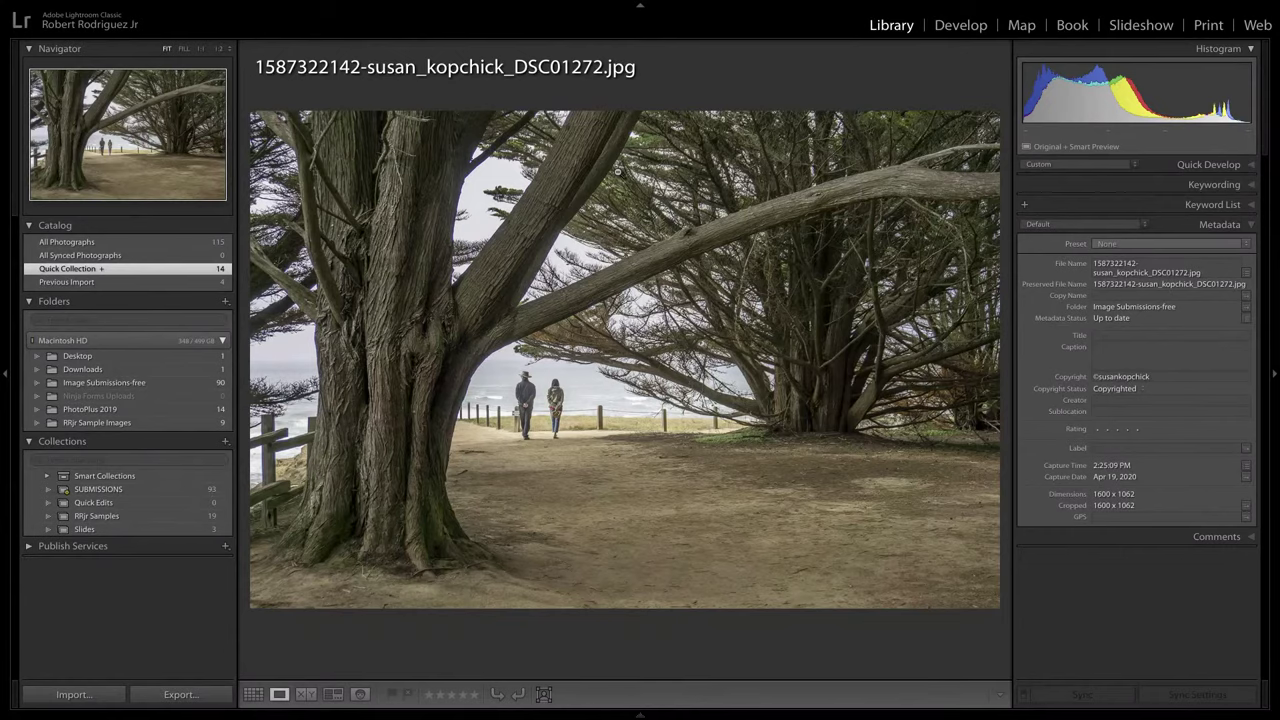
left_click(5, 379)
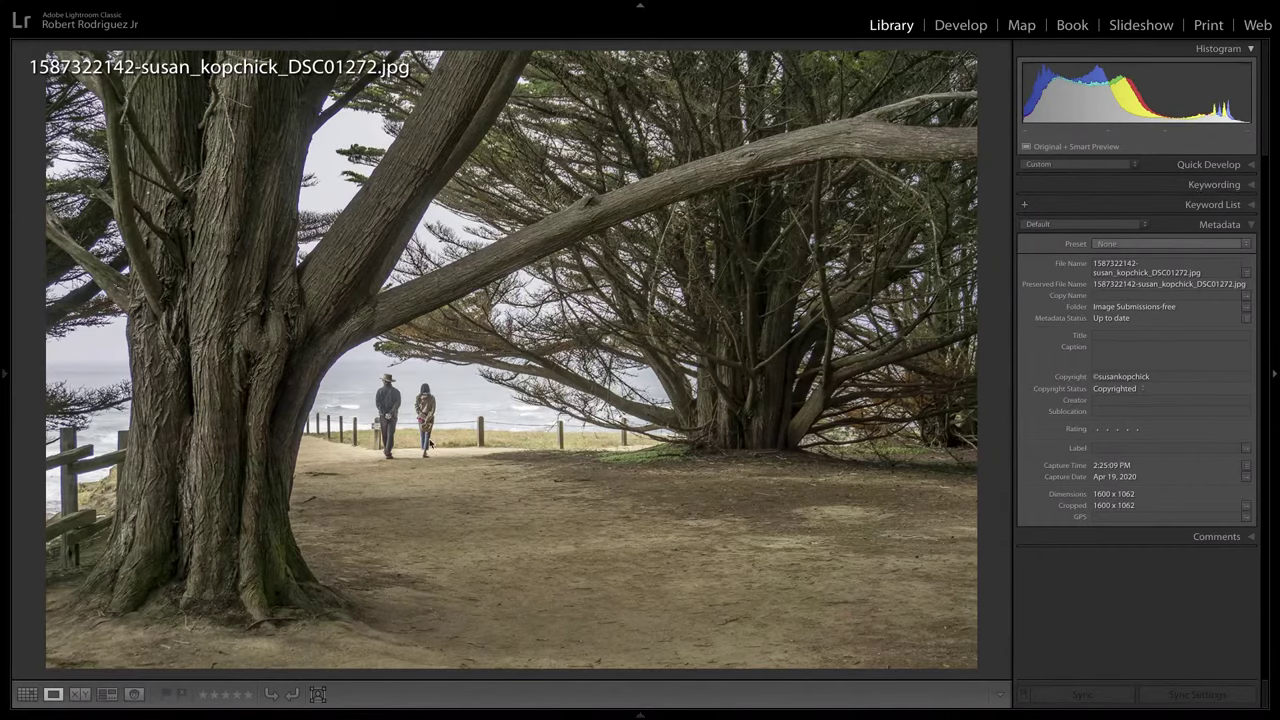
key("d")
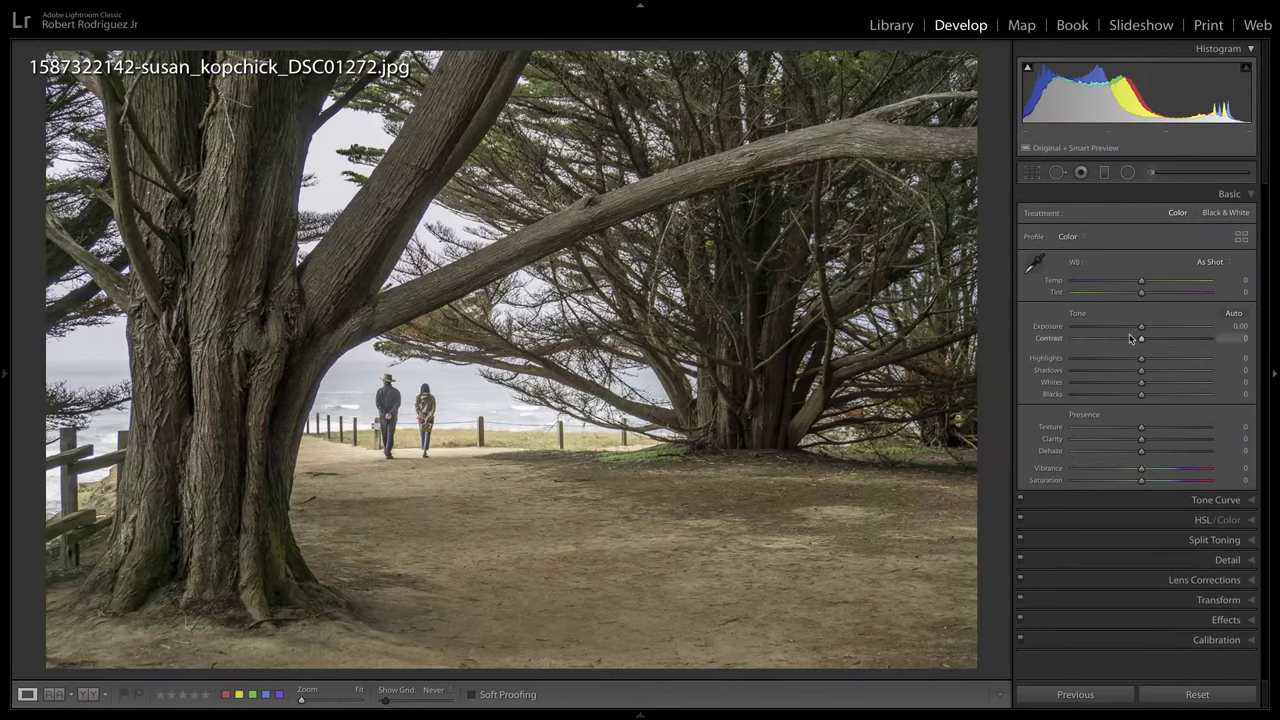
- Set the photo's exposure to -1.25, whites to +29, shadows to -2 and temperature to +3
left_click_drag(1138, 328, 1121, 329)
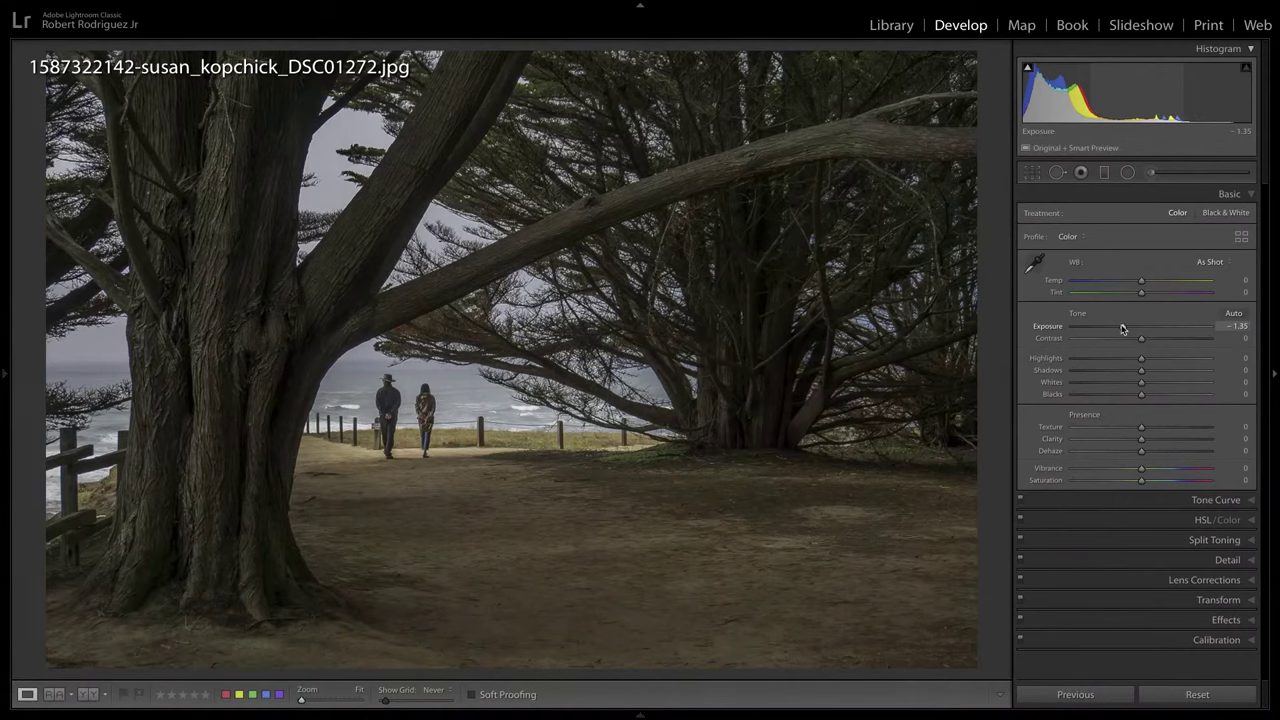
left_click_drag(1141, 383, 1161, 383)
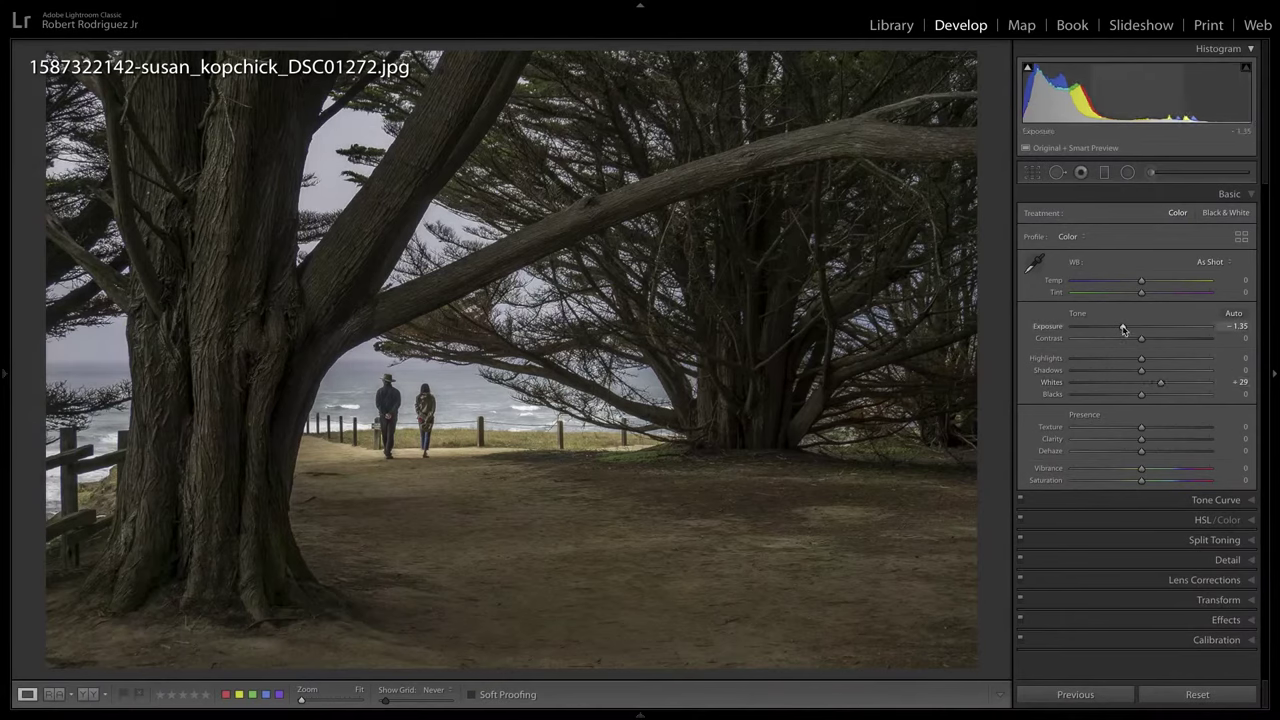
left_click_drag(1123, 330, 1141, 373)
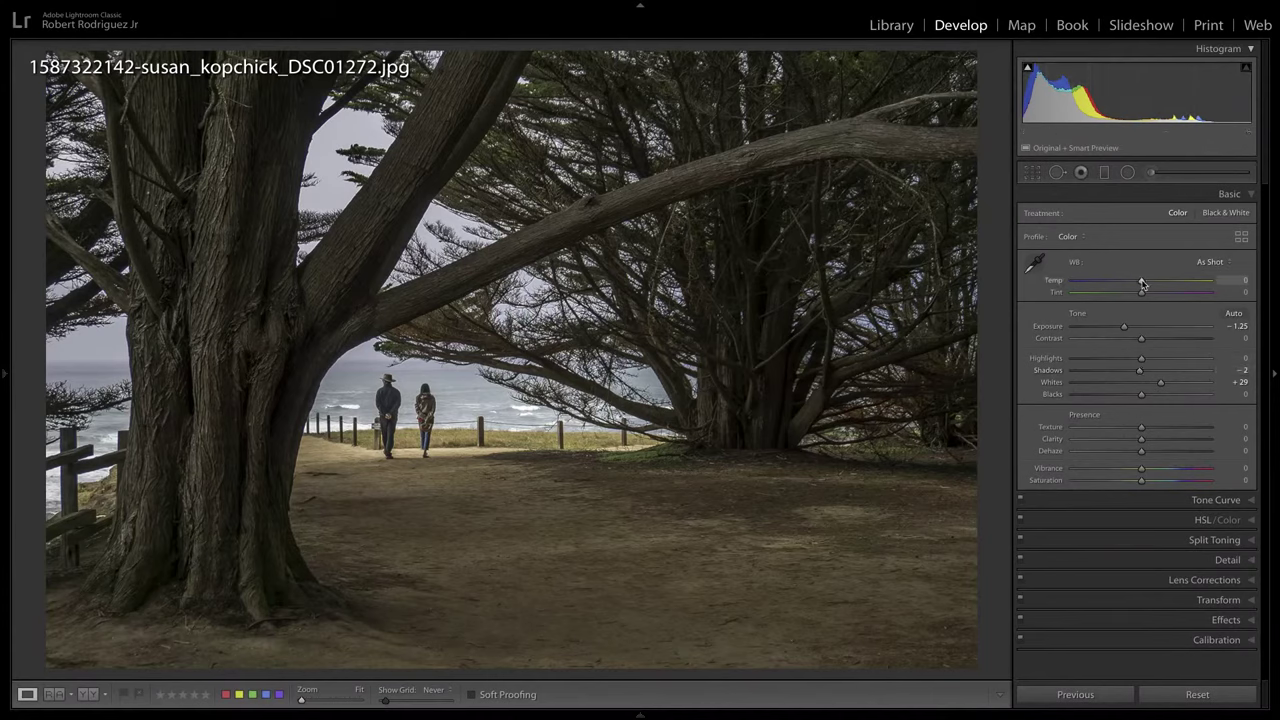
left_click_drag(1142, 285, 1145, 284)
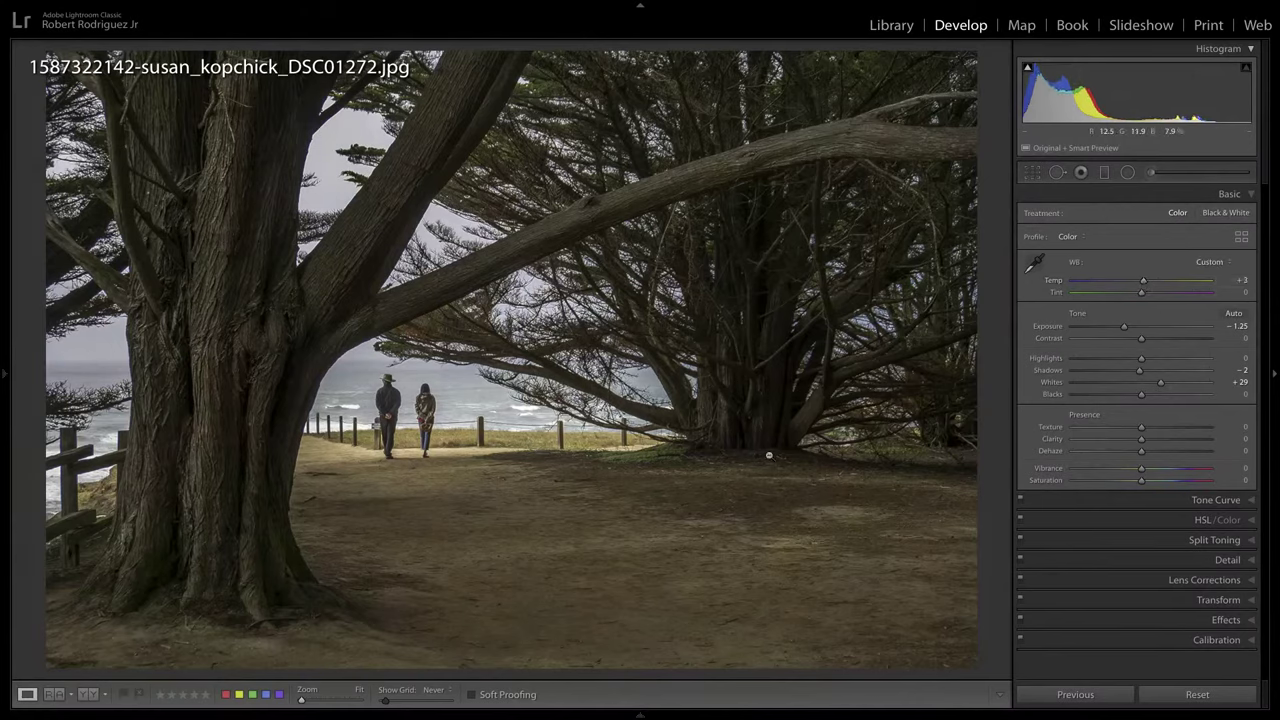
- Set blacks to -5, shadows to +10, highlights to +22, whites to +30, clarity to +13, vibrance to +8 and exposure to -1.45
left_click(1143, 397, "alt")
left_click_drag(1142, 396, 1138, 397)
left_click_drag(1124, 329, 1148, 373)
left_click_drag(1145, 362, 1158, 363)
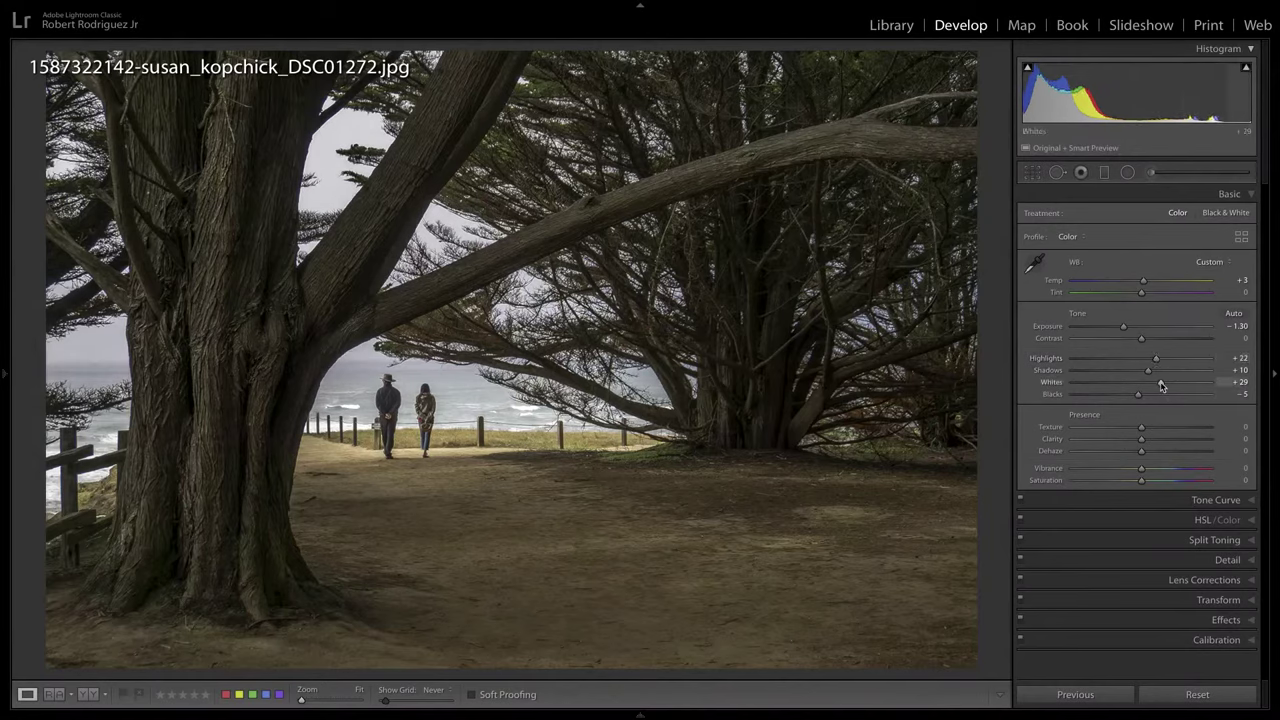
left_click_drag(1142, 440, 1147, 469)
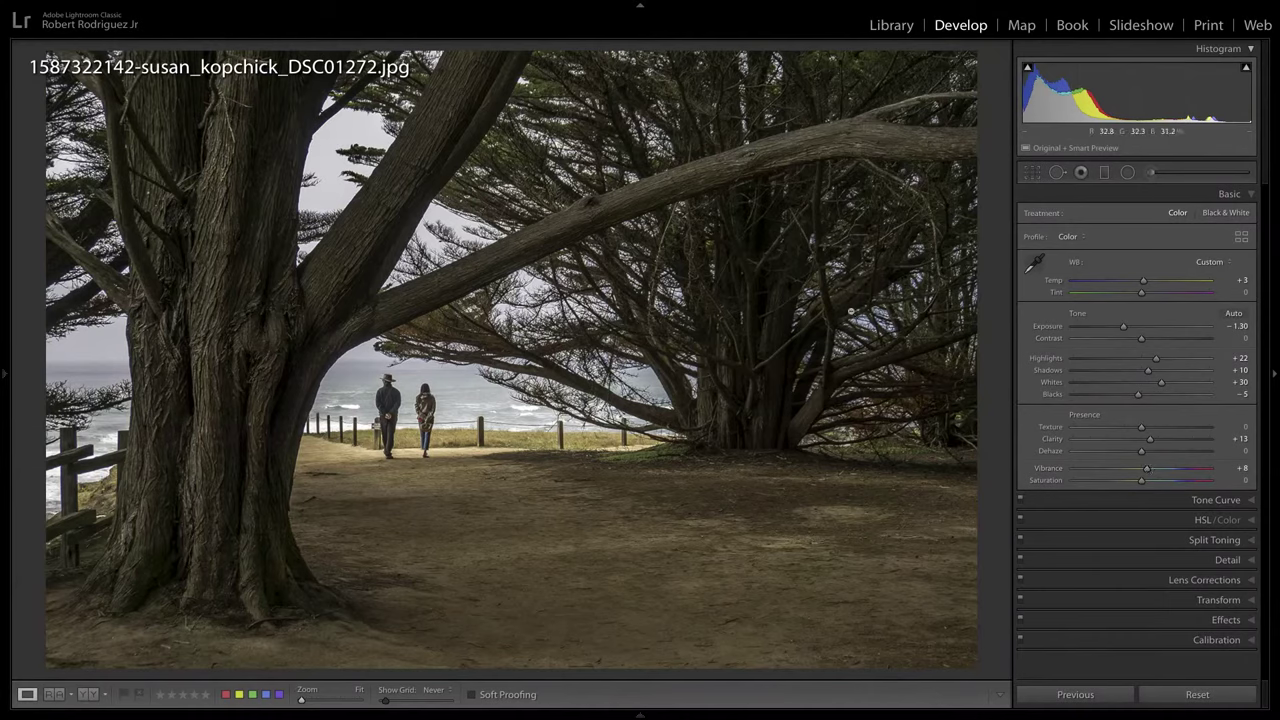
left_click_drag(1124, 329, 1122, 329)
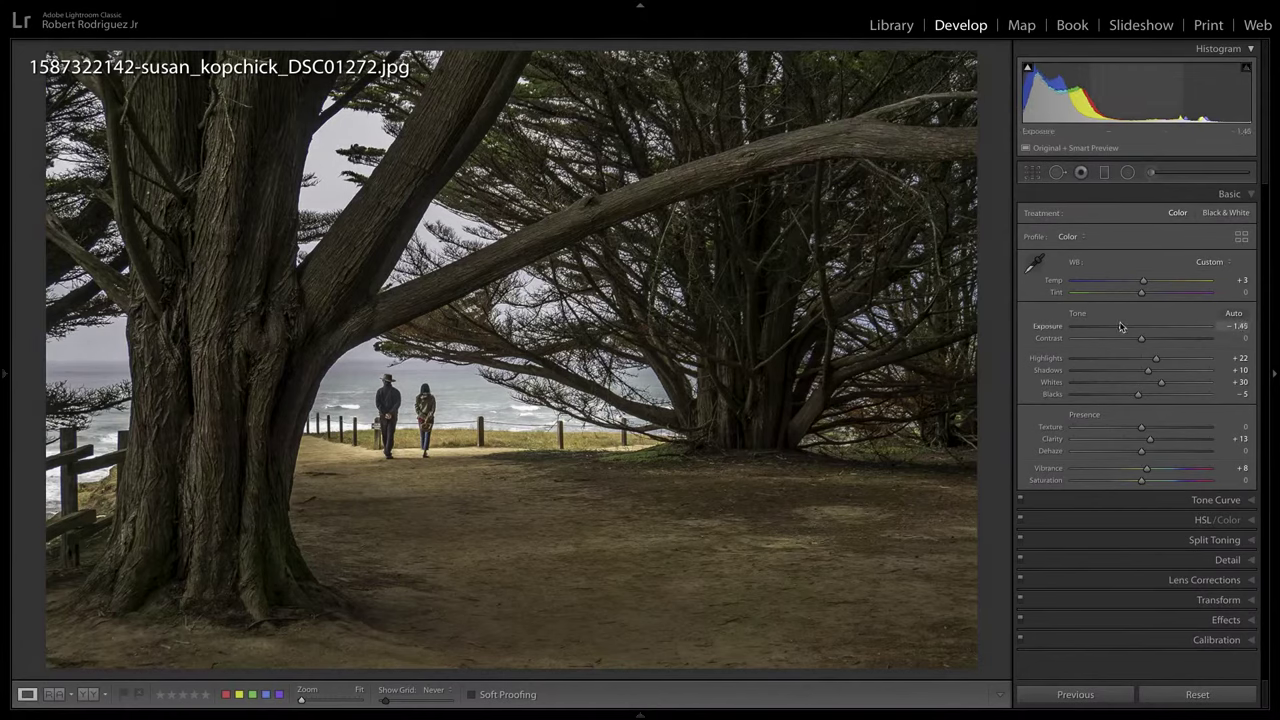
- Draw a wide slanted graduated filter over the foreground ground, with its exposure at 0 and its temperature at -19
left_click(1104, 172)
left_click_drag(590, 482, 563, 416)
left_click_drag(540, 346, 540, 346)
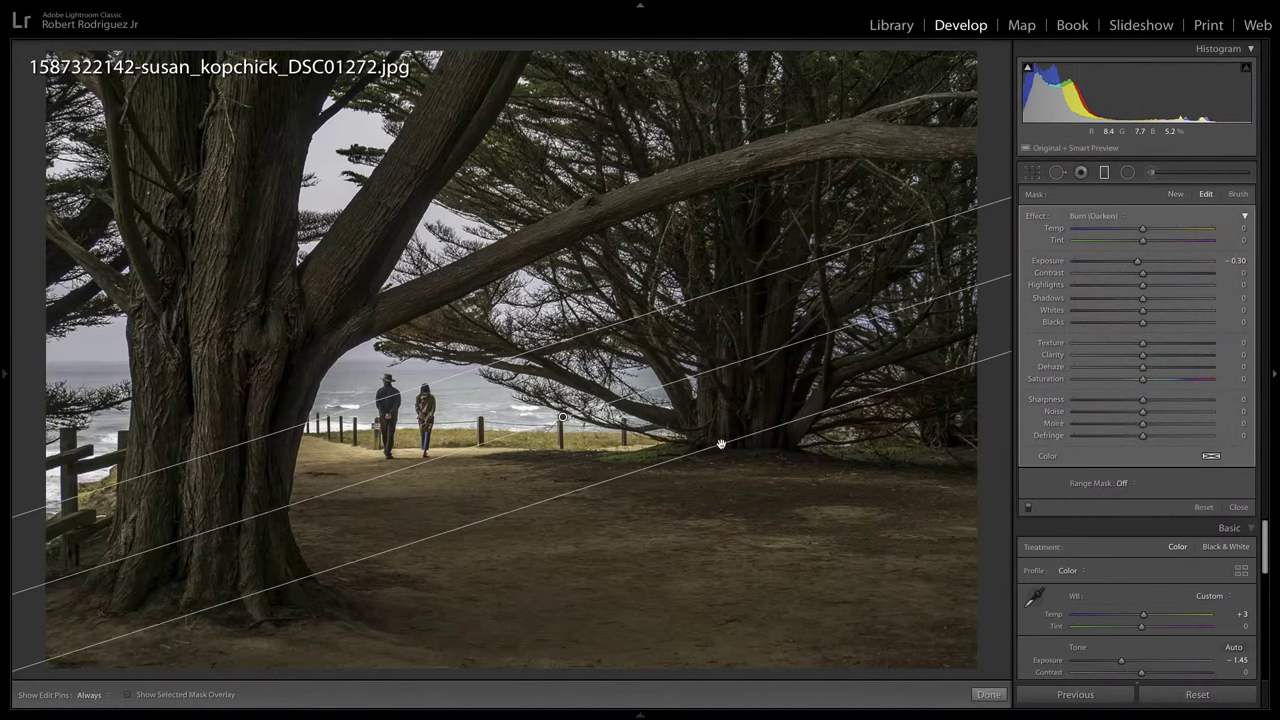
left_click_drag(720, 443, 800, 583)
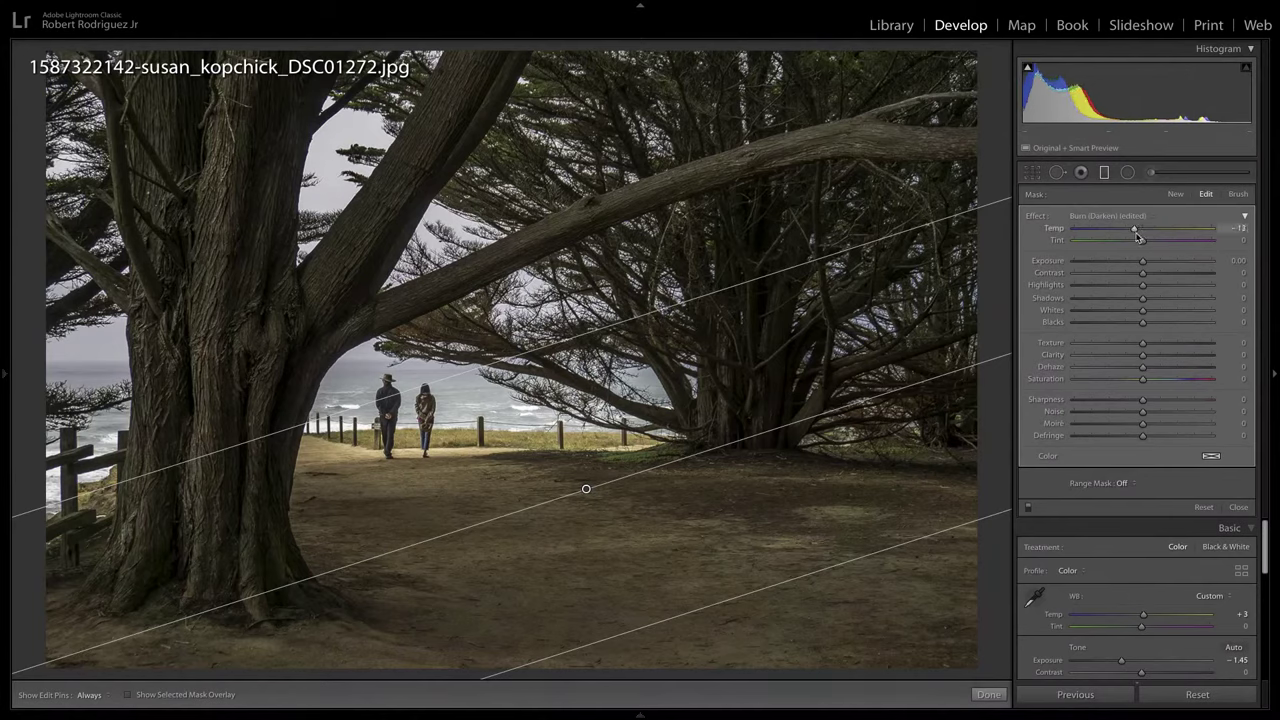
left_click_drag(1137, 237, 1134, 238)
left_click_drag(533, 348, 533, 297)
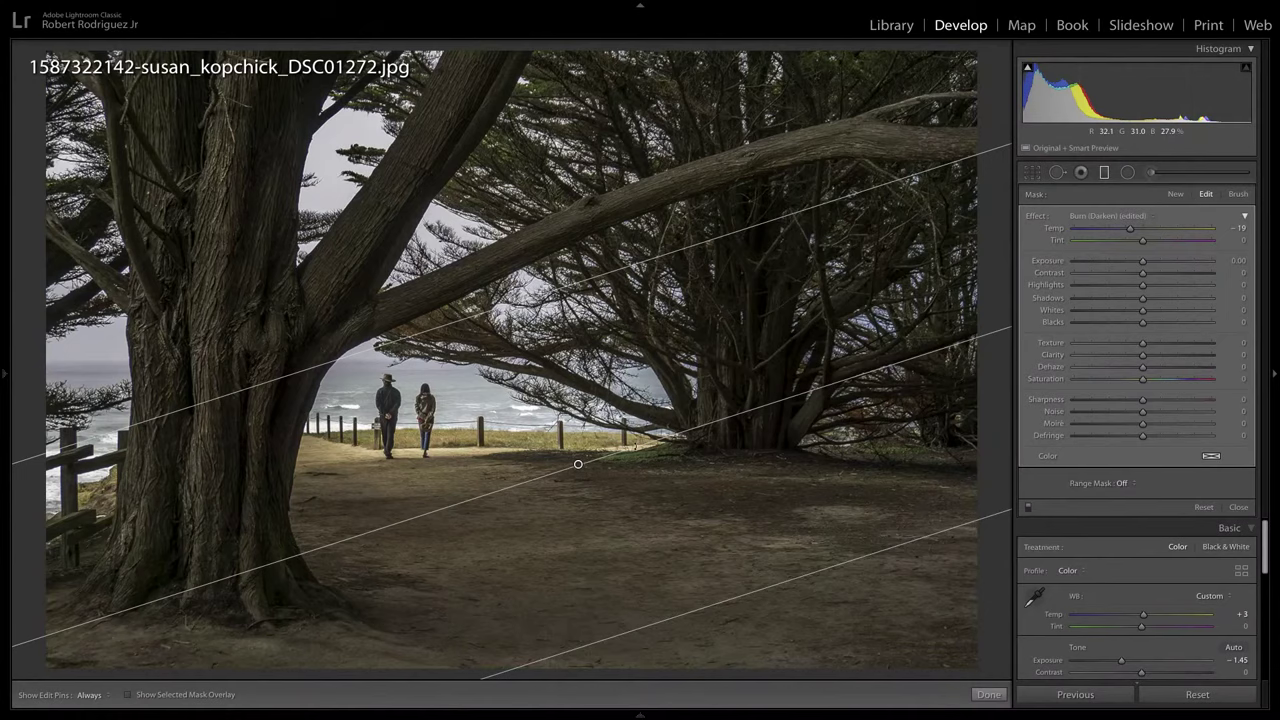
left_click(1238, 194)
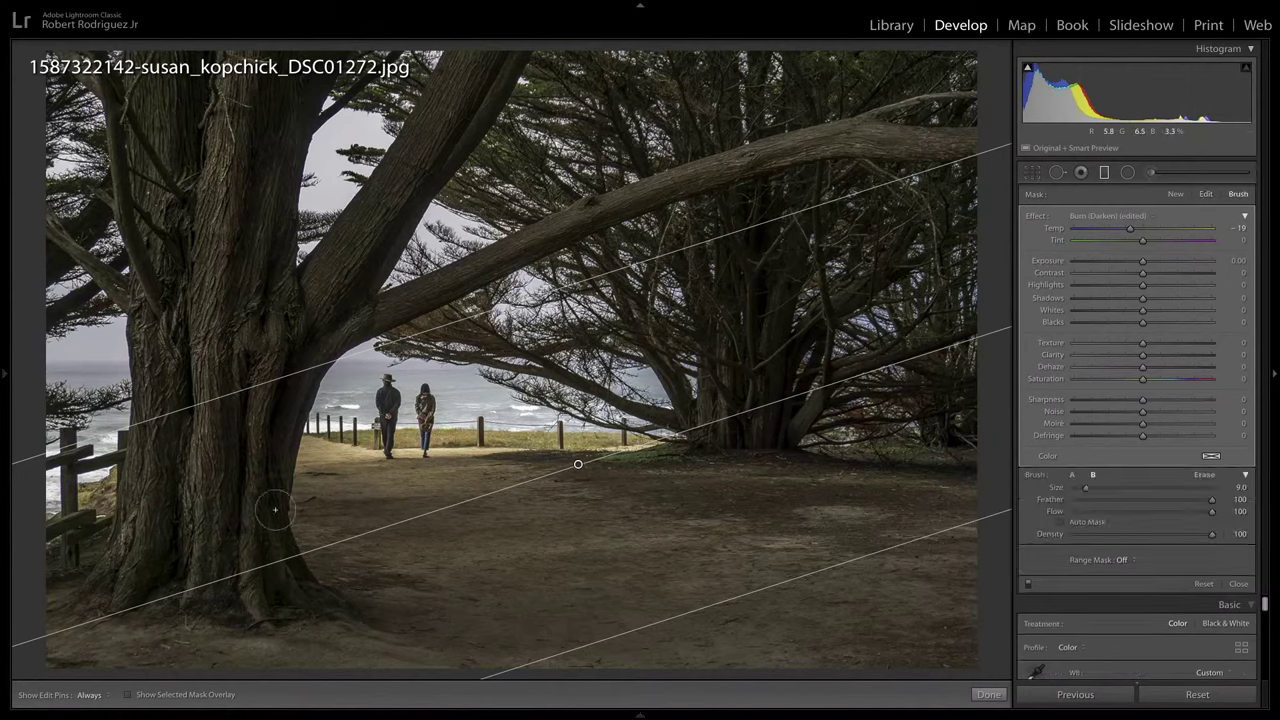
key("equal")
key("minus")
key("minus")
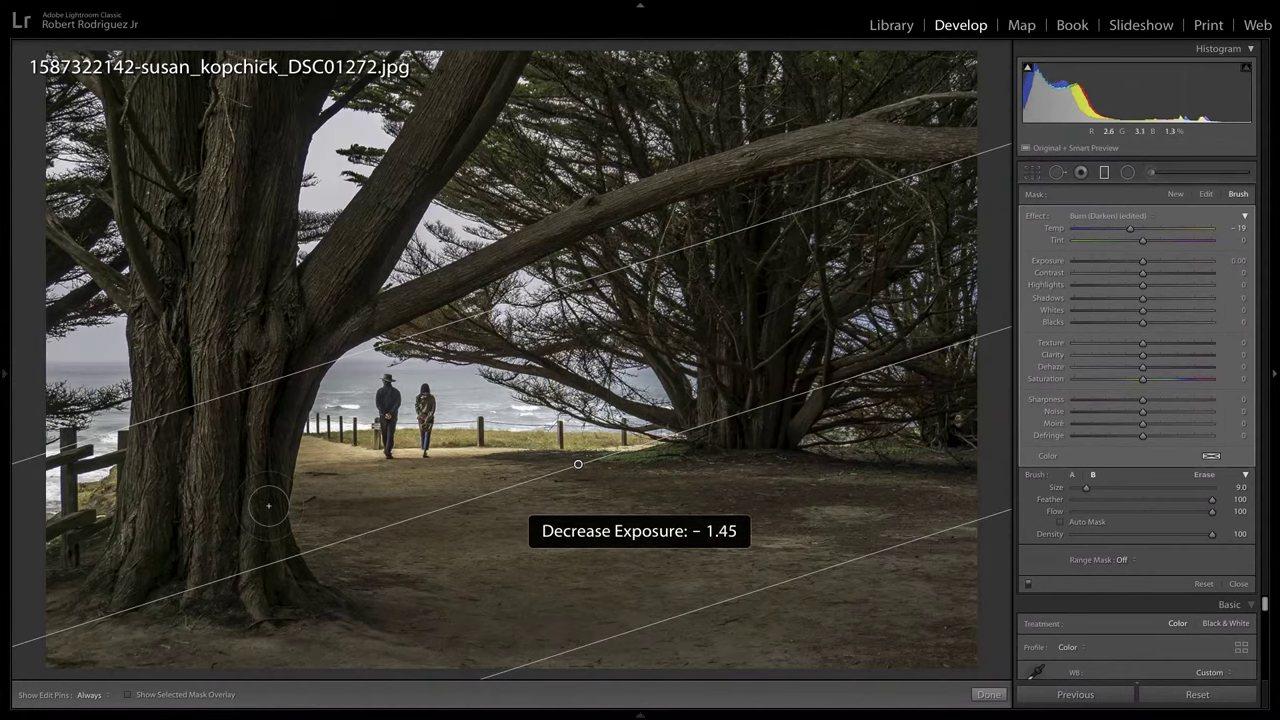
key("Escape")
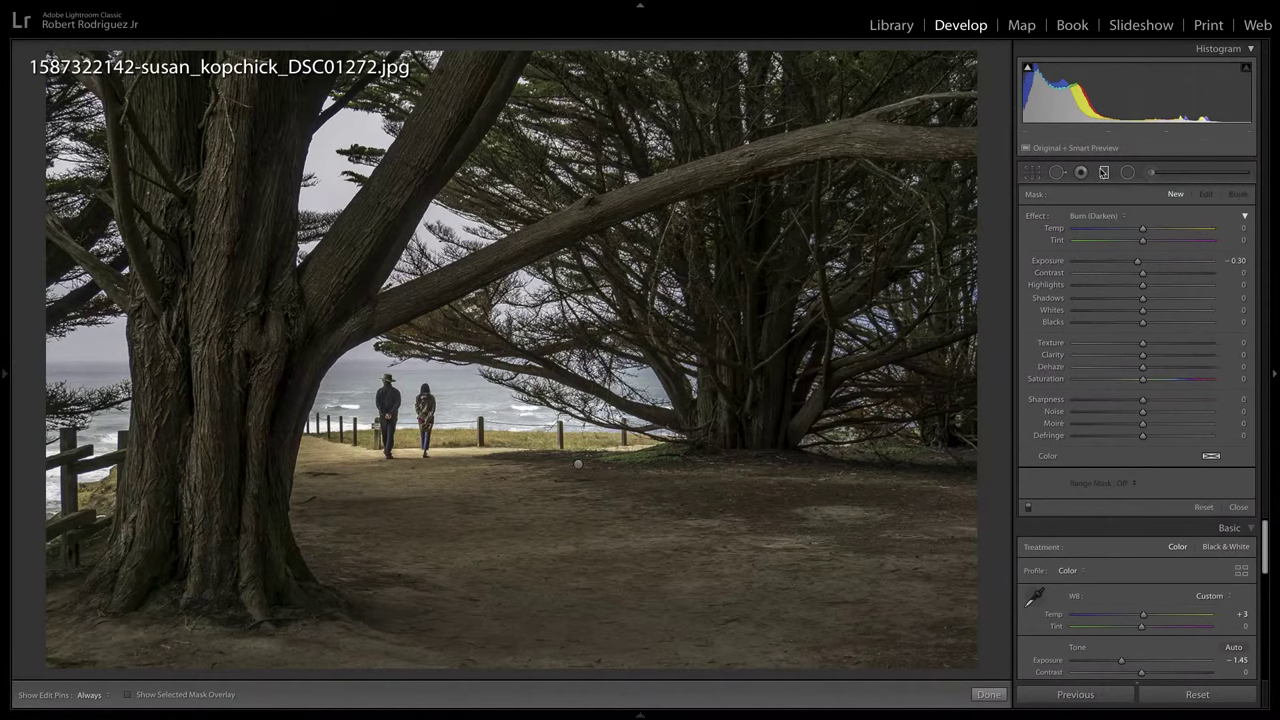
left_click(1104, 172)
left_click(1103, 174)
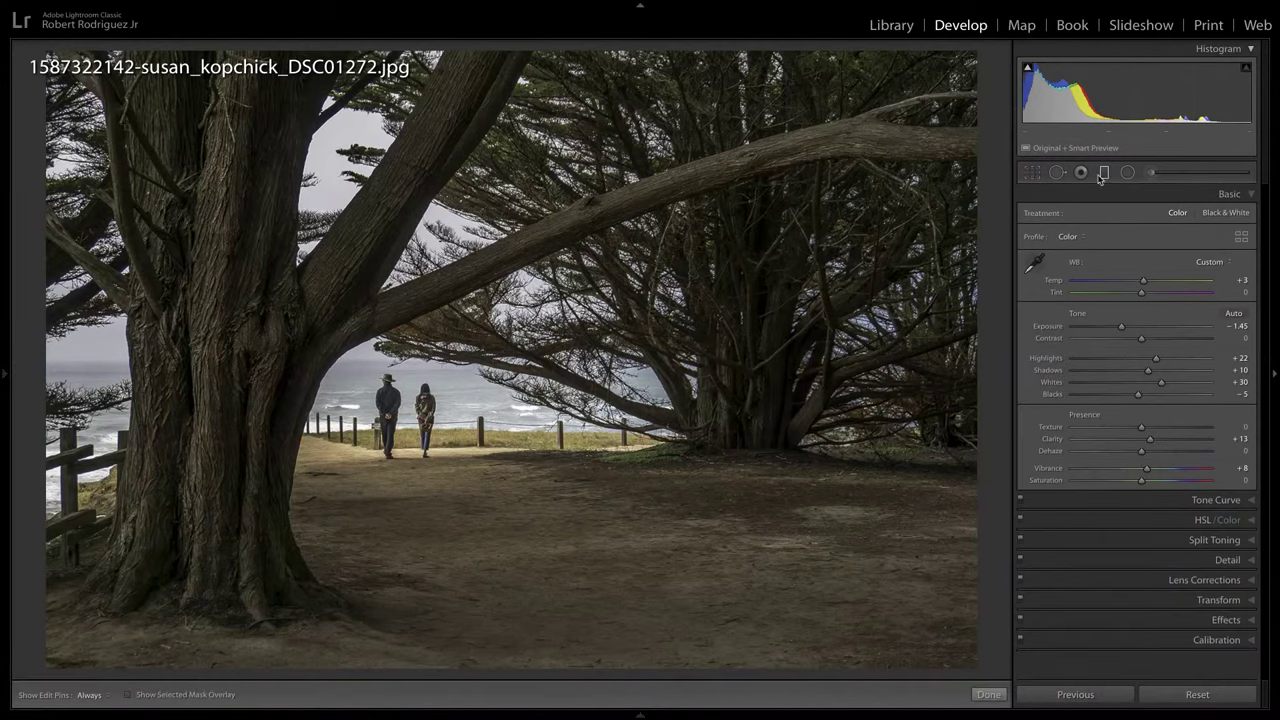
- Reselect the graduated filter and brush its cooling effect over the large foreground trunk and the trees across the path
left_click(576, 462)
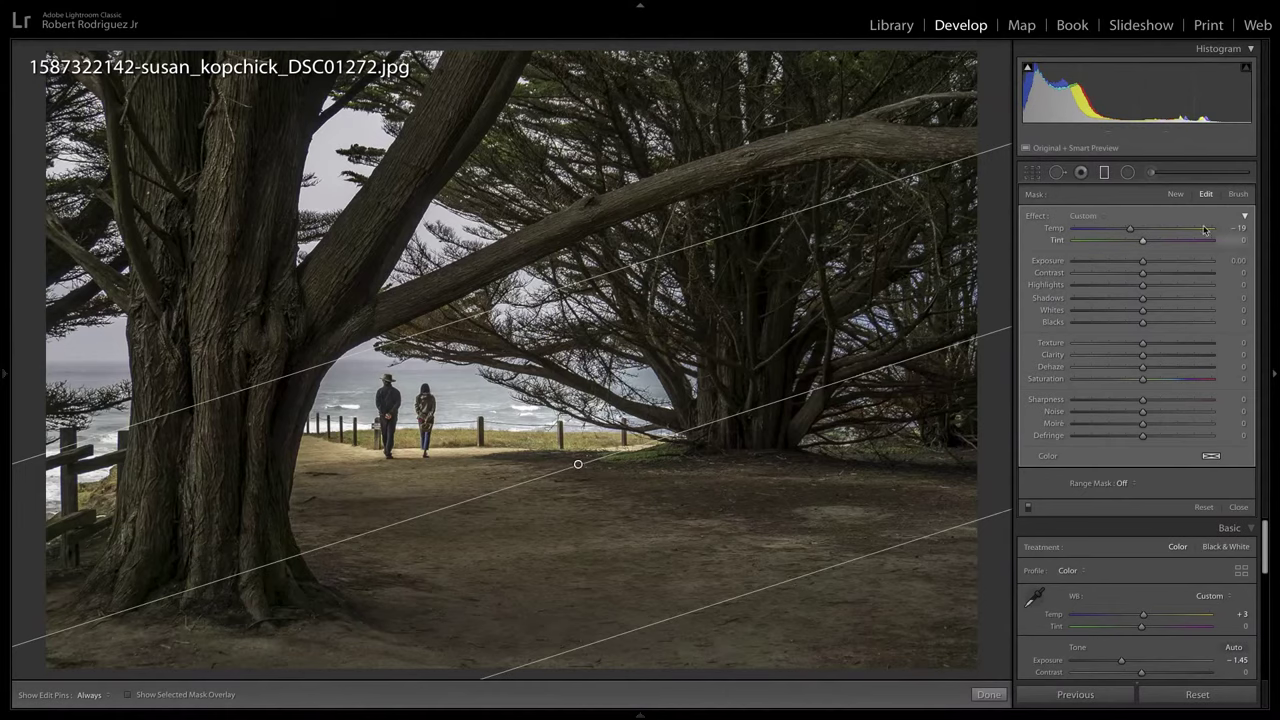
left_click(1240, 195)
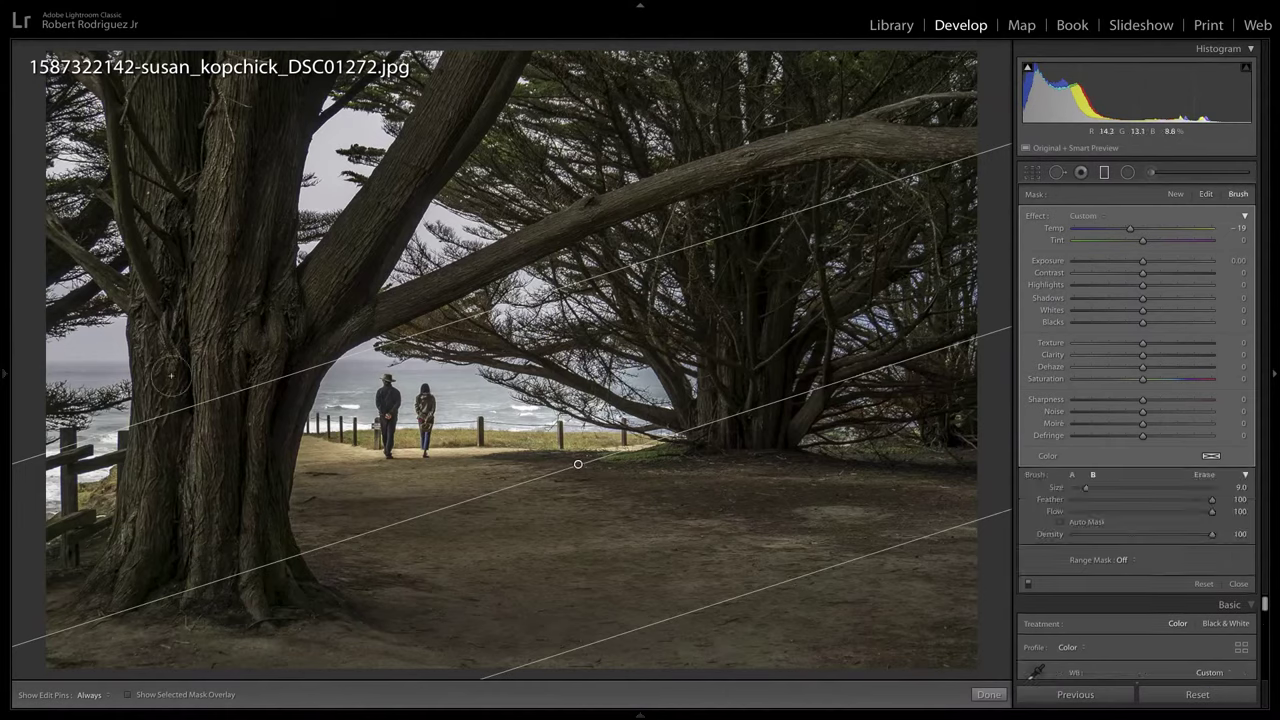
scroll(172, 375, "up", 3)
scroll(172, 375, "up", 10)
key("h")
scroll(220, 175, "down", 1)
key("h")
- Refine the filter's mask with a size 10 erase brush and a size 18 brush, check the mask overlay, and close the filter
key("bracketleft")
key("alt")
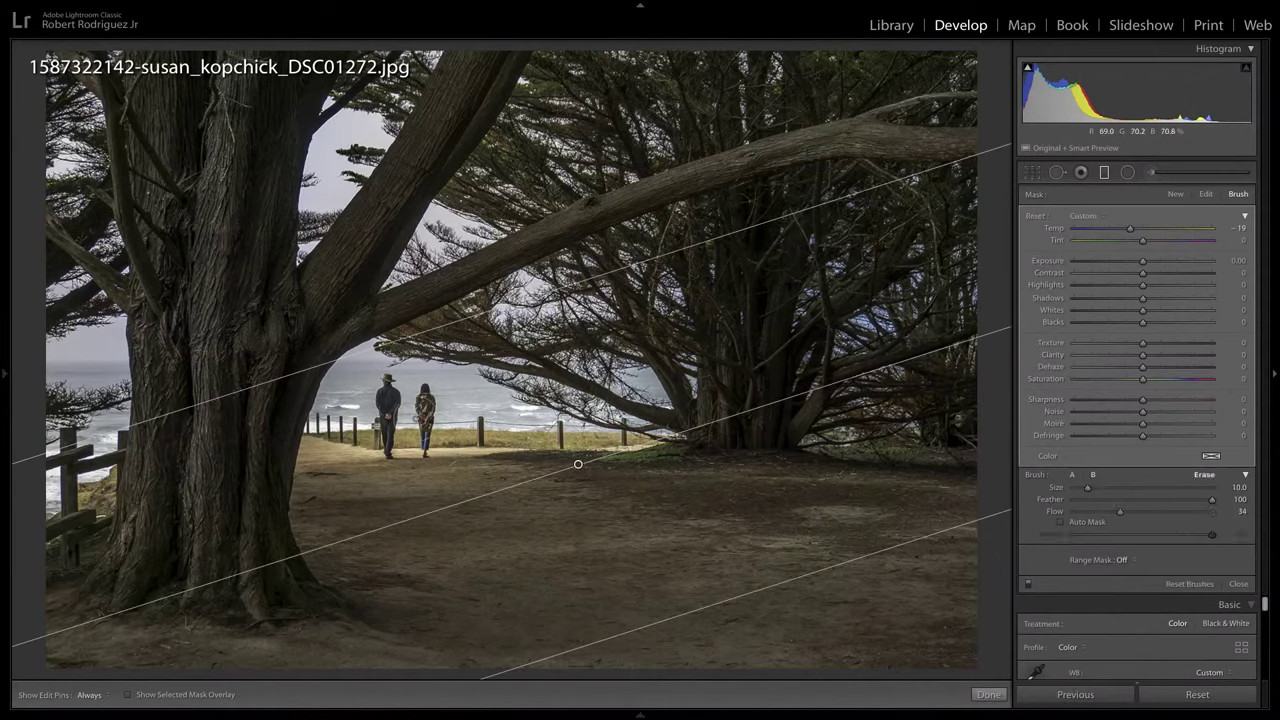
key("bracketright")
key("bracketright")
key("h")
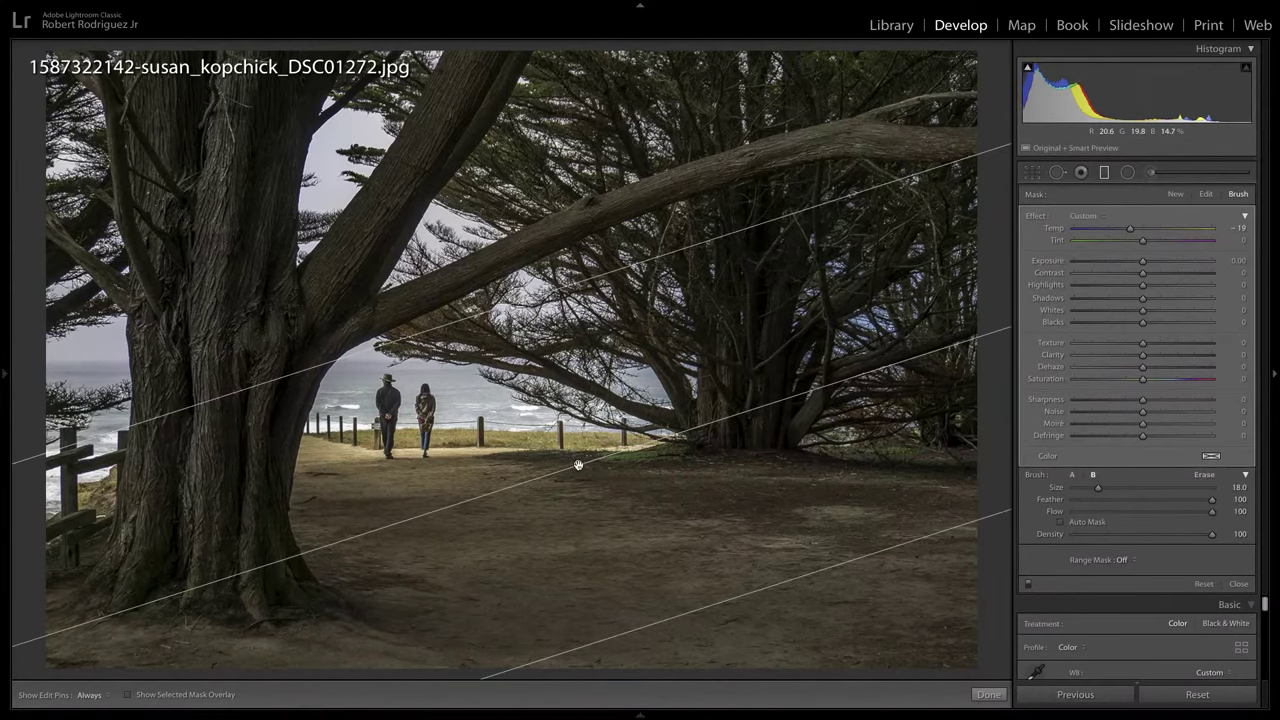
mouse_move(578, 464)
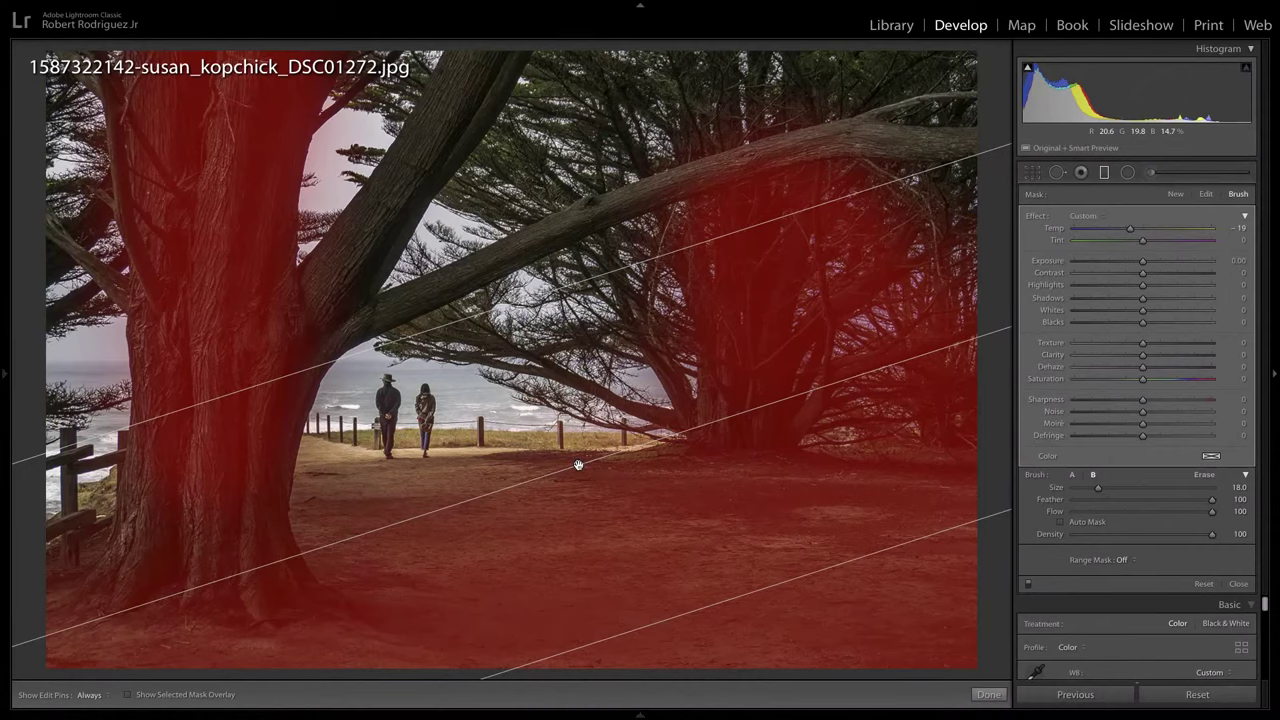
left_click(1238, 583)
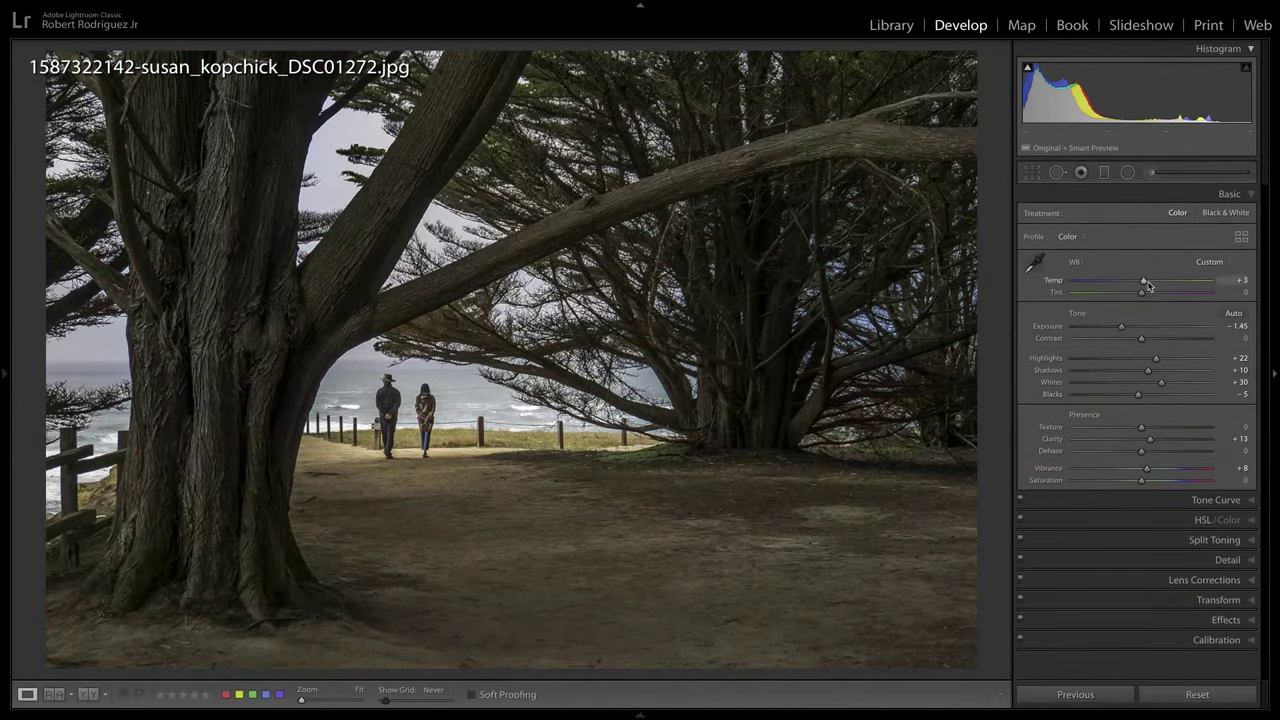
- Set the photo's temperature to -2 and draw an inverted radial filter around the two people with its feather at 100
left_click_drag(1145, 284, 1142, 284)
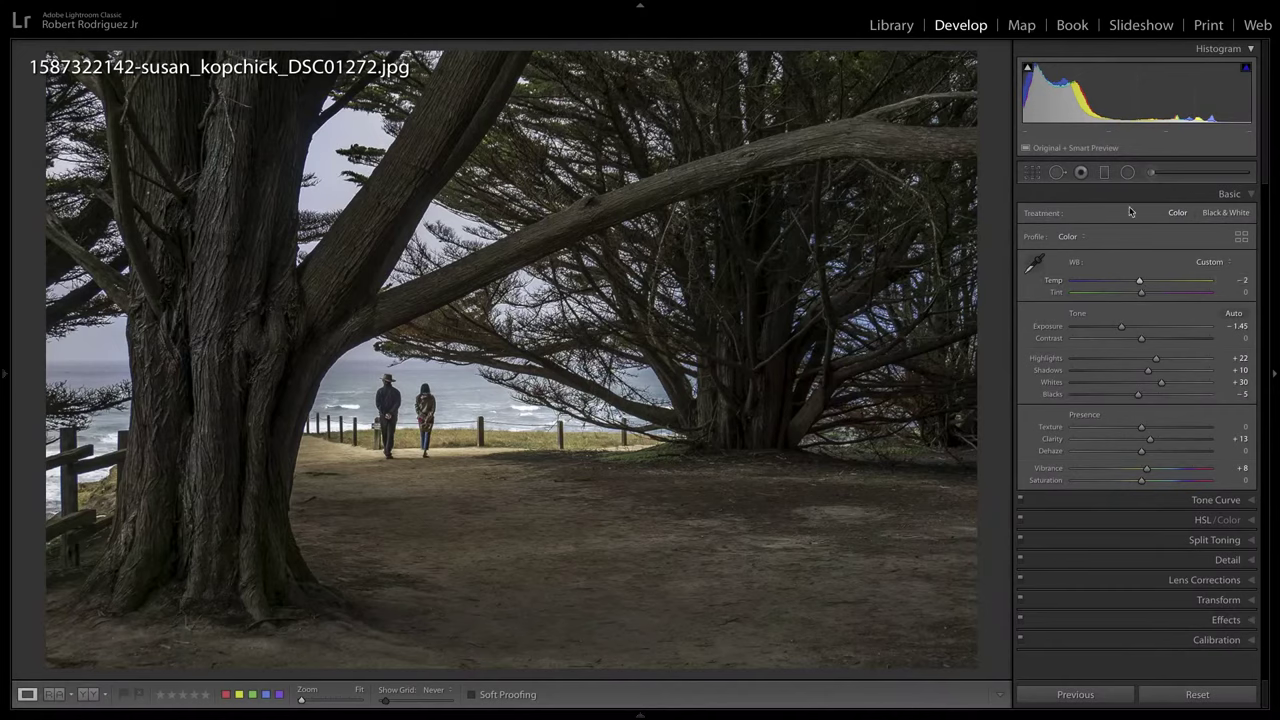
left_click(1128, 173)
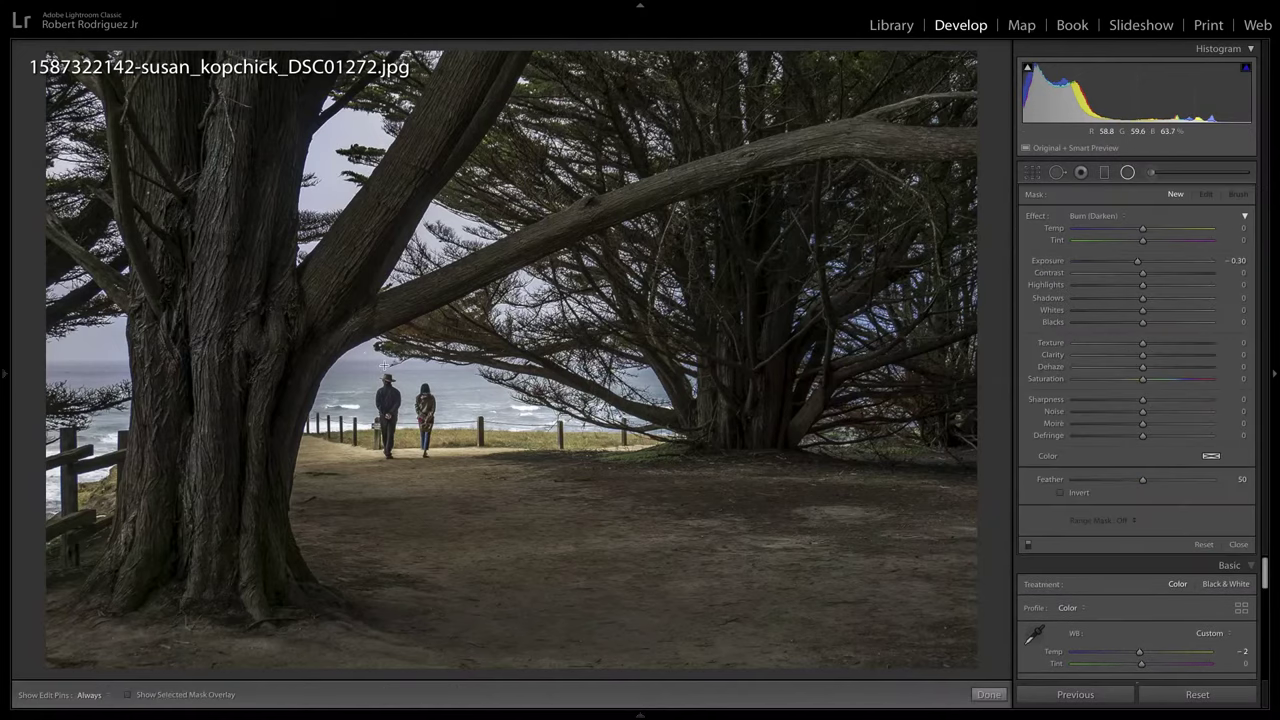
left_click_drag(340, 355, 456, 401)
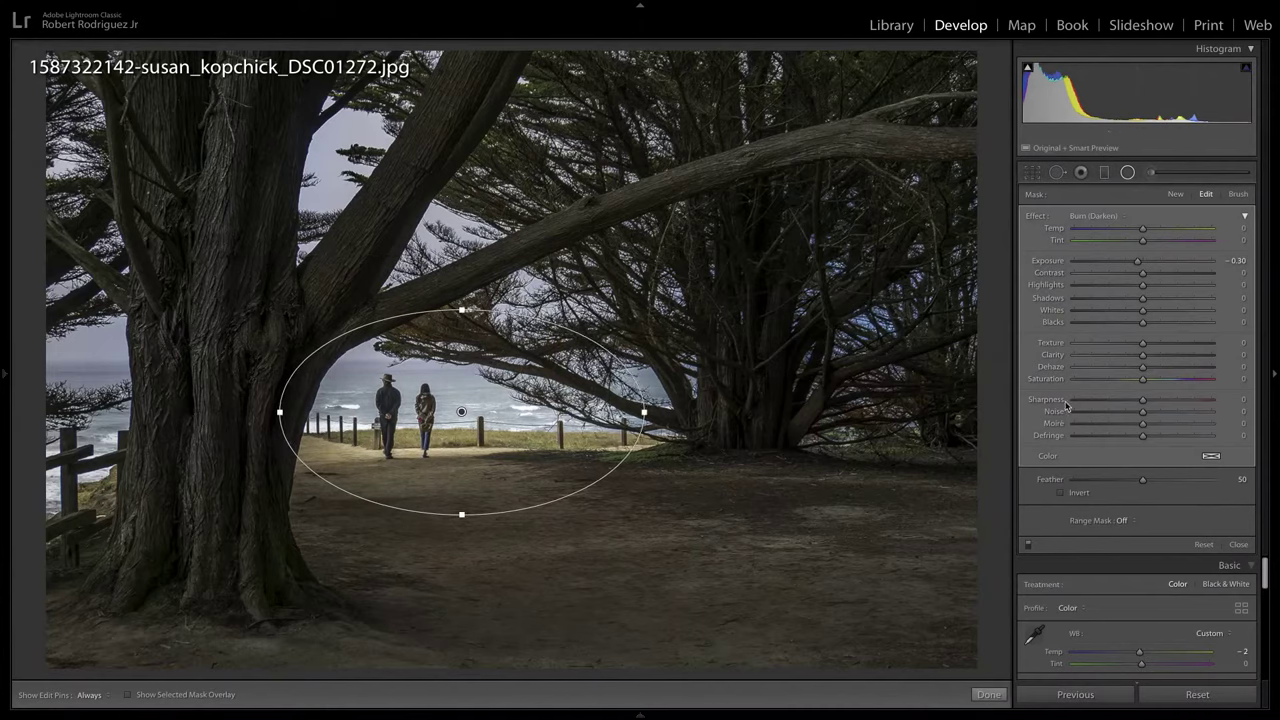
left_click_drag(1144, 482, 1189, 485)
mouse_move(461, 410)
left_click(1061, 493)
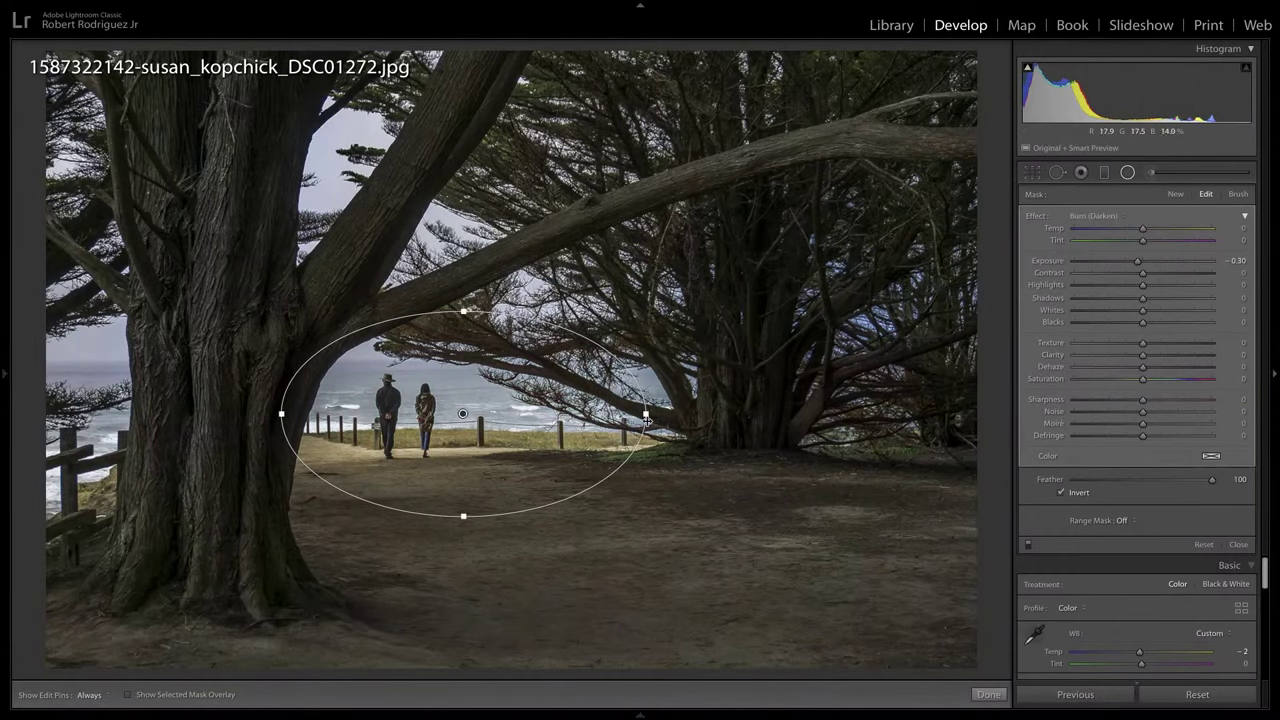
- Widen the radial filter slightly, set its exposure to 0.06 and temperature to 4, and close it
left_click_drag(644, 414, 651, 414)
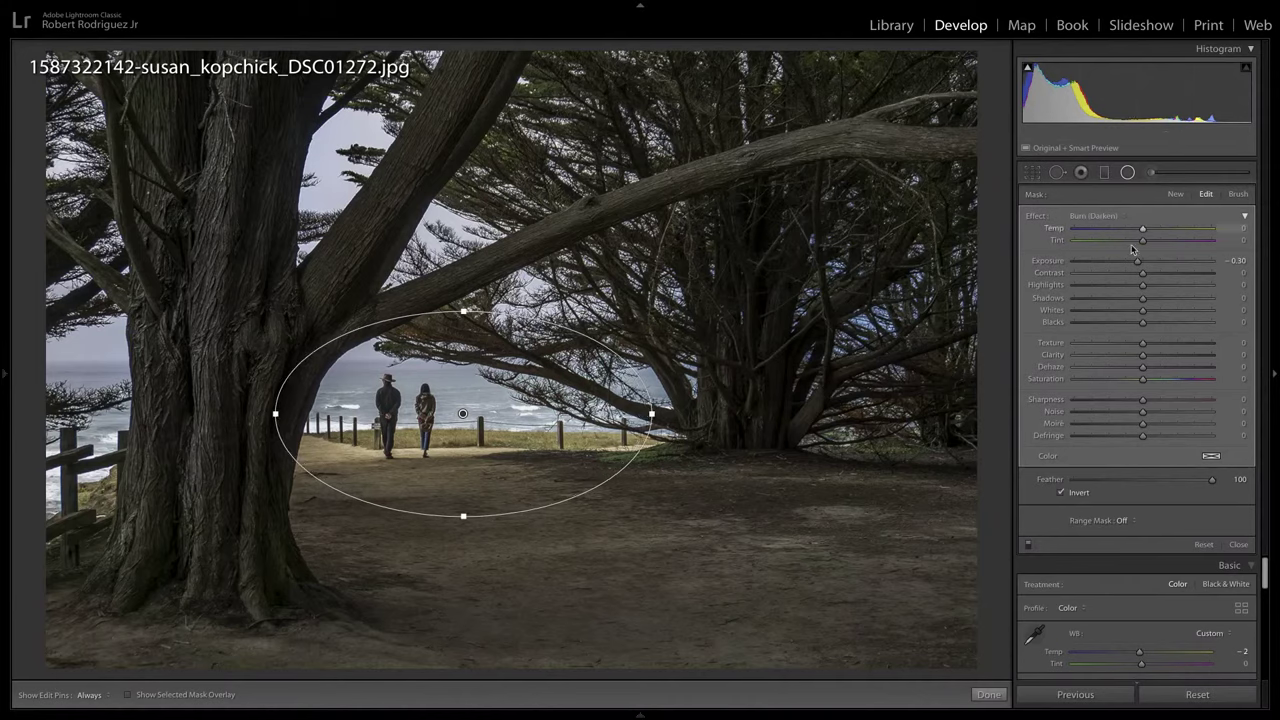
double_click(1050, 261)
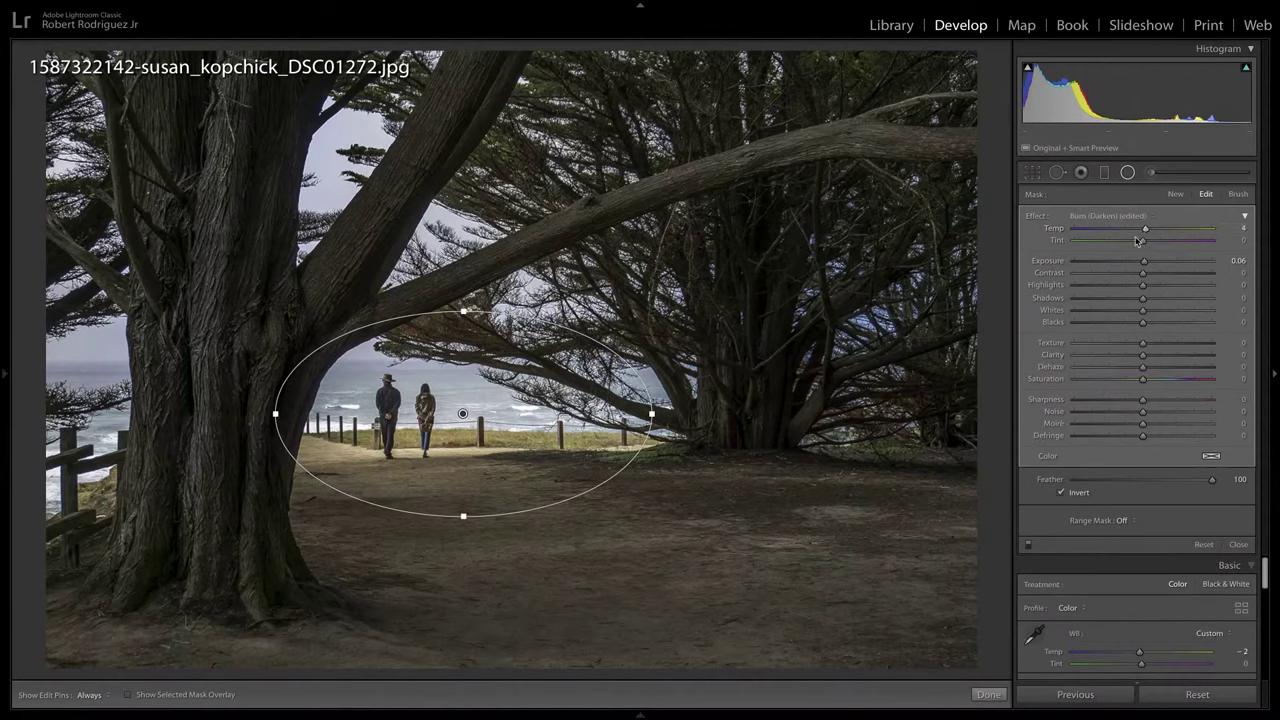
left_click(1237, 545)
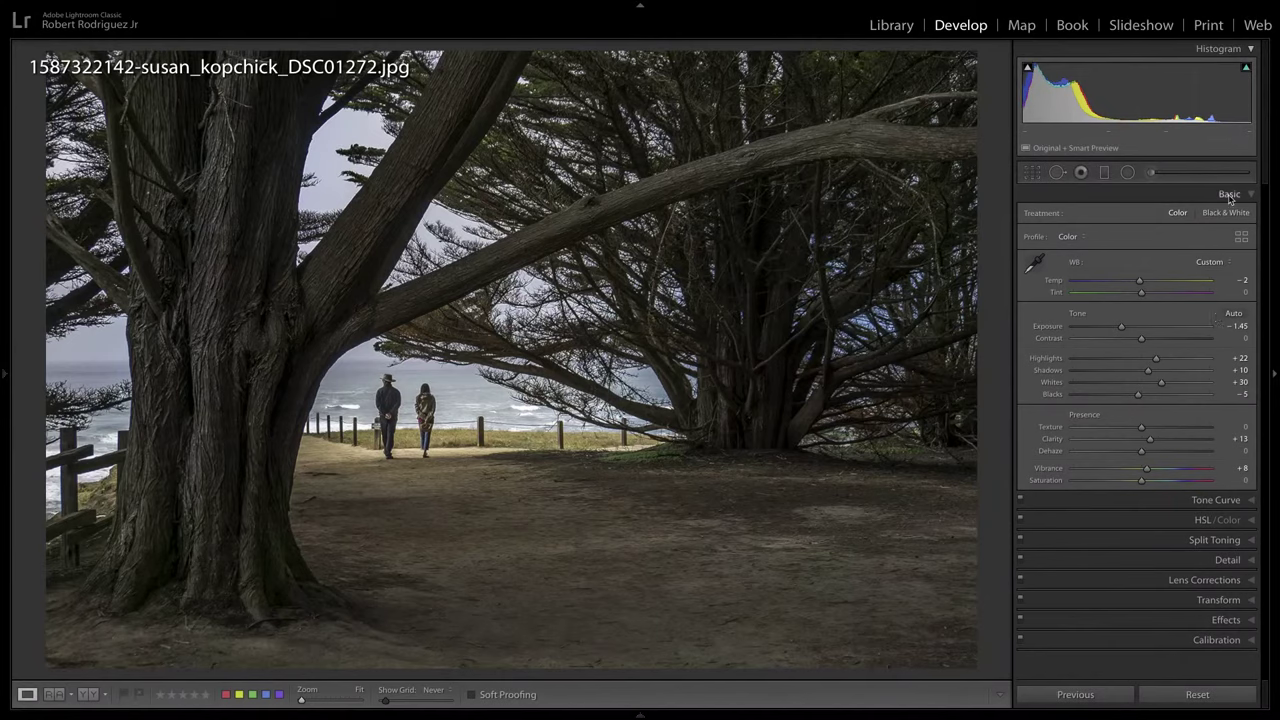
- Burn the foreground ground with a Burn (Darken) adjustment brush at exposure -0.30, using sizes from about 17 down to 11
left_click(1150, 174)
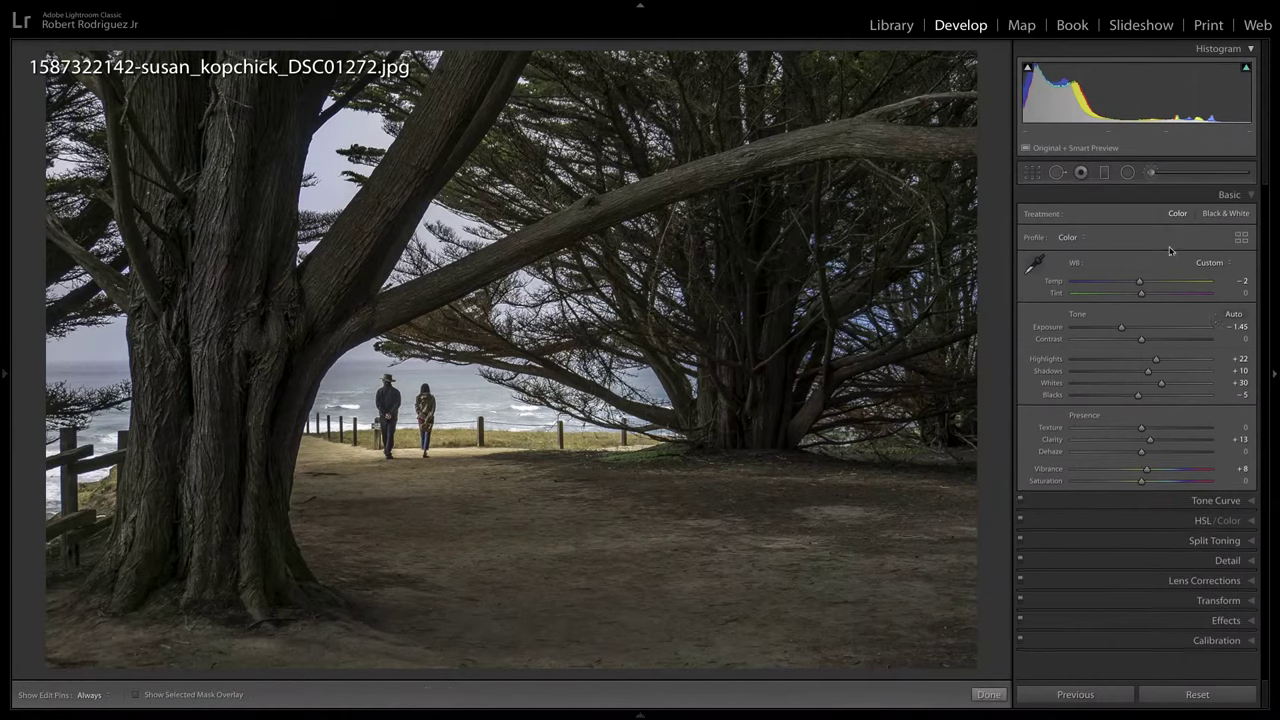
left_click(1119, 216)
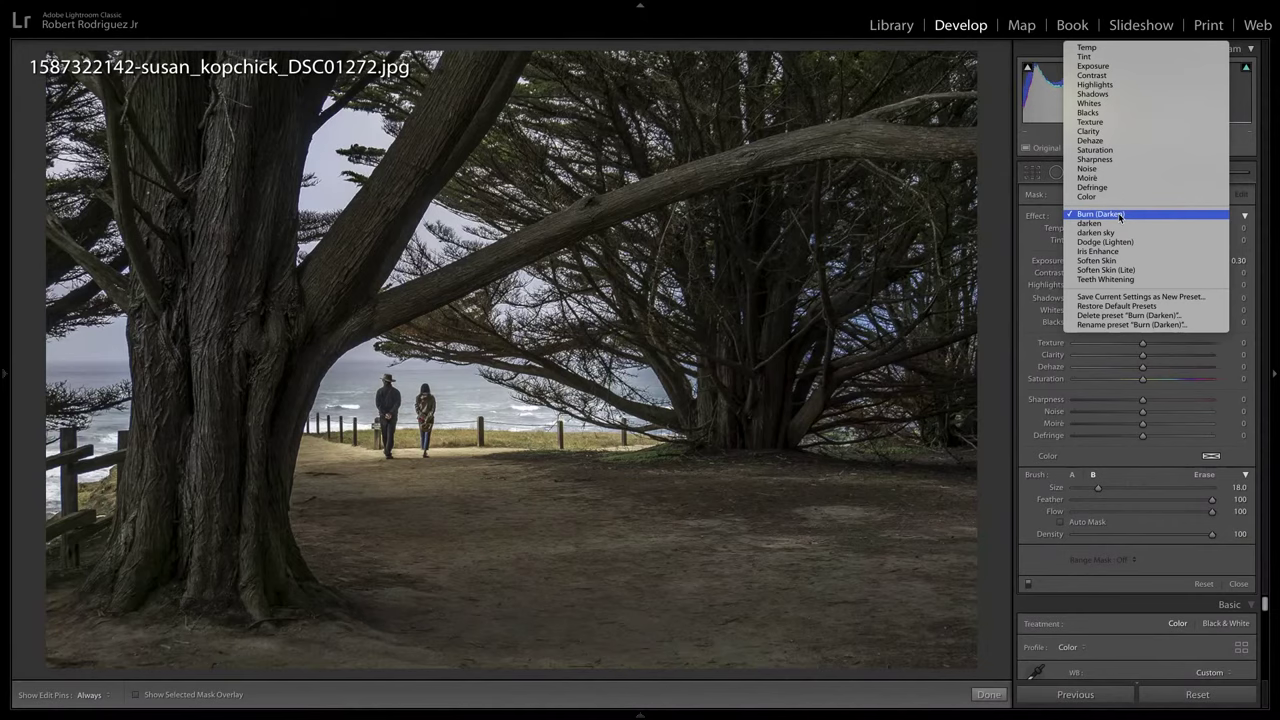
left_click(1119, 216)
scroll(200, 497, "down", 1)
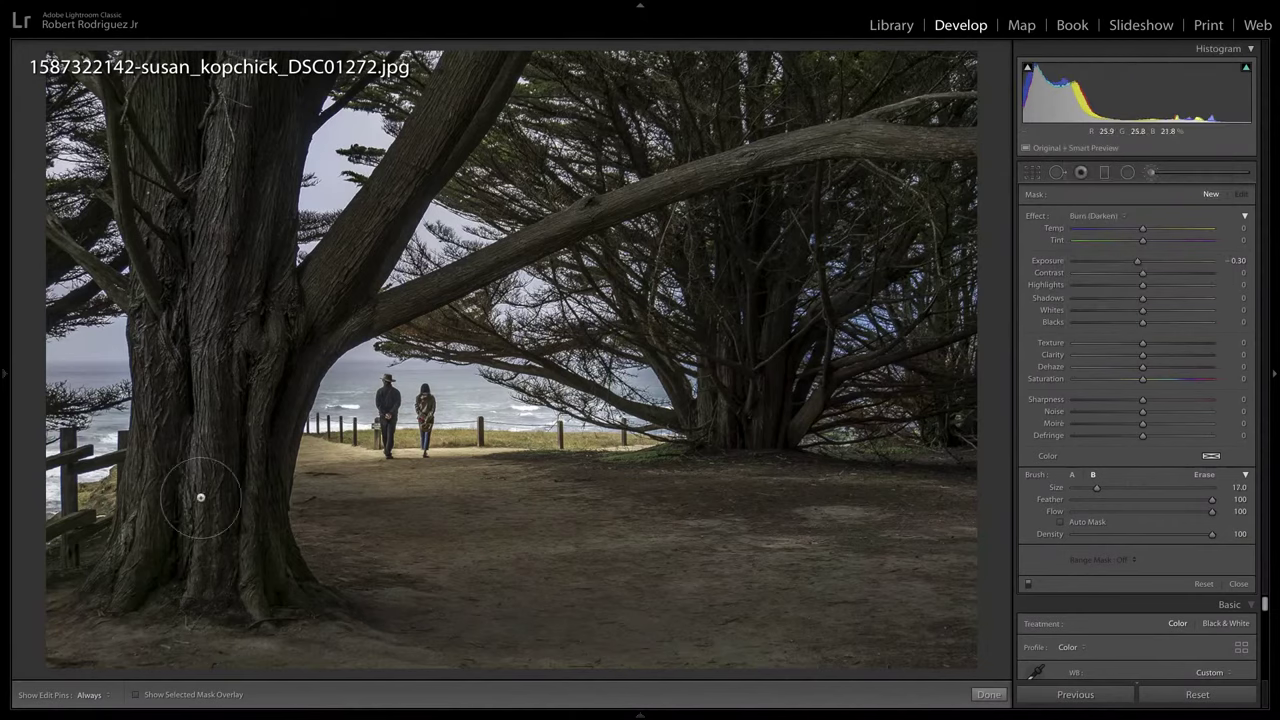
key("h")
scroll(463, 600, "up", 1)
key("h")
scroll(828, 491, "down", 7)
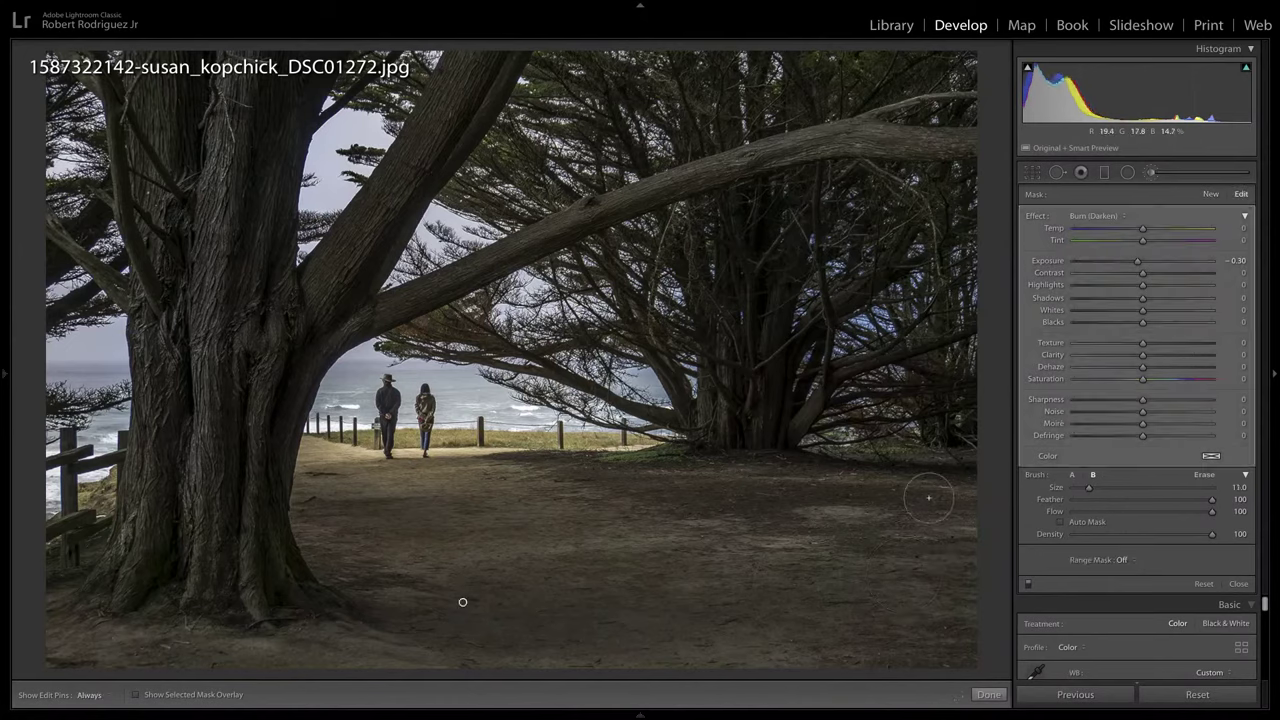
- Burn around the base of the trees beyond the path with the same brush at size 9
key("h")
scroll(598, 499, "down", 2)
key("h")
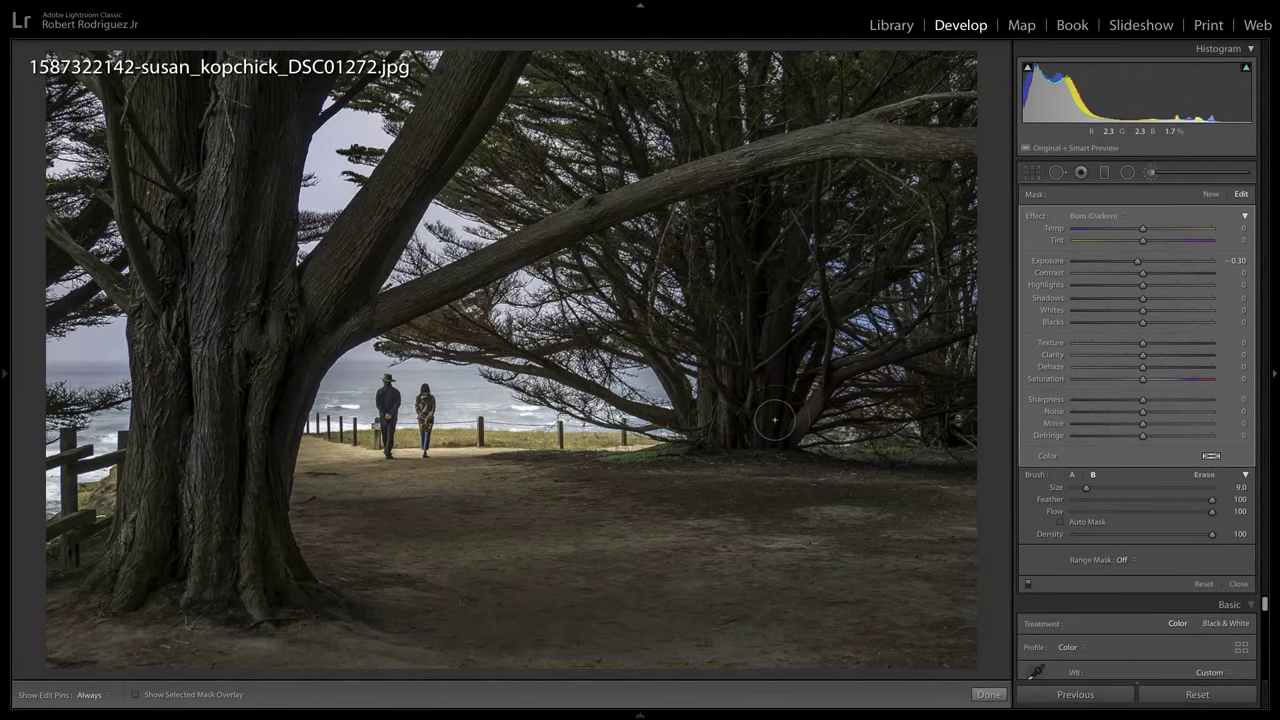
key("h")
key("h")
- Crop the photo slightly tighter from its lower edge at the original aspect ratio, shift the image a little right within the frame, and apply
key("r")
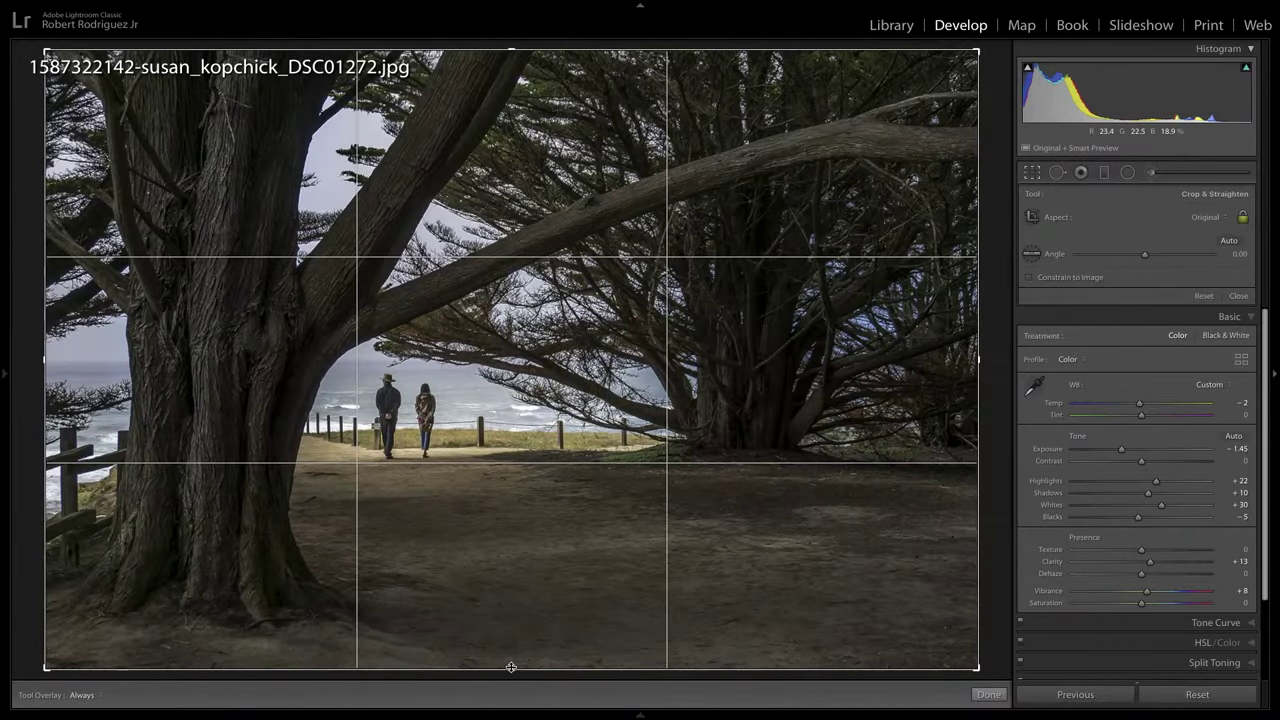
left_click_drag(511, 667, 511, 655)
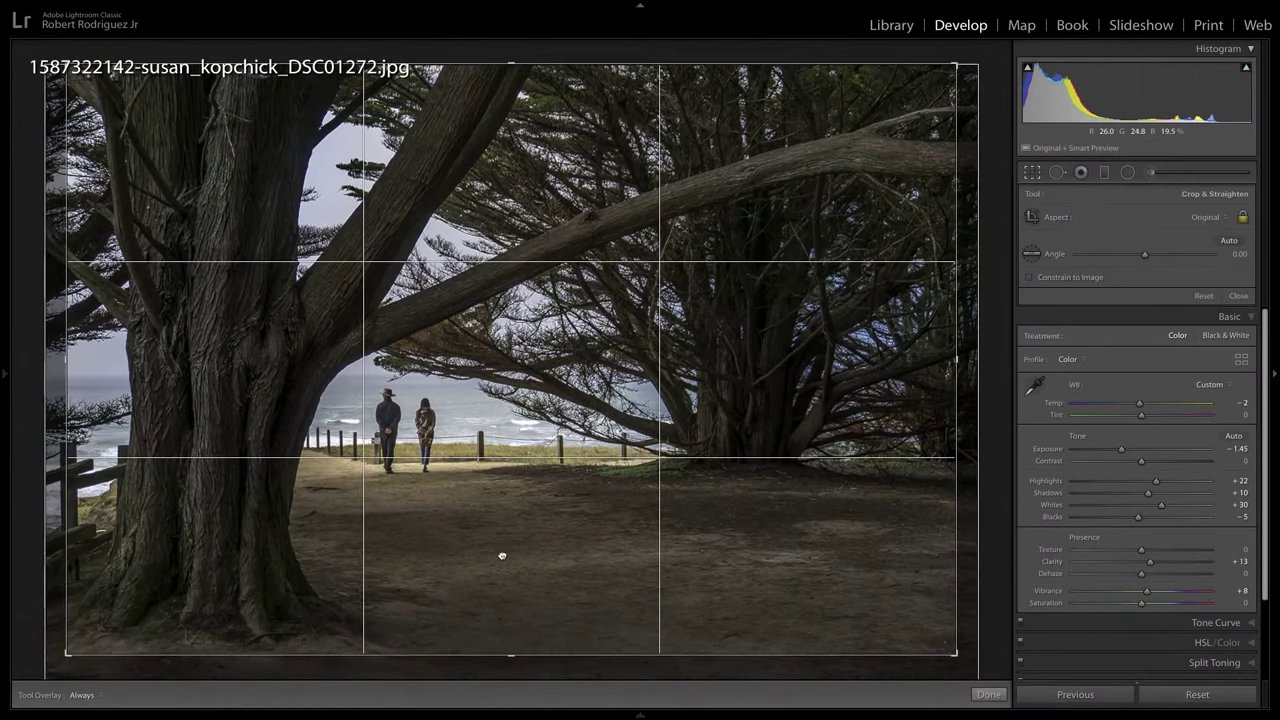
left_click_drag(502, 556, 506, 556)
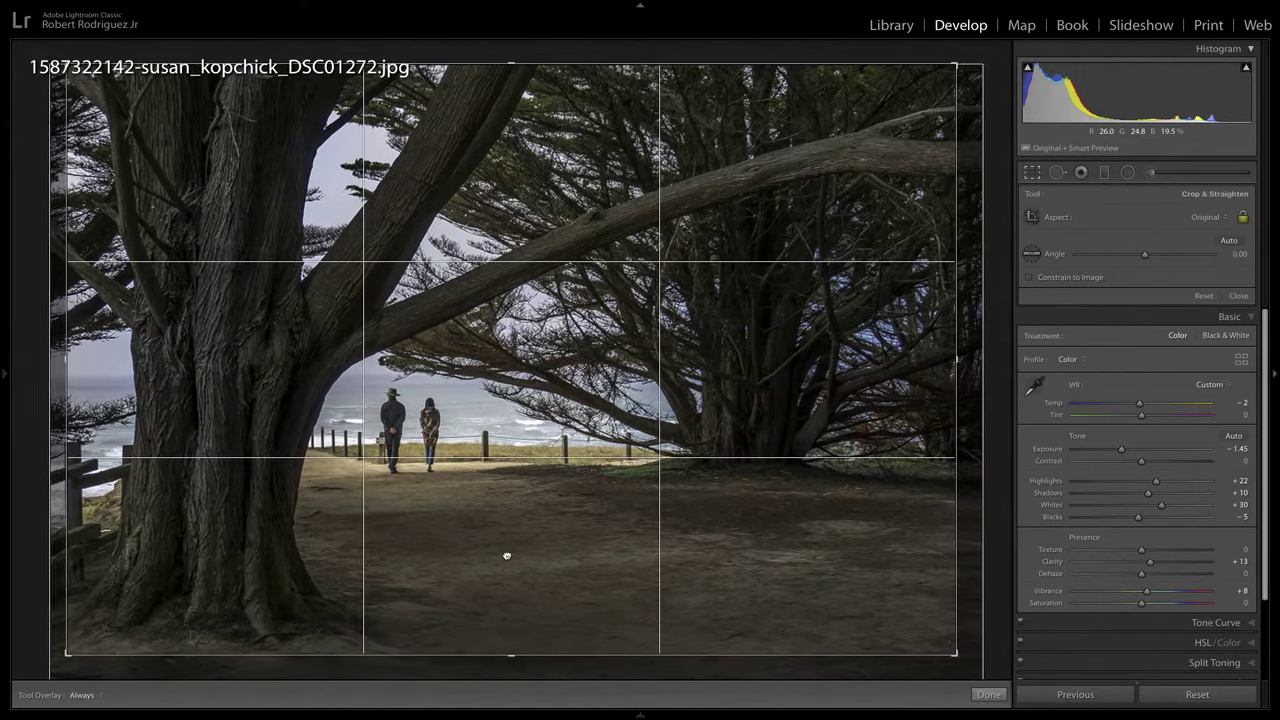
key("Return")
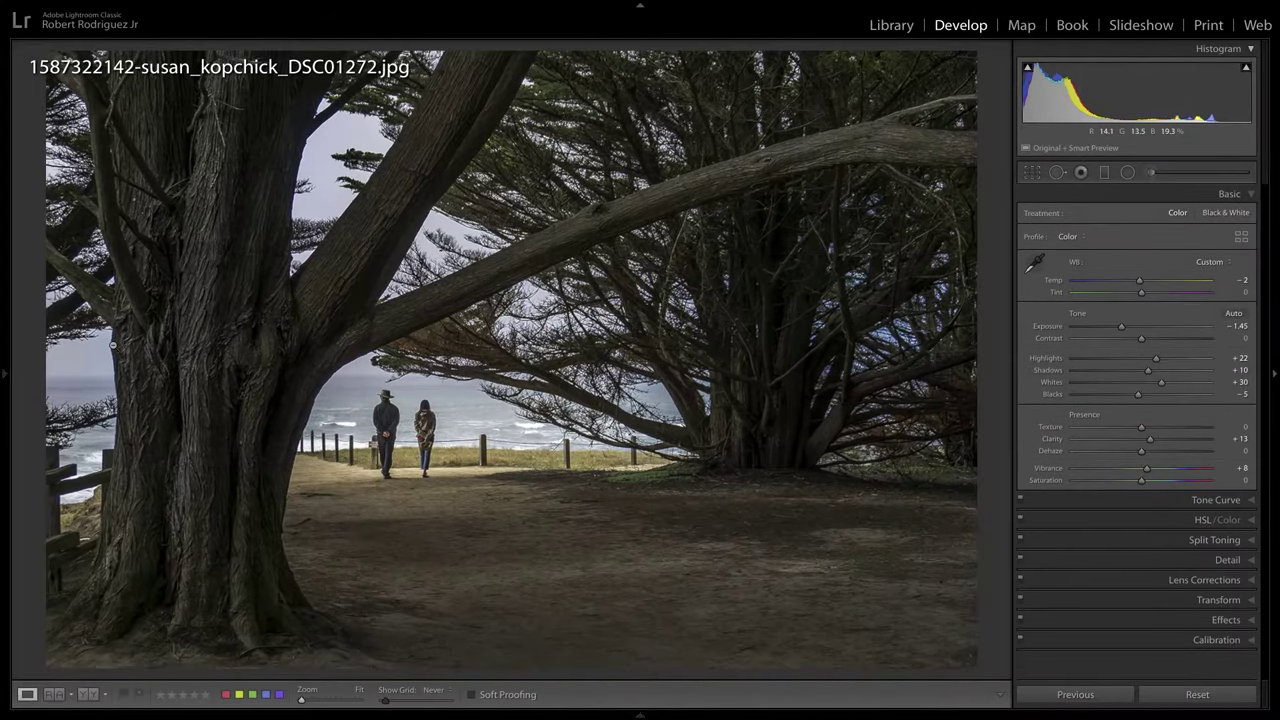
- Try a narrower, unconstrained crop that cuts the left side into the large tree trunk, and undo it
key("r")
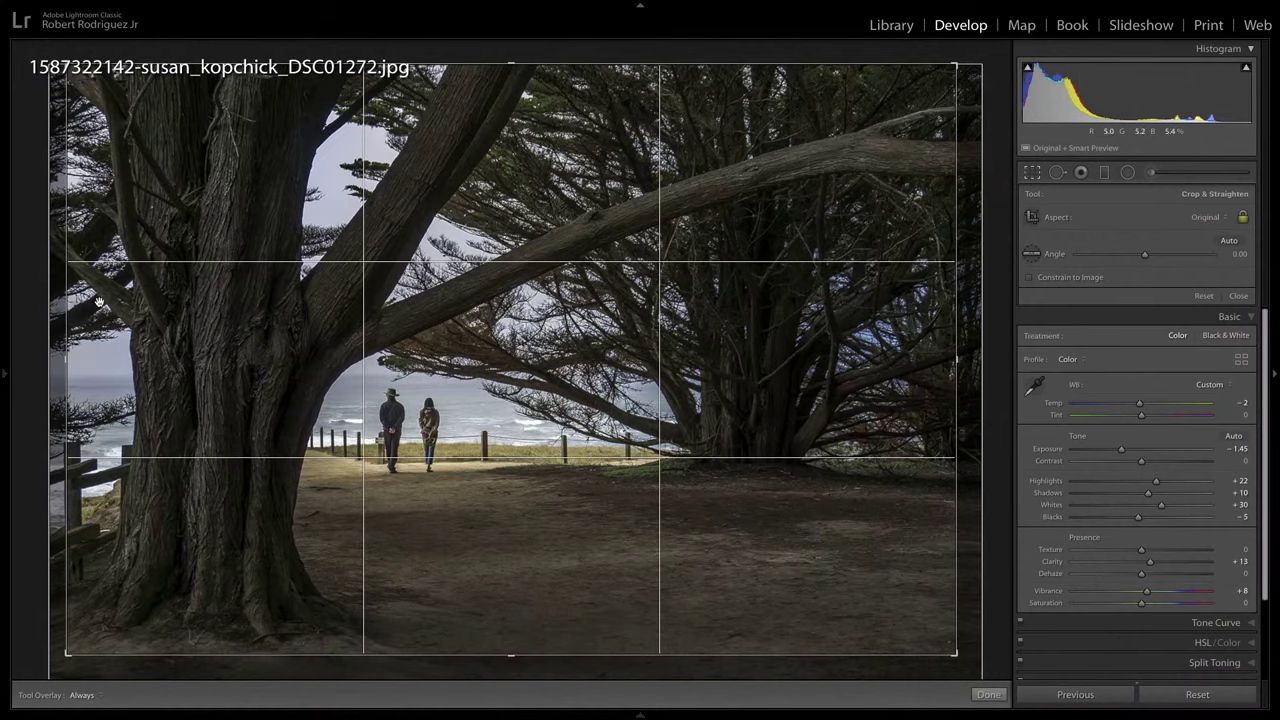
key("r")
key("r")
left_click_drag(72, 357, 104, 357)
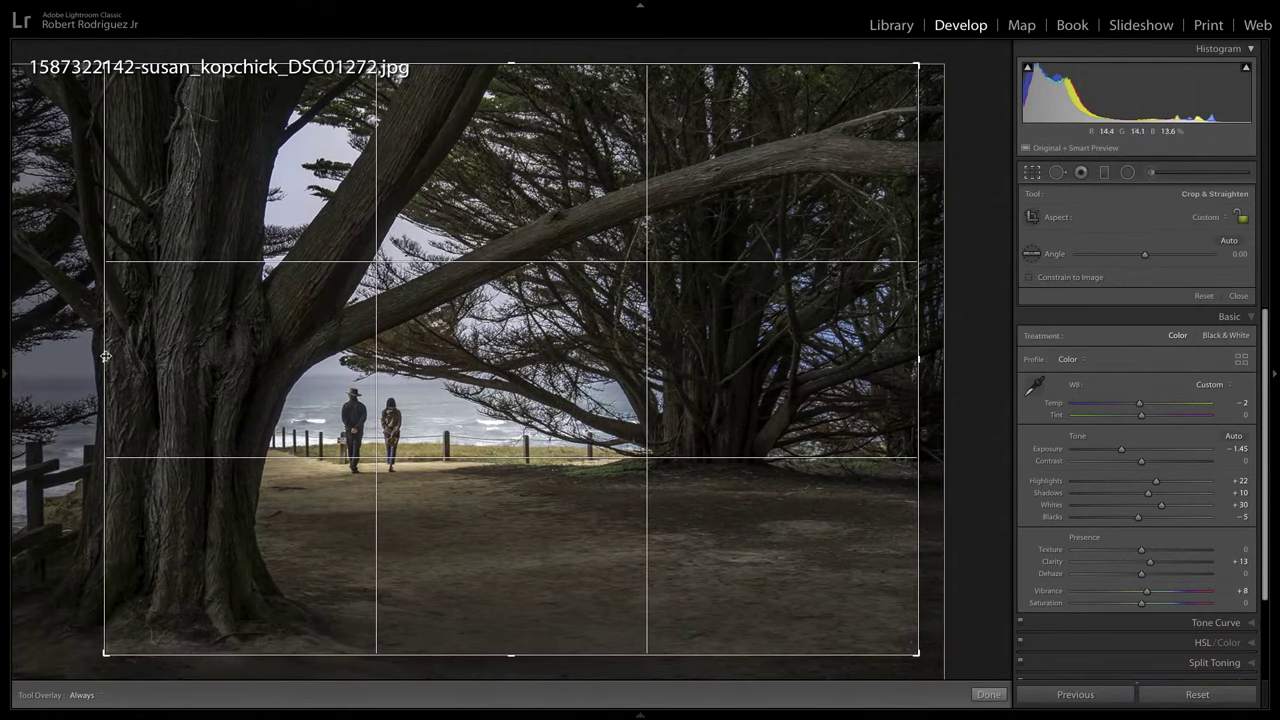
key("r")
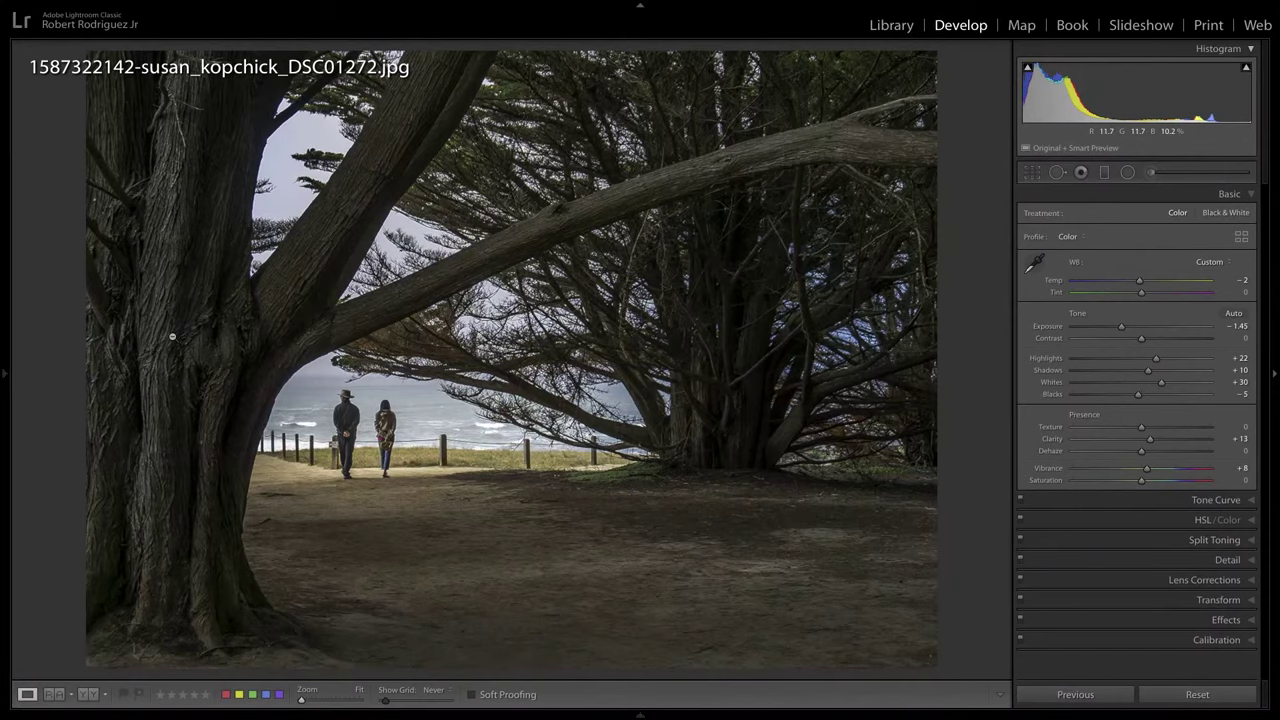
key("r")
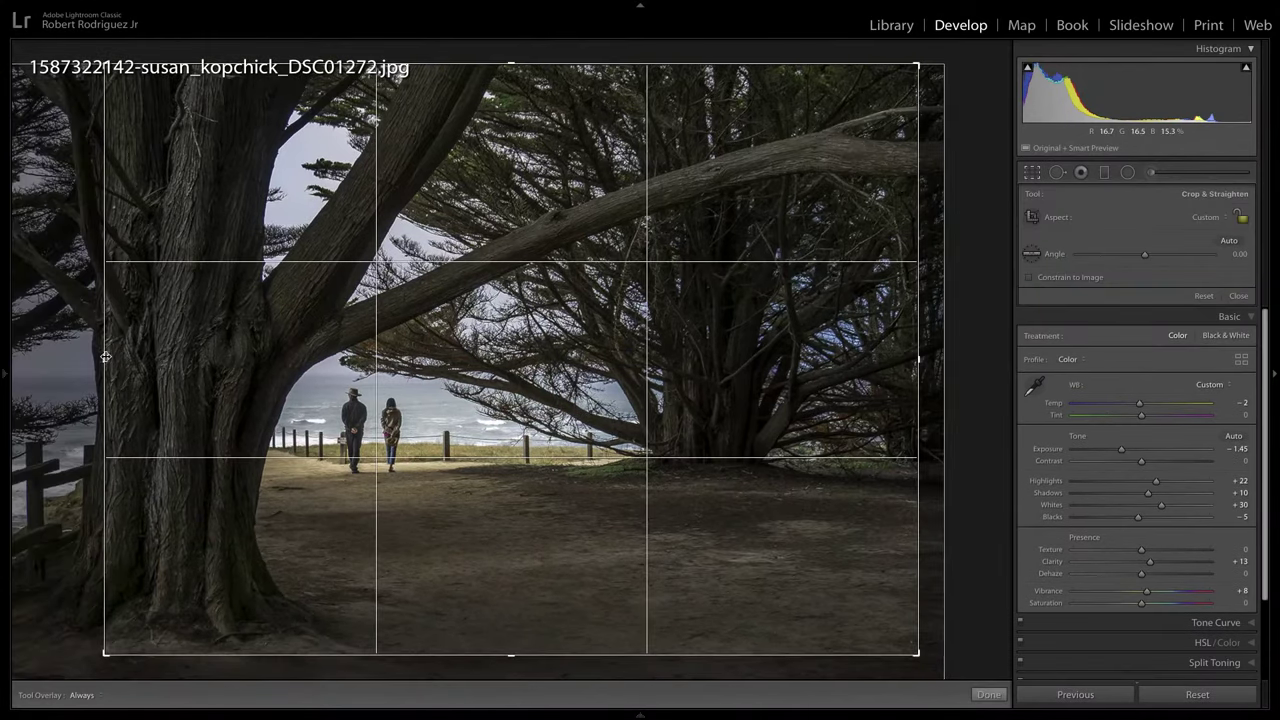
key("ctrl+z")
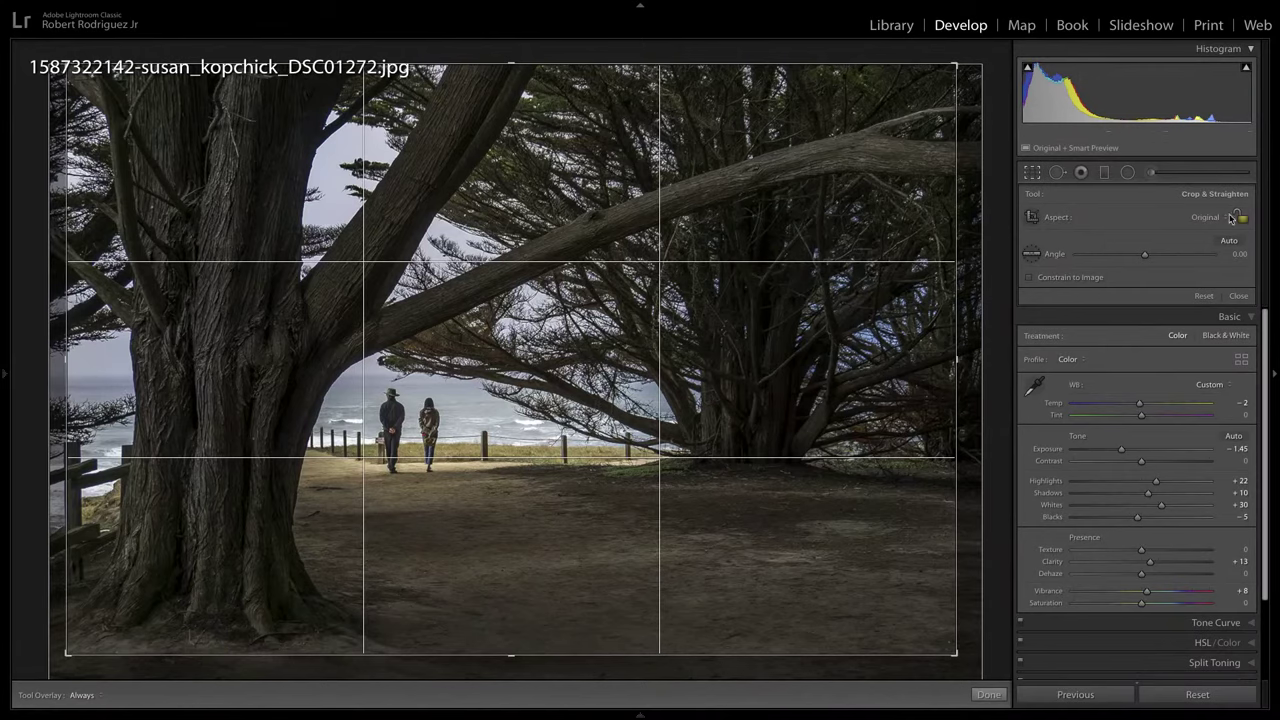
- Lighten the open ground with a new Dodge (Lighten) adjustment brush at exposure 0.25 and size 7
left_click(1152, 174)
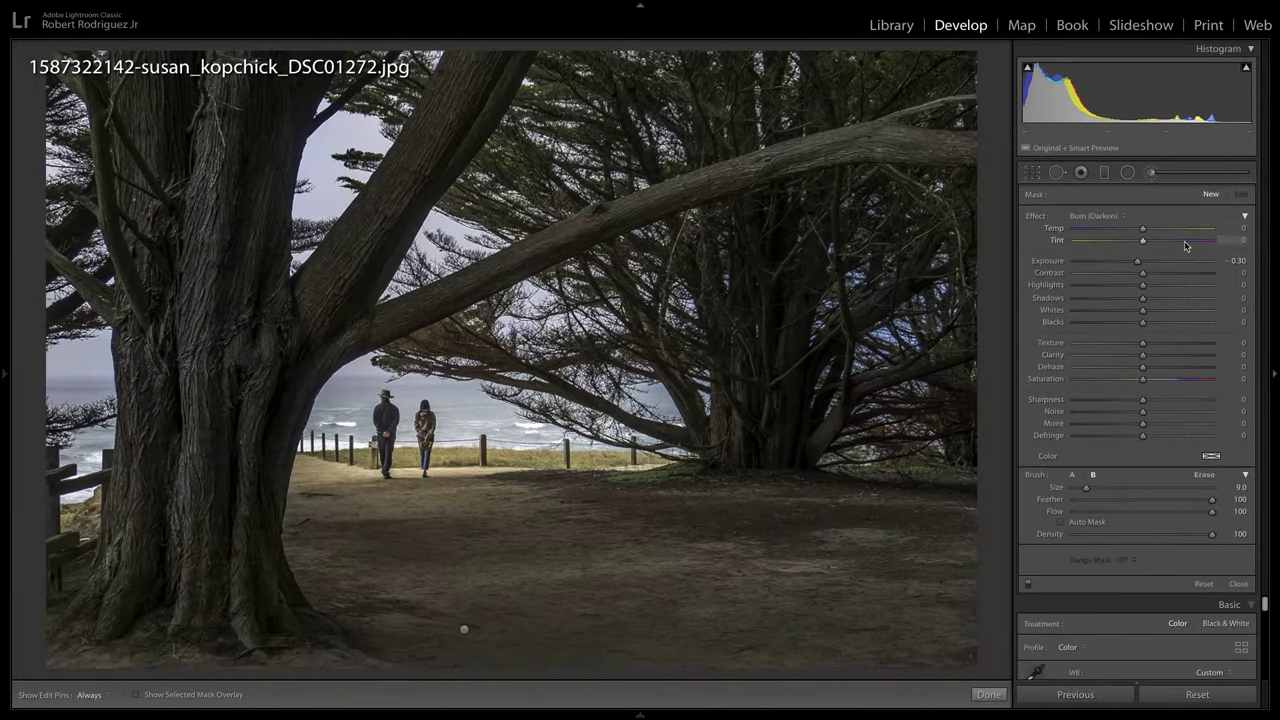
left_click(1122, 216)
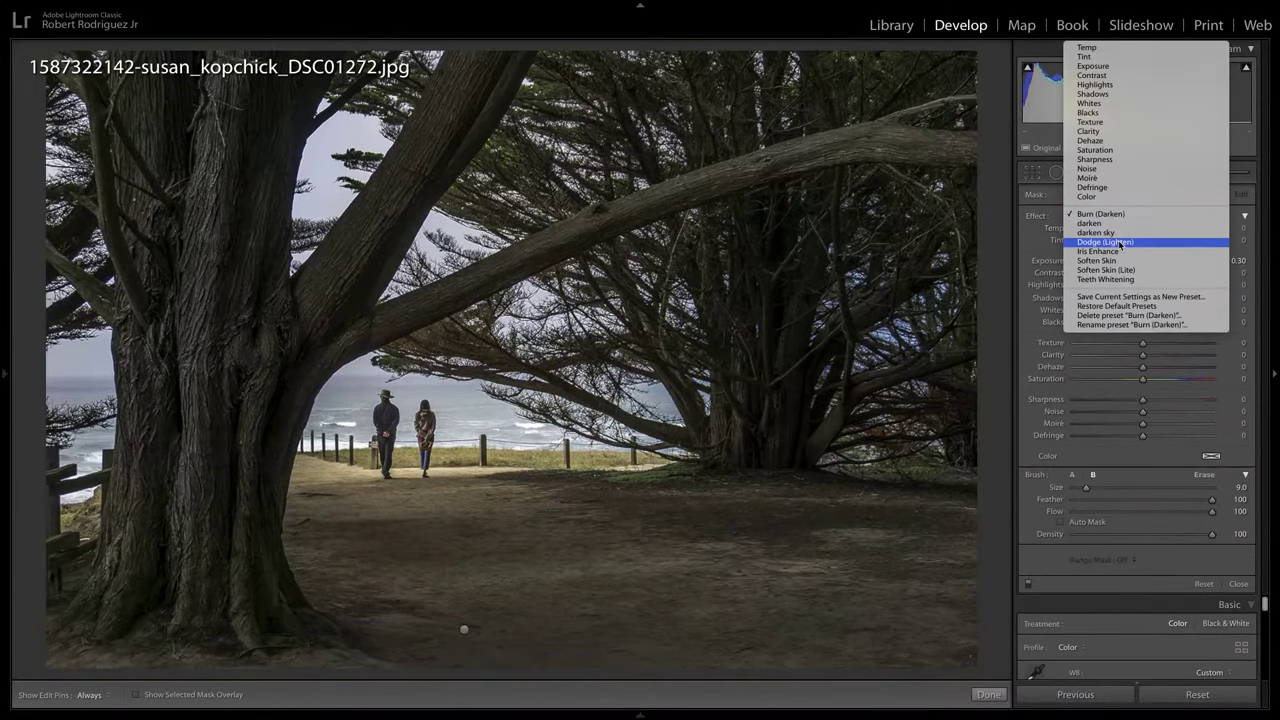
left_click(1105, 242)
key("h")
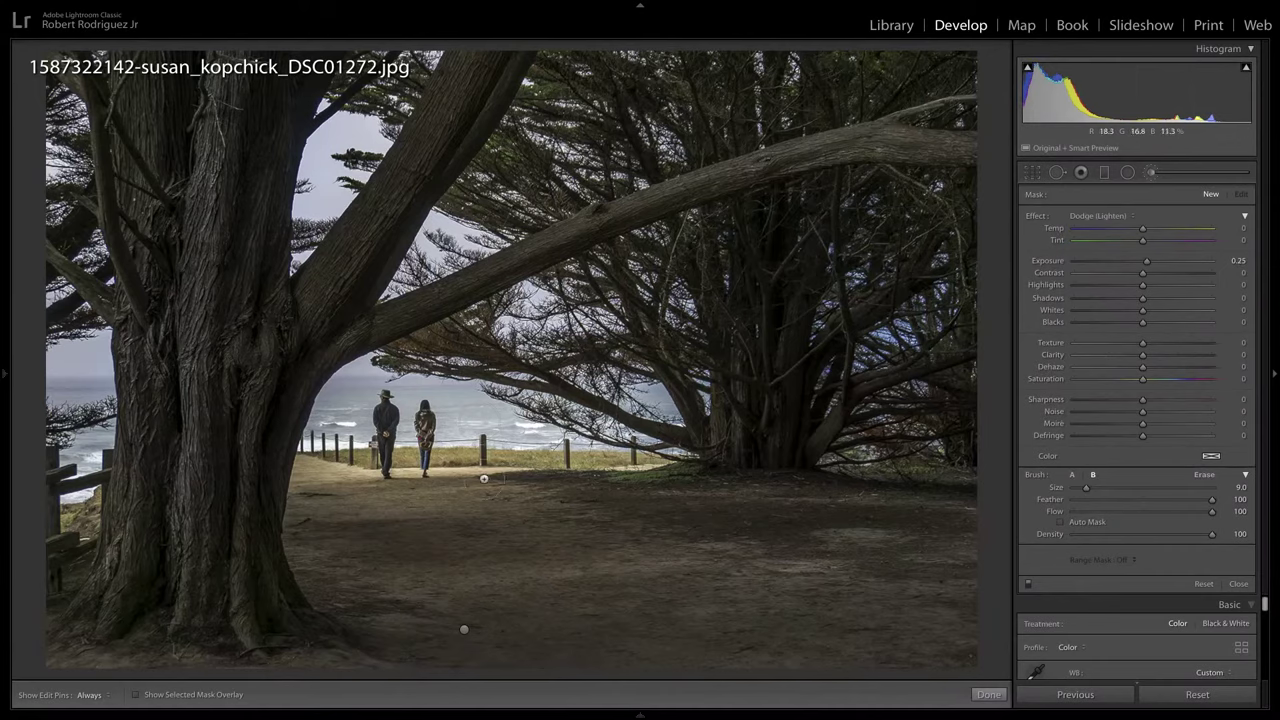
key("bracketleft")
key("bracketleft")
left_click_drag(722, 556, 864, 544)
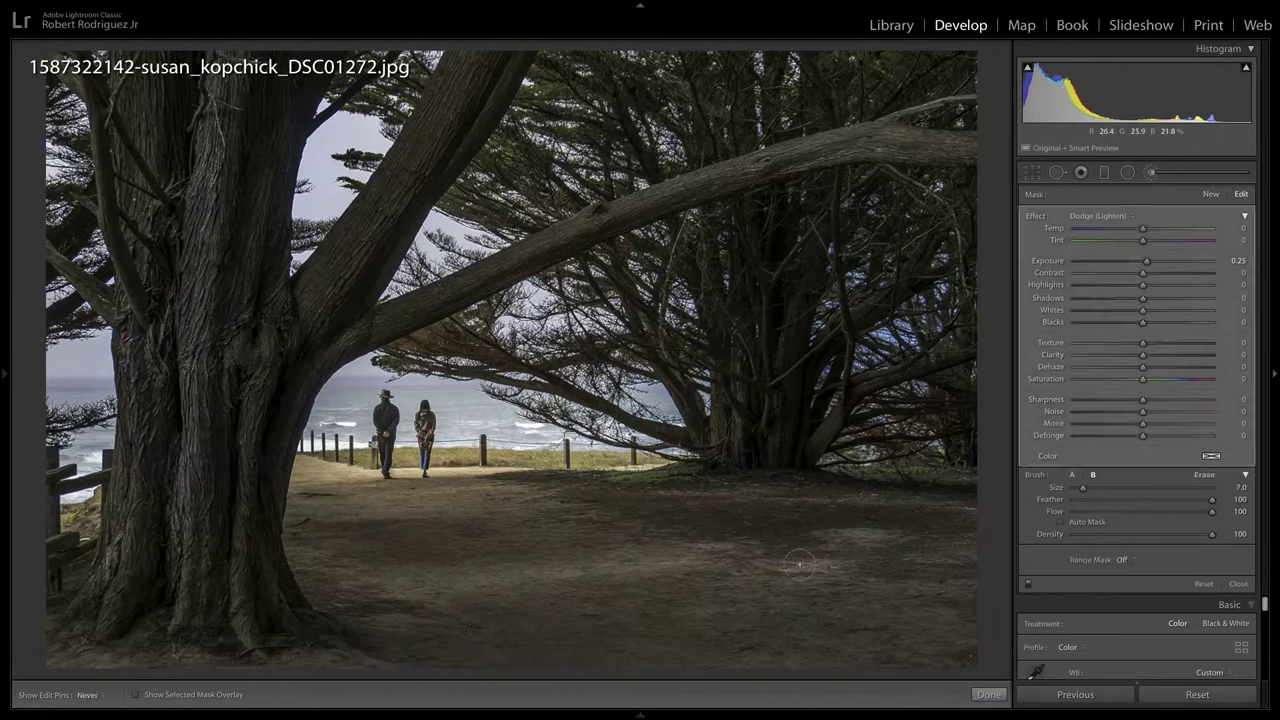
- Enlarge the dodge brush to size 11 for lightening the ground near the two walkers, and finish the brush adjustment
key("bracketright")
key("bracketright")
key("bracketright")
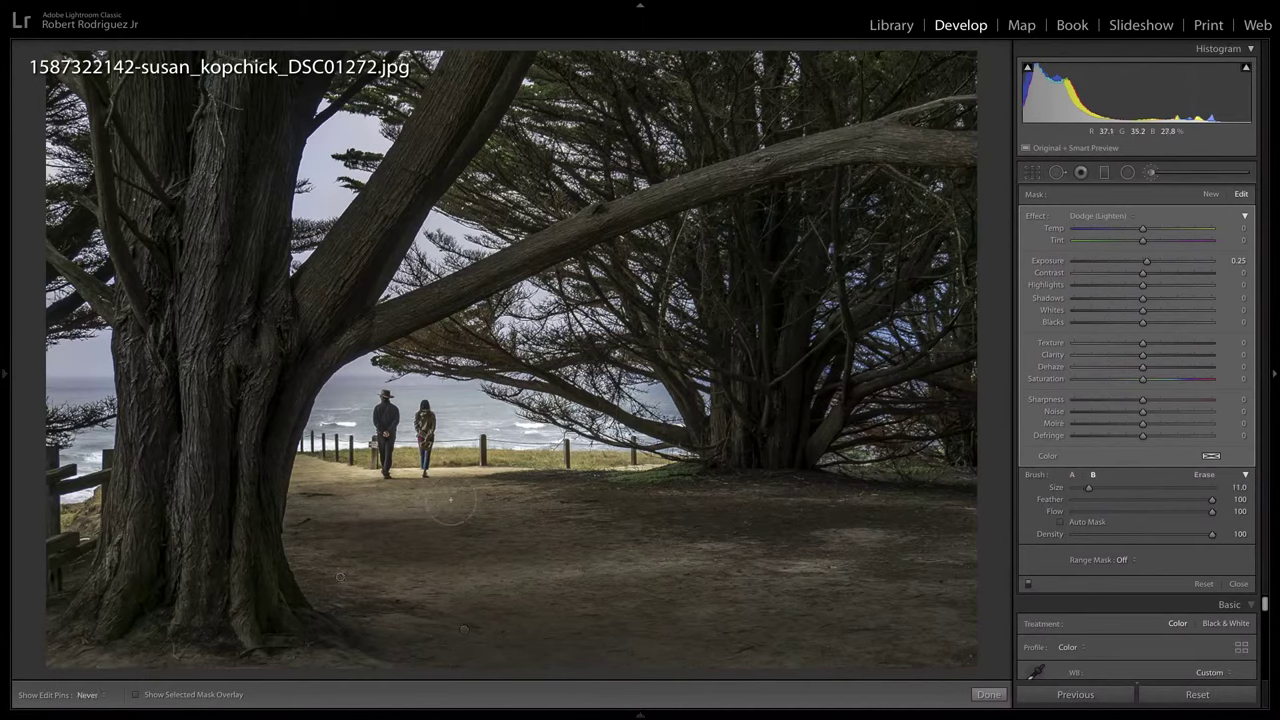
key("bracketright")
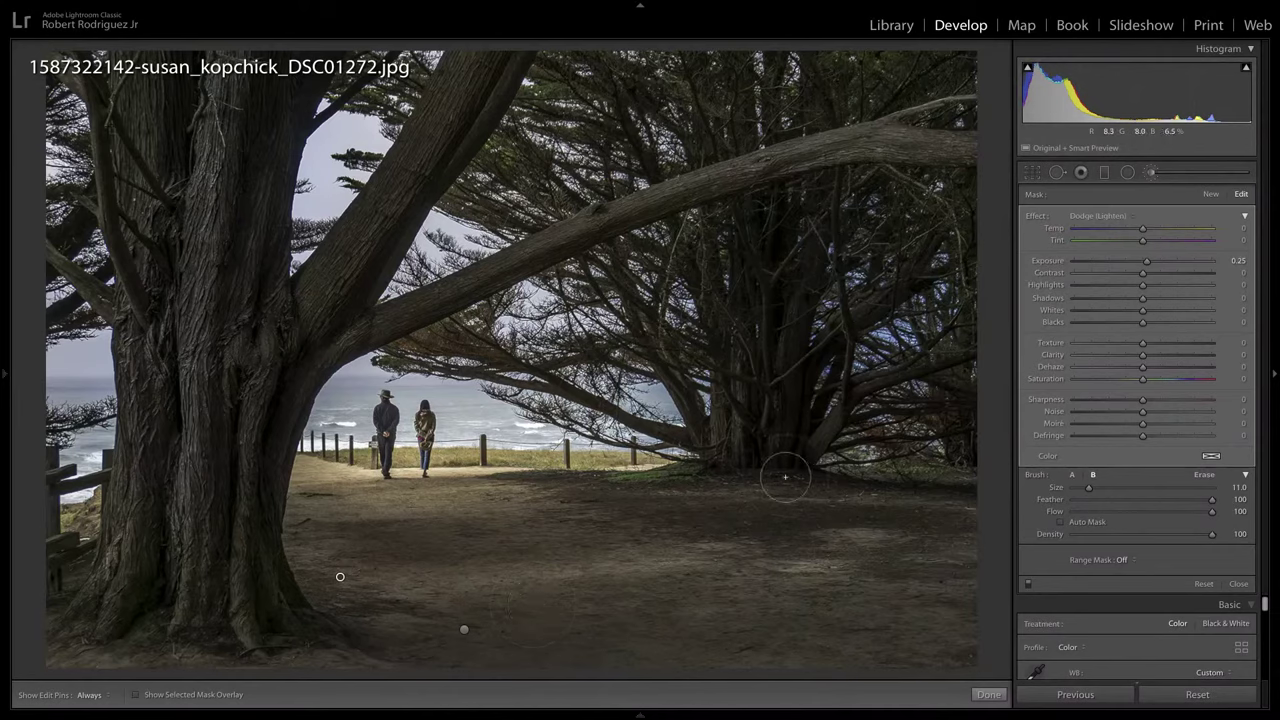
left_click(990, 694)
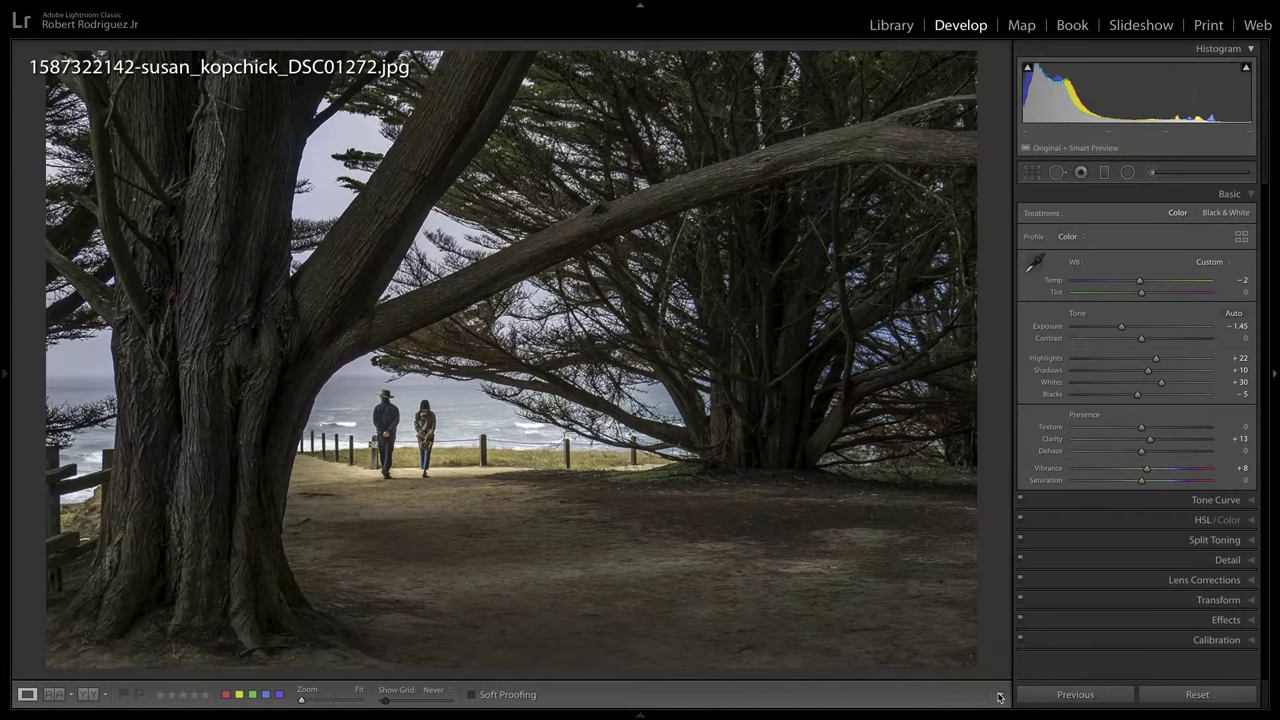
- Compare the tree photo before and after editing, and open the Booth Lake at Dawn photo from the grid
key("y")
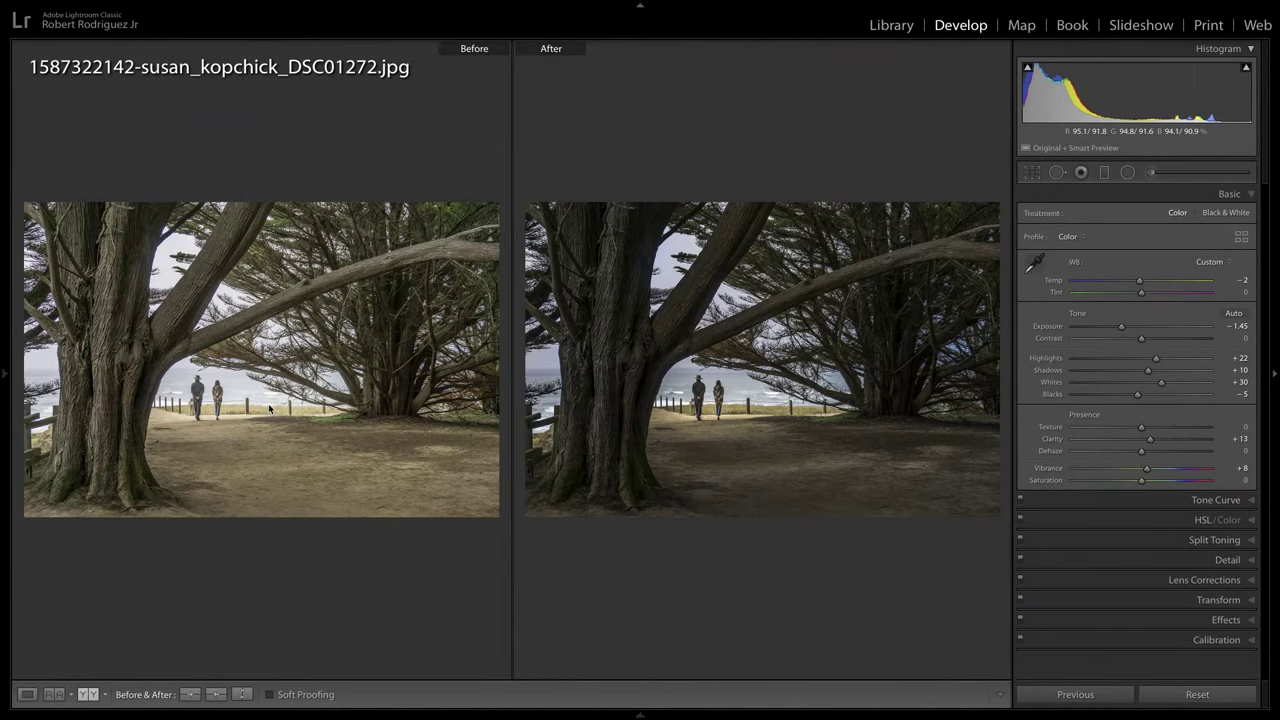
key("g")
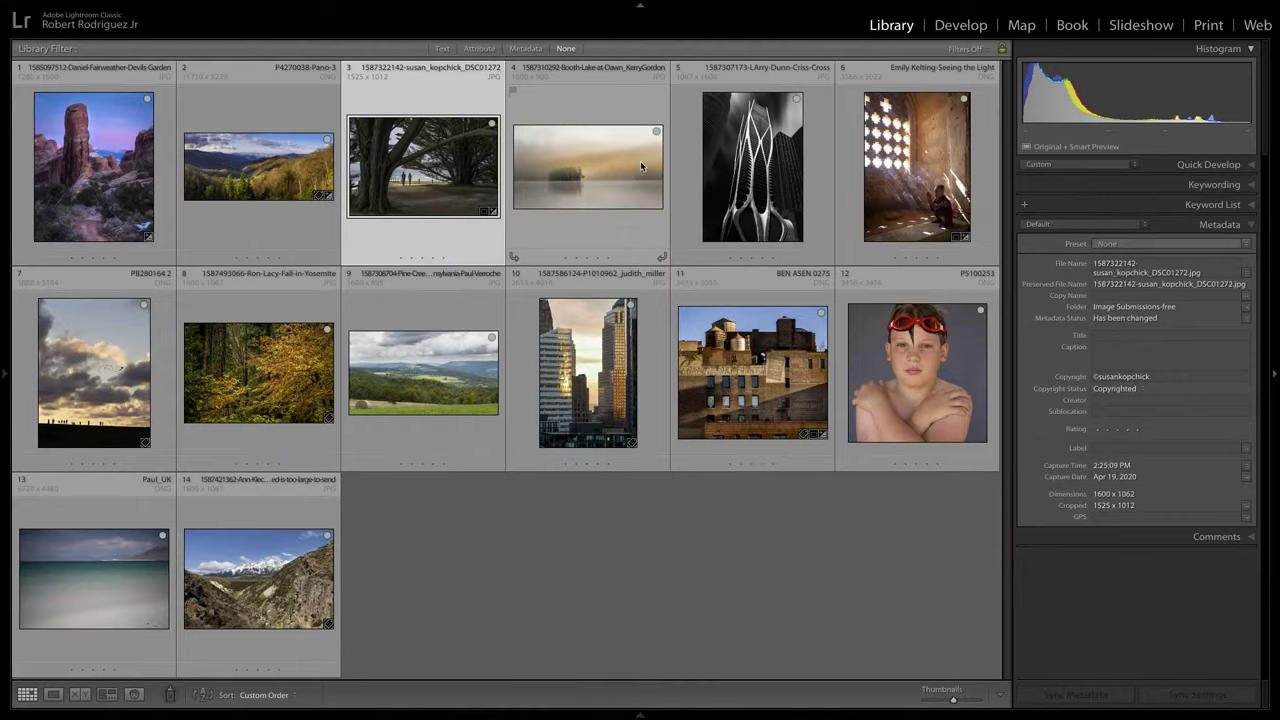
double_click(643, 165)
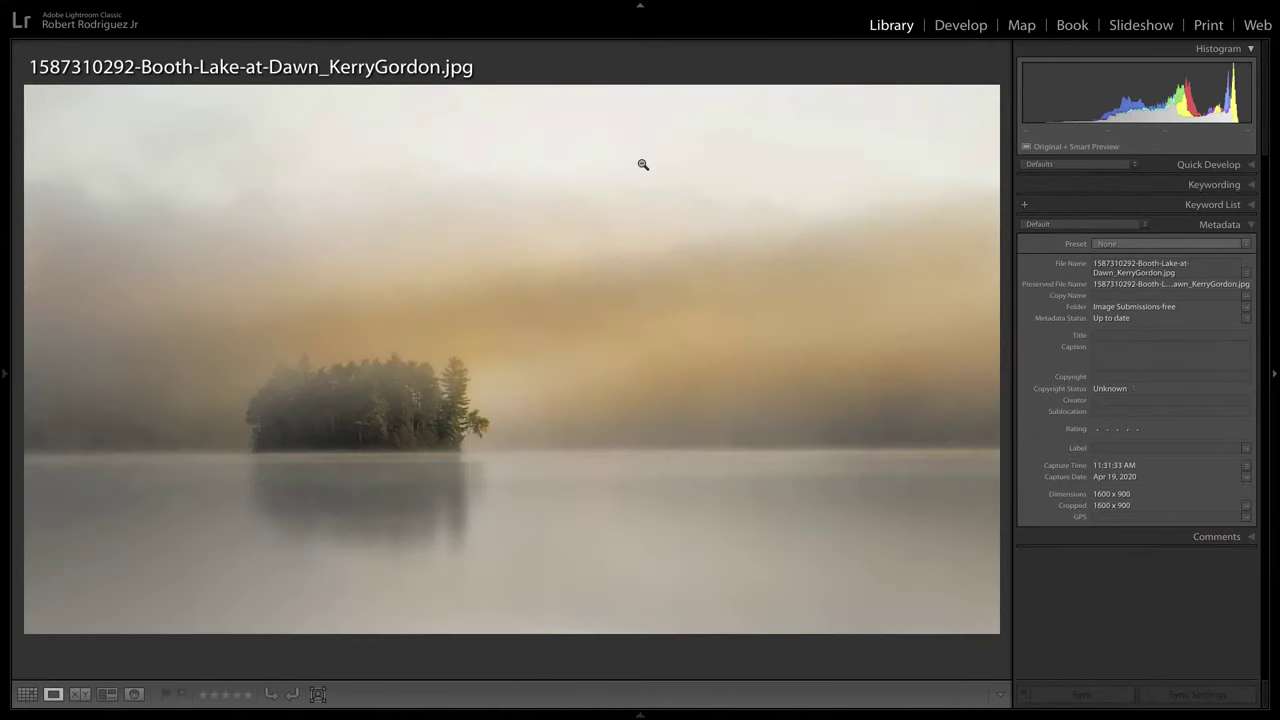
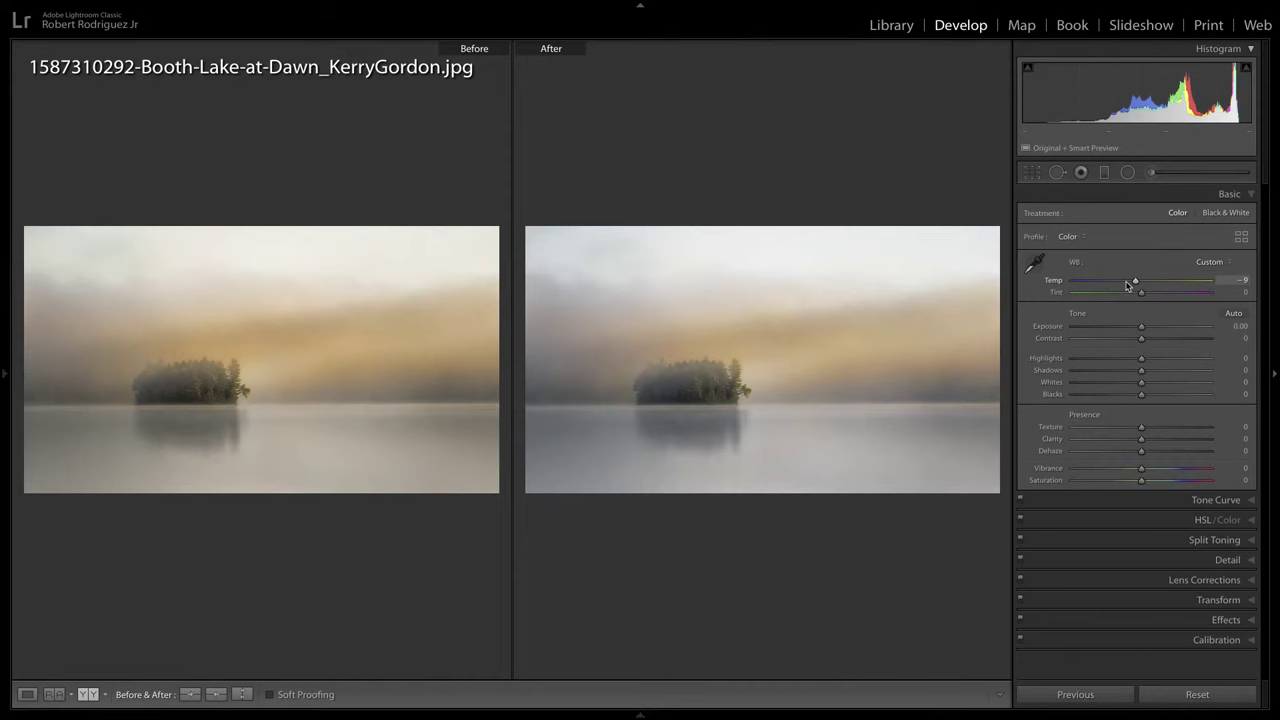
- Open the black-and-white Criss-Cross tower photo for developing and set highlights to -59, whites to +31 and shadows to +19
key("g")
double_click(731, 154)
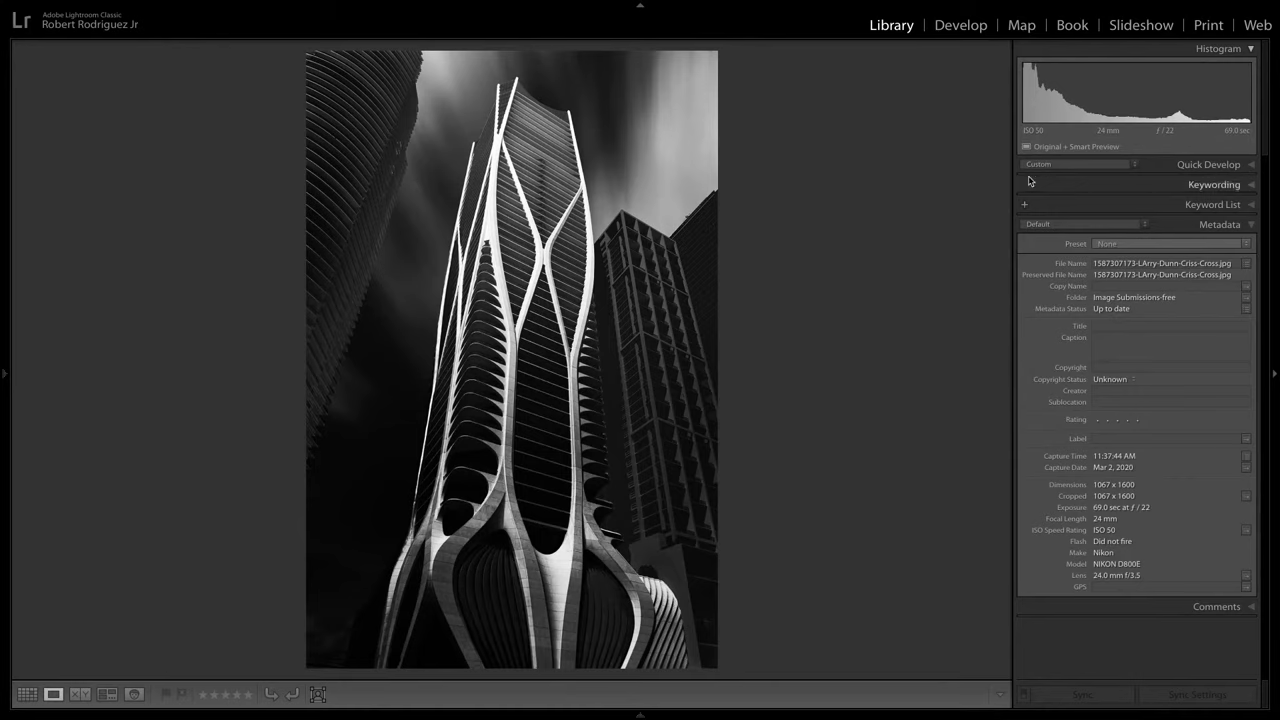
key("d")
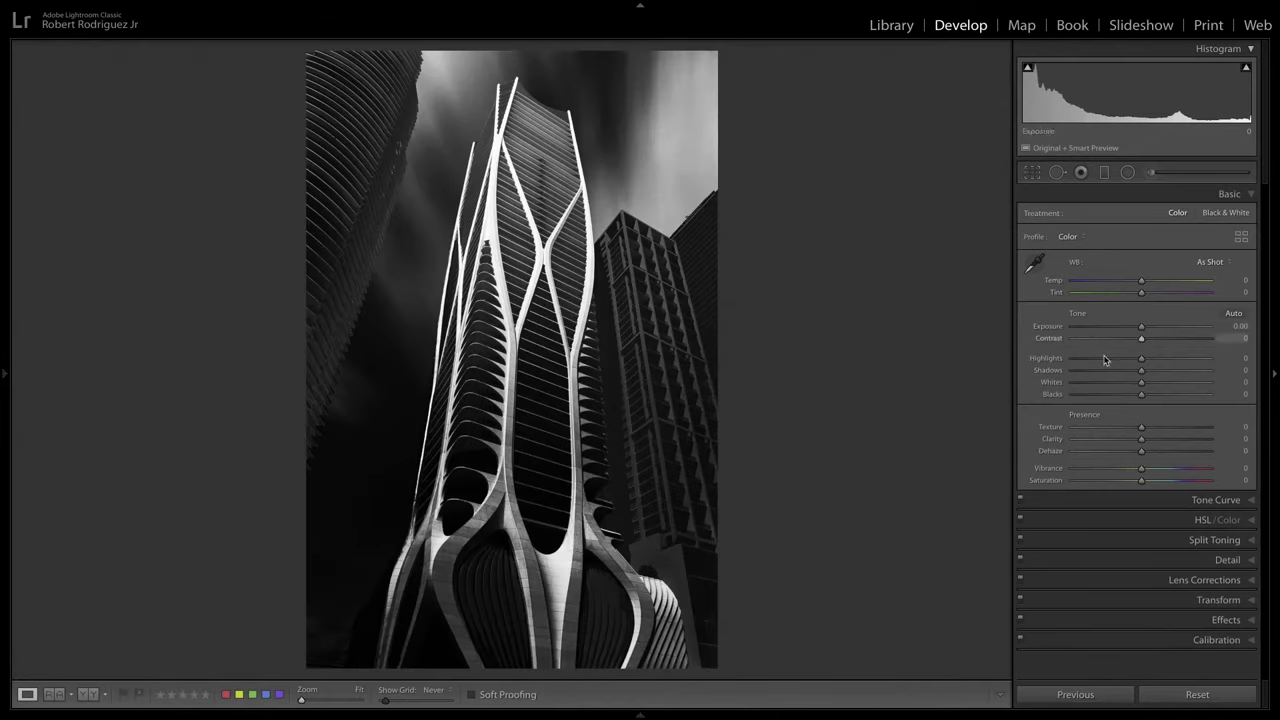
left_click_drag(1142, 361, 1098, 370)
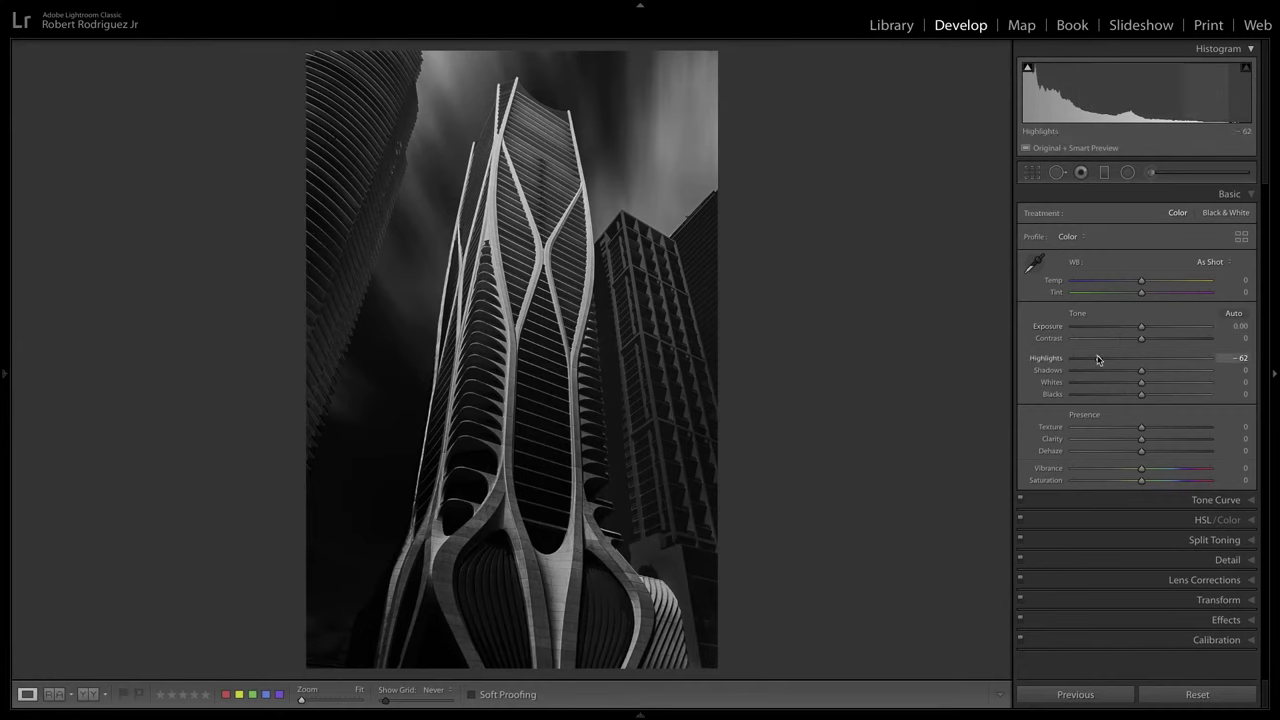
left_click_drag(1098, 358, 1161, 386)
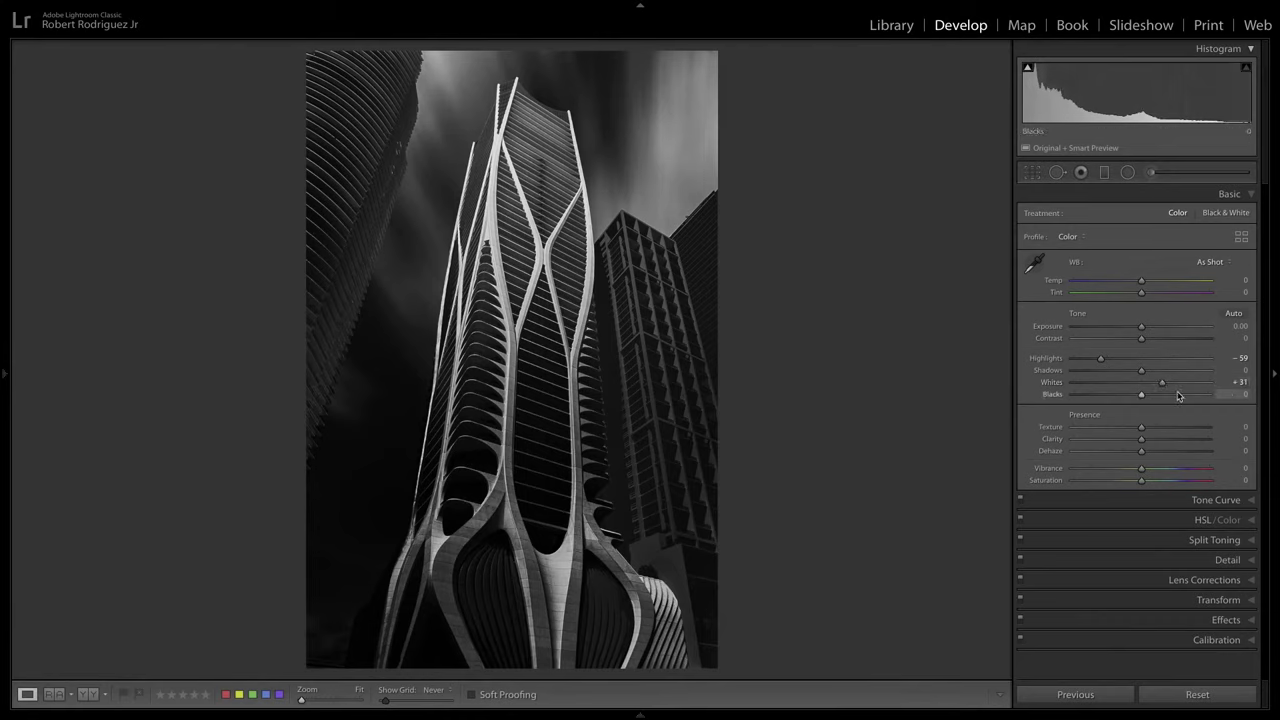
left_click_drag(1141, 370, 1155, 372)
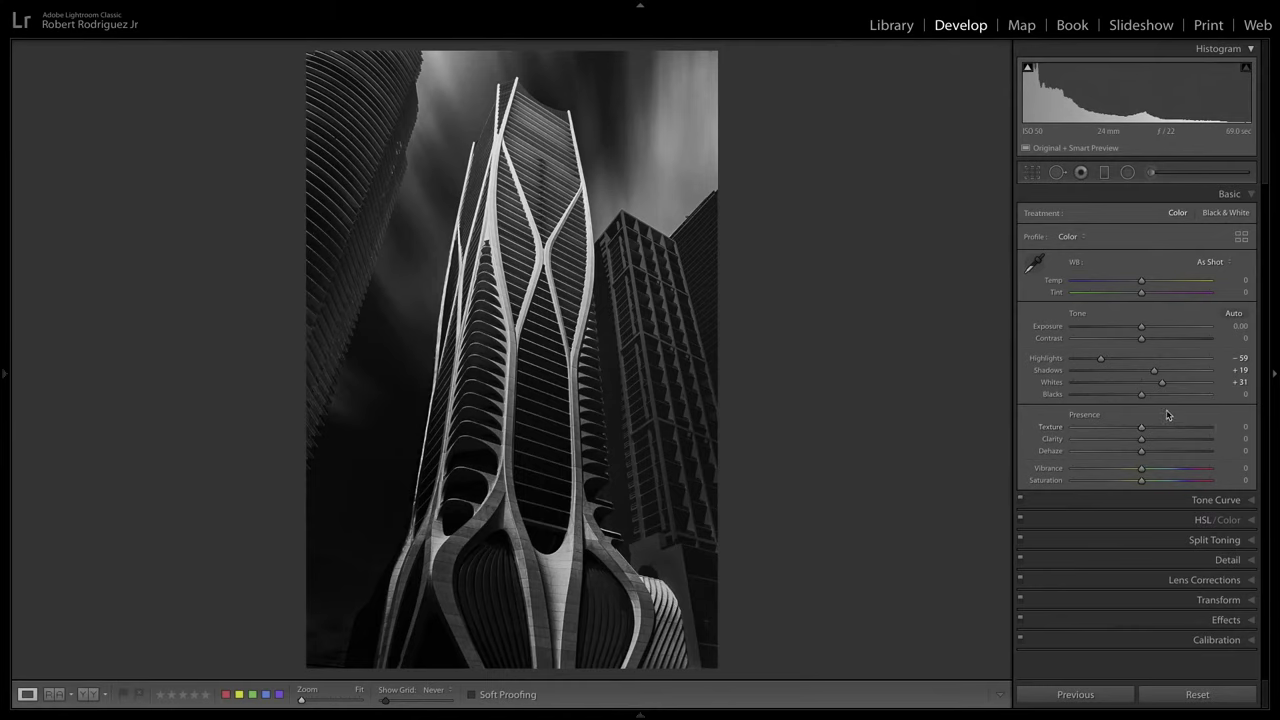
- Brush over the dark building left of the tower with an edited Dodge effect at exposure 0.11, clarity -15 and size 18
left_click(1152, 173)
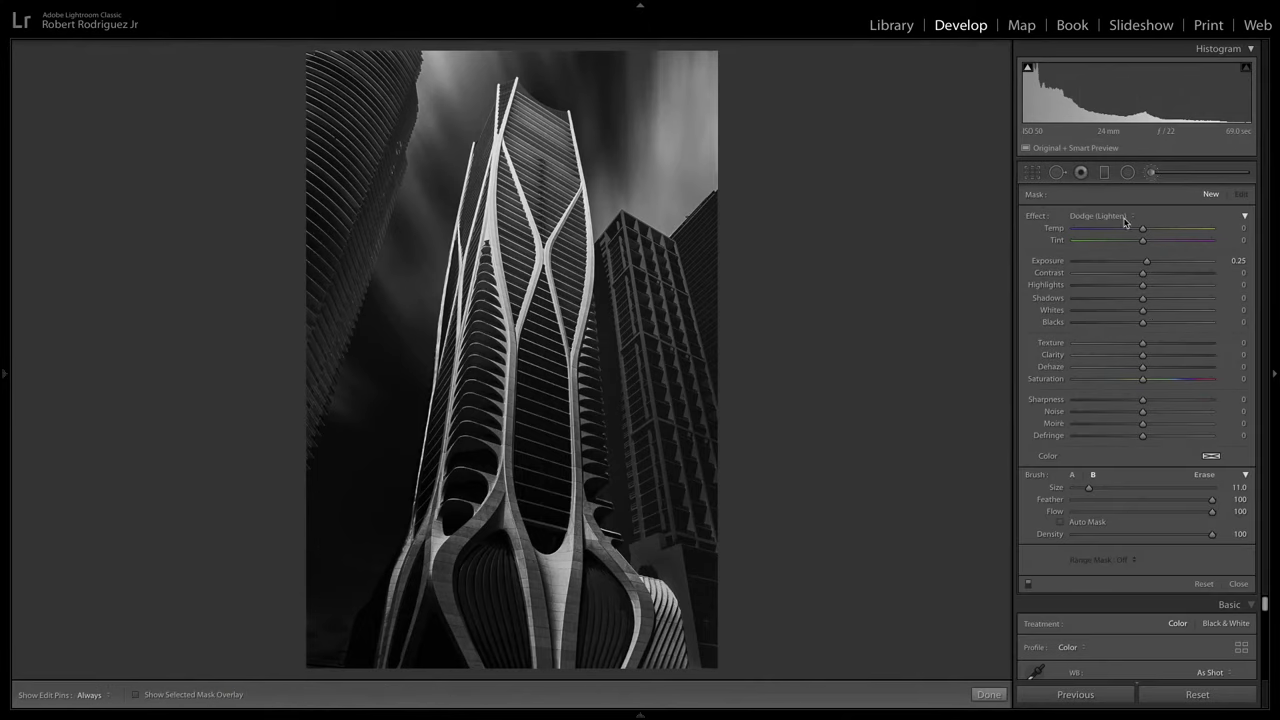
left_click(1125, 218)
left_click(1039, 208)
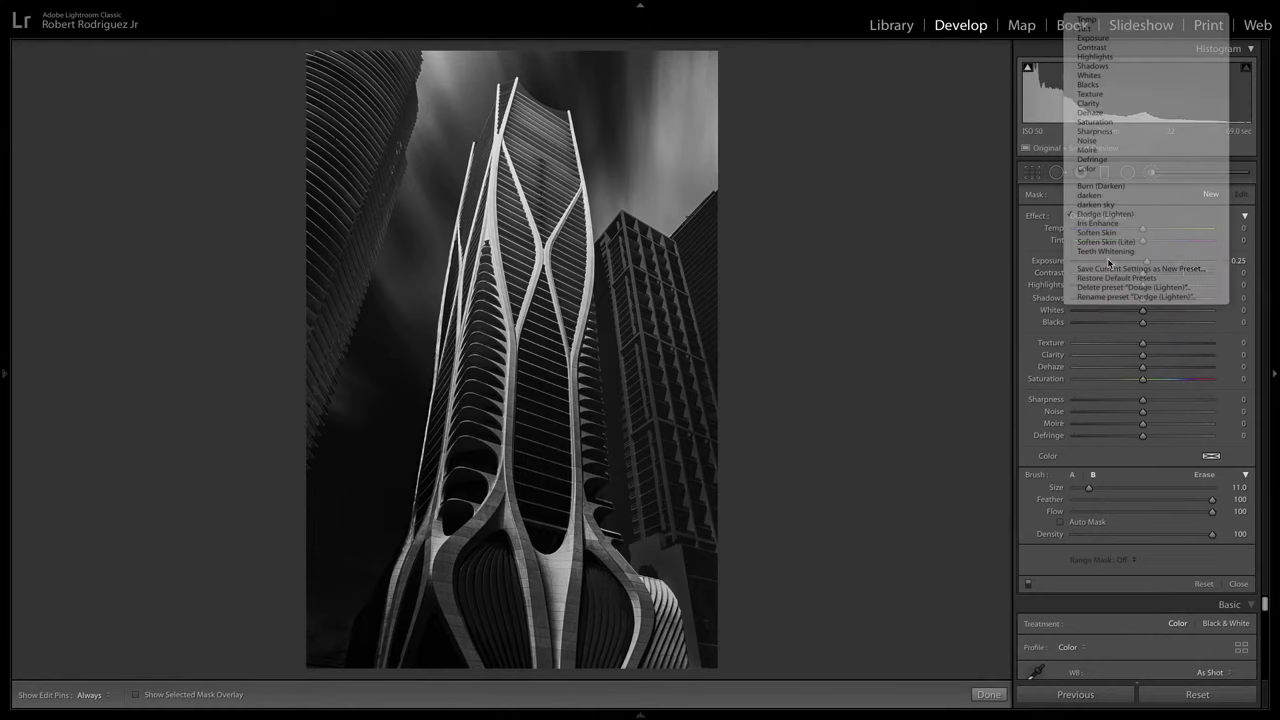
left_click_drag(1147, 263, 1145, 263)
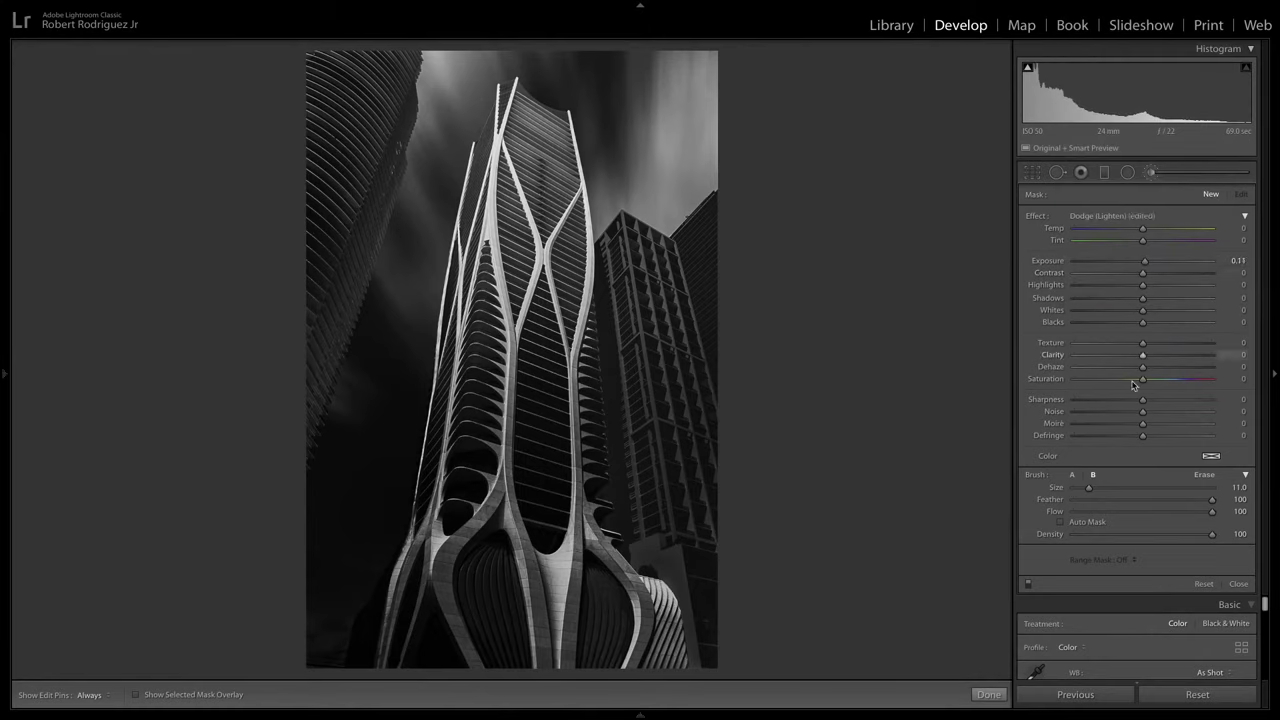
left_click_drag(1142, 358, 1132, 356)
scroll(308, 94, "up", 2)
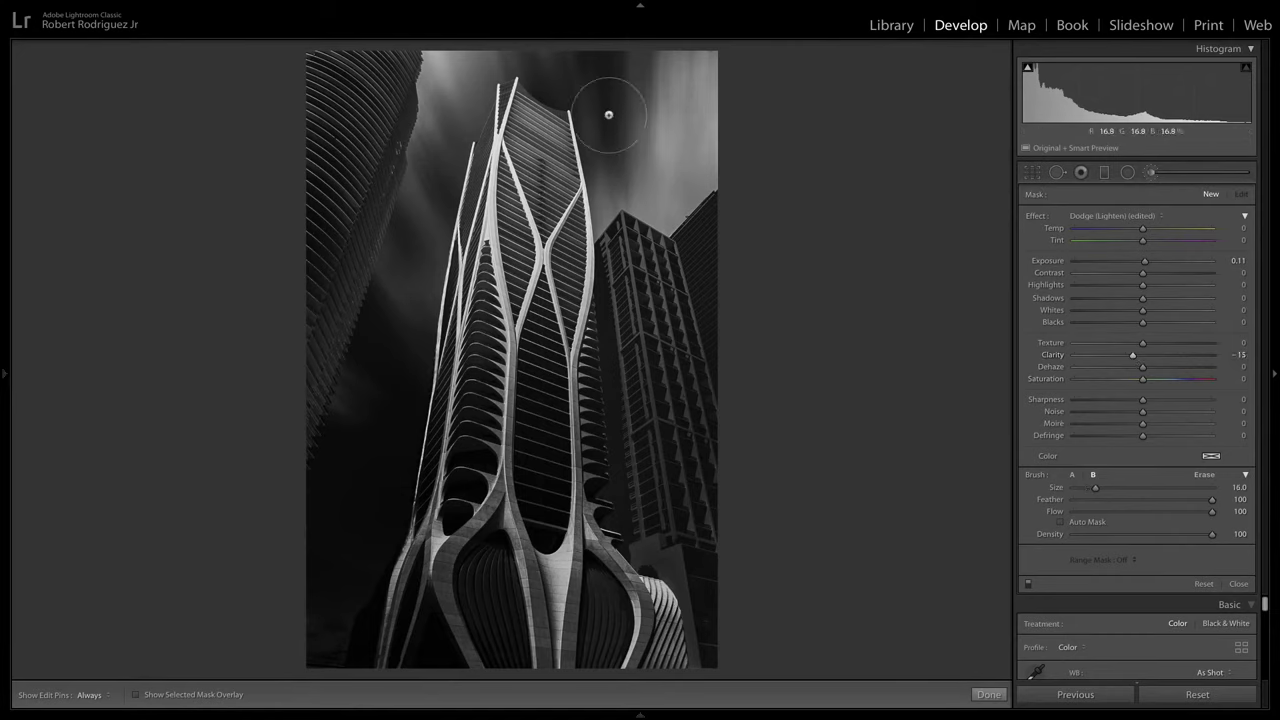
scroll(640, 129, "up", 1)
key("h")
mouse_move(334, 73)
left_mouse_down()
mouse_move(319, 134)
mouse_move(307, 121)
mouse_move(328, 73)
mouse_move(362, 64)
mouse_move(317, 94)
mouse_move(312, 171)
mouse_move(387, 59)
left_mouse_up()
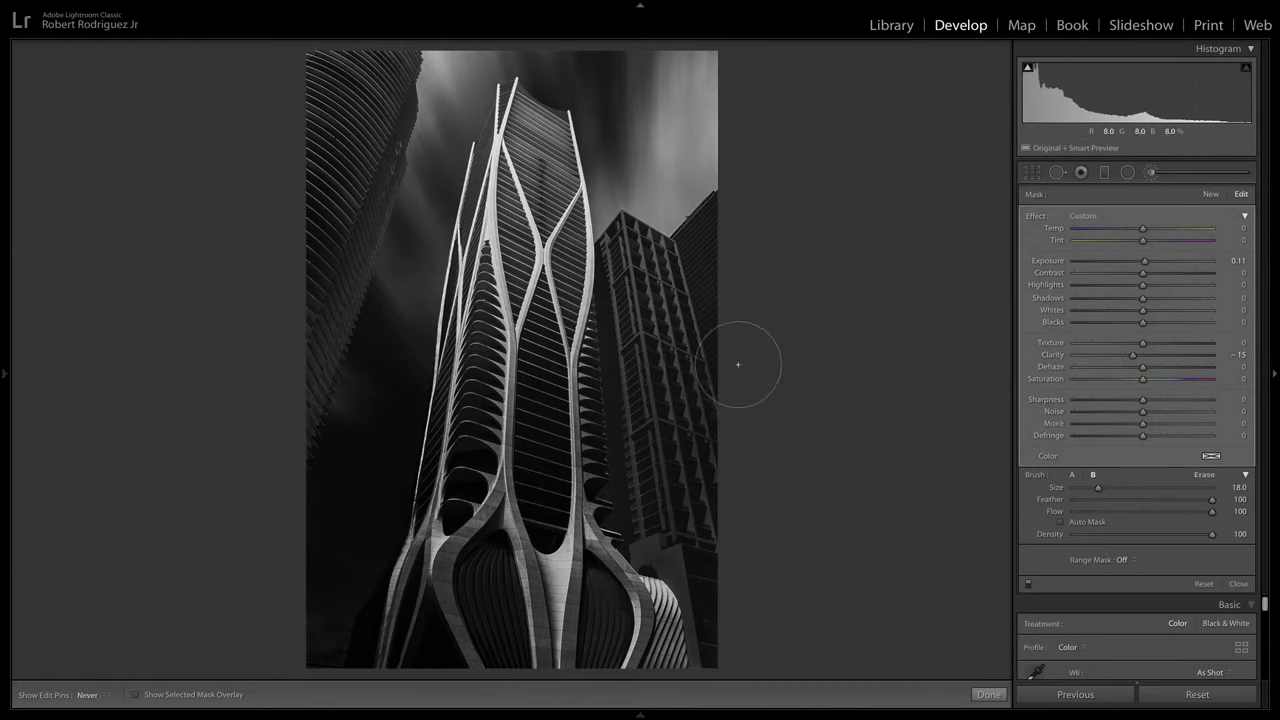
- Set the brush adjustment's clarity to -40 and compare the tower photo before and after editing
key("h")
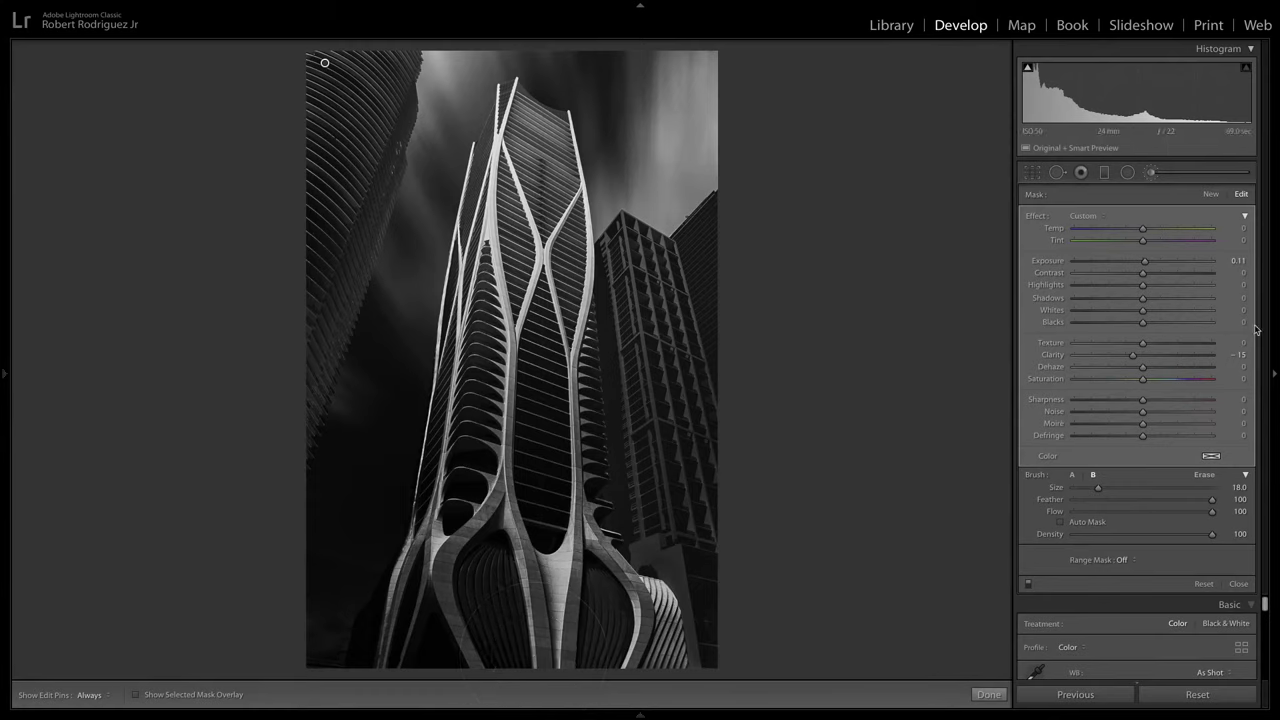
mouse_move(1132, 355)
left_mouse_down()
mouse_move(1116, 357)
mouse_move(1146, 357)
mouse_move(1115, 357)
left_mouse_up()
key("h")
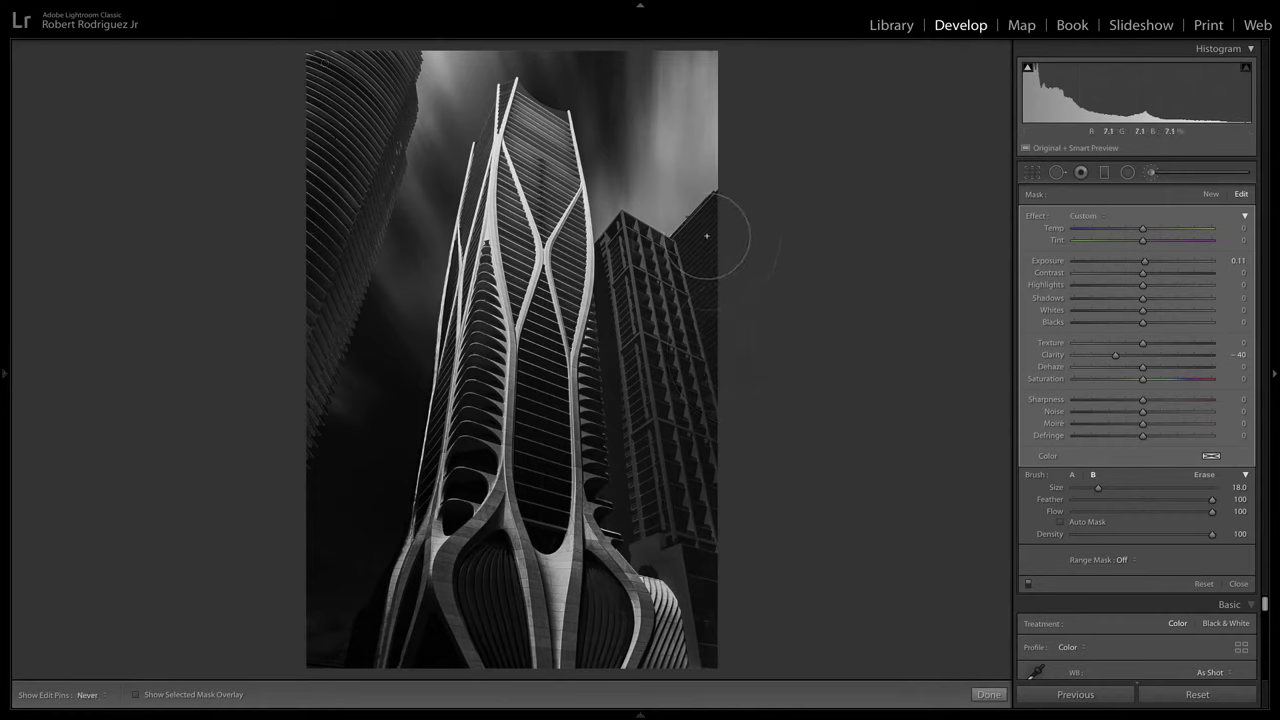
key("h")
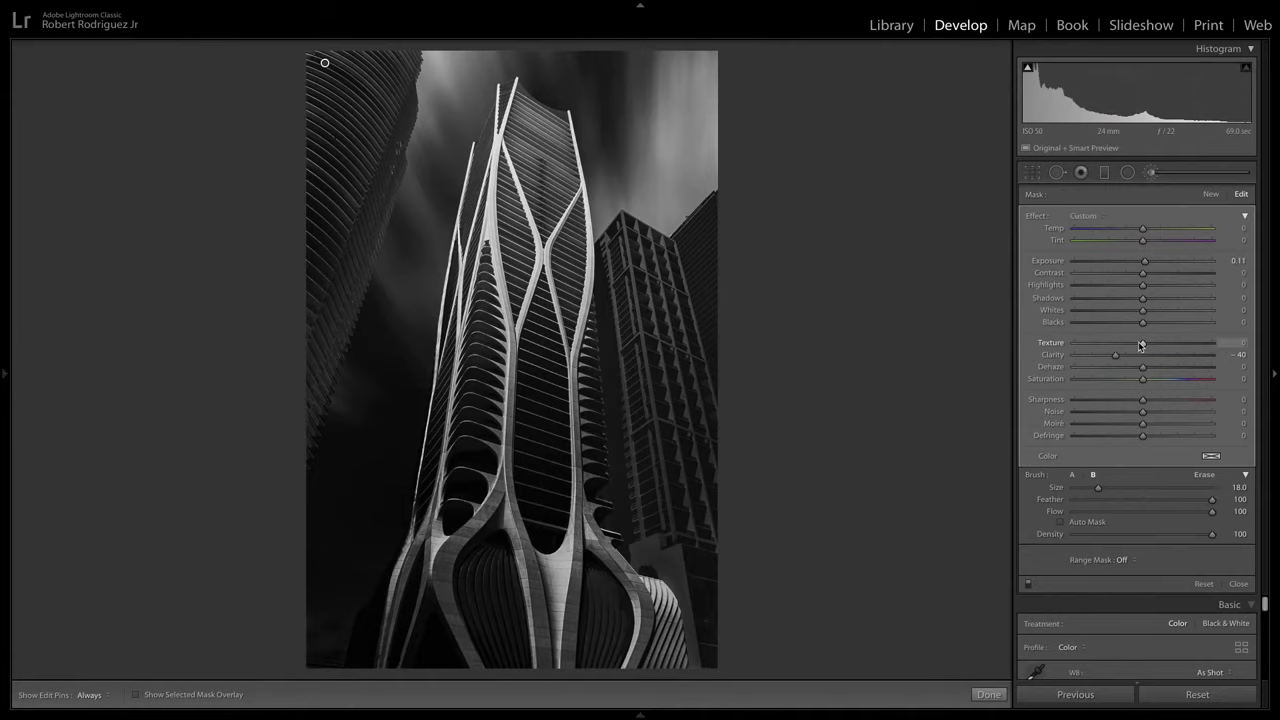
key("y")
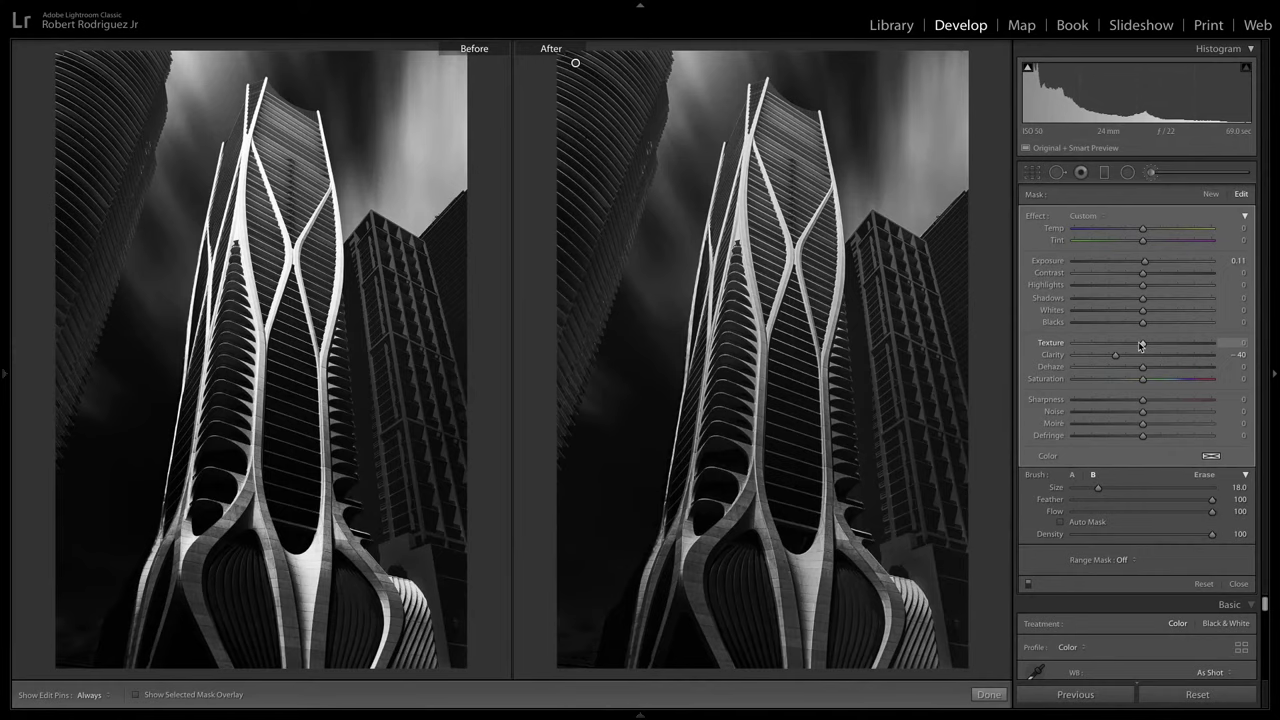
key("y")
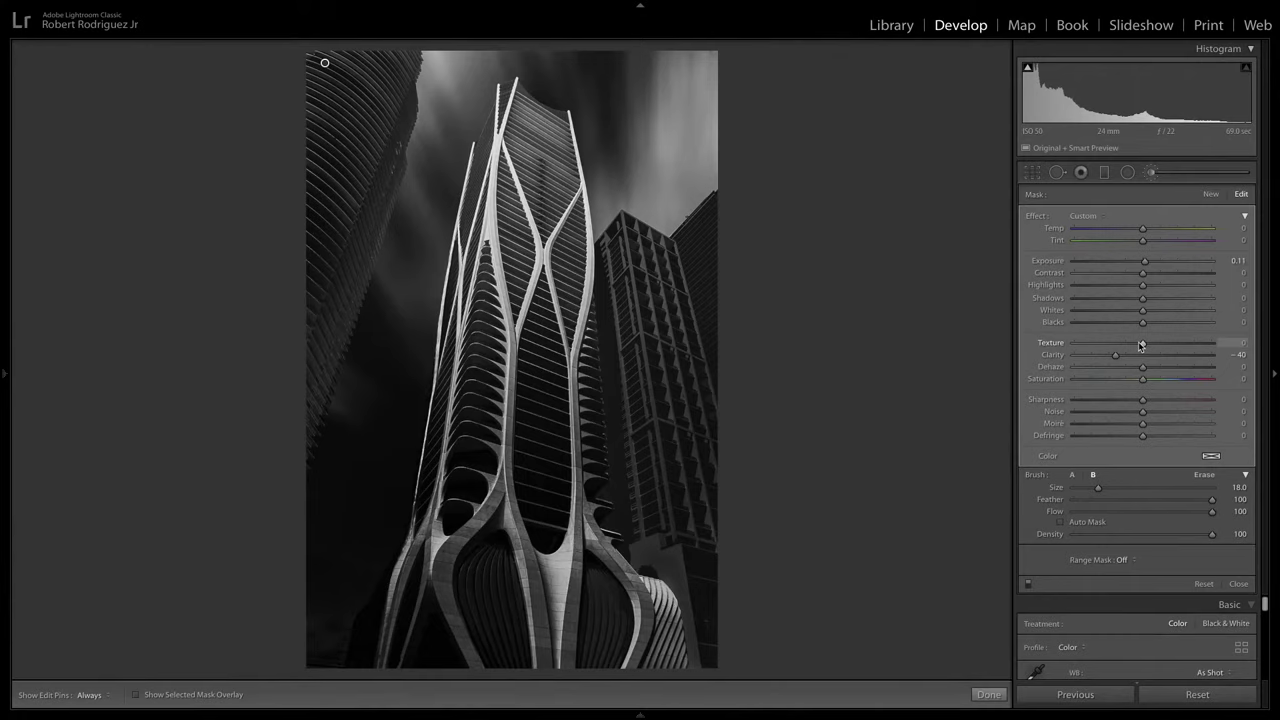
- Open the Seeing the Light photo of the praying boy from the grid, hide its info overlay and open it for developing
key("g")
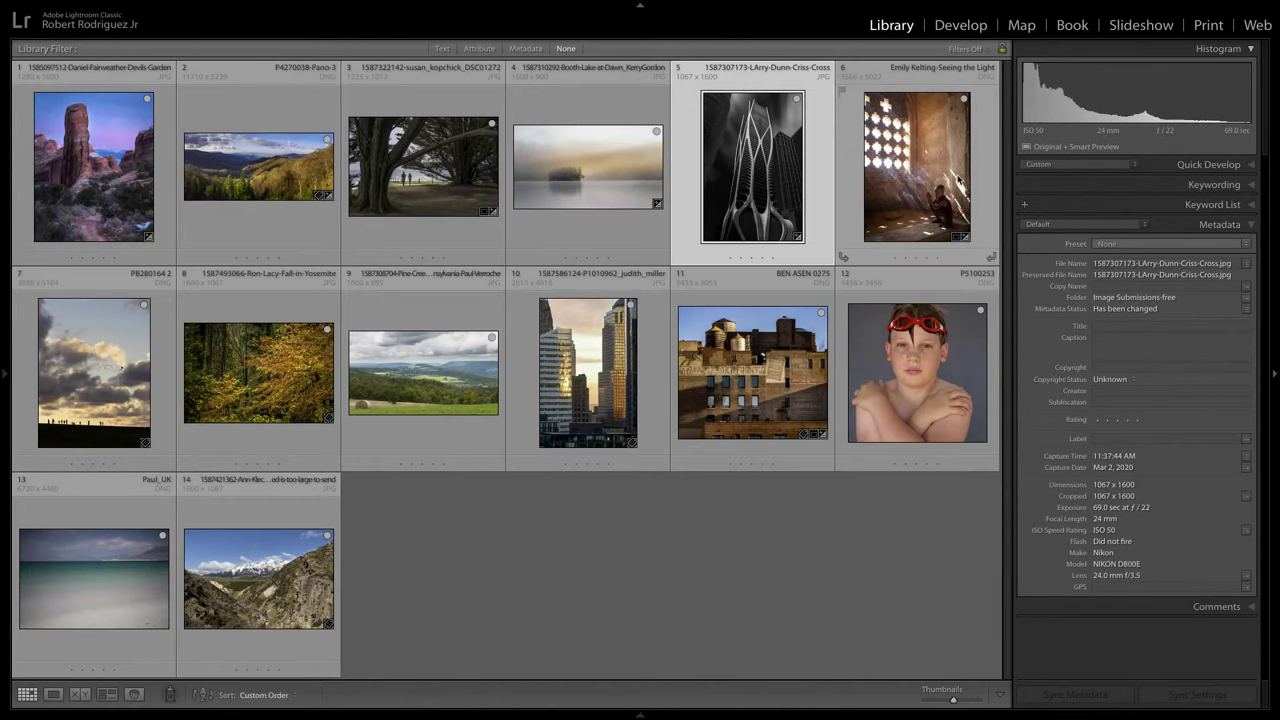
key("e")
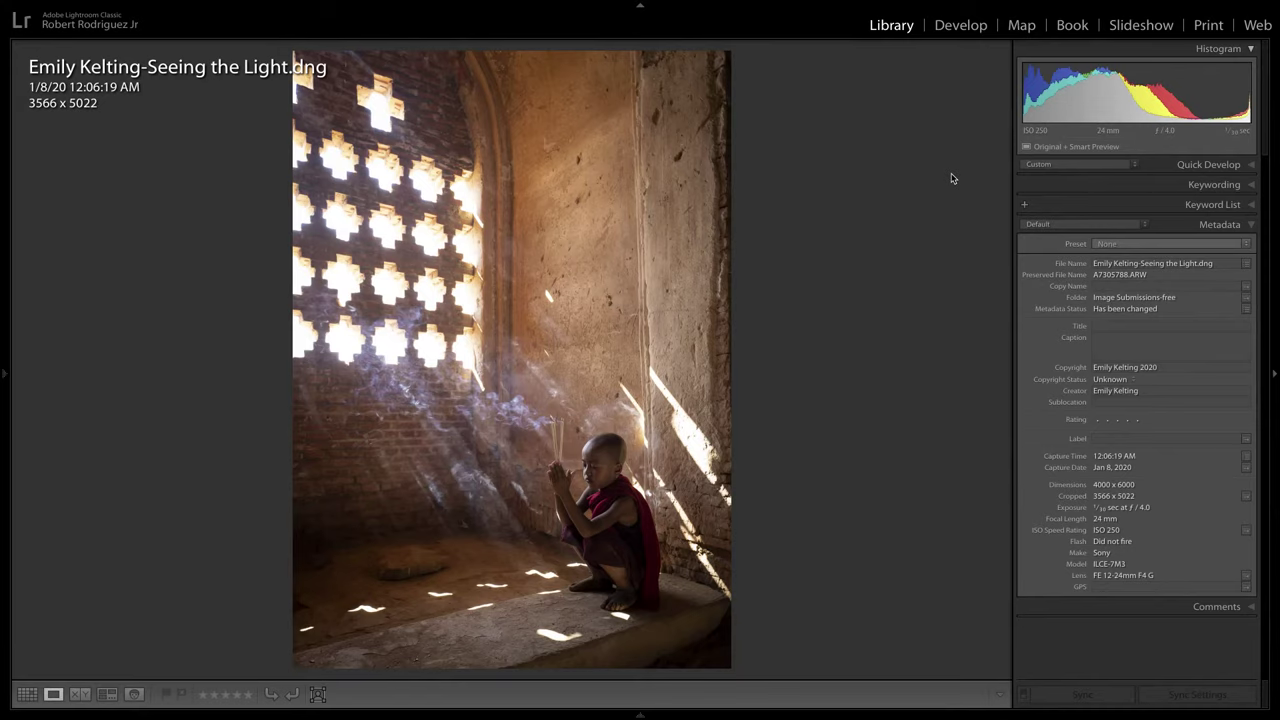
key("i")
key("i")
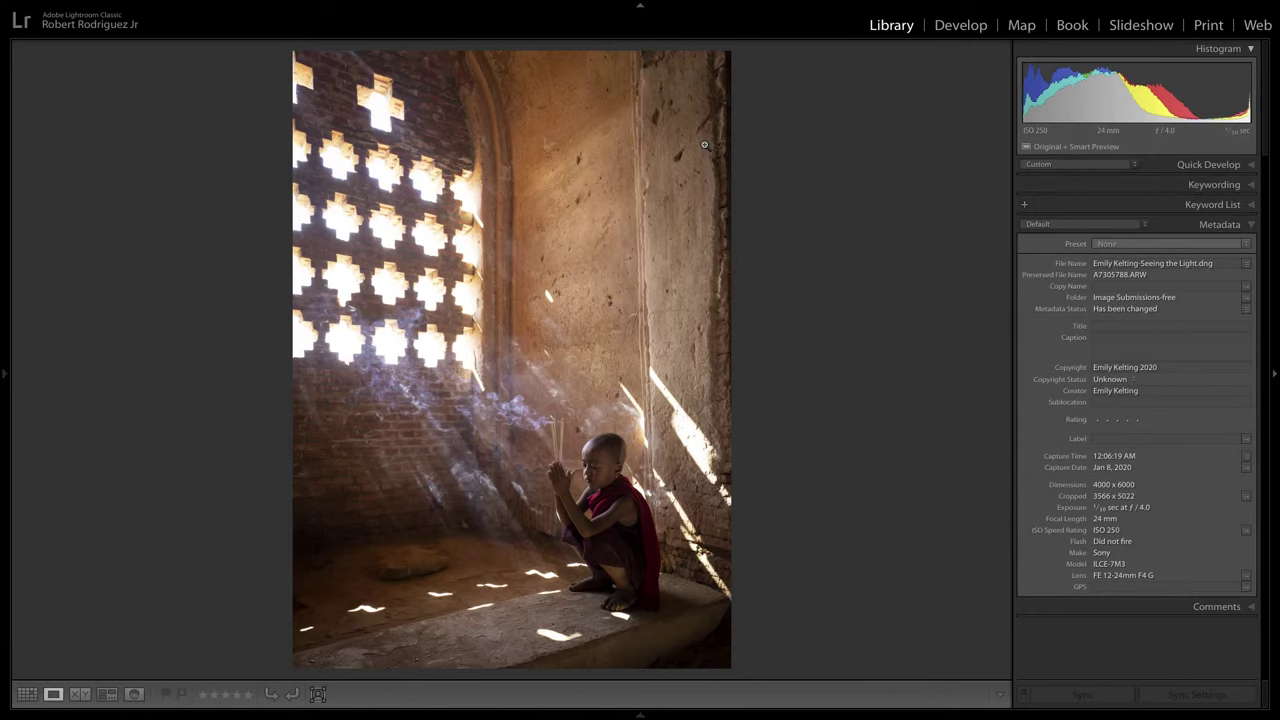
key("d")
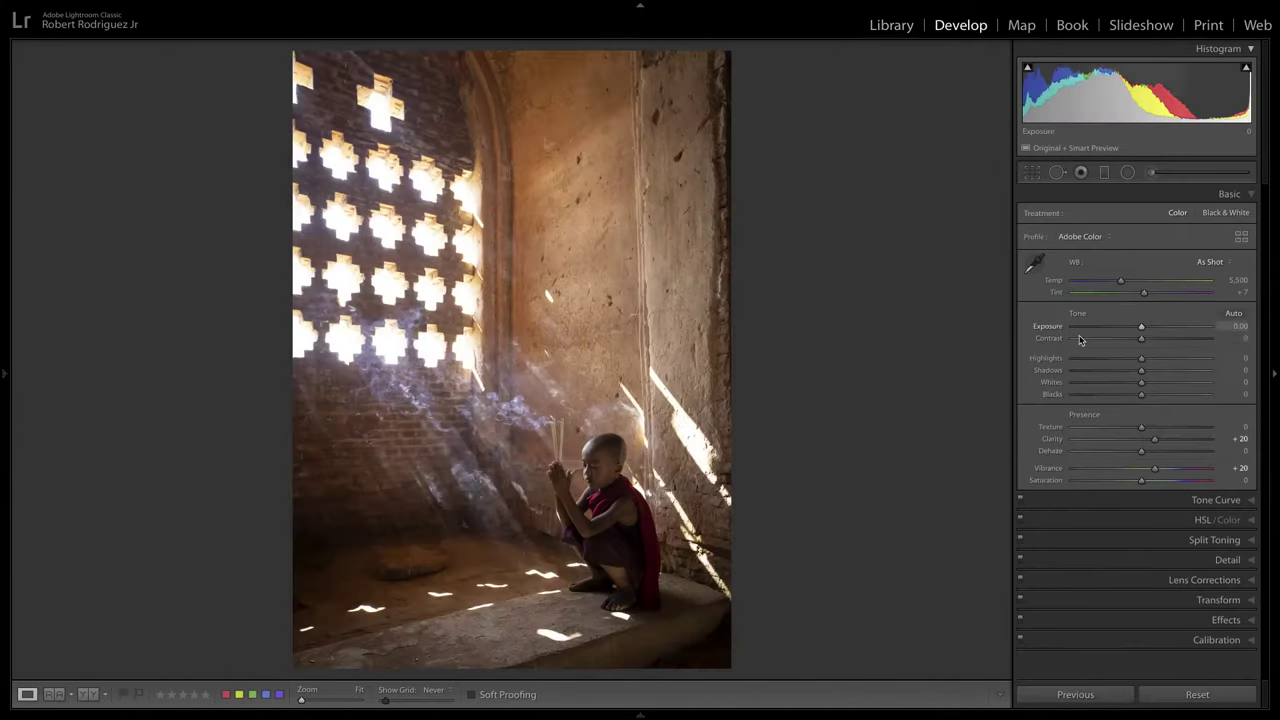
- Set the photo's exposure to -0.70, highlights to -27, shadows to +1, vibrance to +24 and temperature to 6,050
left_click_drag(1141, 327, 1131, 330)
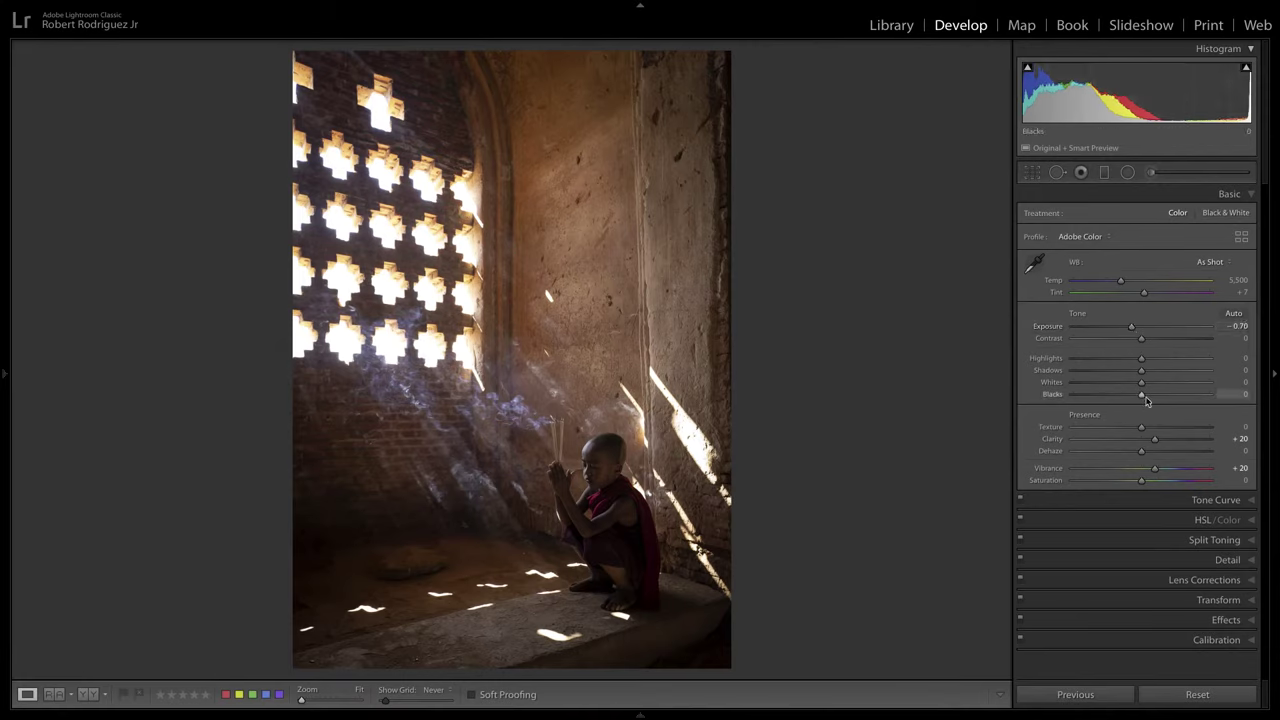
left_click_drag(1140, 373, 1149, 373)
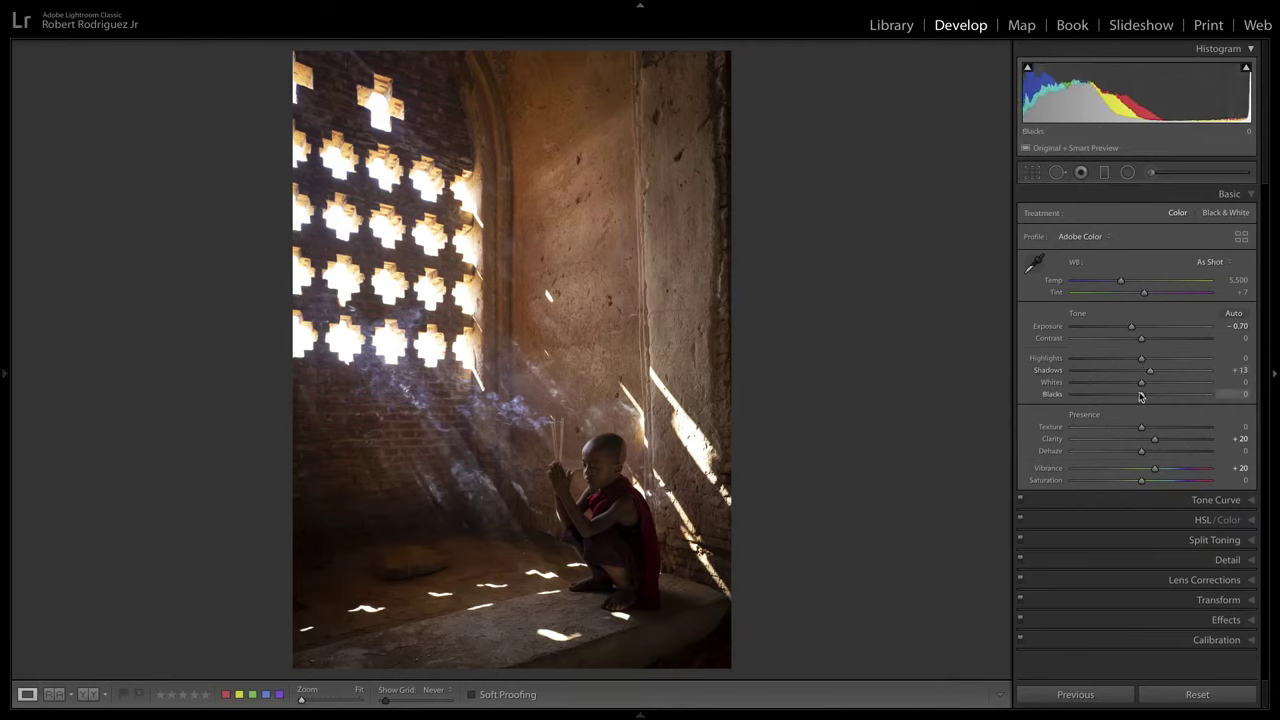
left_click_drag(1148, 371, 1141, 375)
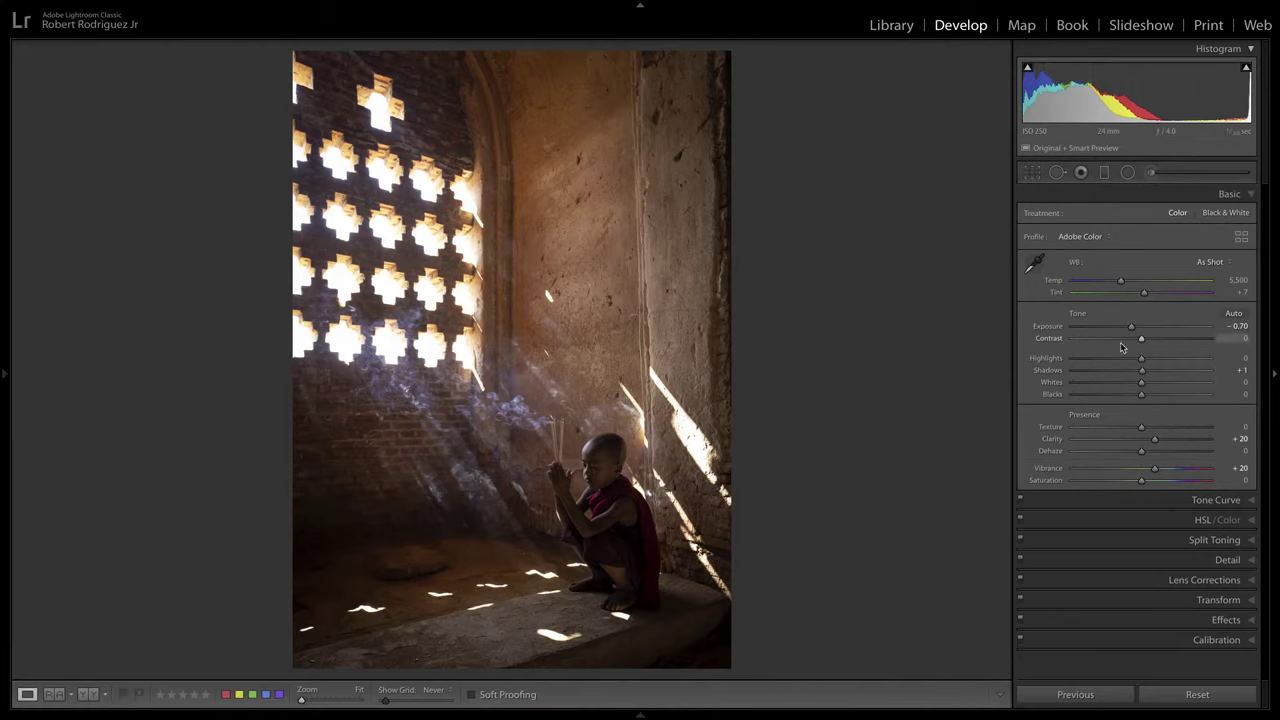
left_click_drag(1141, 358, 1122, 360)
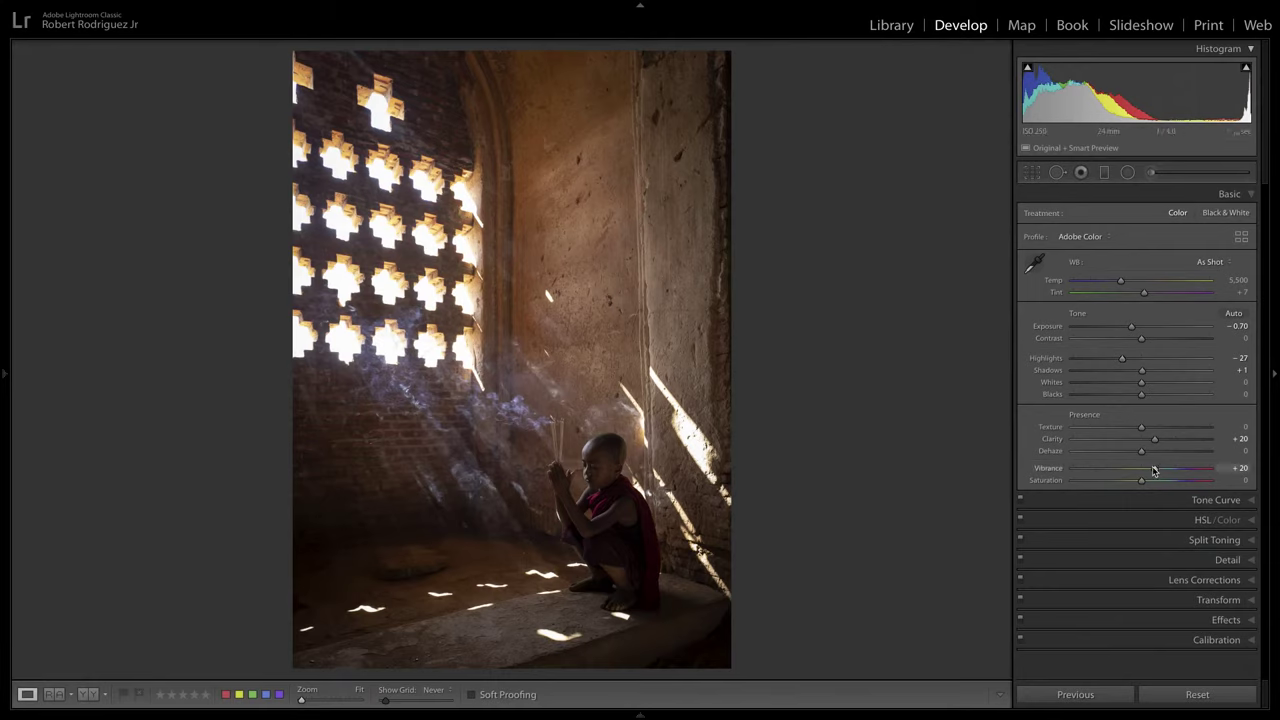
left_click_drag(1120, 281, 1126, 280)
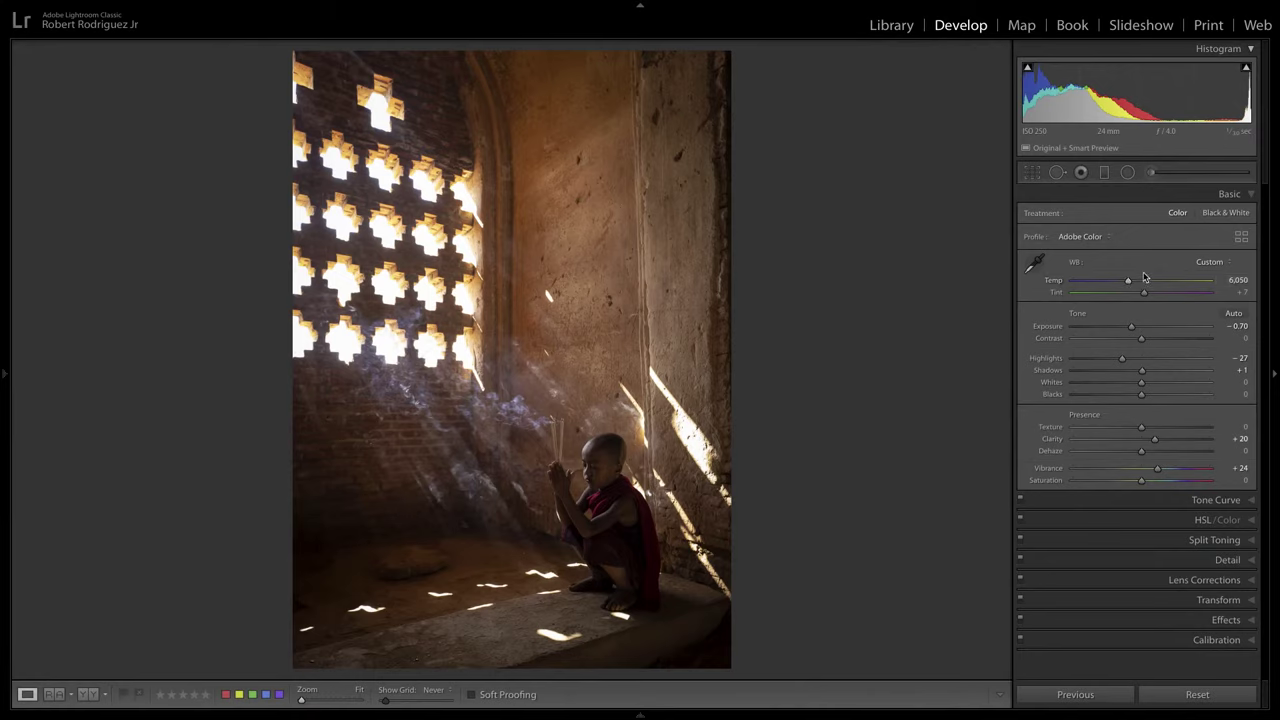
- Brush the Burn (Darken) effect at exposure -0.30 over the dark lower wall and floor left of the boy, reducing the brush size to 11
left_click(1150, 174)
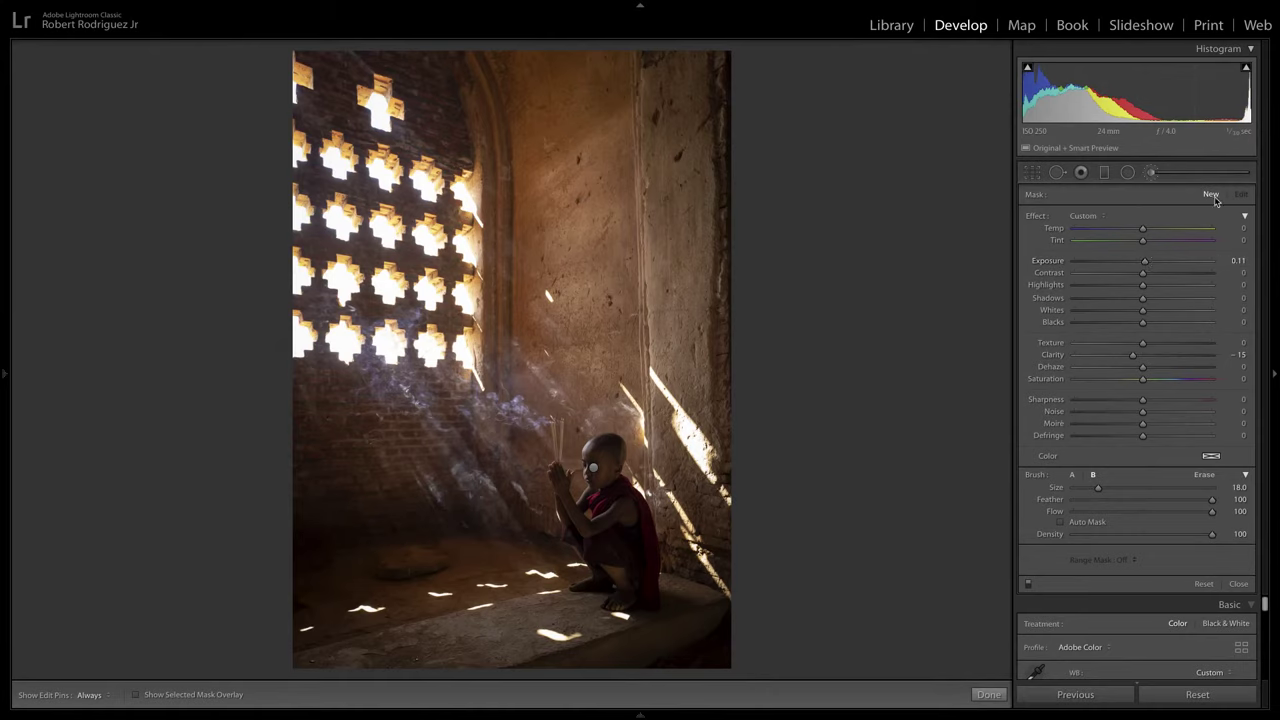
left_click(1100, 218)
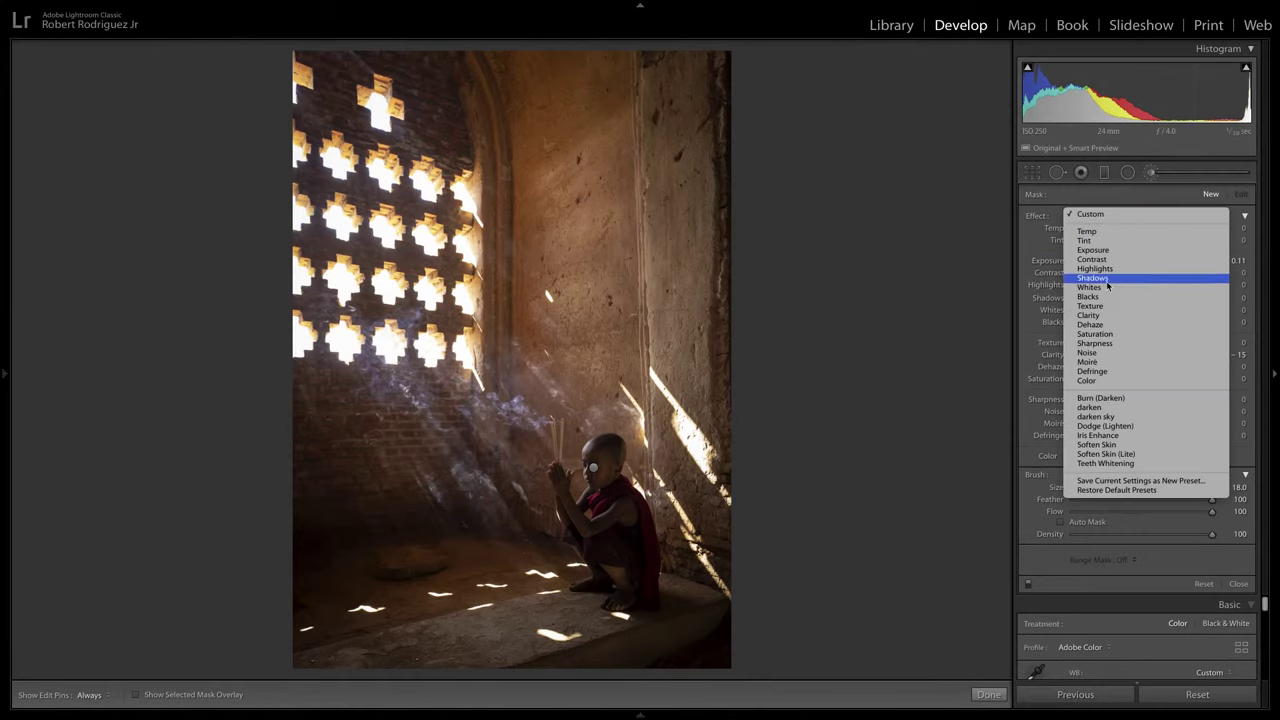
left_click(1124, 398)
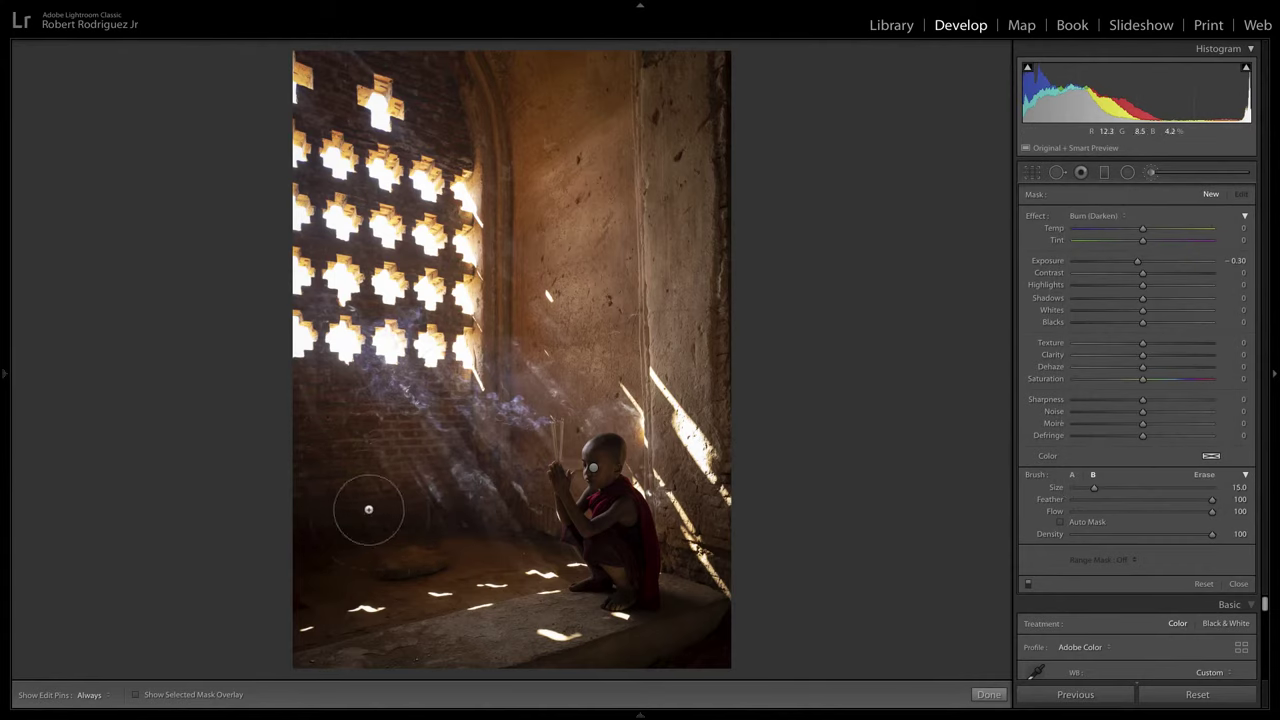
key("h")
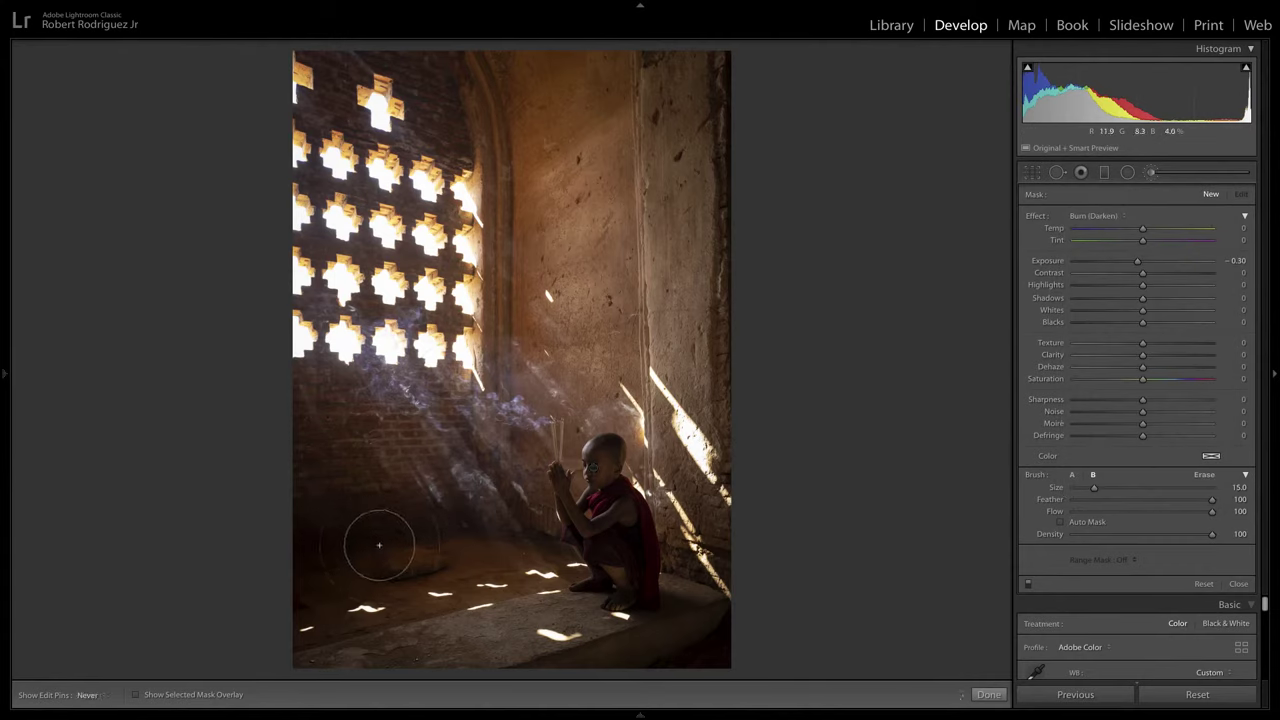
mouse_move(379, 545)
left_mouse_down()
mouse_move(437, 531)
mouse_move(458, 542)
left_mouse_up()
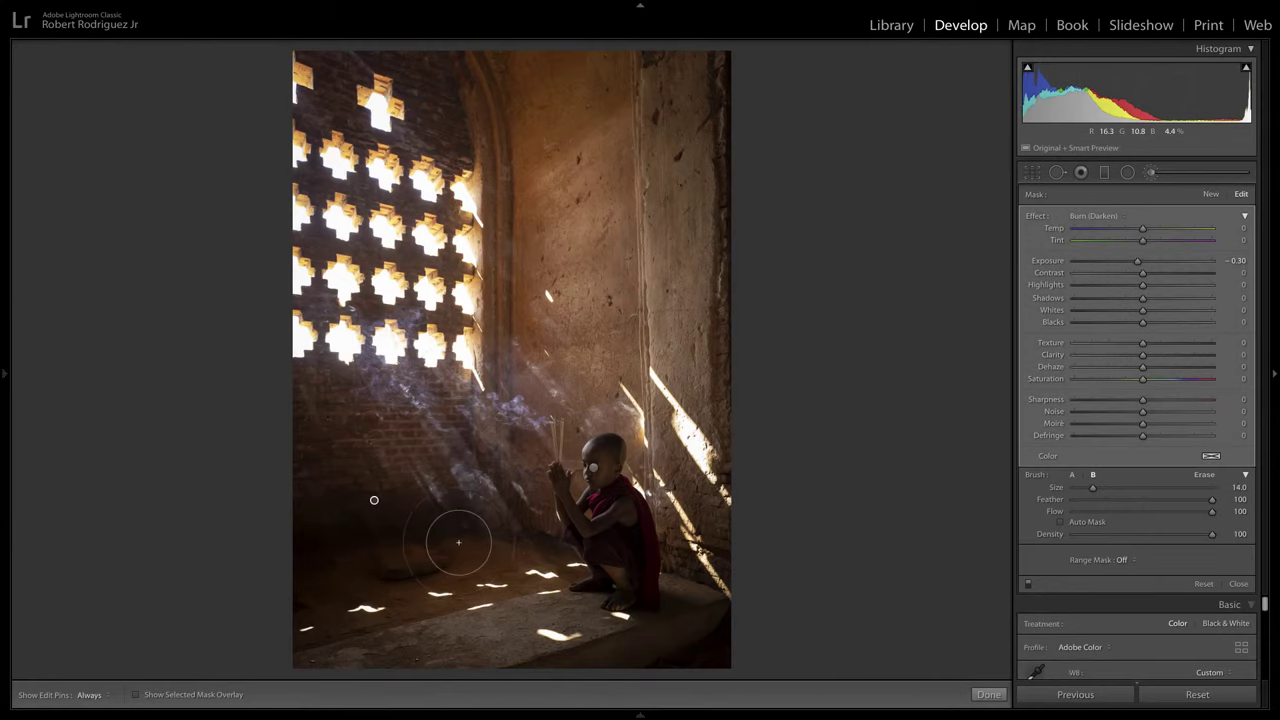
key("h")
key("bracketleft")
key("bracketleft")
key("bracketleft")
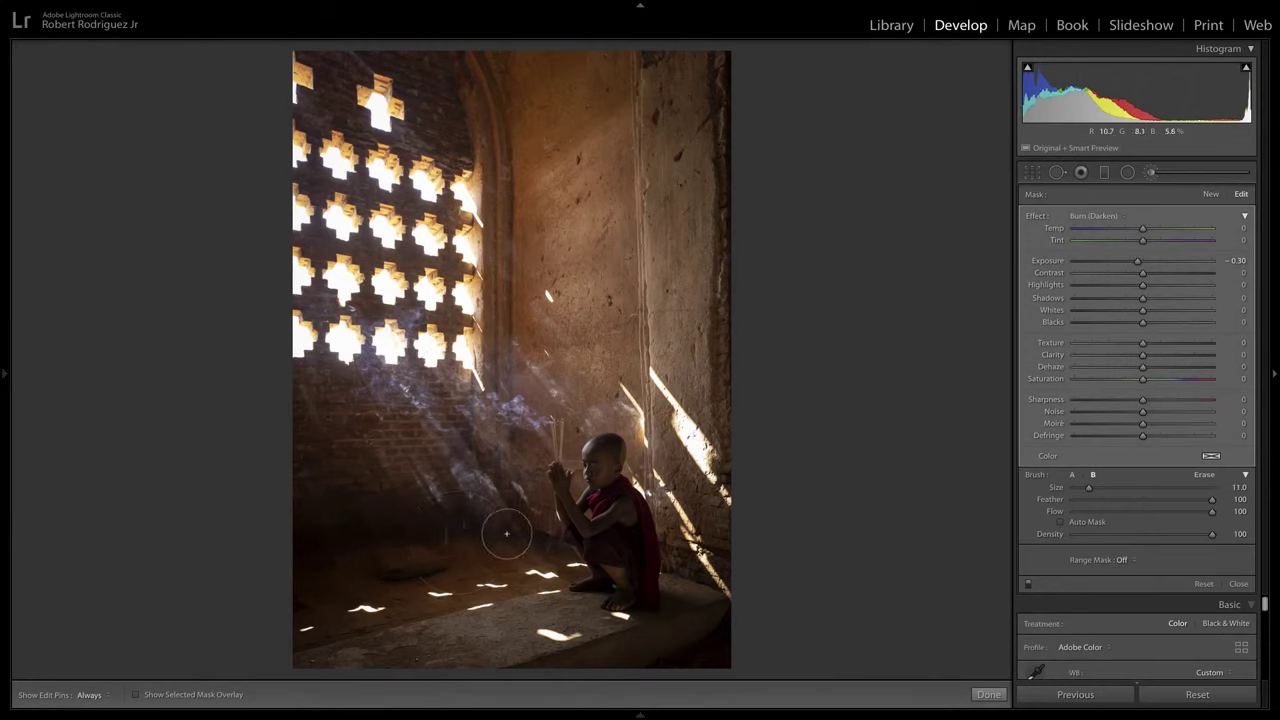
- Extend the burn along the photo's right edge with brush sizes 14 and 17, and set the adjustment's exposure to -0.43
key("h")
key("bracketright")
key("bracketright")
key("bracketright")
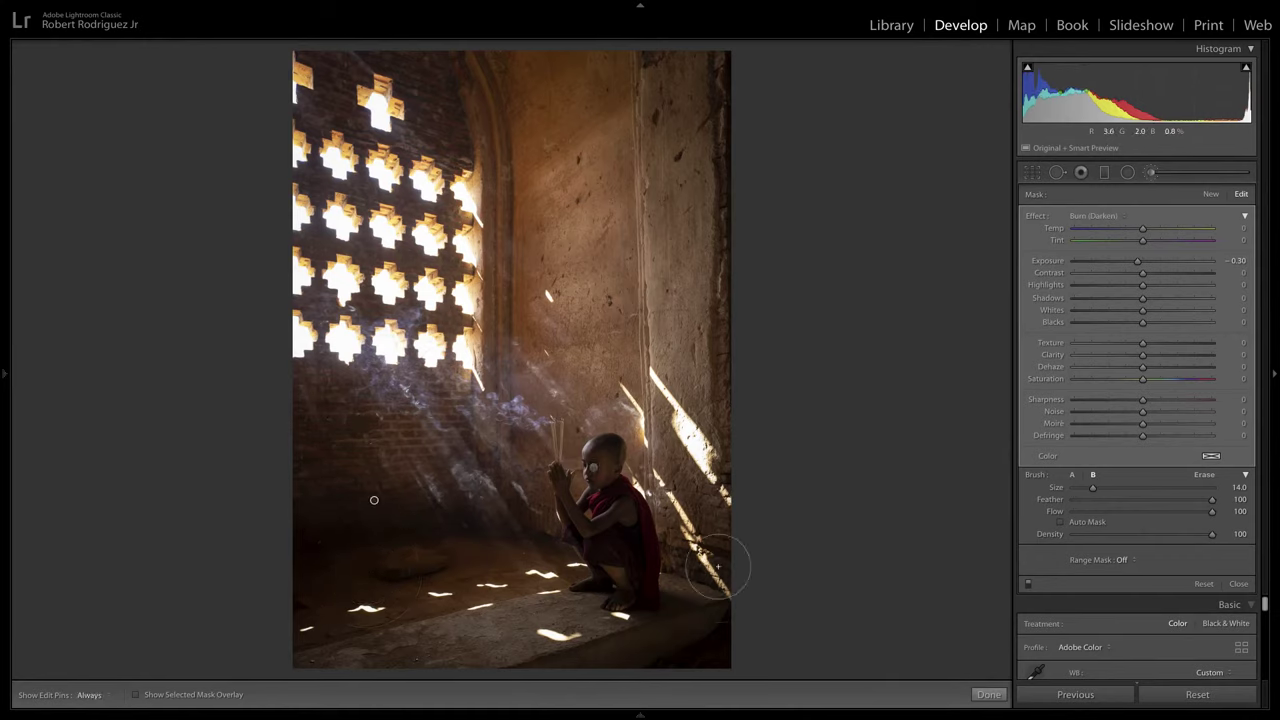
key("h")
key("bracketright")
key("bracketright")
key("bracketright")
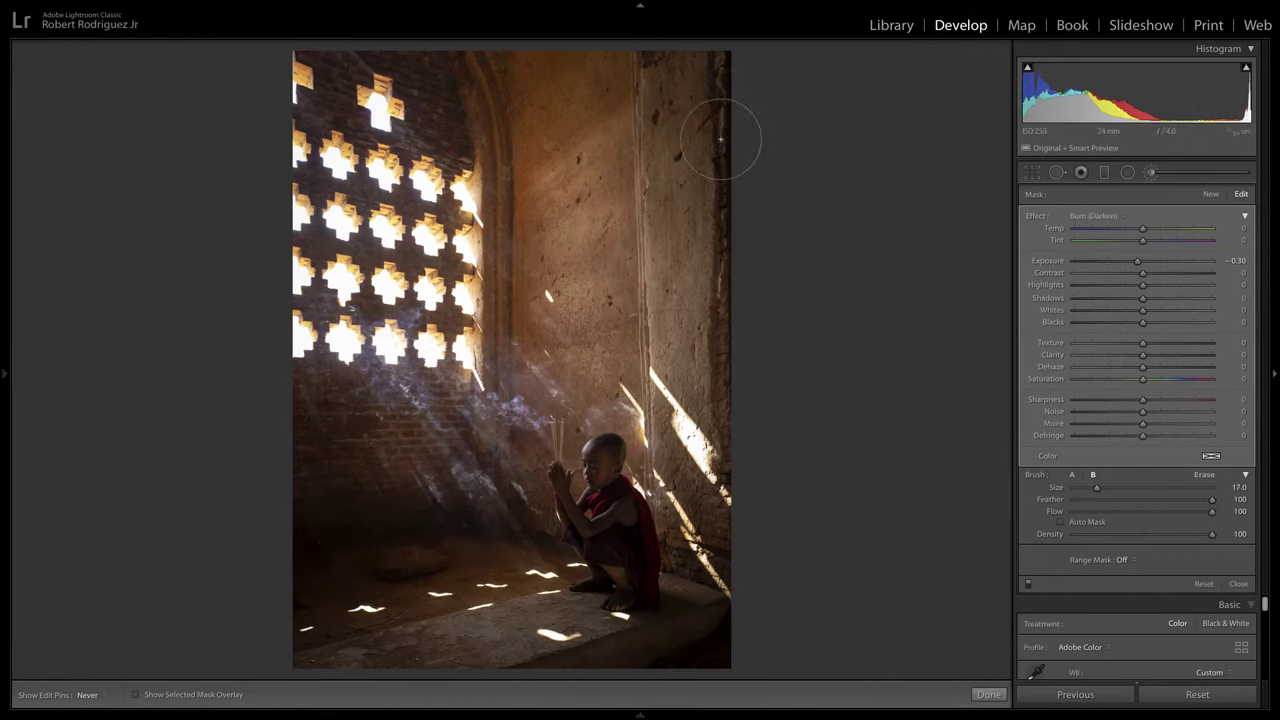
key("h")
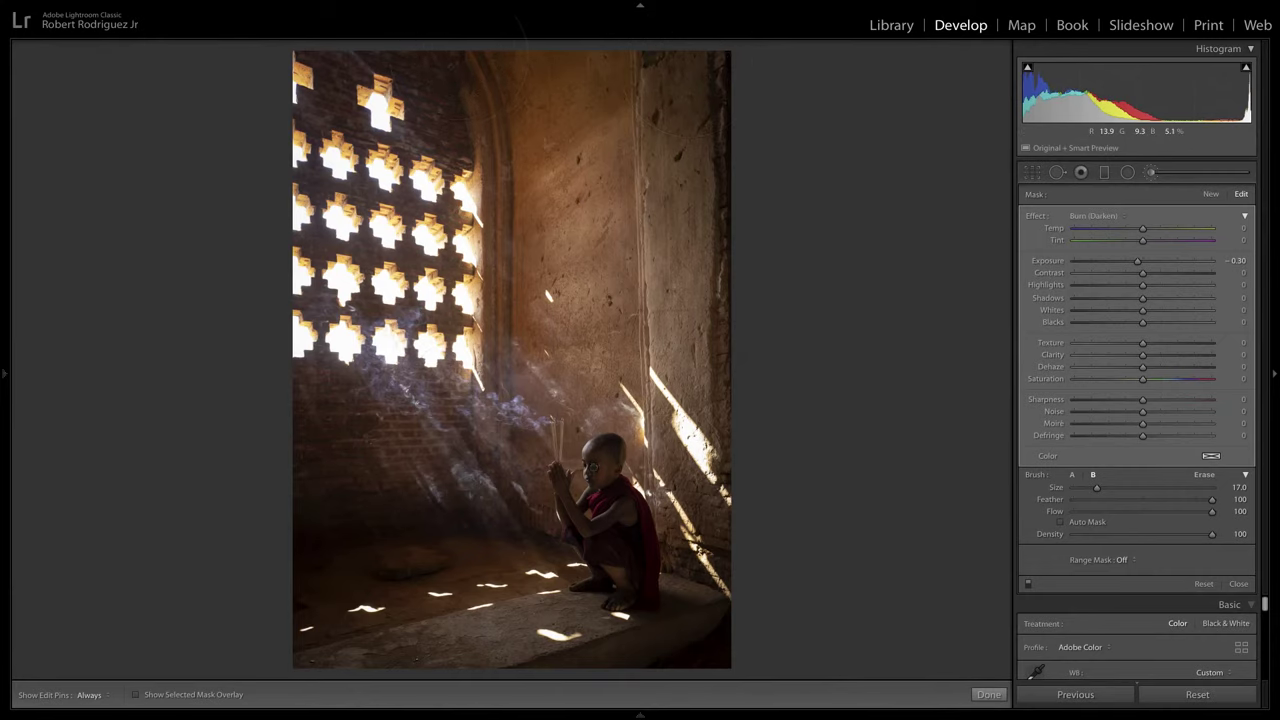
left_click_drag(1138, 262, 1136, 262)
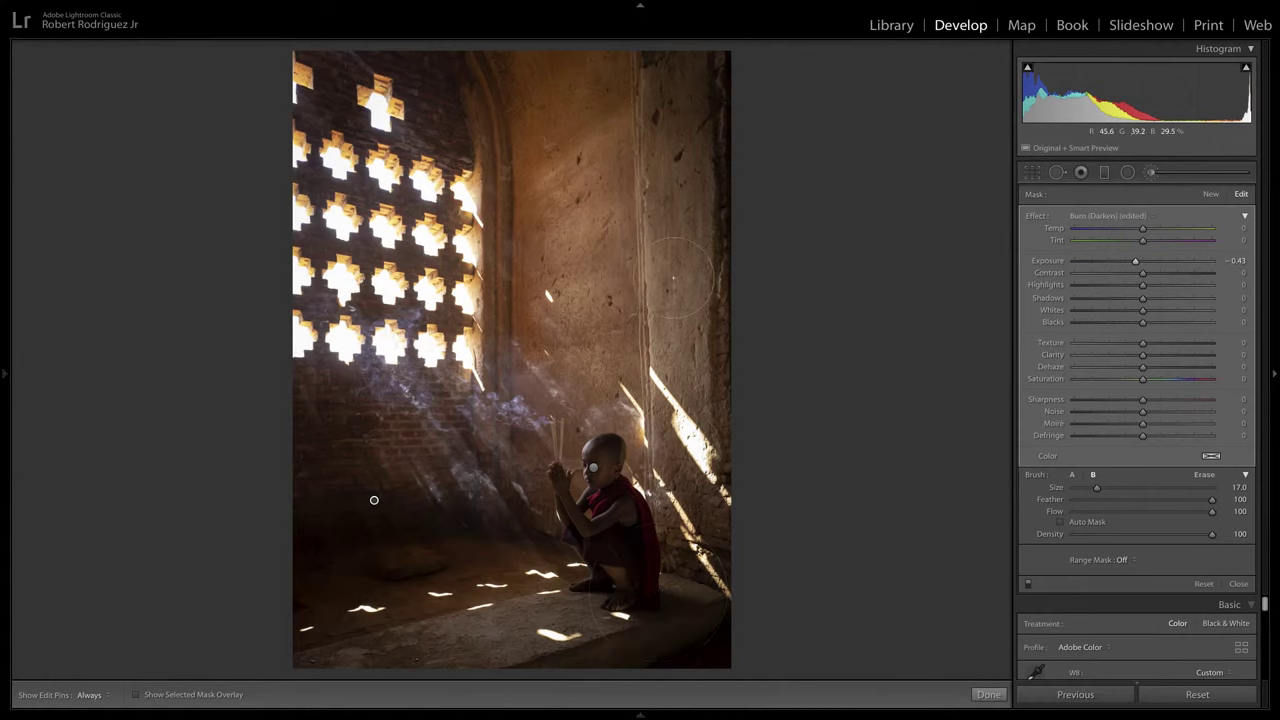
key("bracketleft")
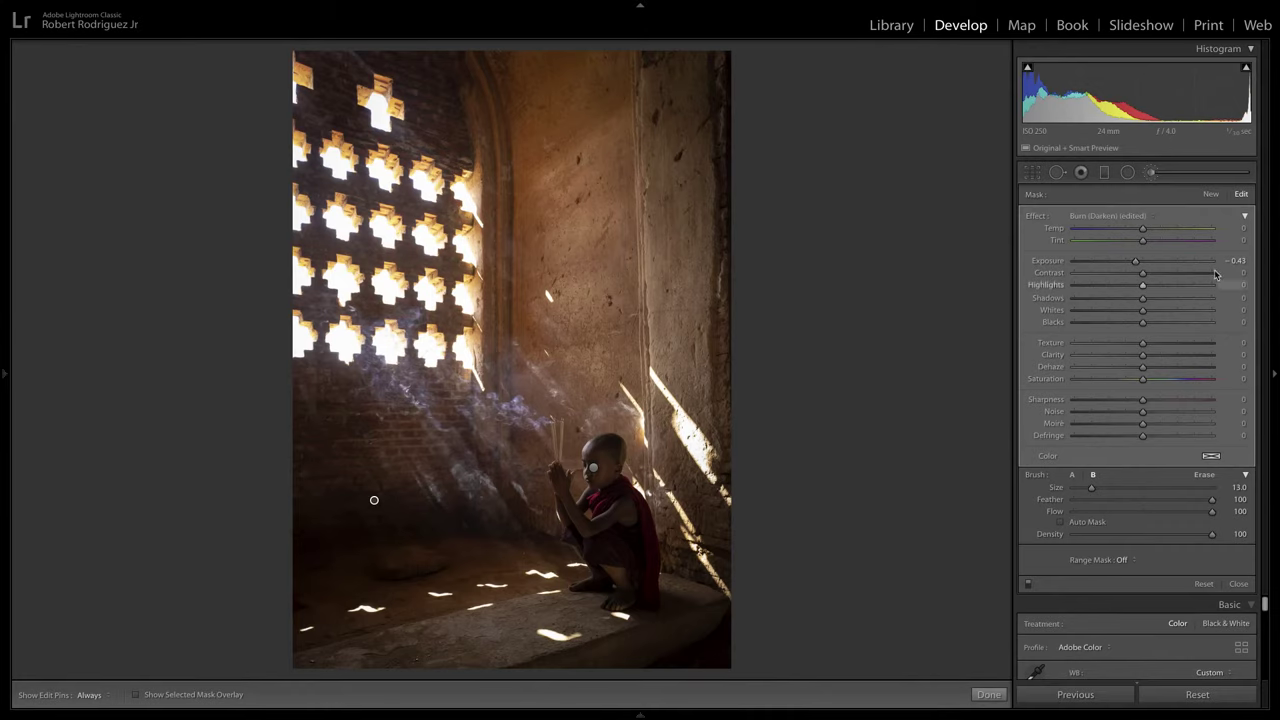
- Add a new brush mask with the Dodge (Lighten) effect at exposure 0.25 over the sunlit wall and the stone floor near the boy
left_click(1216, 197)
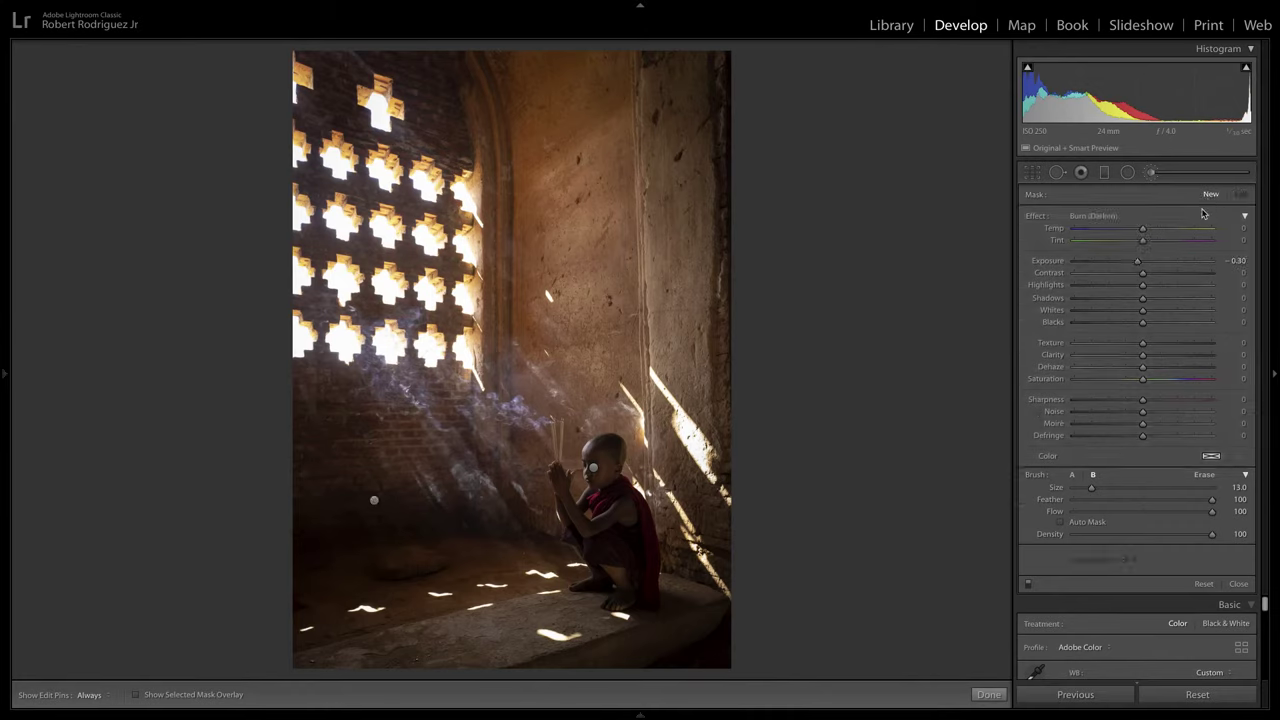
left_click(1113, 216)
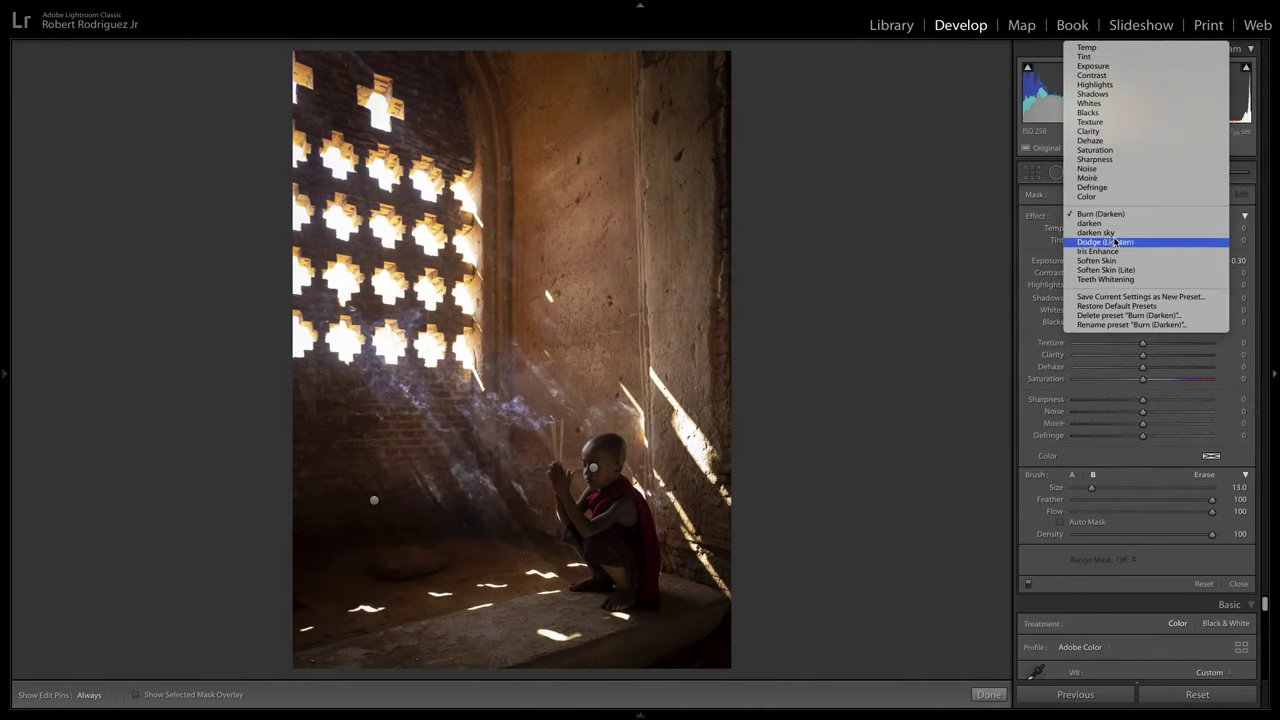
left_click(1117, 243)
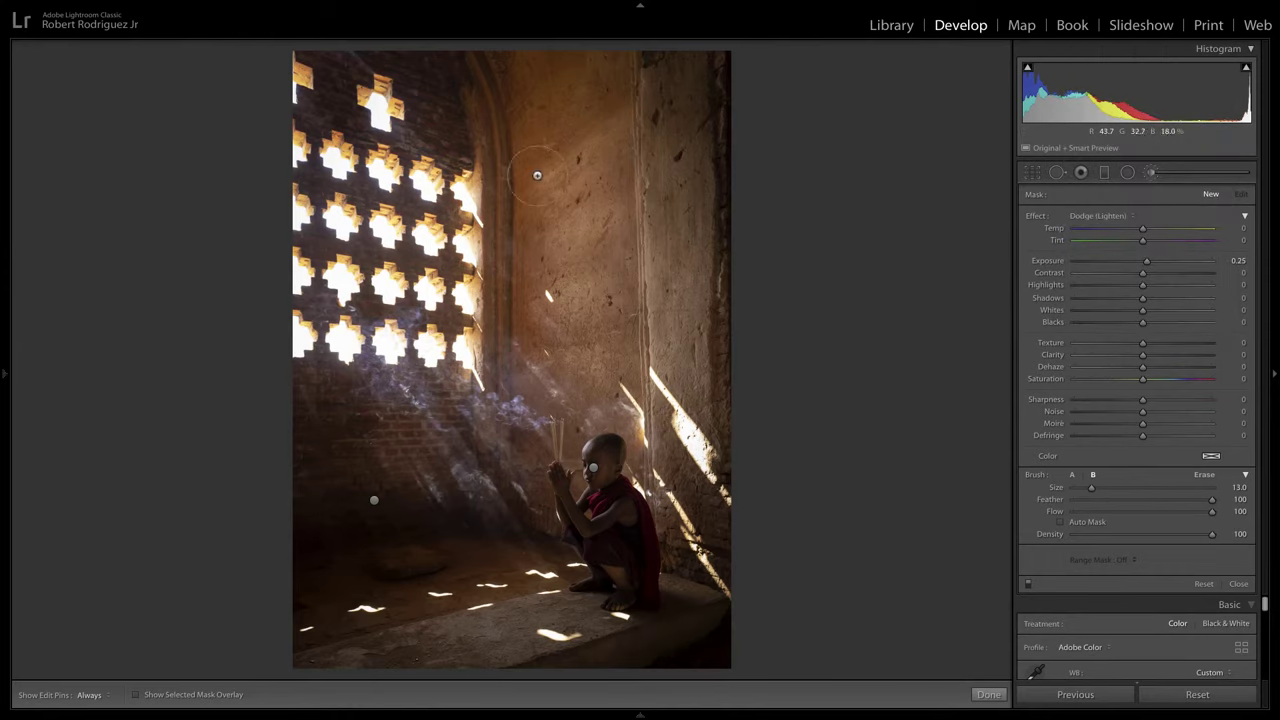
scroll(541, 160, "up", 3)
left_click_drag(553, 170, 530, 268)
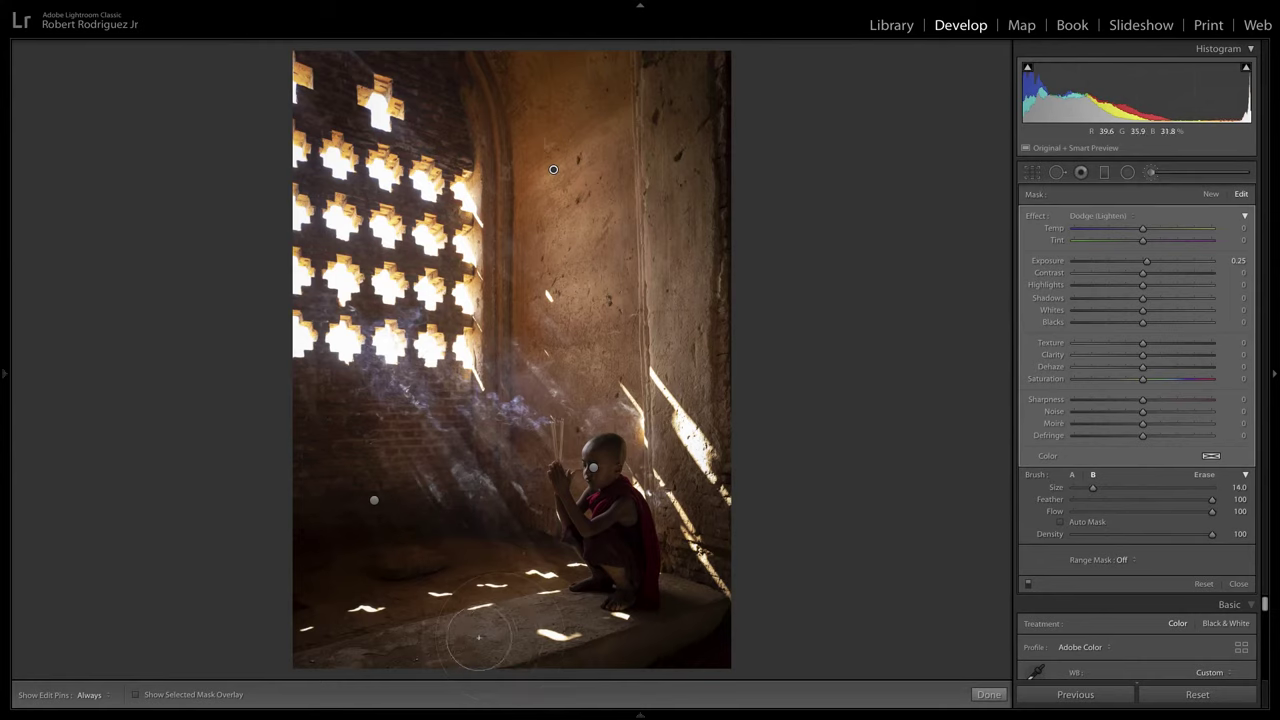
key("h")
key("bracketleft")
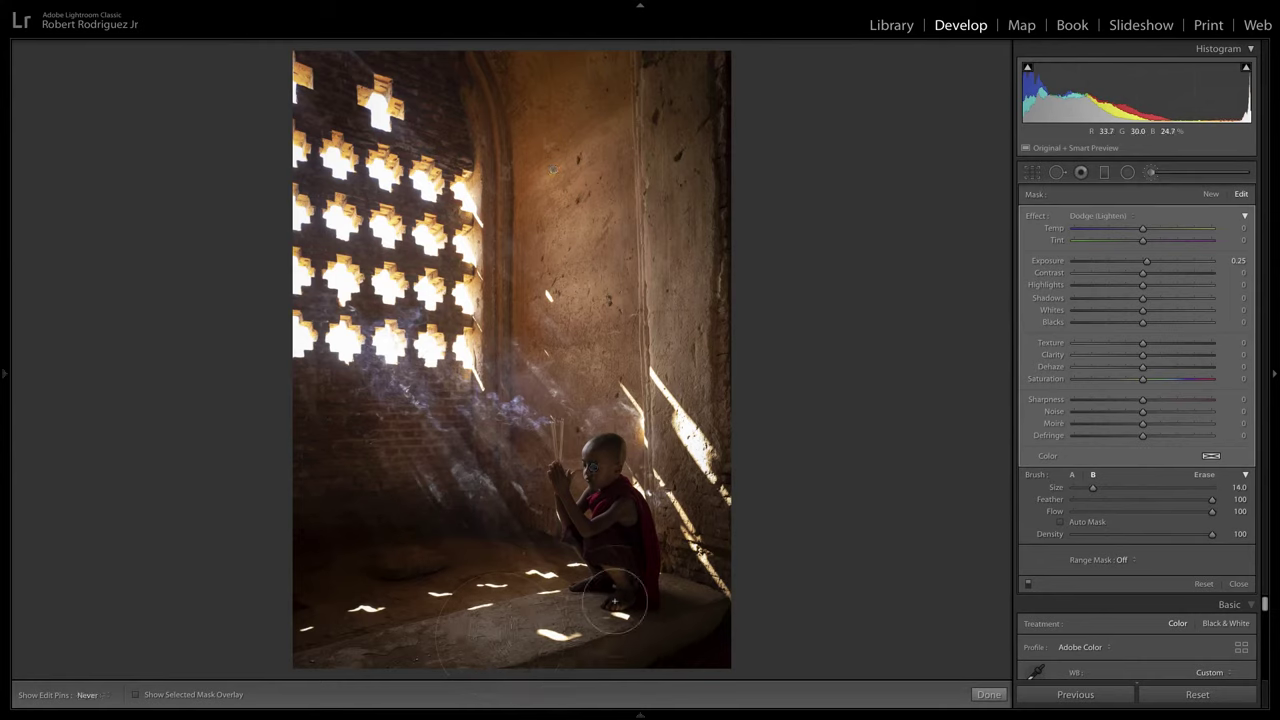
key("h")
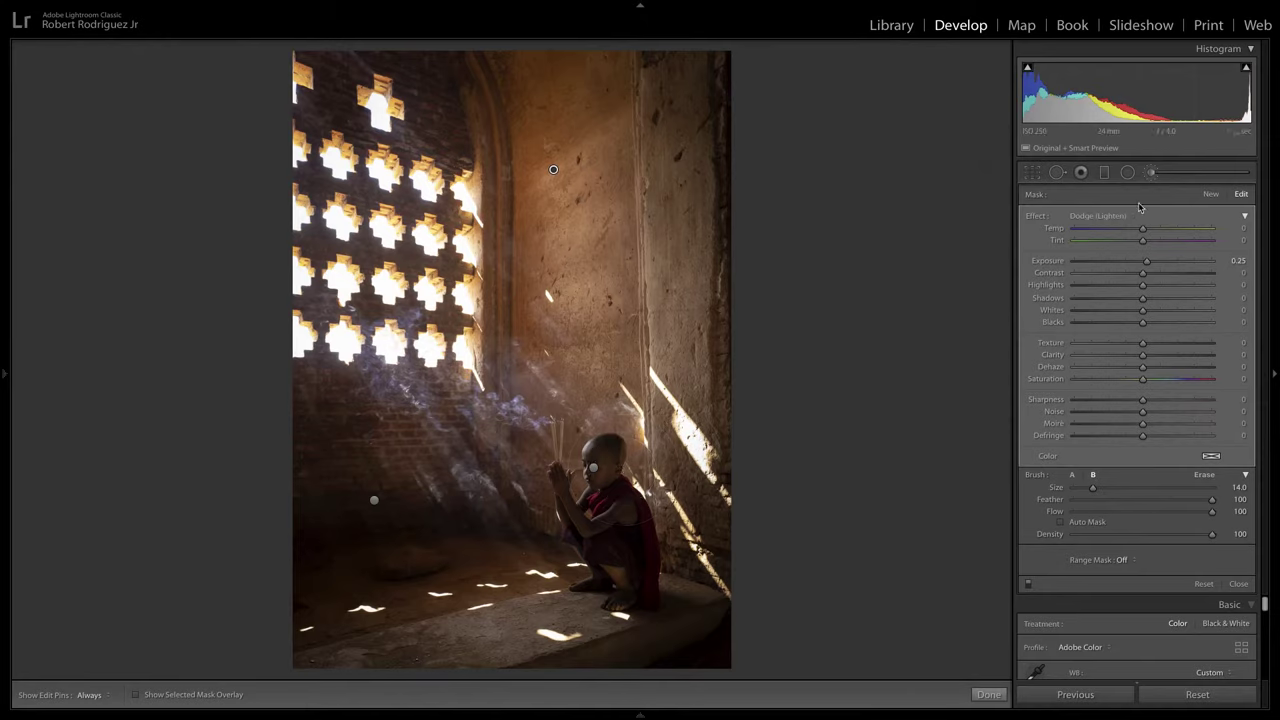
- Draw a radial filter around the boy with the Dodge (Lighten) effect and set its exposure to 0.40
left_click(1127, 172)
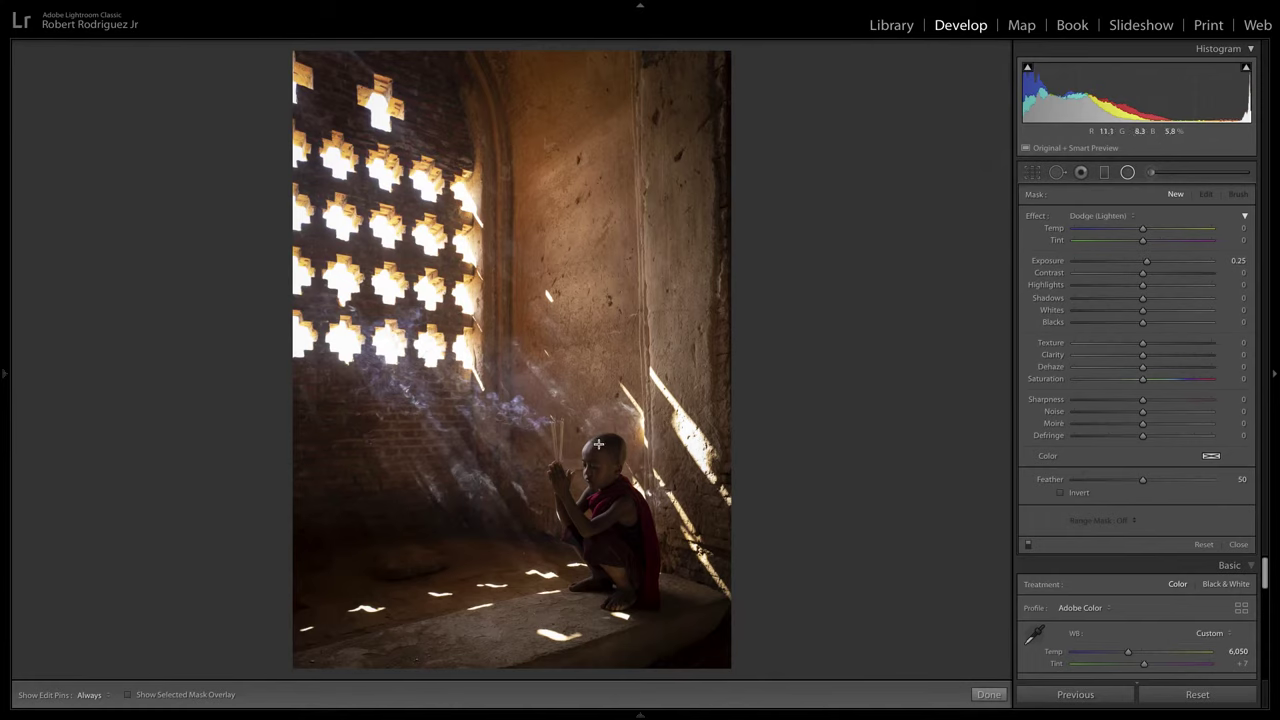
mouse_move(597, 446)
left_mouse_down()
mouse_move(605, 484)
mouse_move(638, 522)
mouse_move(602, 495)
mouse_move(550, 497)
left_mouse_up()
left_click_drag(600, 572, 600, 581)
left_click_drag(602, 494, 656, 497)
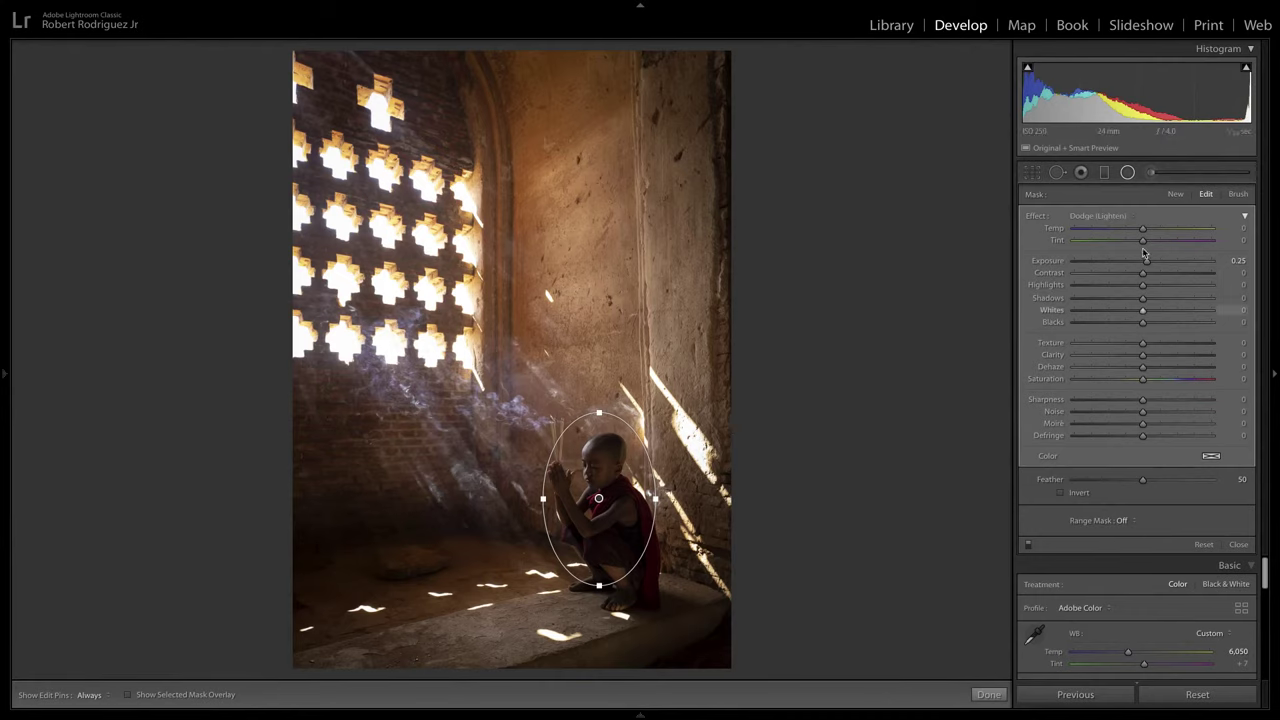
left_click_drag(1150, 268, 1150, 262)
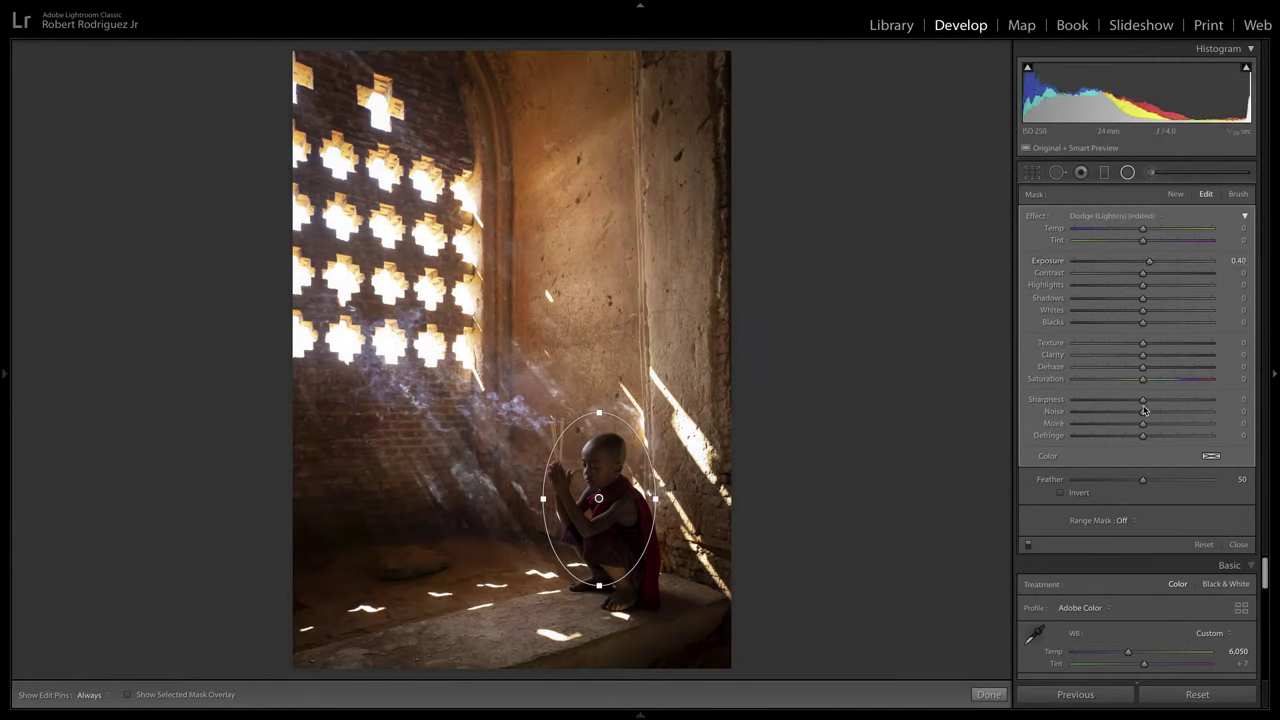
- Invert the radial filter, shift it slightly toward the boy's hands, set highlights to 13 and slightly raise clarity
left_click(1062, 494)
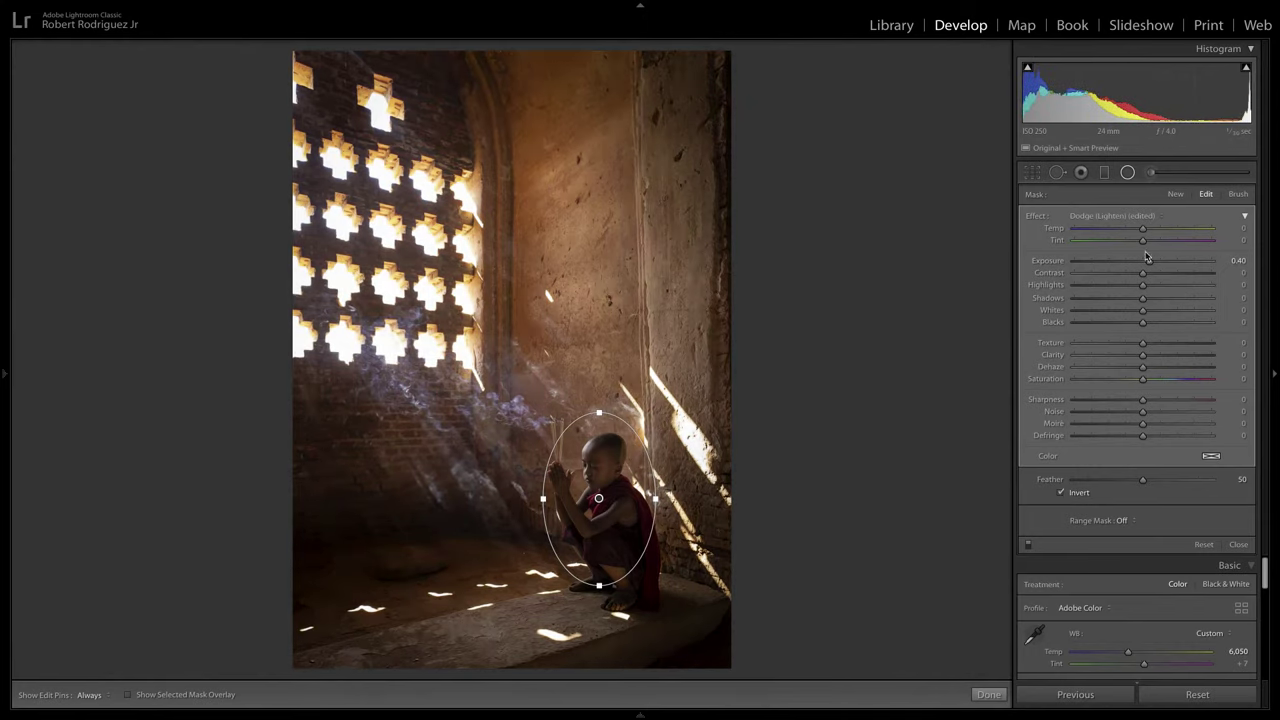
left_click_drag(1143, 285, 1151, 289)
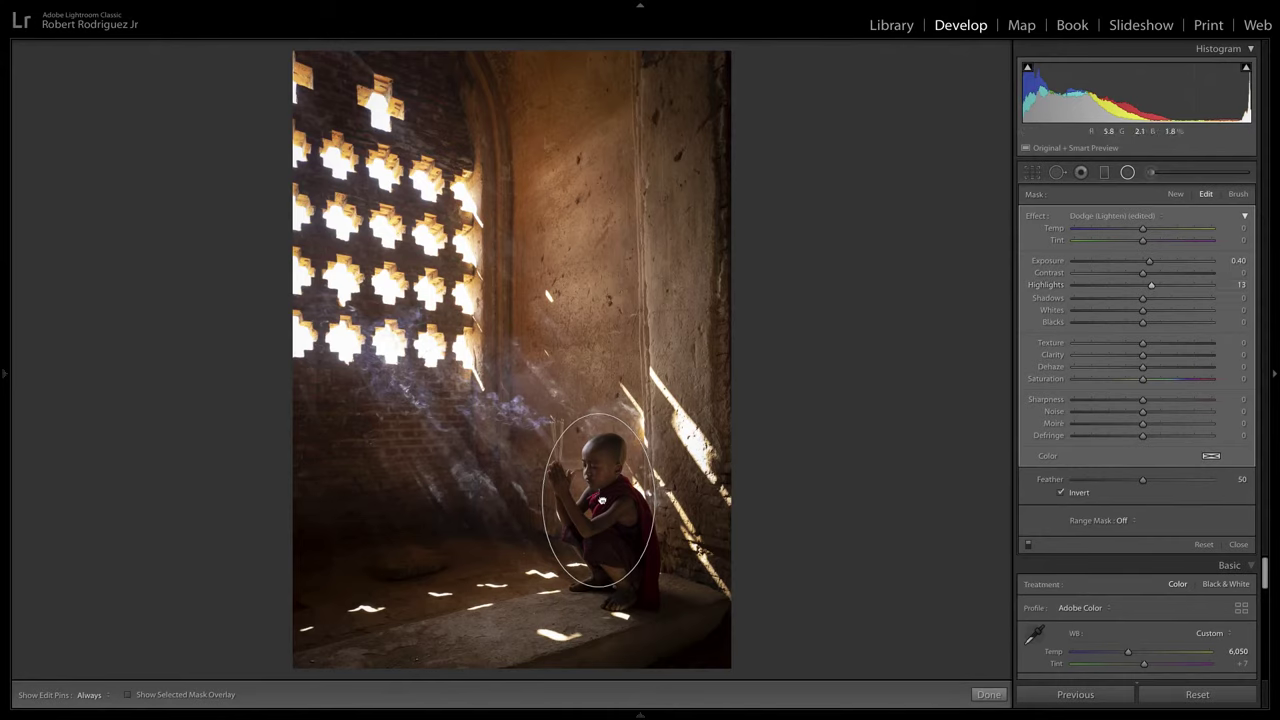
left_click_drag(602, 500, 597, 496)
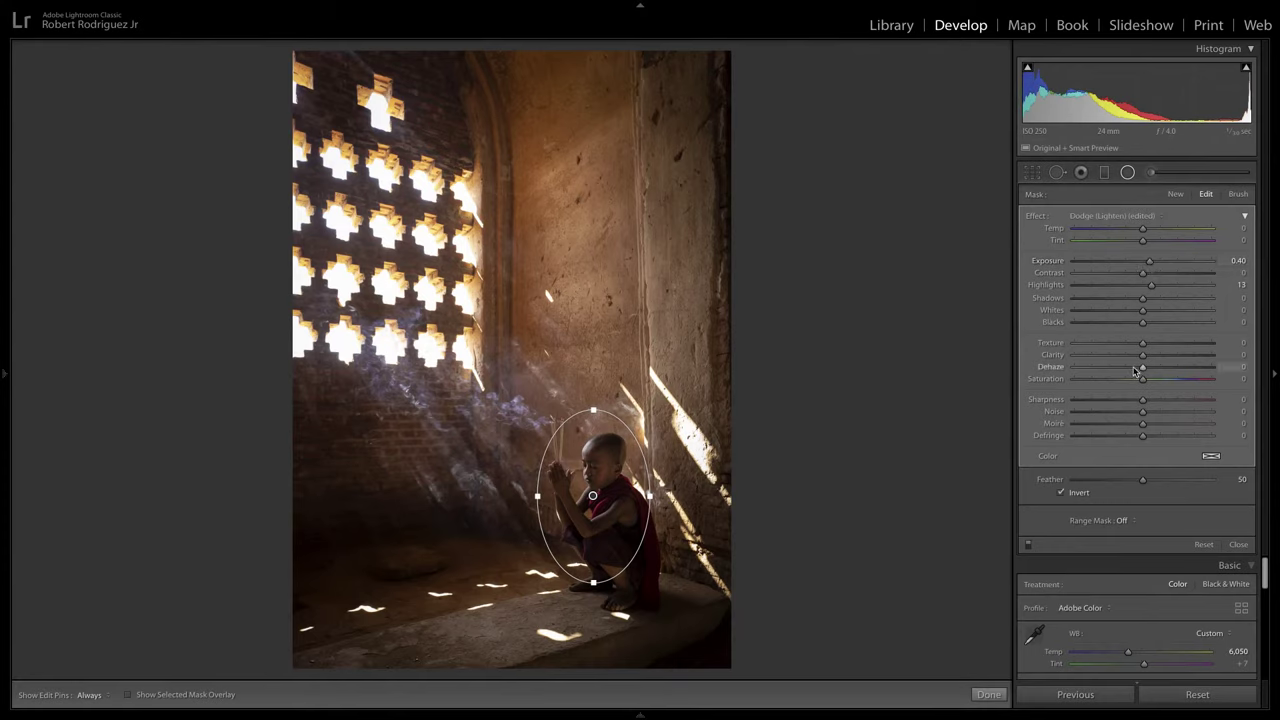
left_click_drag(1142, 356, 1145, 357)
- Add a diagonal graduated filter from the window side toward the boy, with exposure 0.00 and clarity -23
left_click(1103, 175)
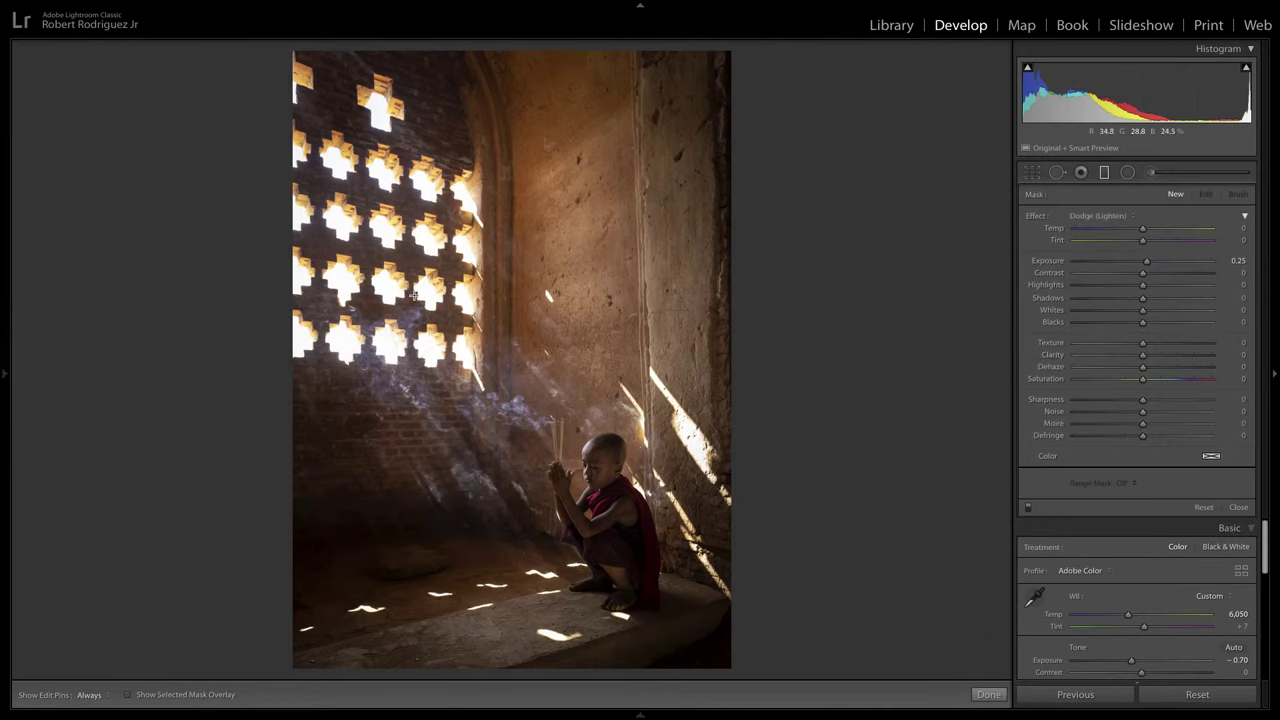
left_click_drag(458, 325, 578, 430)
left_click_drag(402, 252, 347, 208)
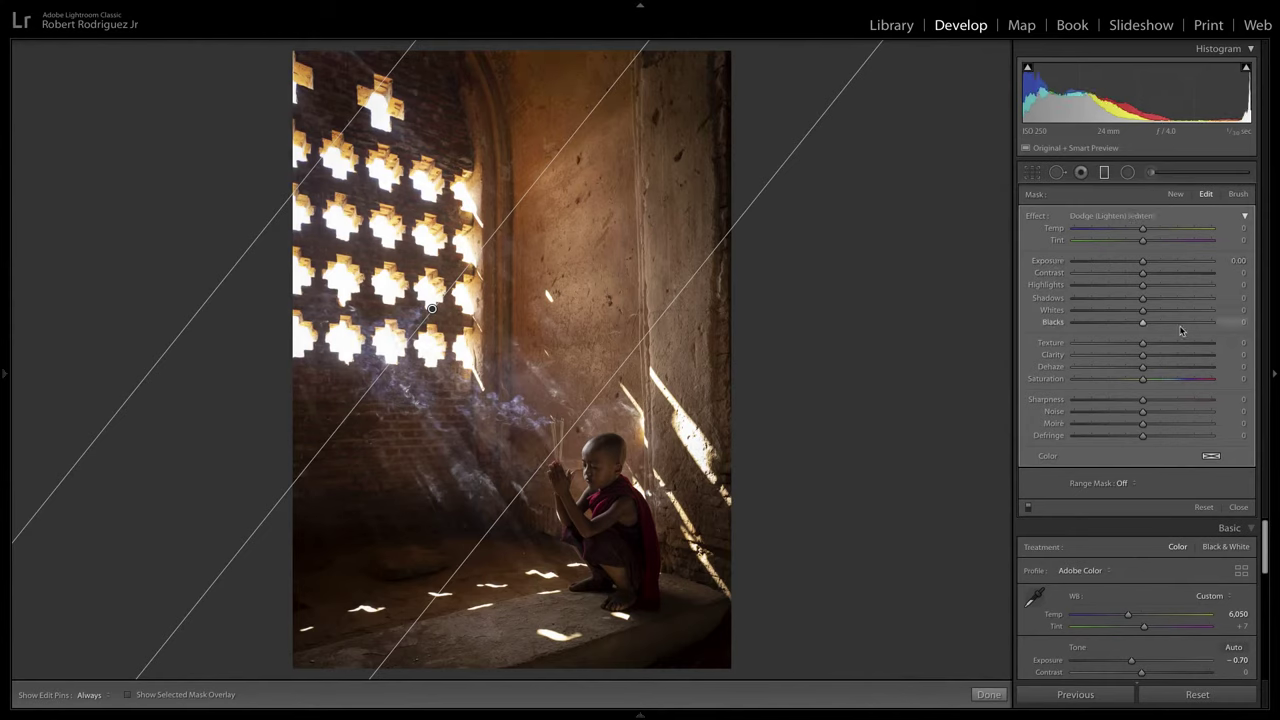
left_click_drag(1143, 357, 1127, 363)
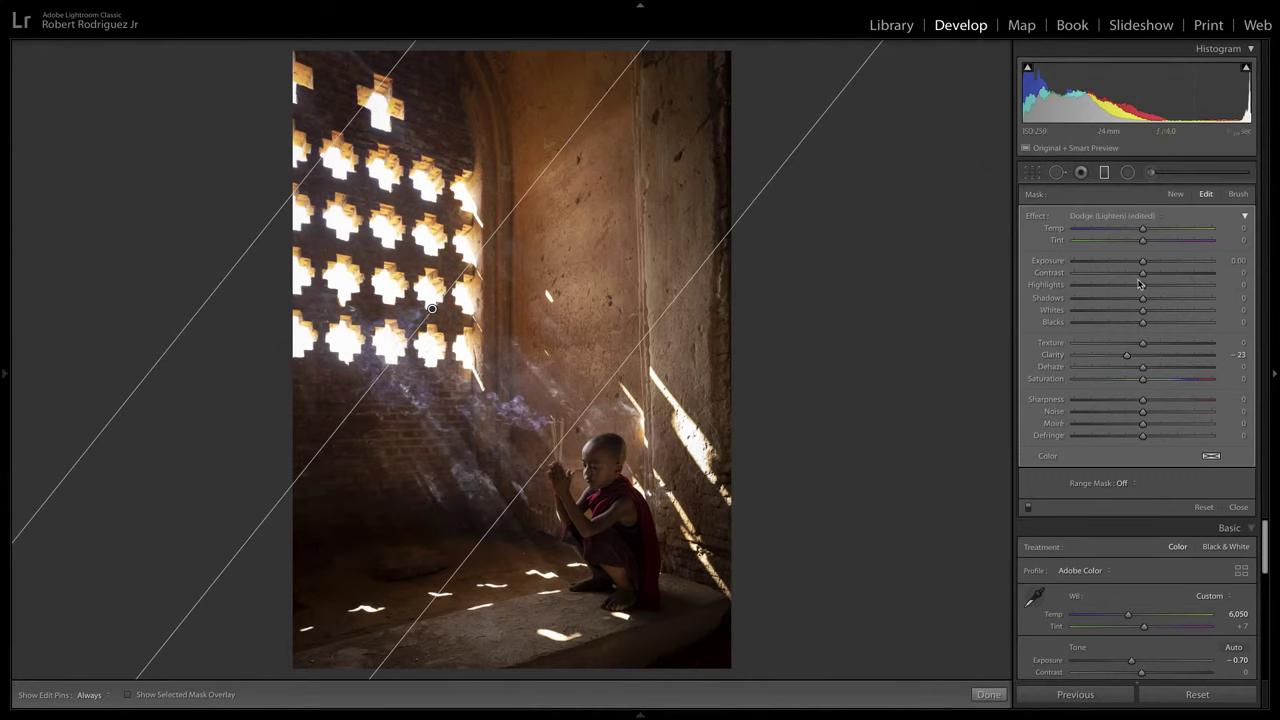
- Set the diagonal graduated filter's highlights to -11 and finish editing the filter
left_click_drag(1141, 287, 1134, 286)
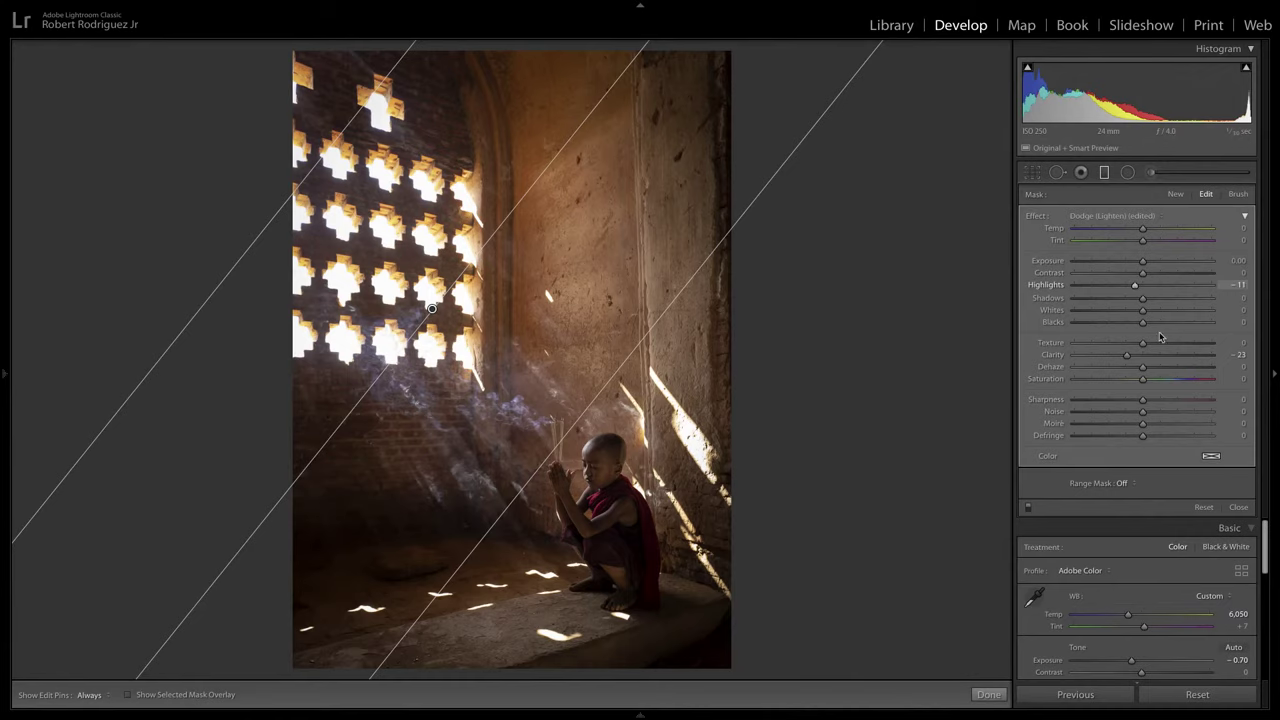
left_click(1238, 507)
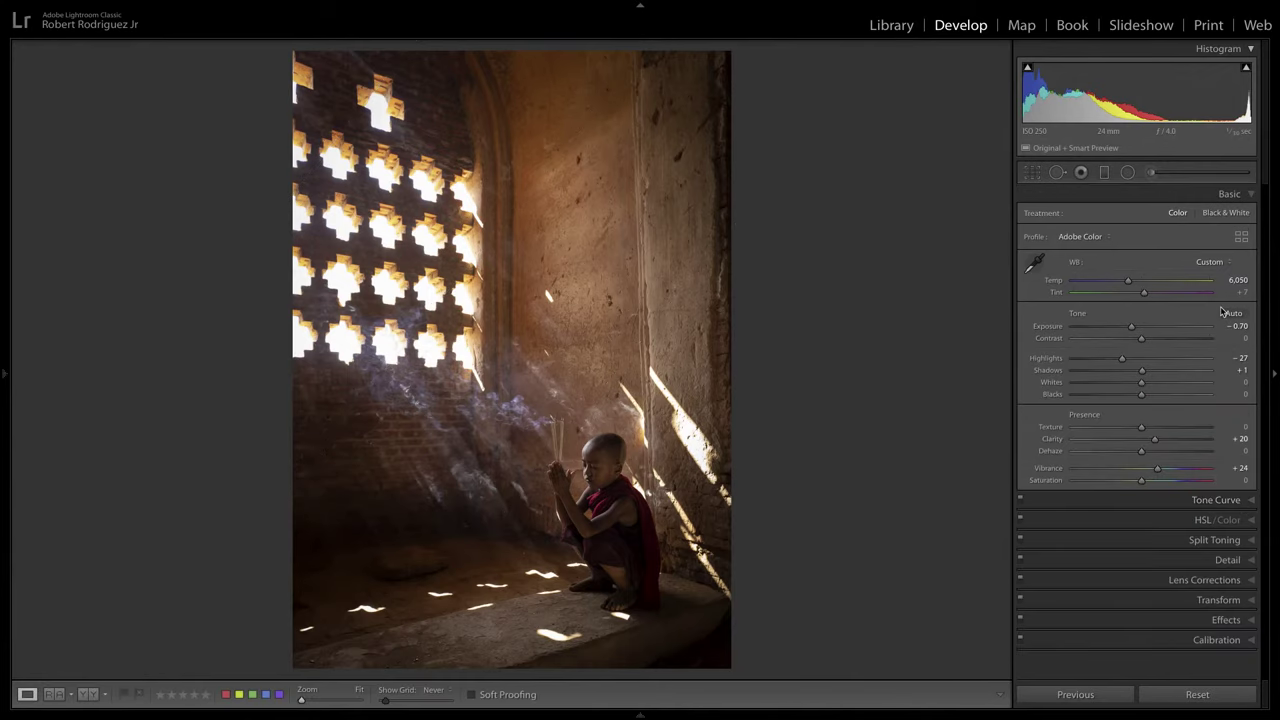
- Set the exposure of the existing radial filter around the boy to 0.41 and compare the photo before and after editing
left_click(1127, 173)
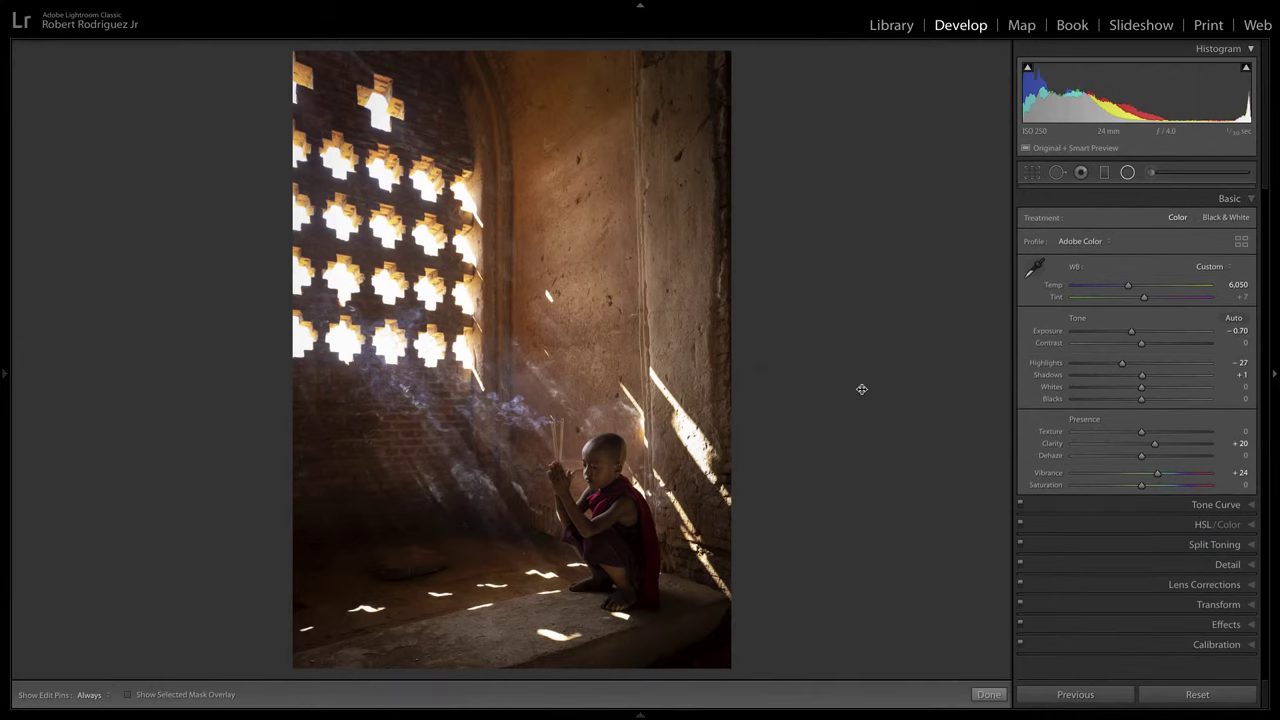
left_click(595, 495)
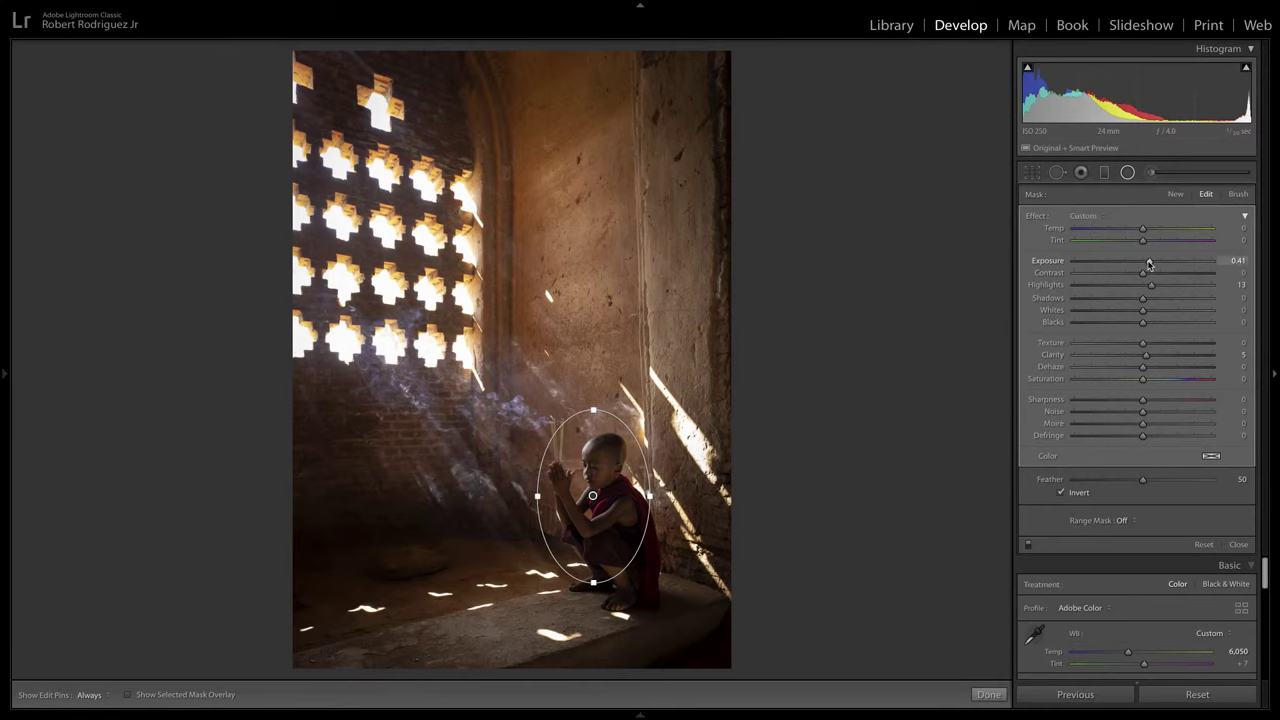
left_click(1237, 544)
key("y")
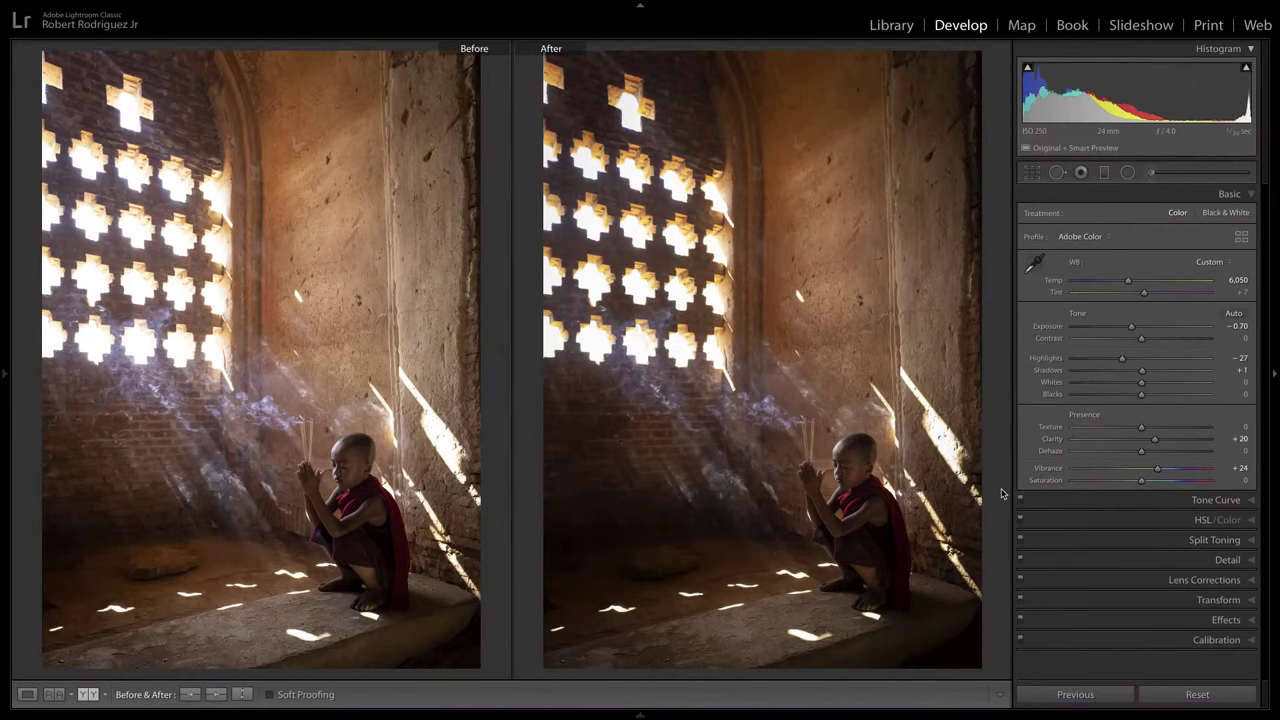
- Open the PB280164 2 kite photo from the library grid in a large view and cycle through its info overlay
key("g")
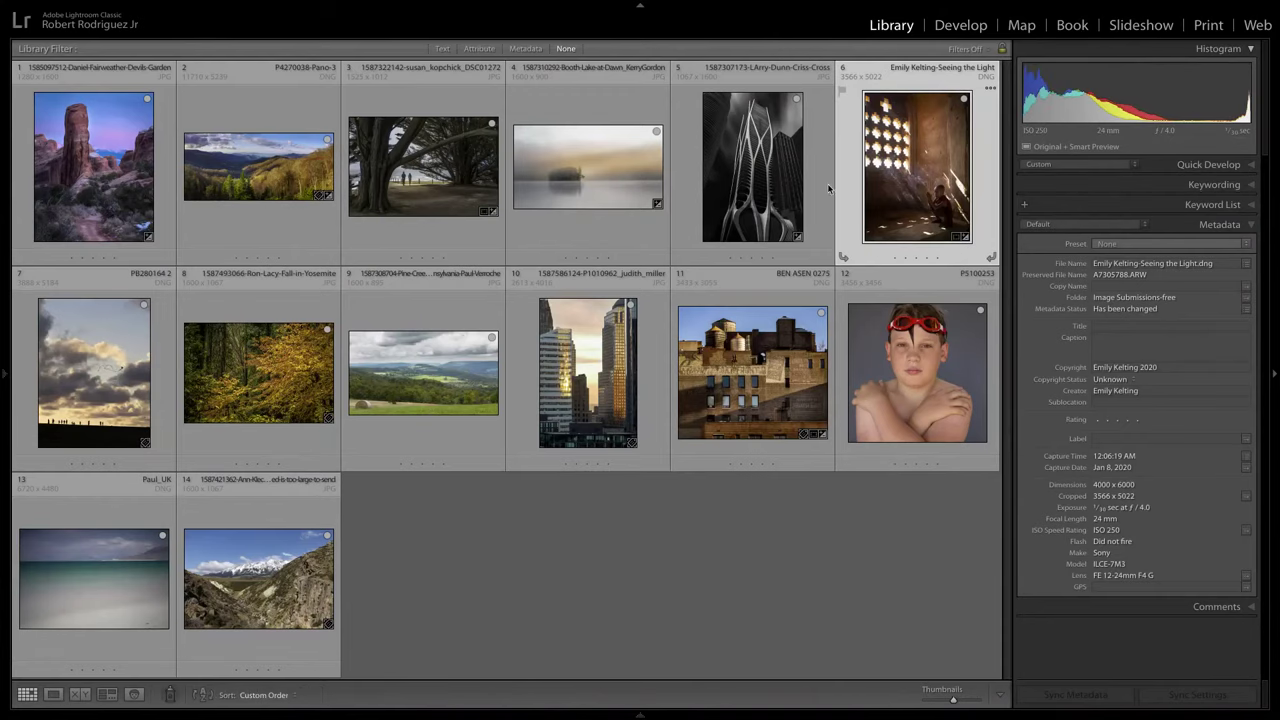
double_click(90, 372)
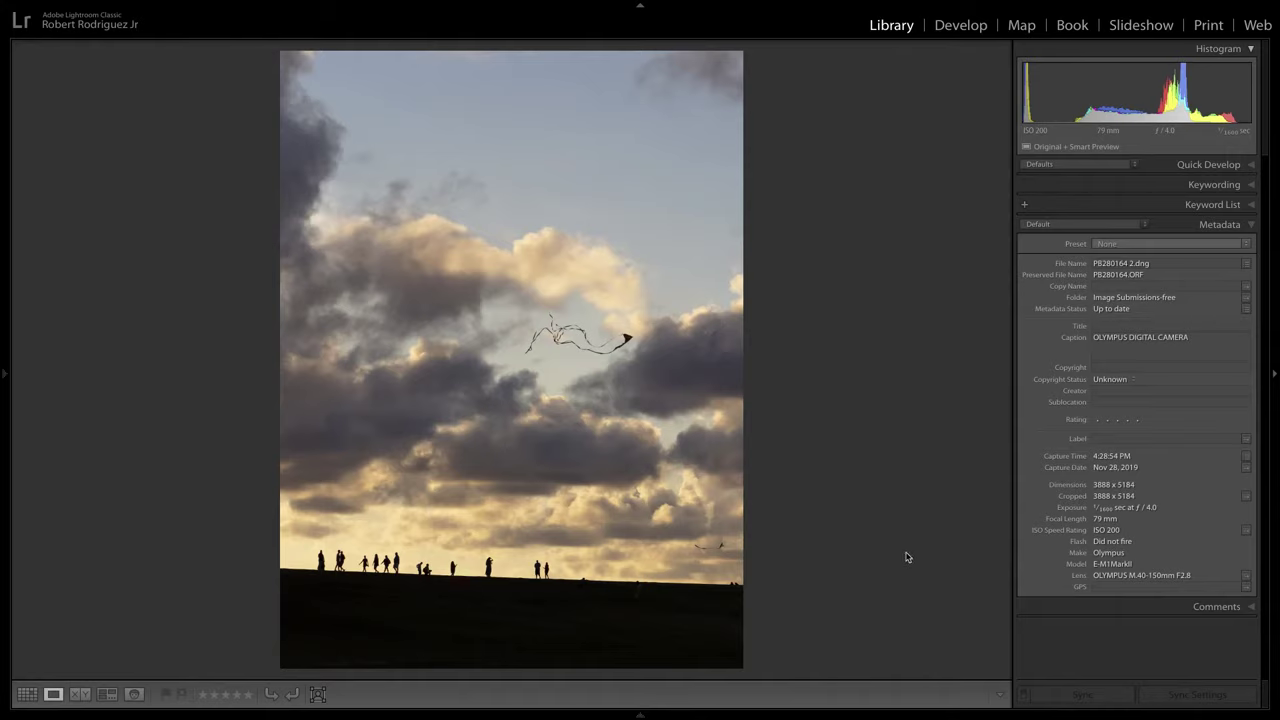
key("i")
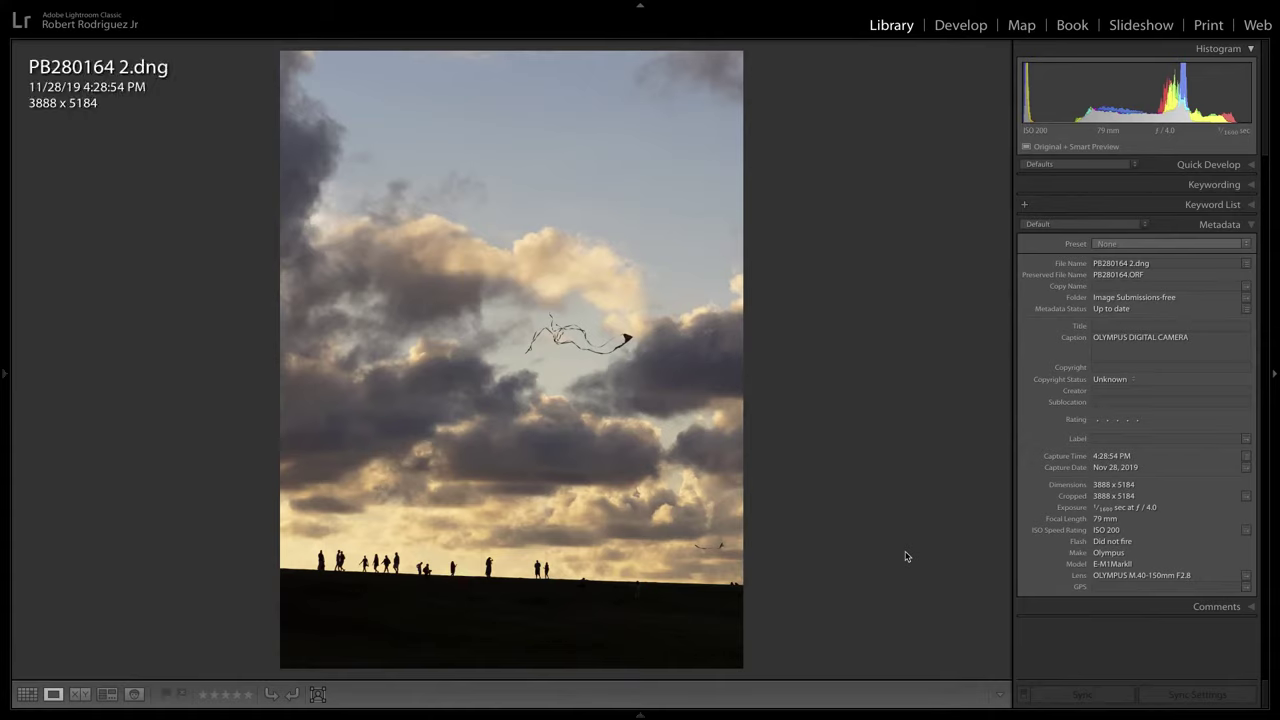
key("i")
key("i")
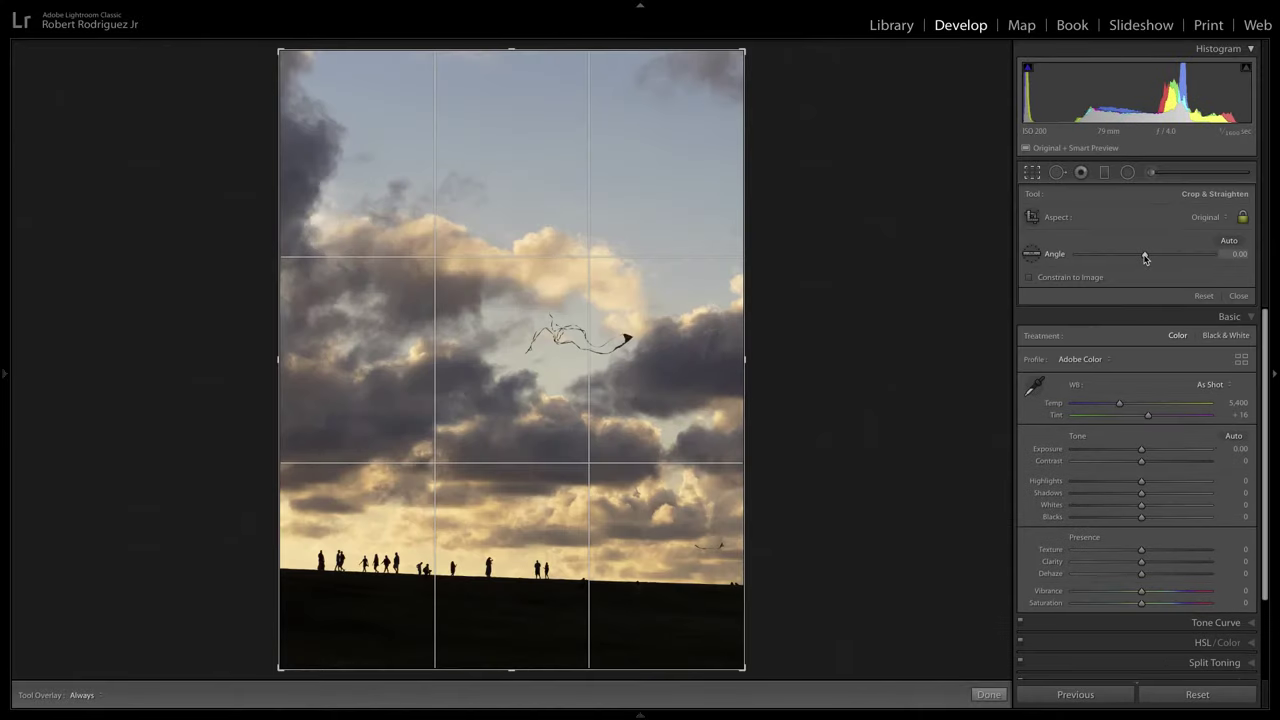
- Try straightening the kite photo's horizon with a crop angle of -1.91 and reset the crop
left_click_drag(1145, 257, 1142, 259)
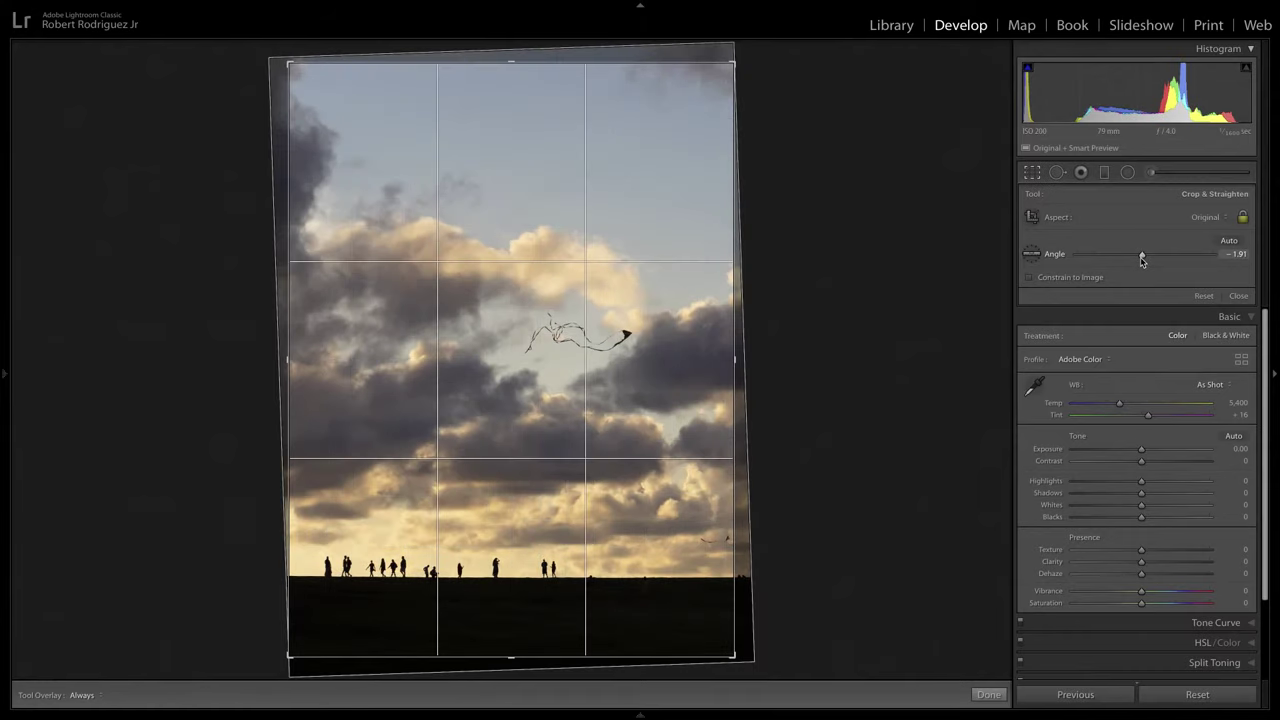
key("Return")
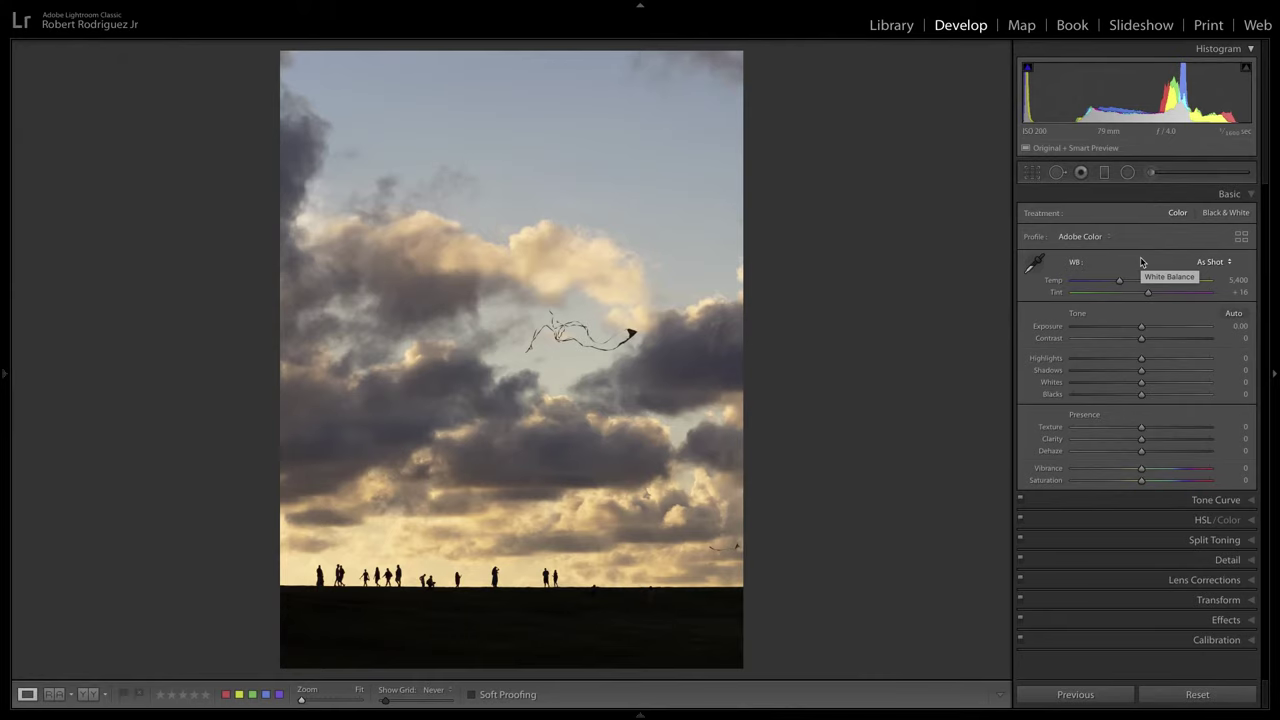
key("r")
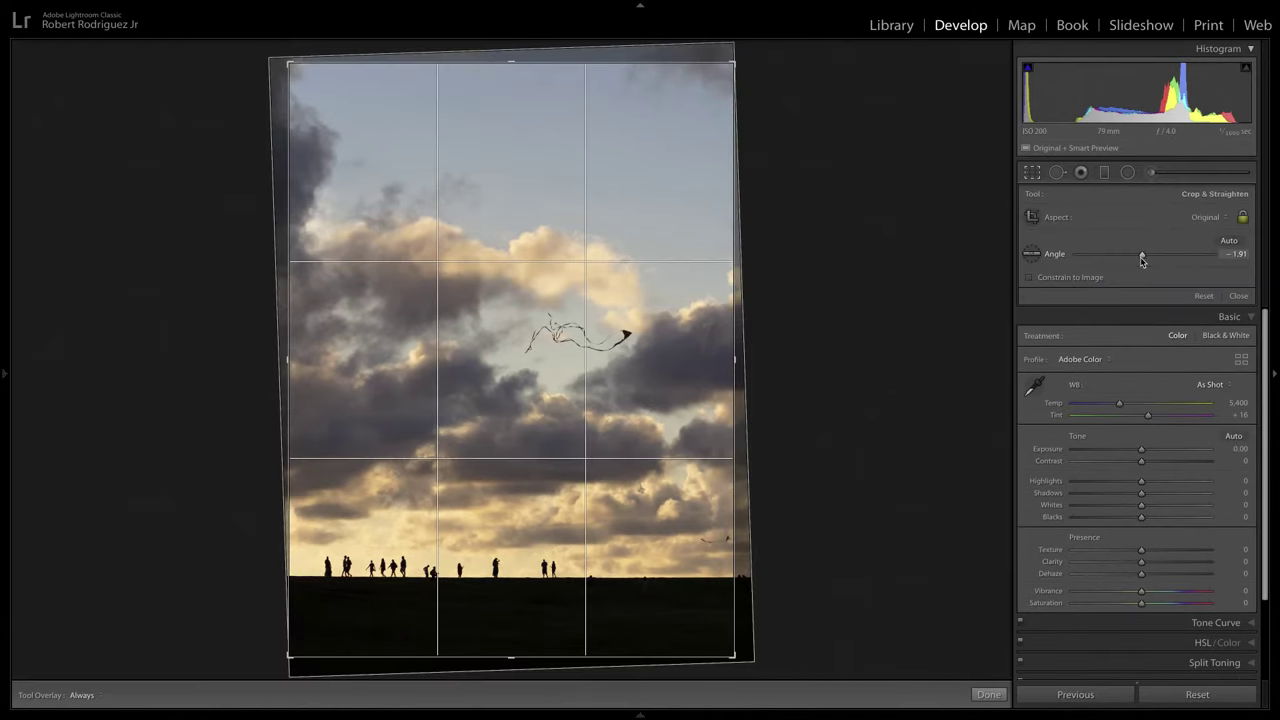
left_click(1204, 296)
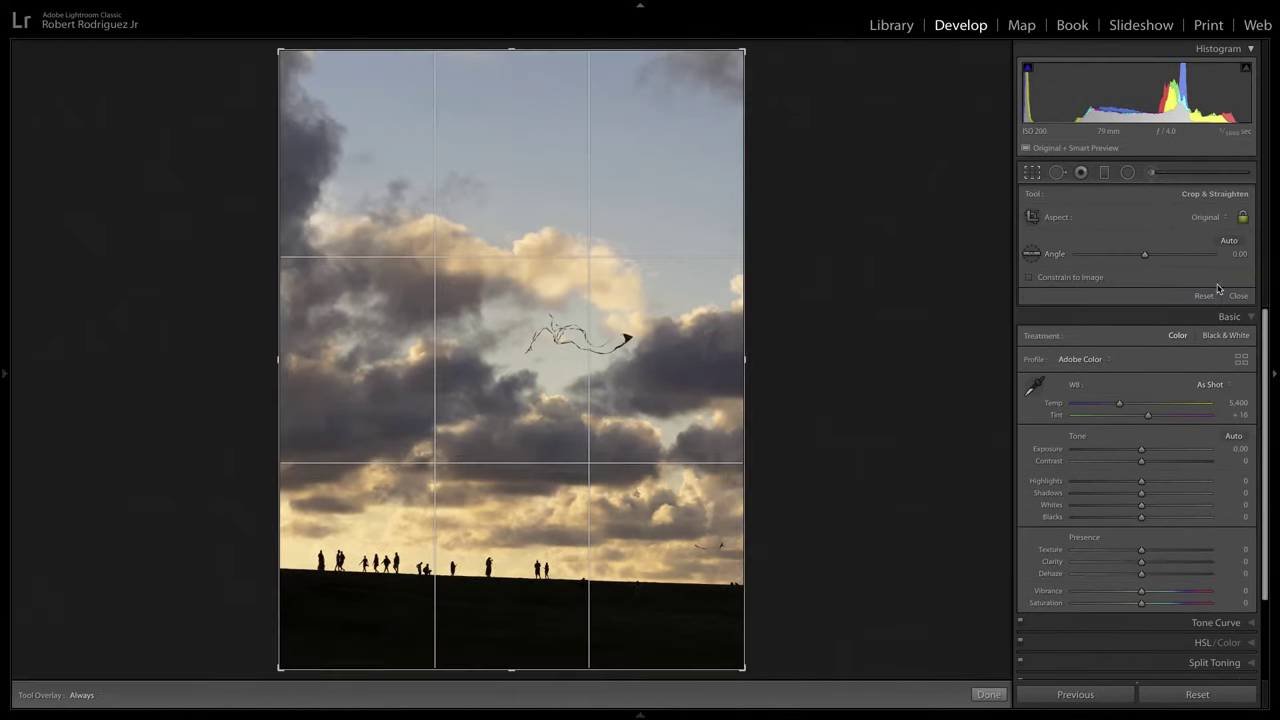
- Straighten the kite photo with a crop angle of -1.00 and apply the crop
left_click(1239, 254)
type("-1")
key("Return")
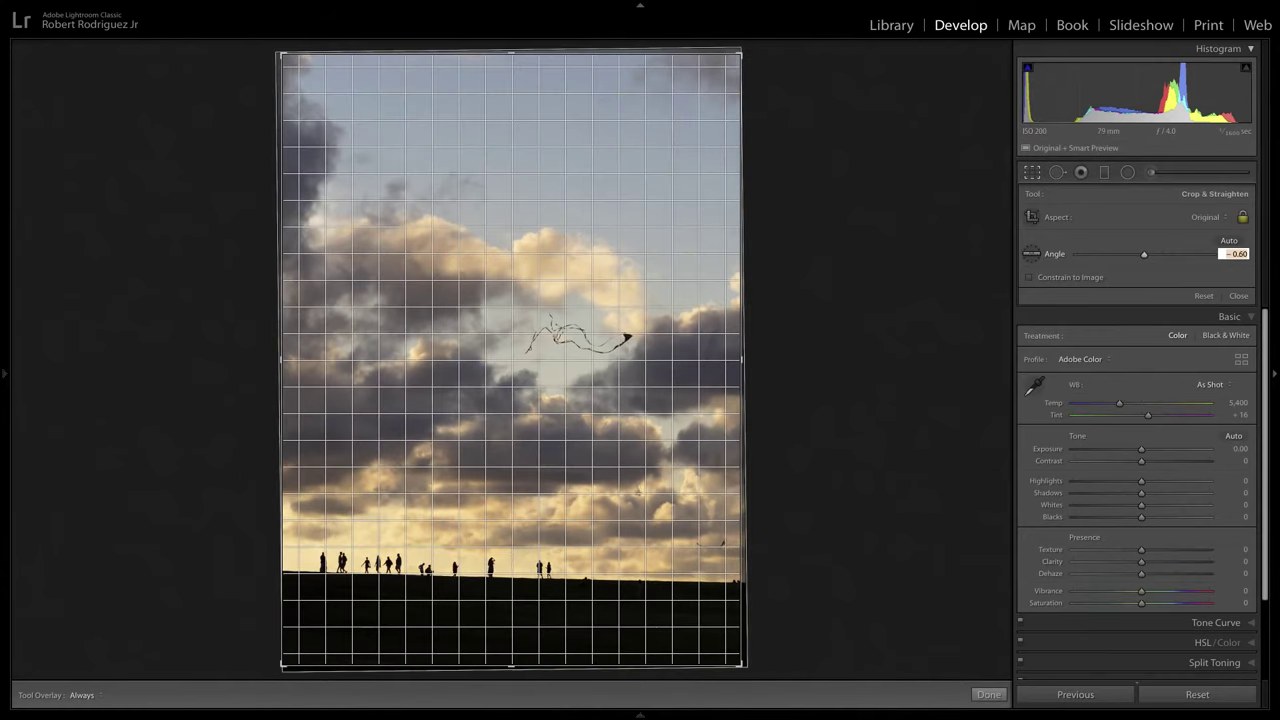
key("r")
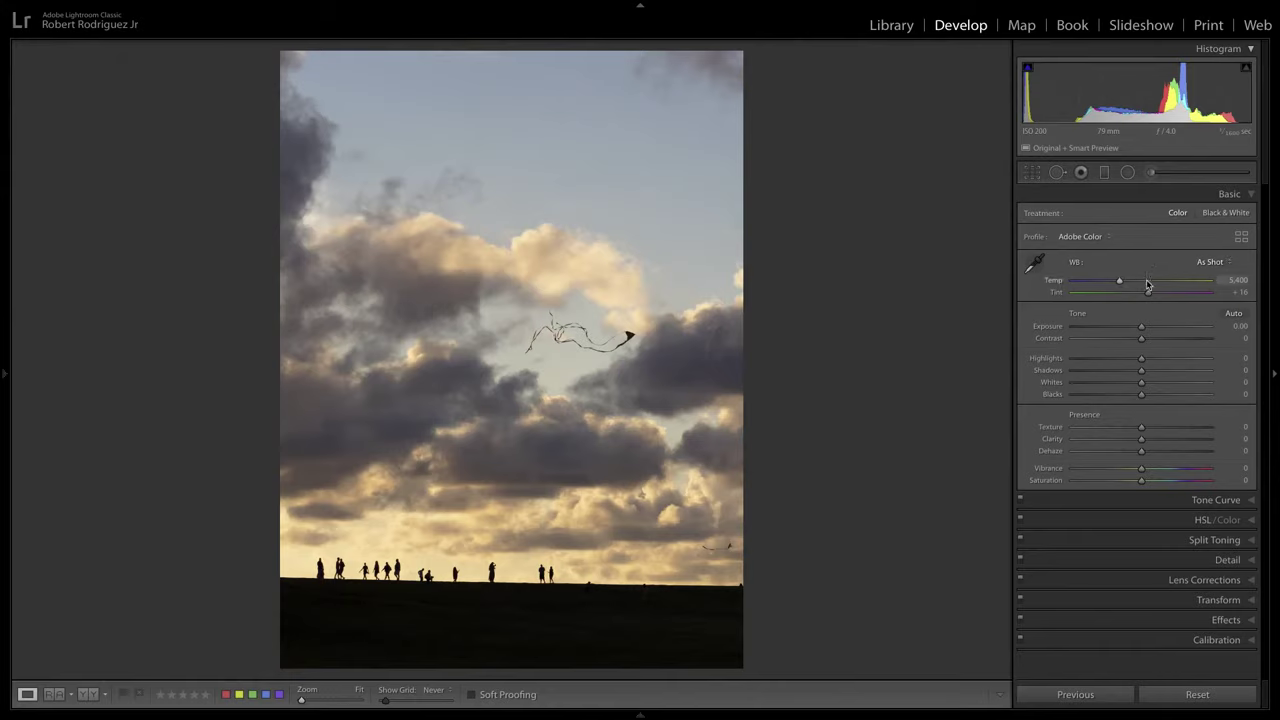
- Set the kite photo's highlights to -43, whites to +29, blacks to -6, clarity to +1 and temperature to 5,157
left_click_drag(1141, 360, 1111, 365)
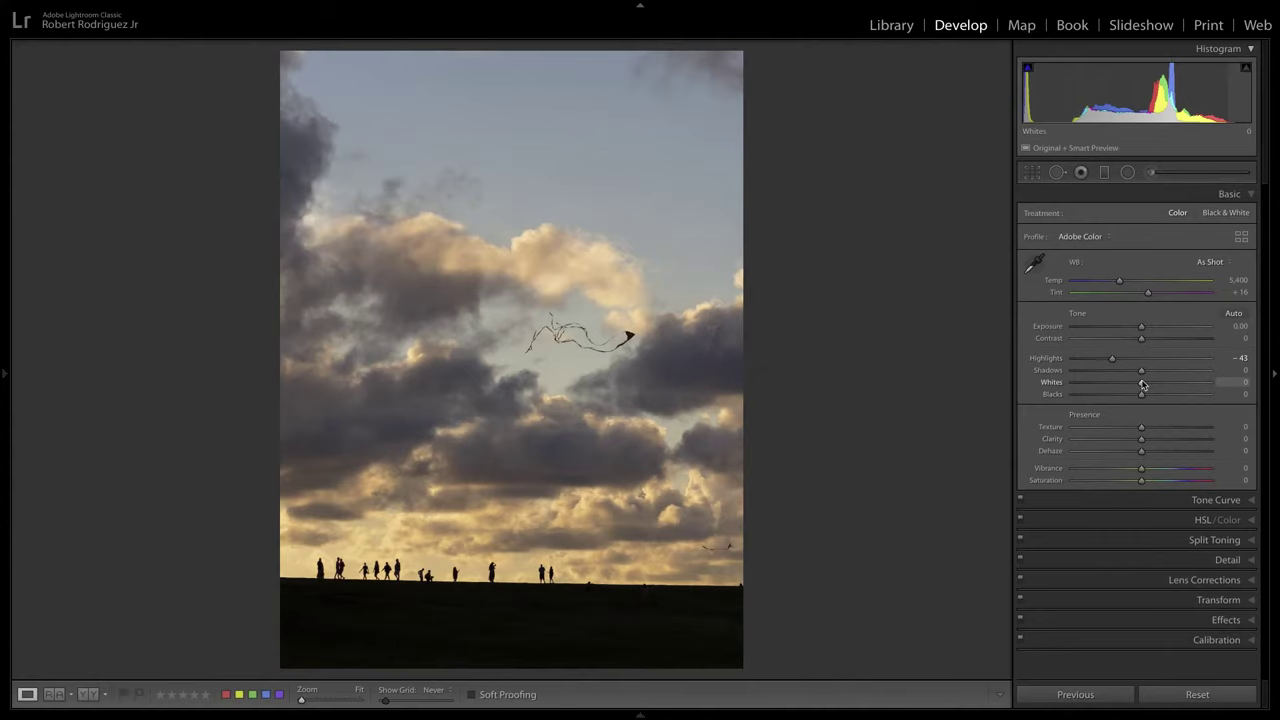
mouse_move(1142, 384)
left_mouse_down()
mouse_move(1160, 386)
mouse_move(1136, 397)
left_mouse_up()
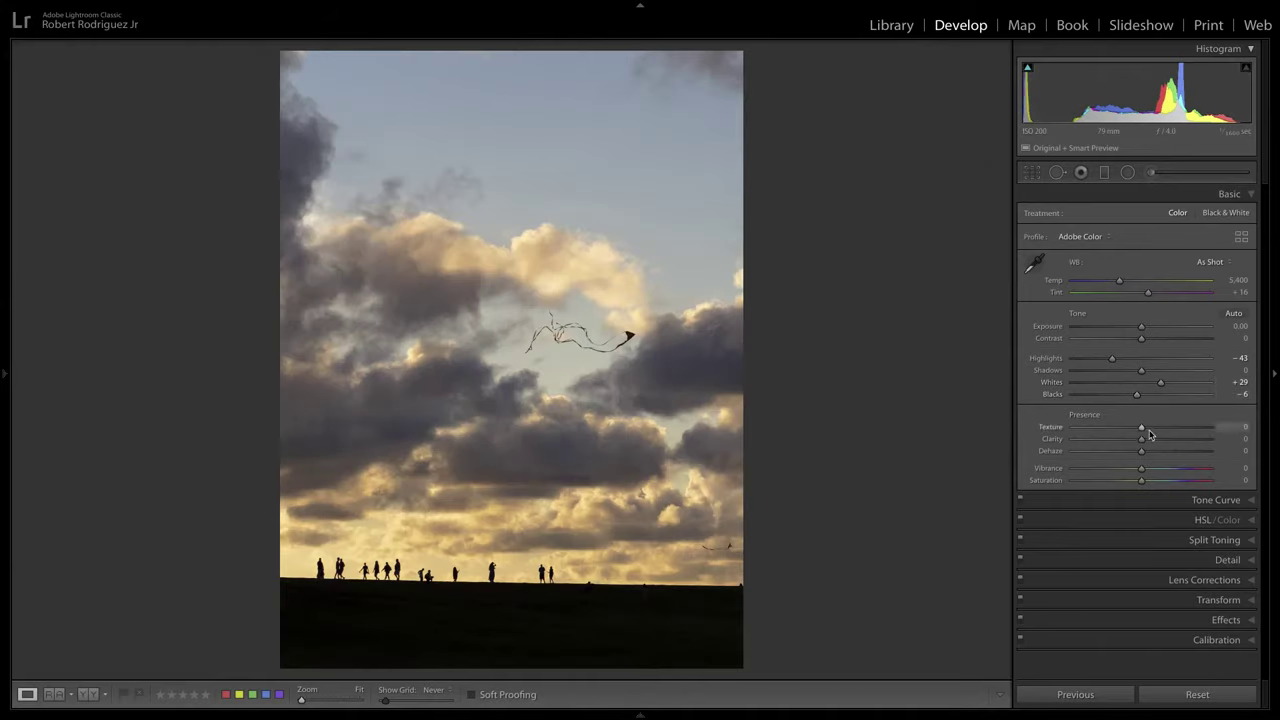
left_click_drag(1145, 441, 1146, 441)
left_click_drag(1120, 284, 1118, 288)
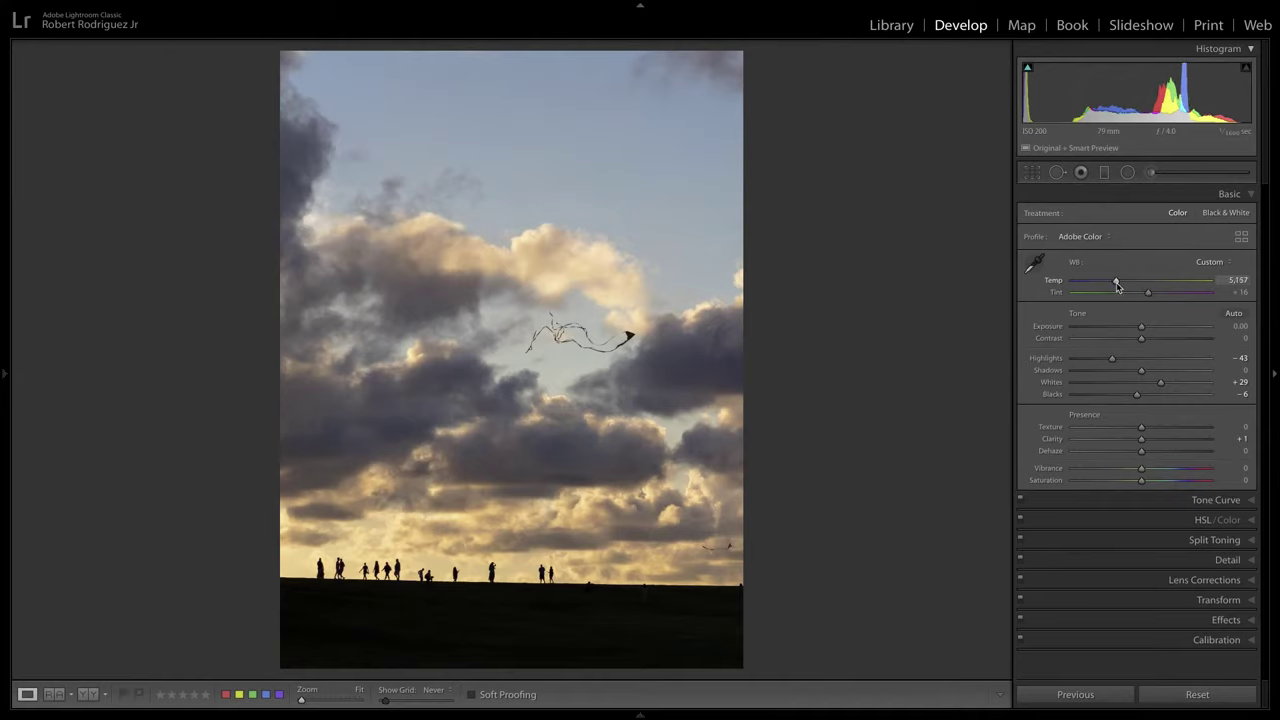
- Darken the sky with blue luminance at -18 and raise the photo's vibrance to +22
left_click(1216, 519)
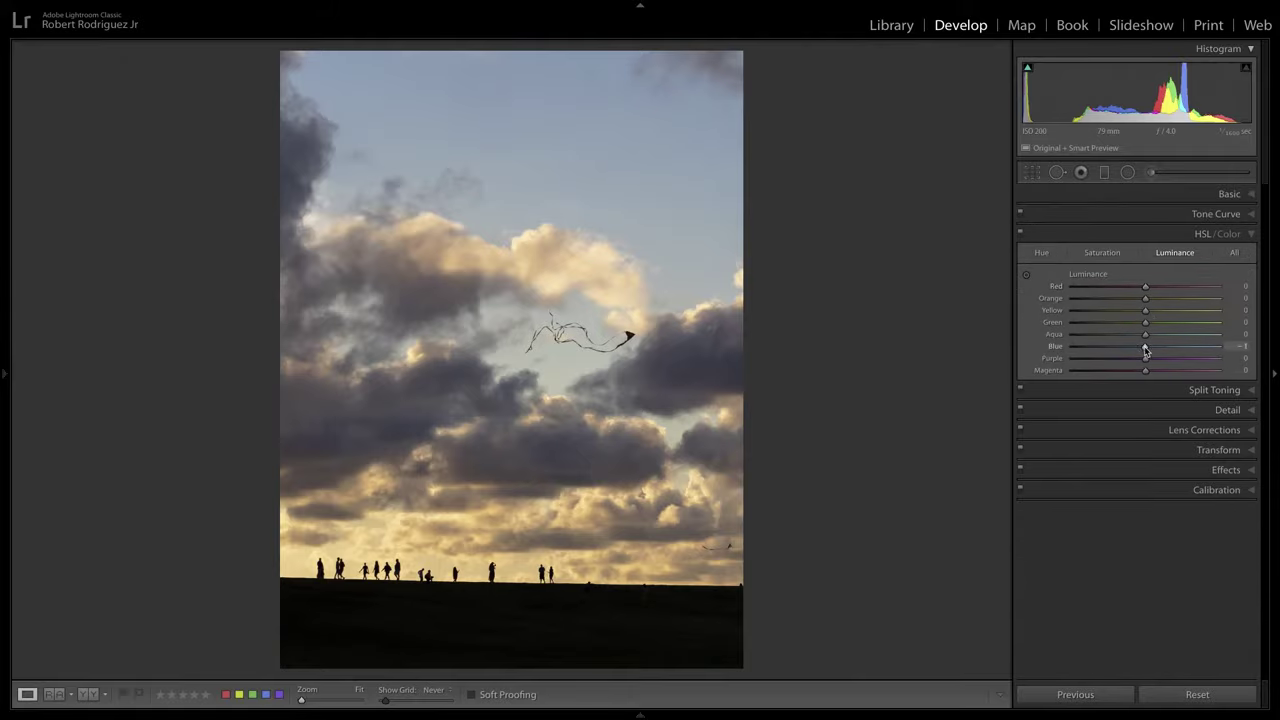
left_click_drag(1146, 350, 1134, 357)
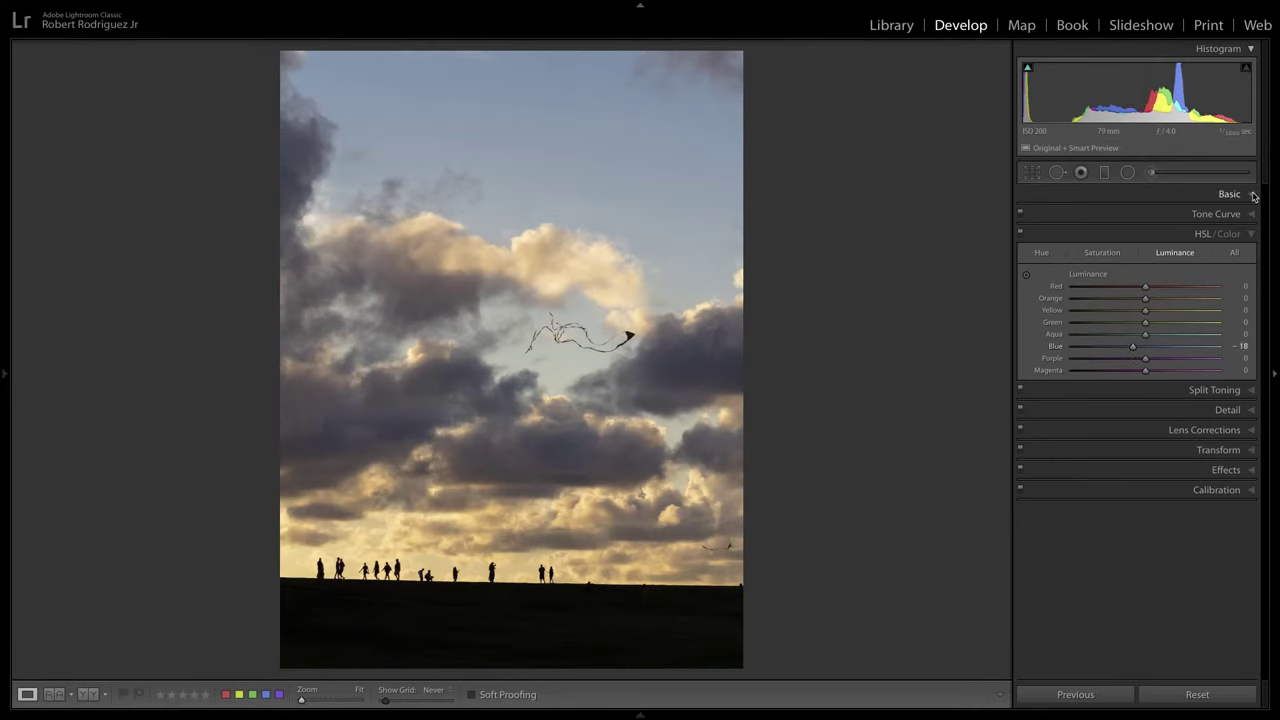
left_click(1250, 195)
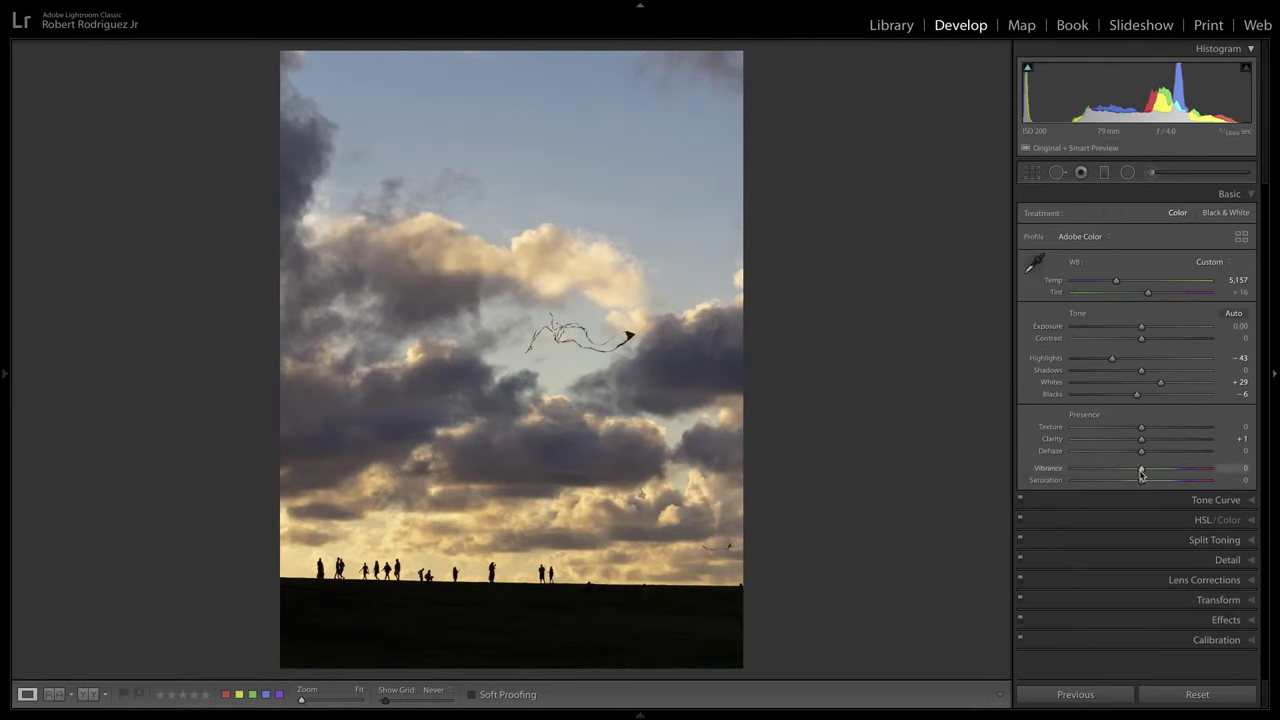
left_click_drag(1143, 471, 1154, 472)
left_click_drag(1154, 472, 1156, 472)
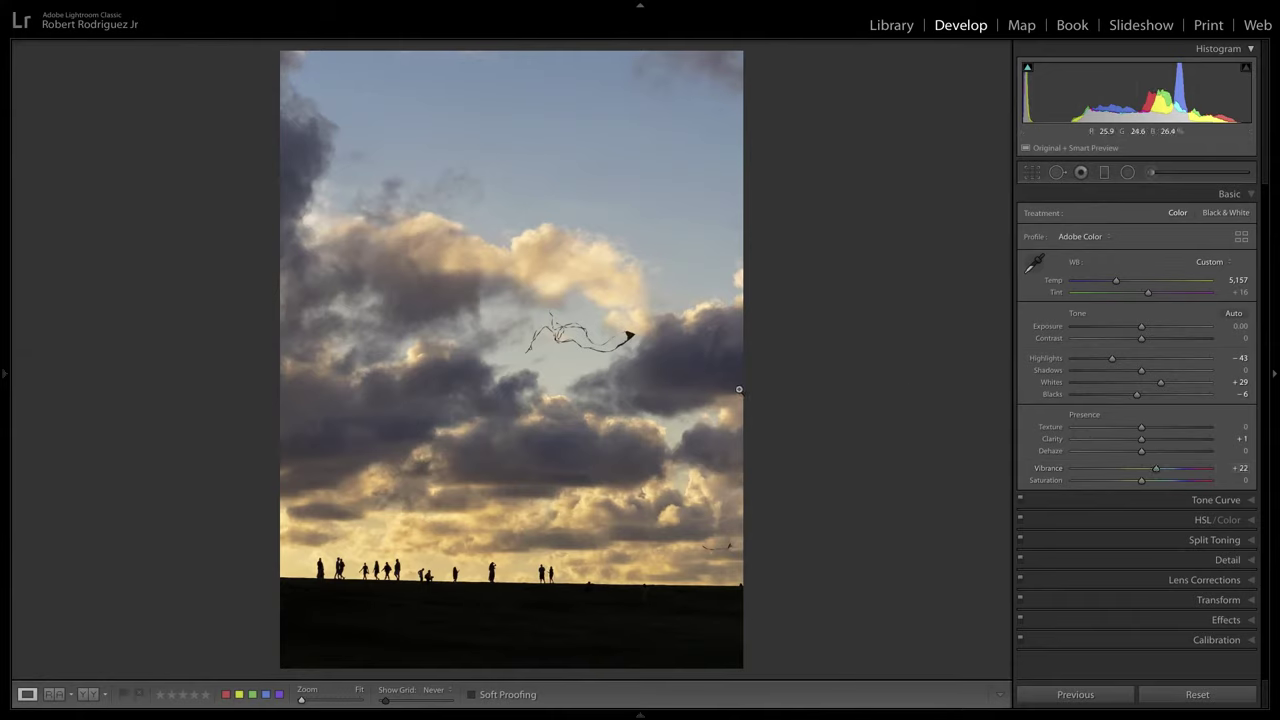
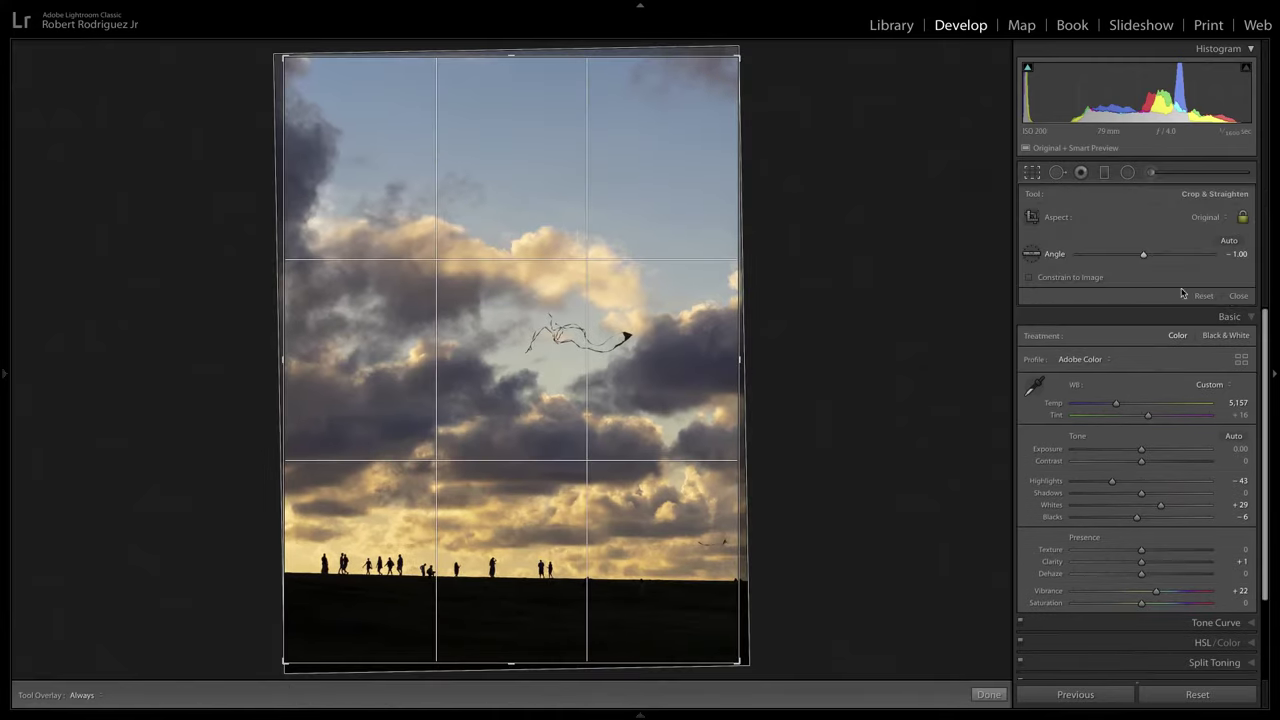
- Level the horizon further by setting the crop angle to -2.00 and apply the crop
left_click(1238, 254)
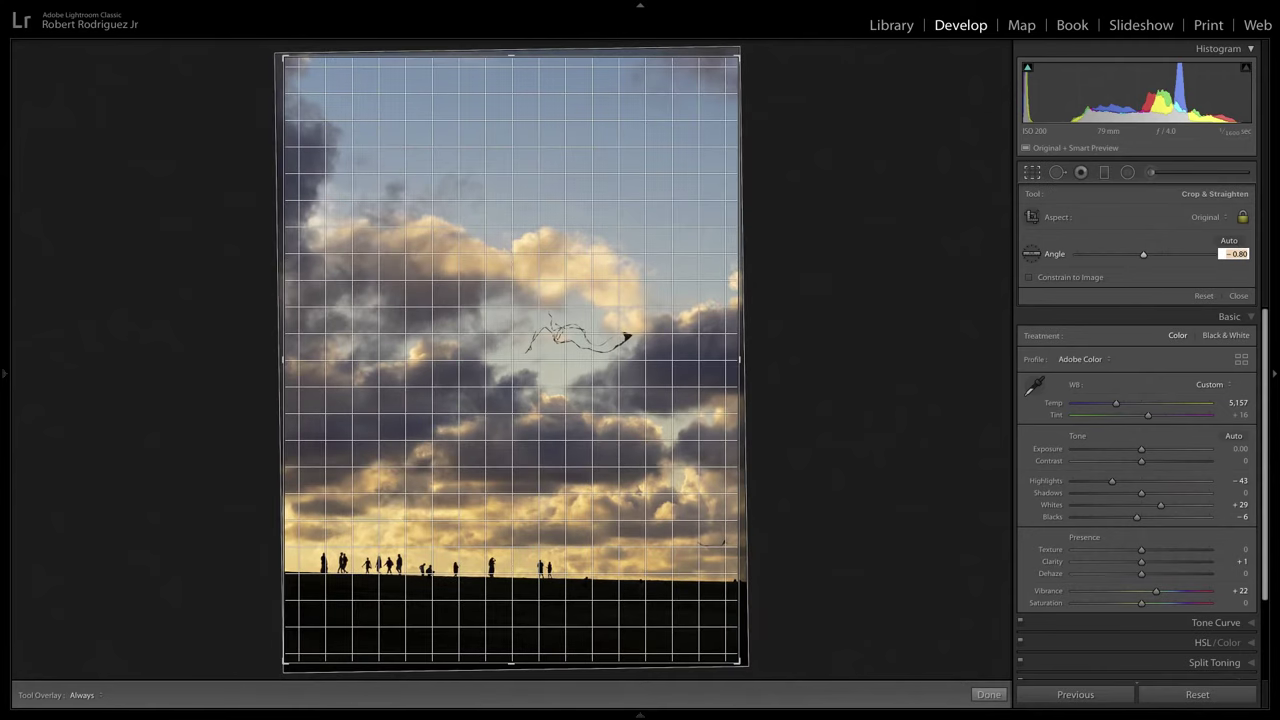
type("-1.2")
key("Return")
key("Down")
key("Down")
key("Down")
key("Down")
key("Down")
key("Down")
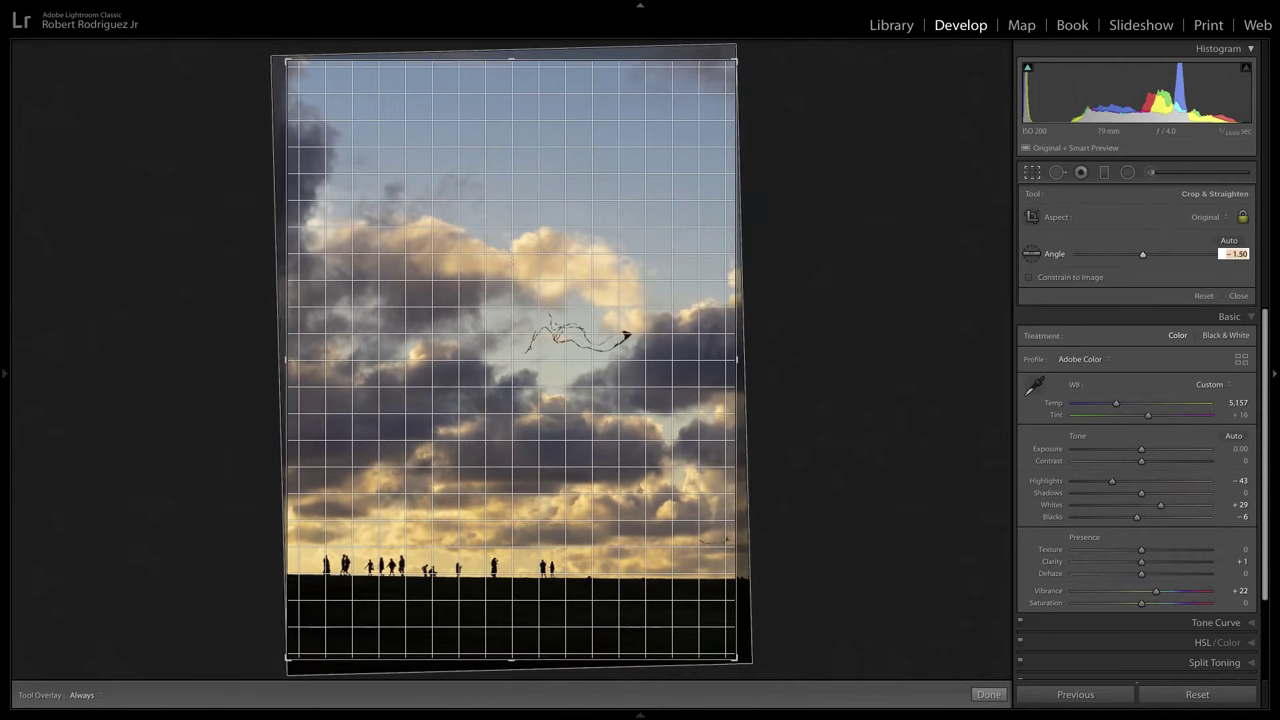
key("Down")
key("Down")
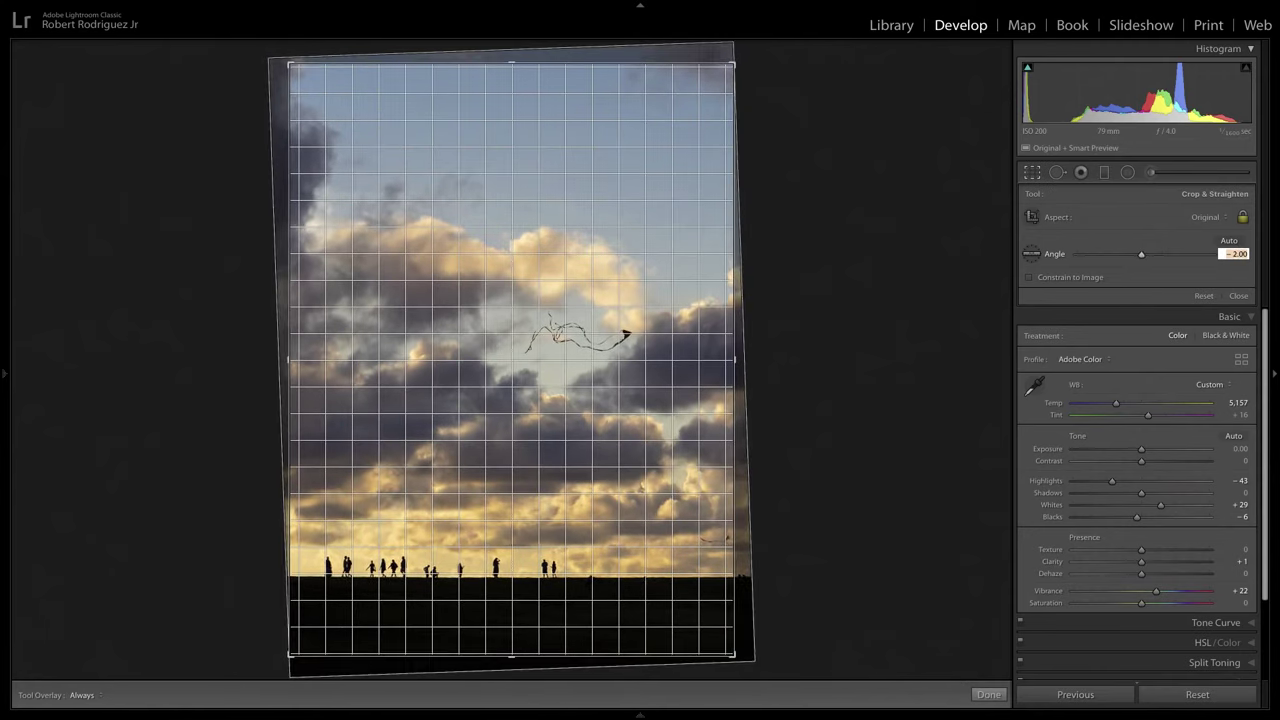
left_click(1238, 295)
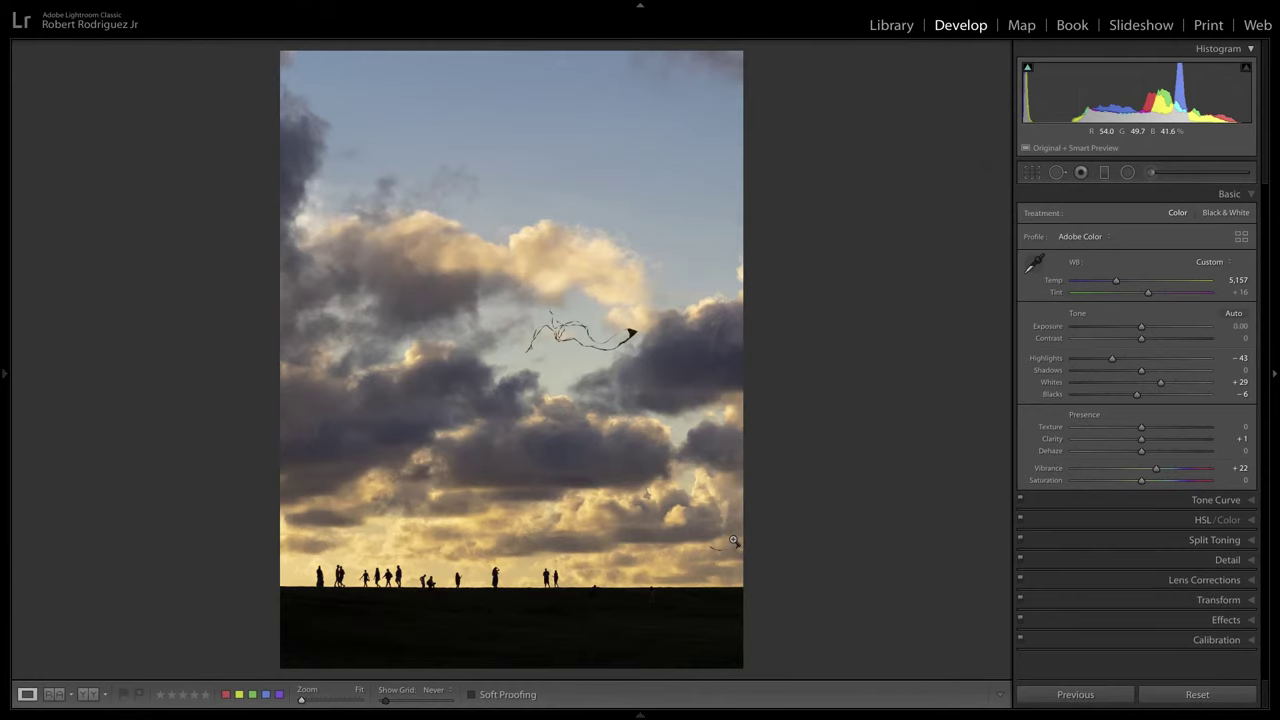
- Reset all develop and crop adjustments on the kite photo
key("r")
left_click(1197, 694)
key("r")
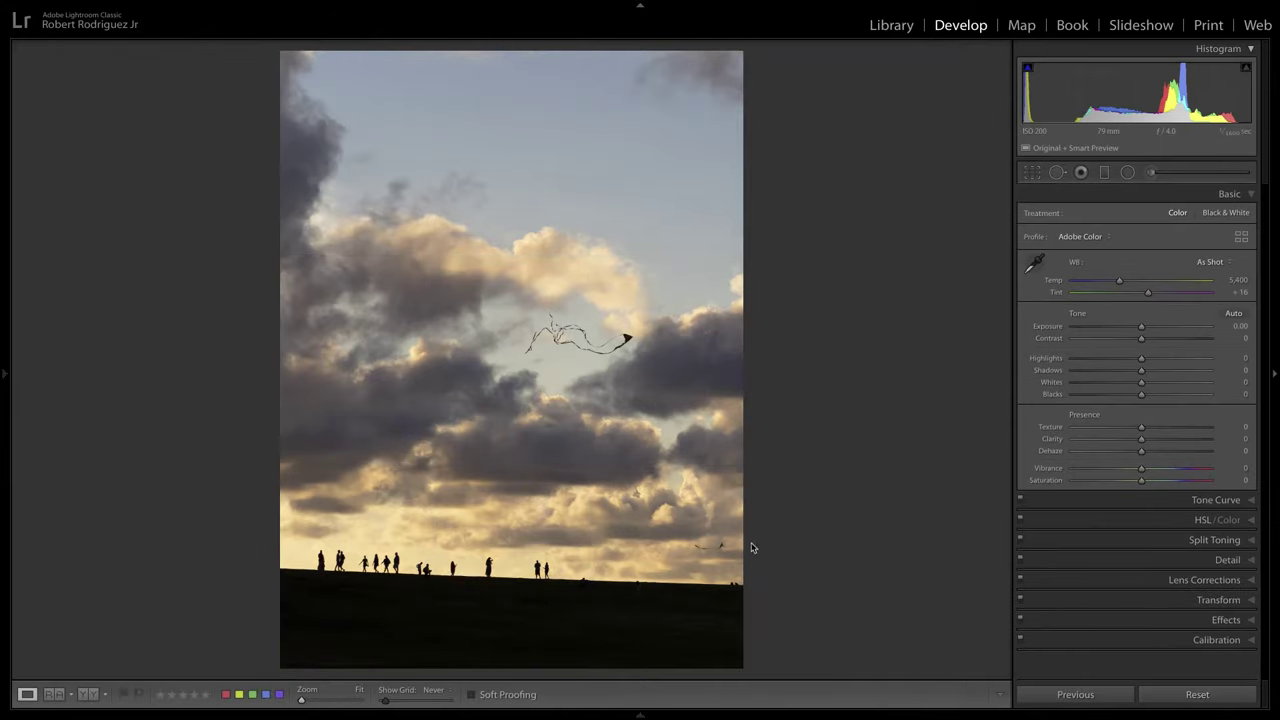
- Try a slightly tighter crop that trims the dark ground and the small kite near the photo's edge, and undo it
key("r")
left_click_drag(742, 667, 726, 658)
key("Return")
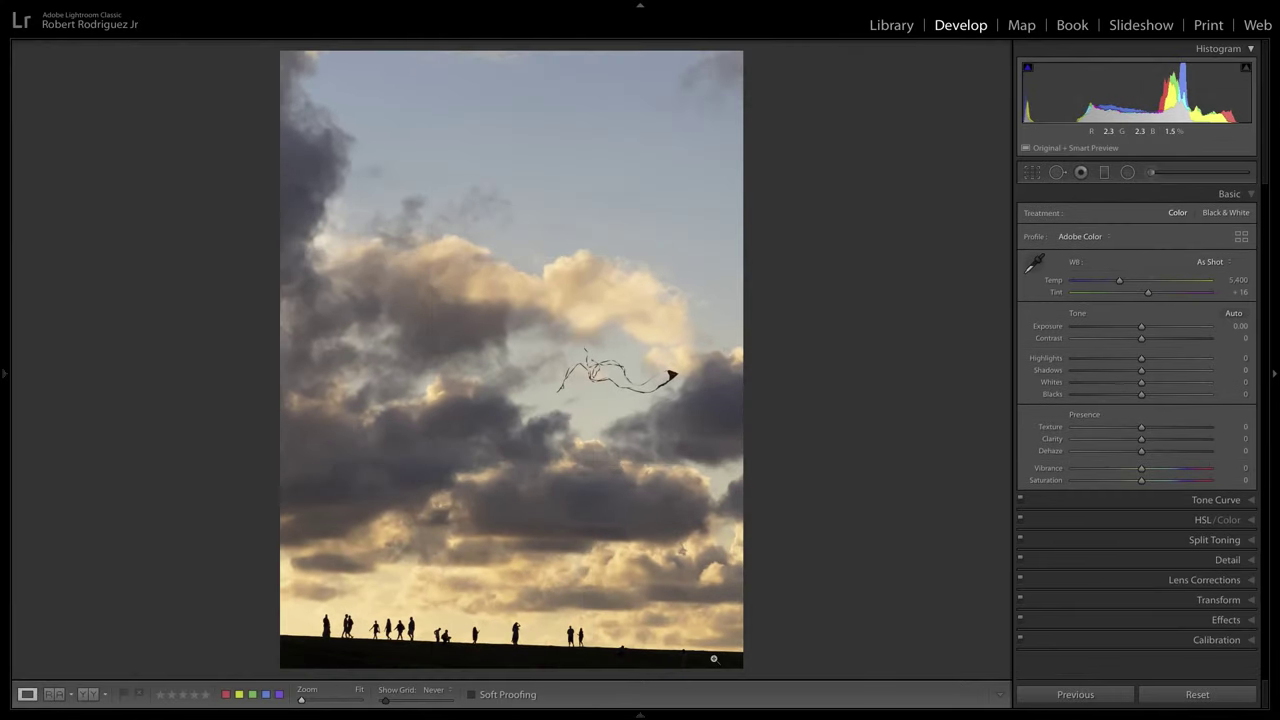
key("r")
key("ctrl+z")
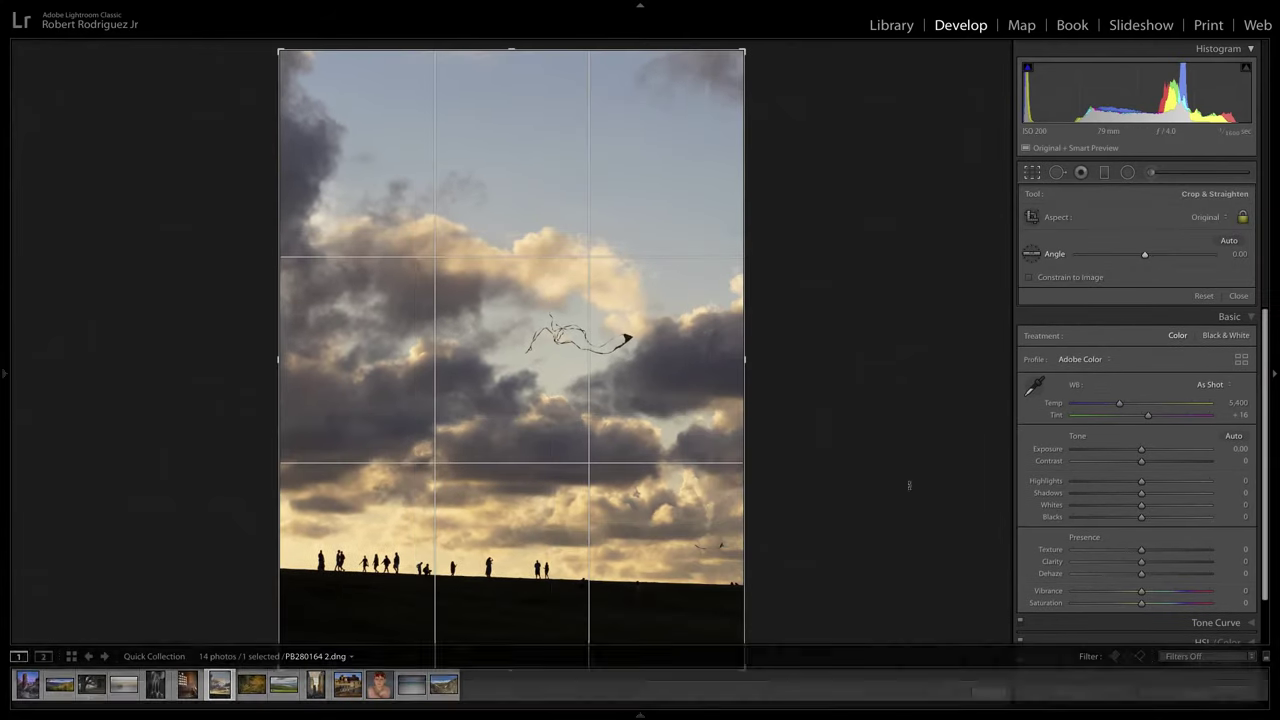
key("r")
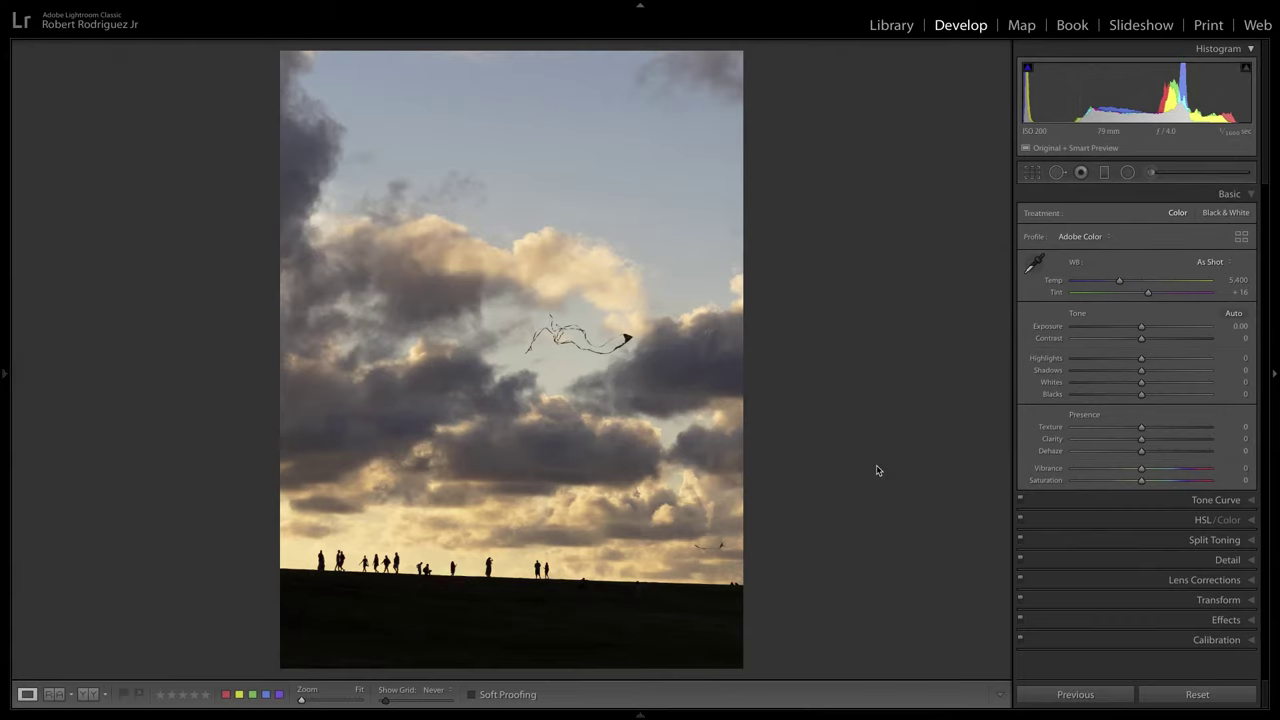
- Open the Fall in Yosemite photo from the library grid, show its exposure and lens info overlay, and view it at actual size
key("g")
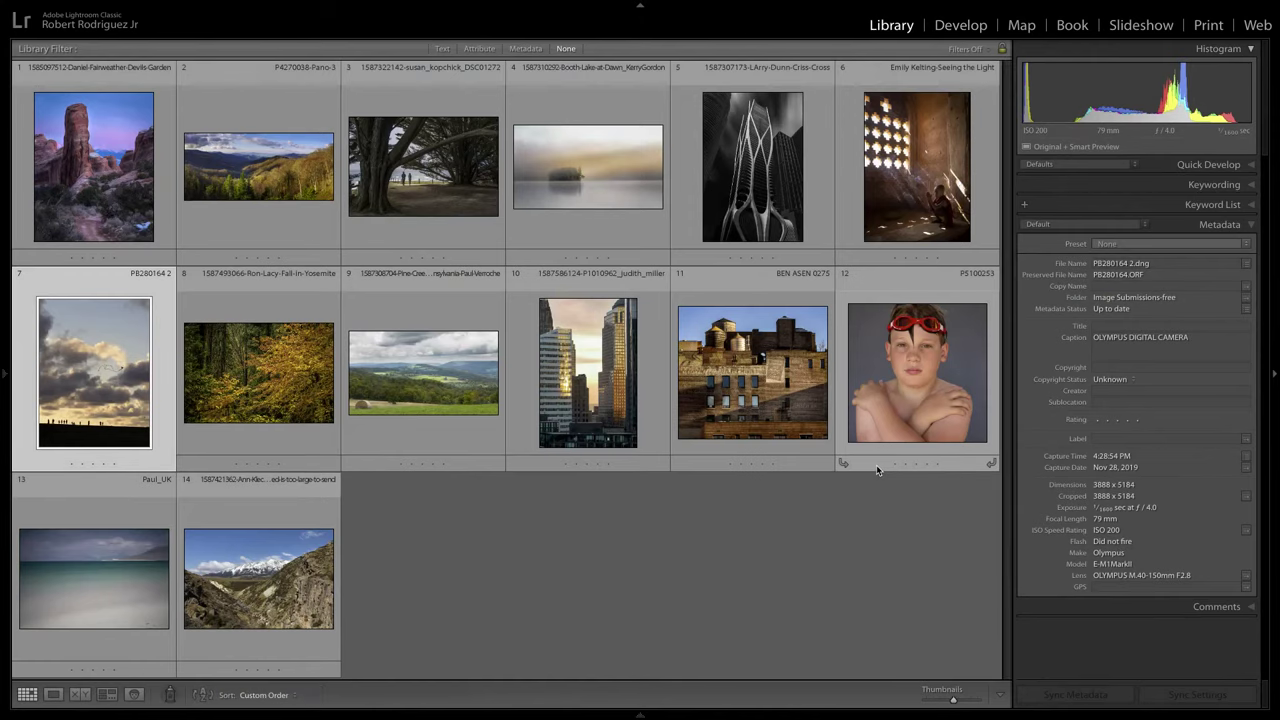
left_click(265, 390)
key("e")
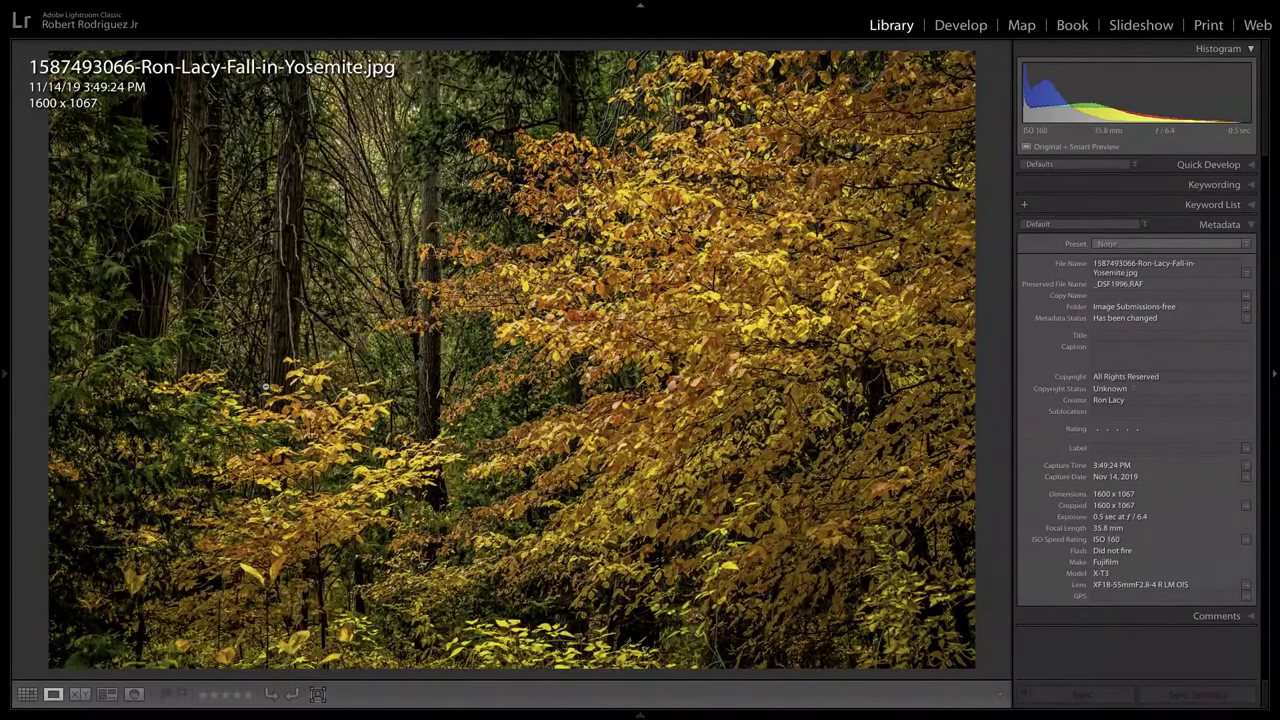
key("i")
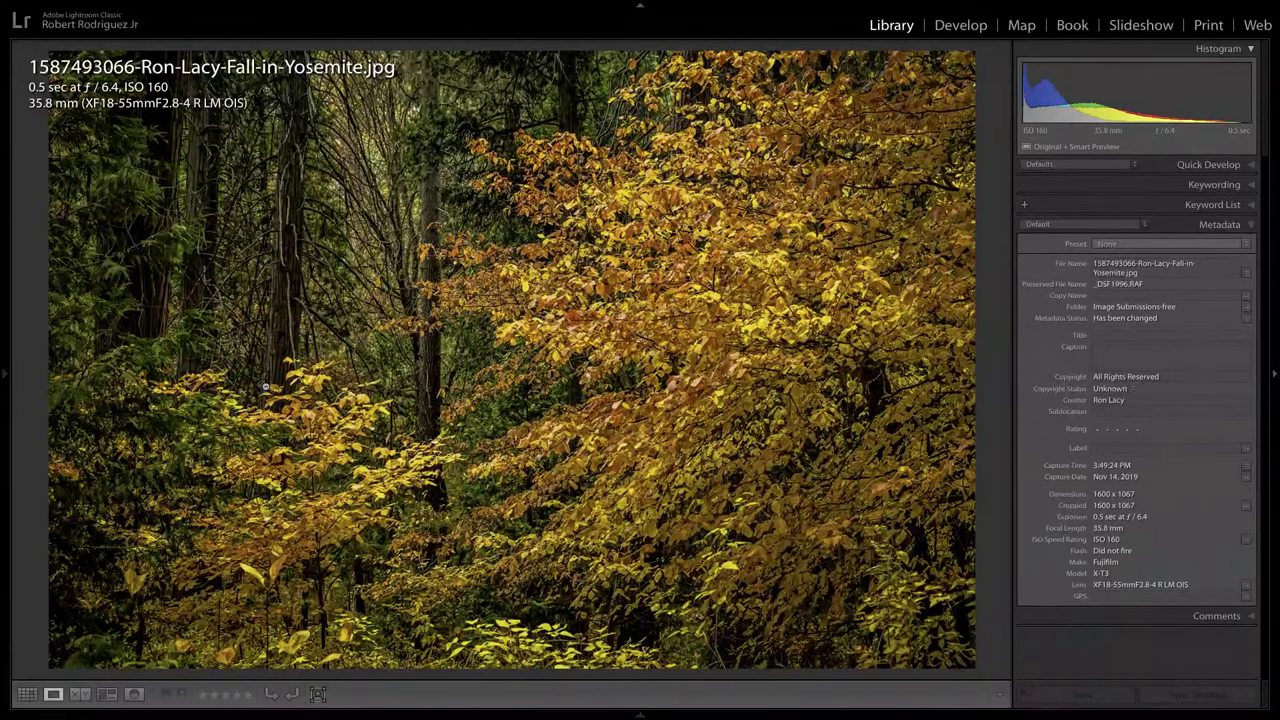
left_click(481, 363)
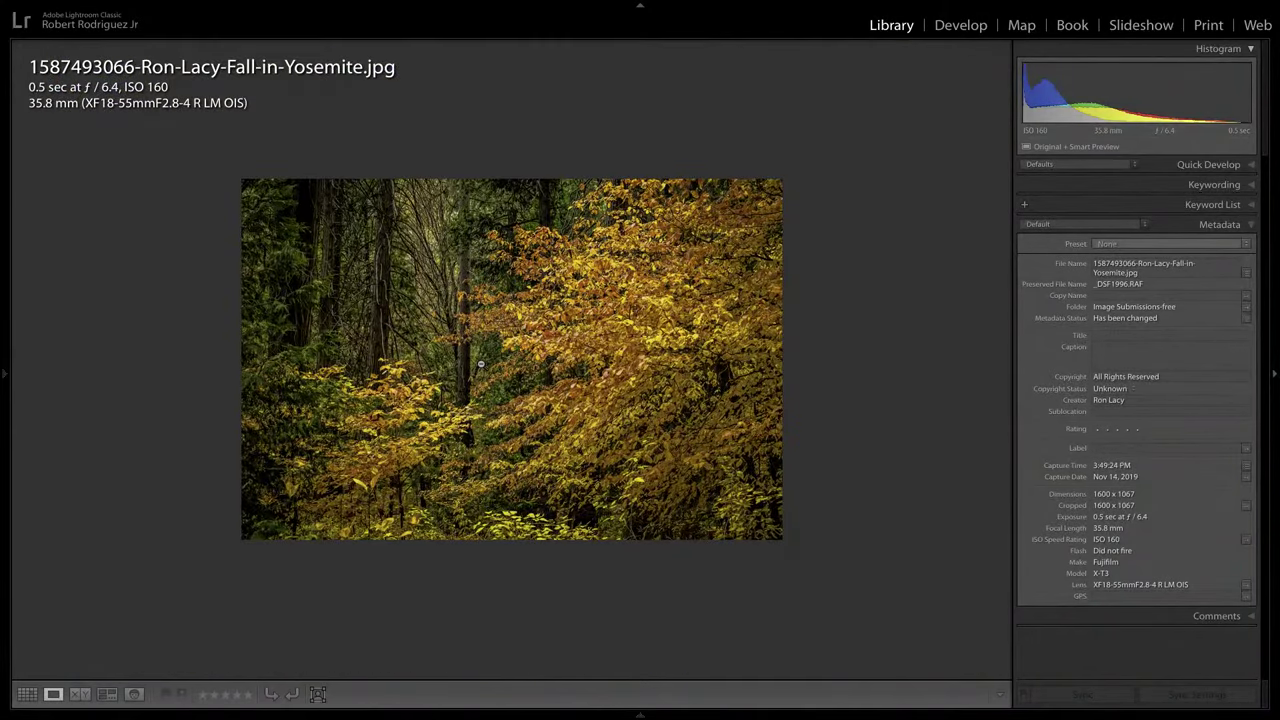
- Crop the autumn forest photo to a nearly square custom-ratio frame, keeping its full height and trimming the foliage on the far right
left_click(481, 363)
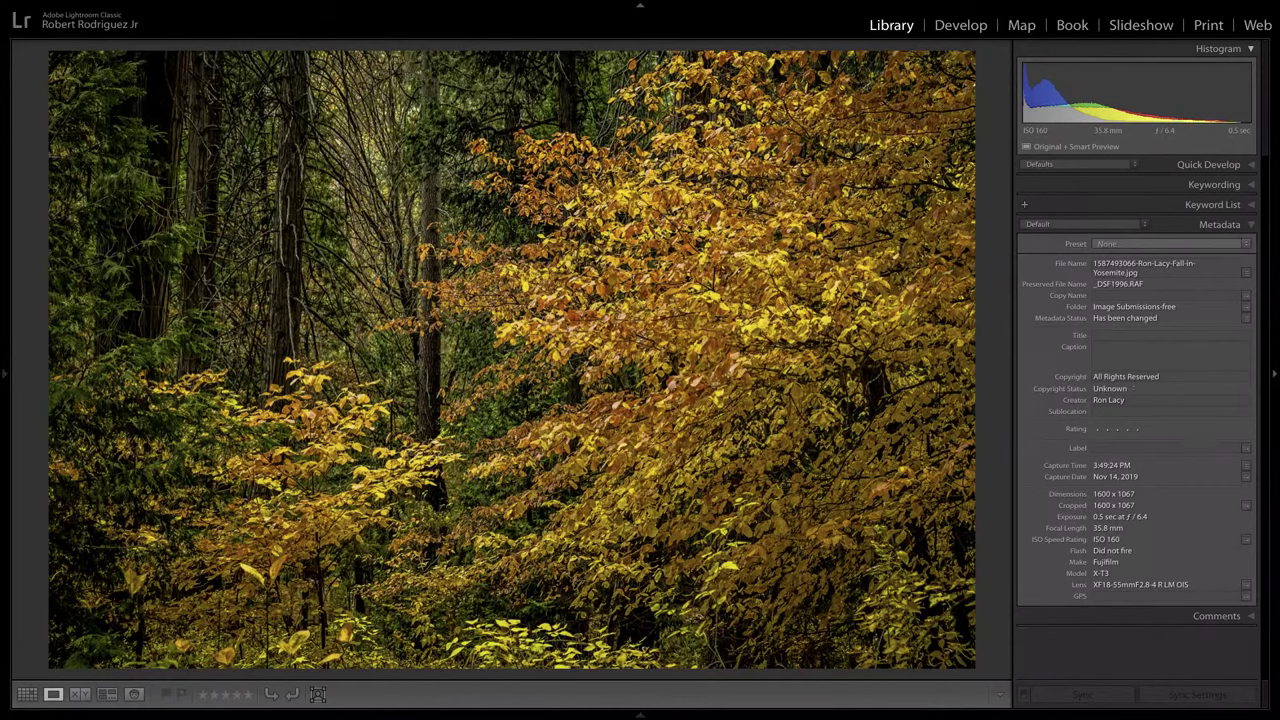
mouse_move(940, 132)
left_mouse_down()
mouse_move(804, 224)
mouse_move(860, 345)
mouse_move(712, 444)
mouse_move(880, 528)
mouse_move(680, 580)
mouse_move(778, 656)
mouse_move(505, 616)
mouse_move(290, 638)
left_mouse_up()
key("r")
left_click_drag(976, 666, 884, 654)
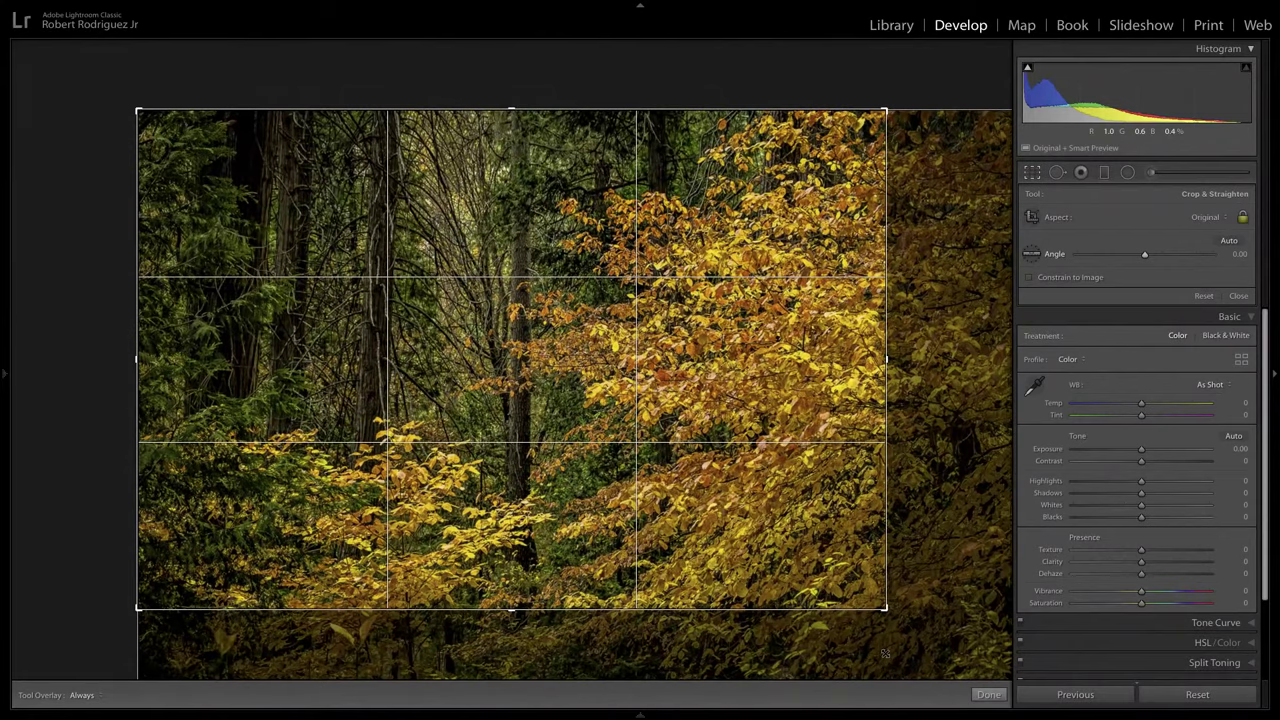
key("Return")
key("r")
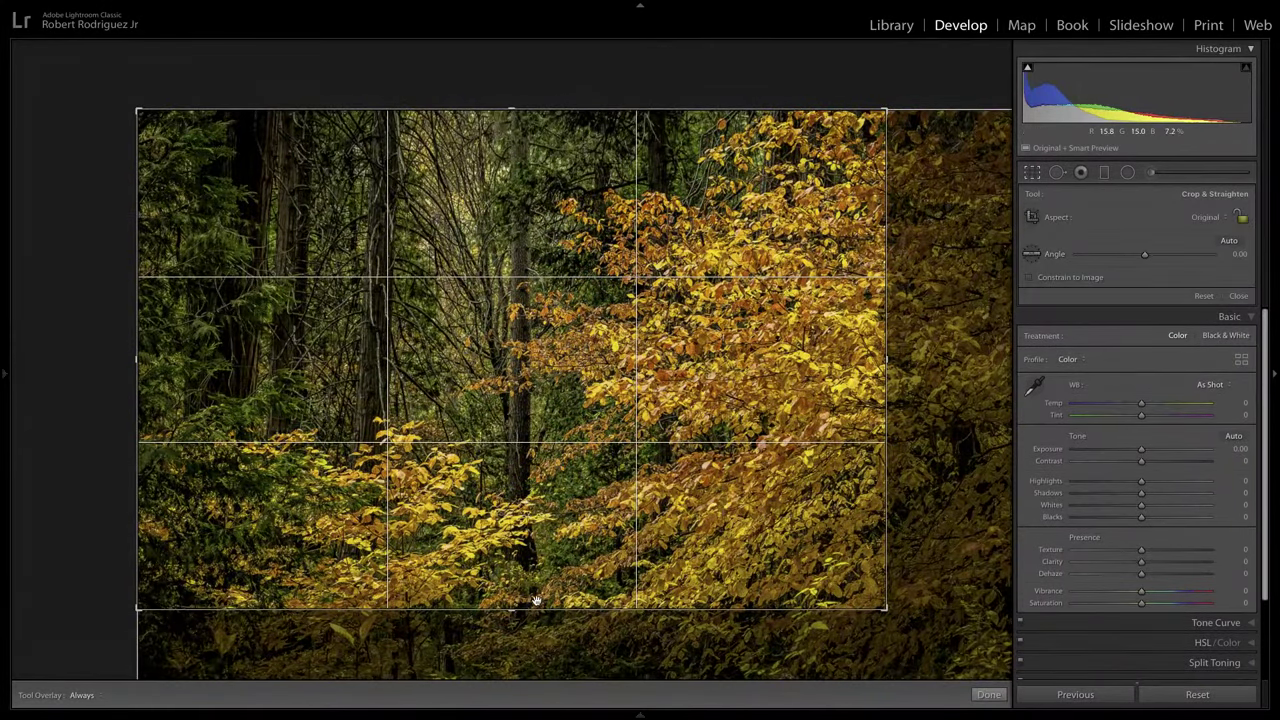
left_click_drag(511, 609, 509, 669)
left_click_drag(877, 366, 834, 368)
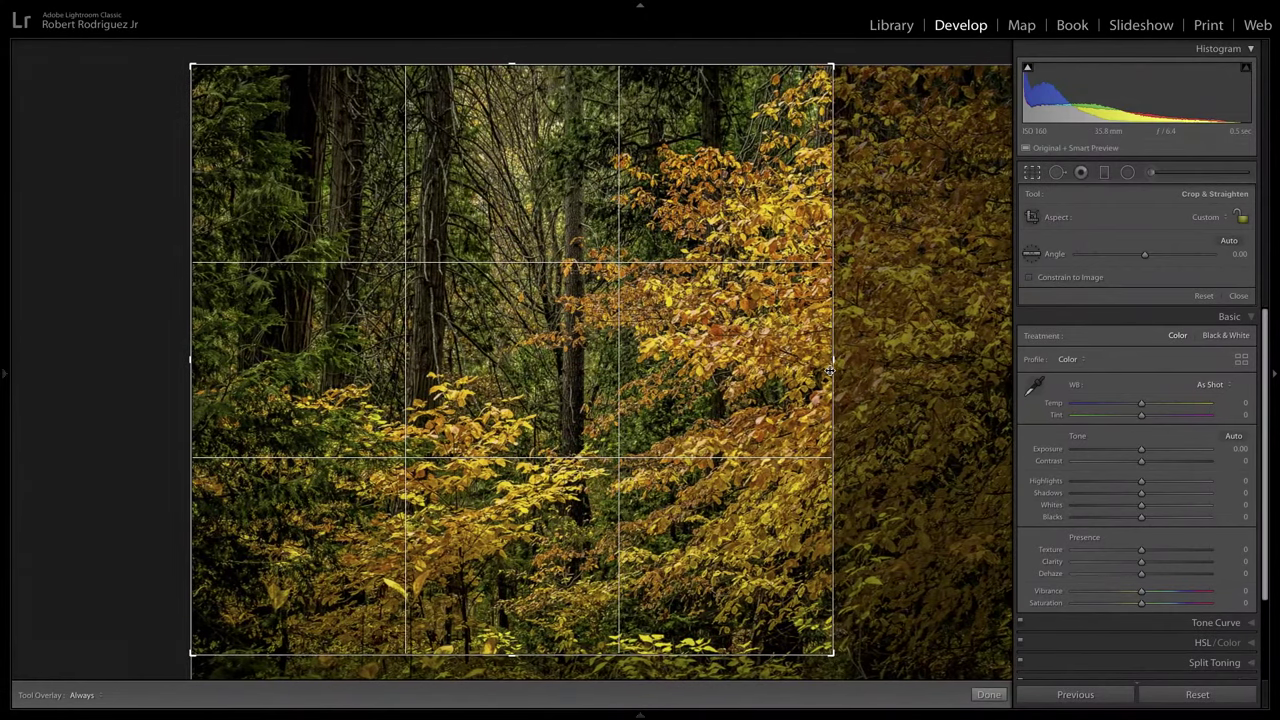
left_click_drag(590, 655, 590, 670)
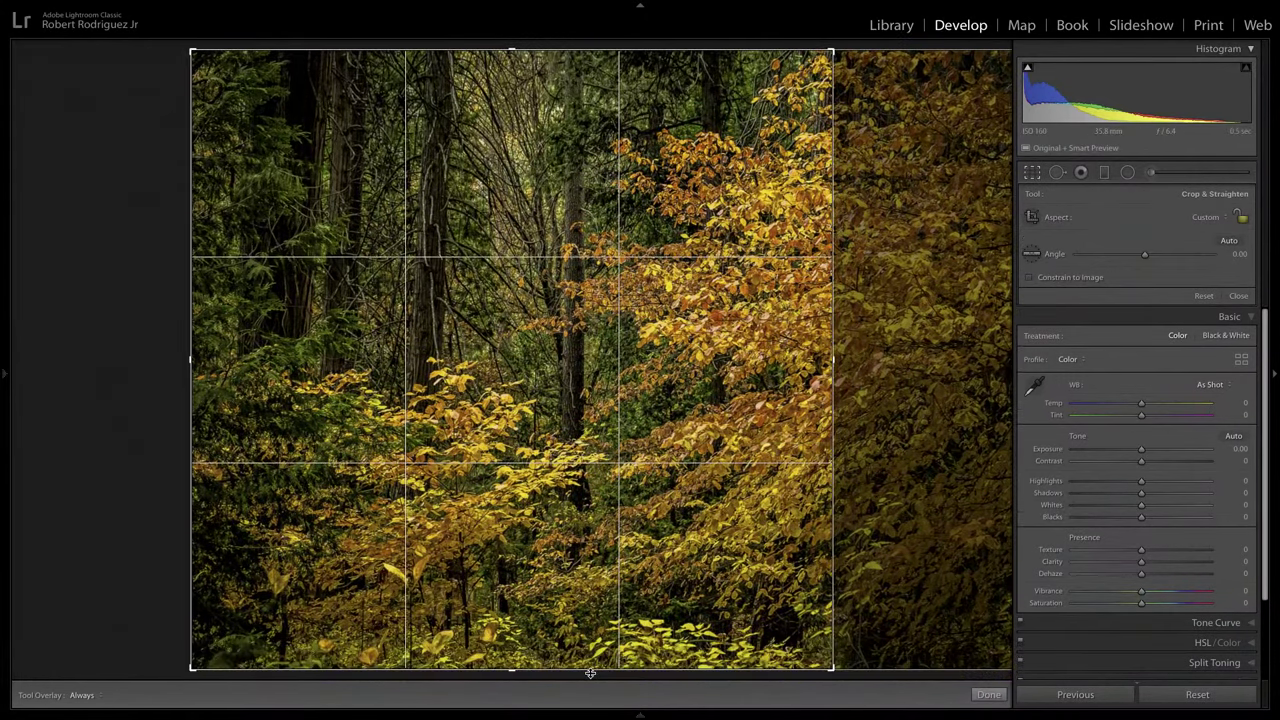
- Shift the photo sideways inside the crop frame to fine-tune the composition, trimming a thin strip of the left edge, and apply the crop
key("r")
key("r")
left_click_drag(594, 456, 565, 456)
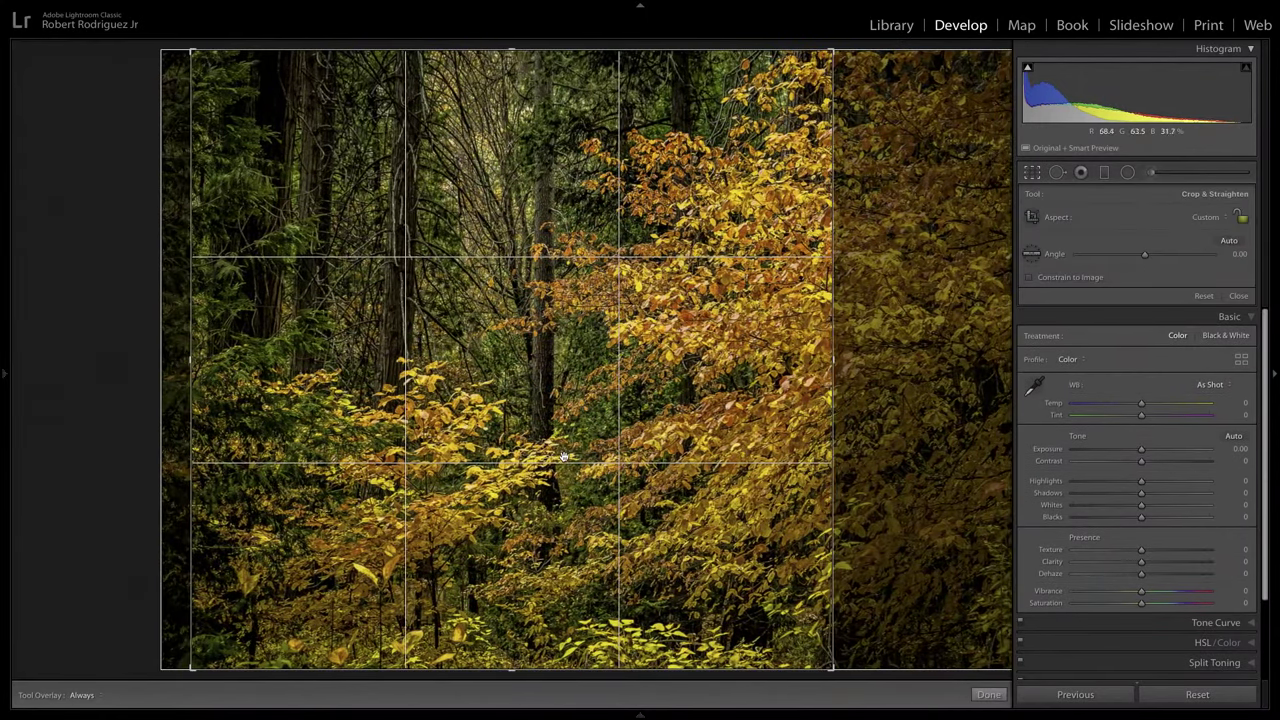
key("r")
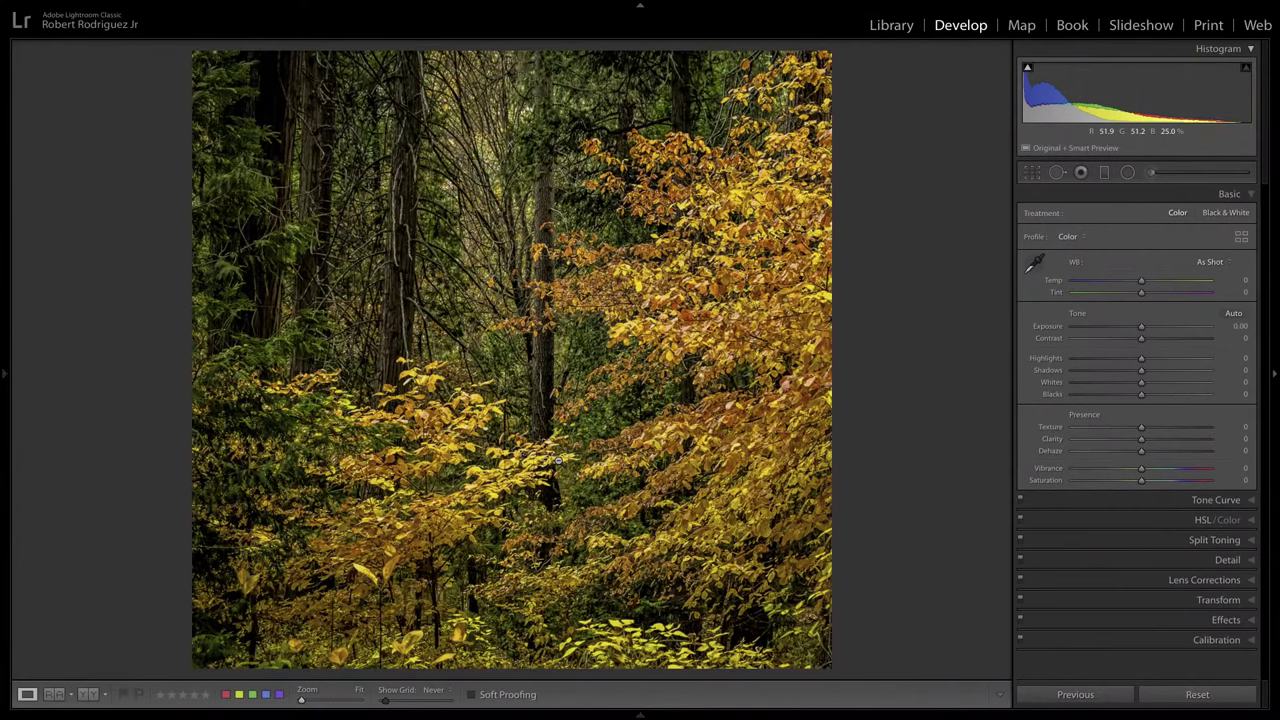
key("r")
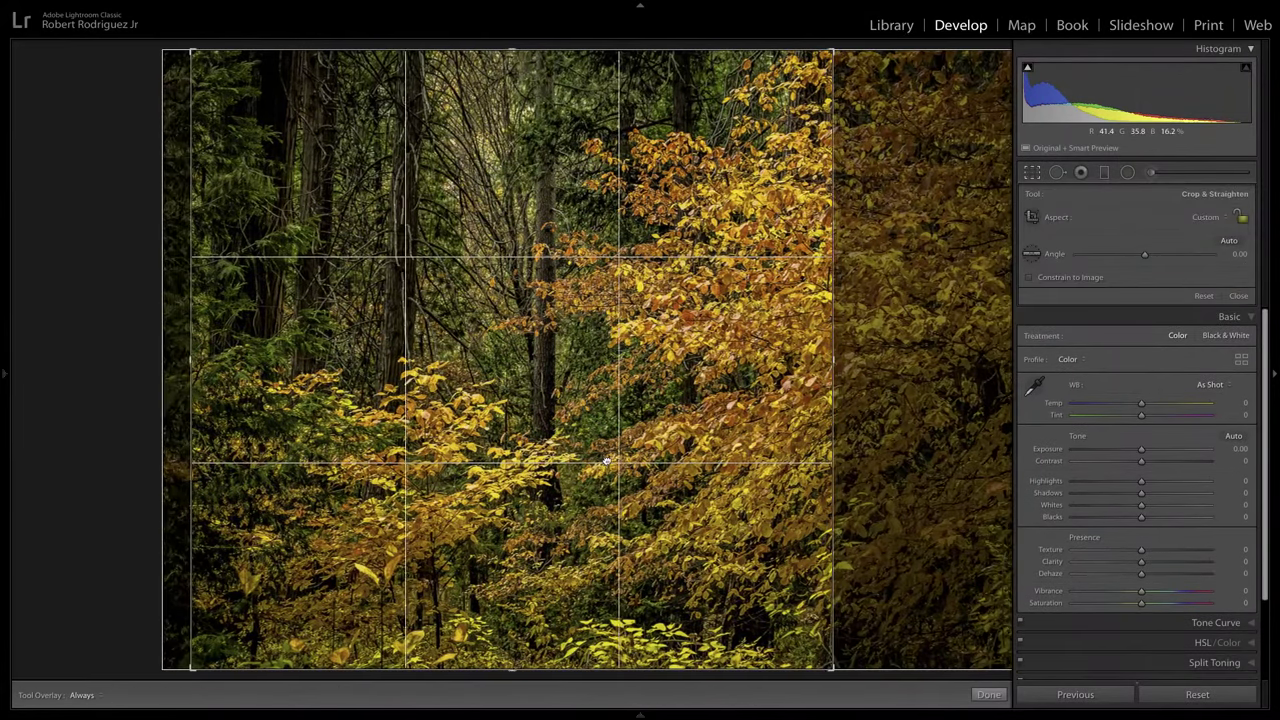
left_click_drag(558, 460, 601, 457)
key("r")
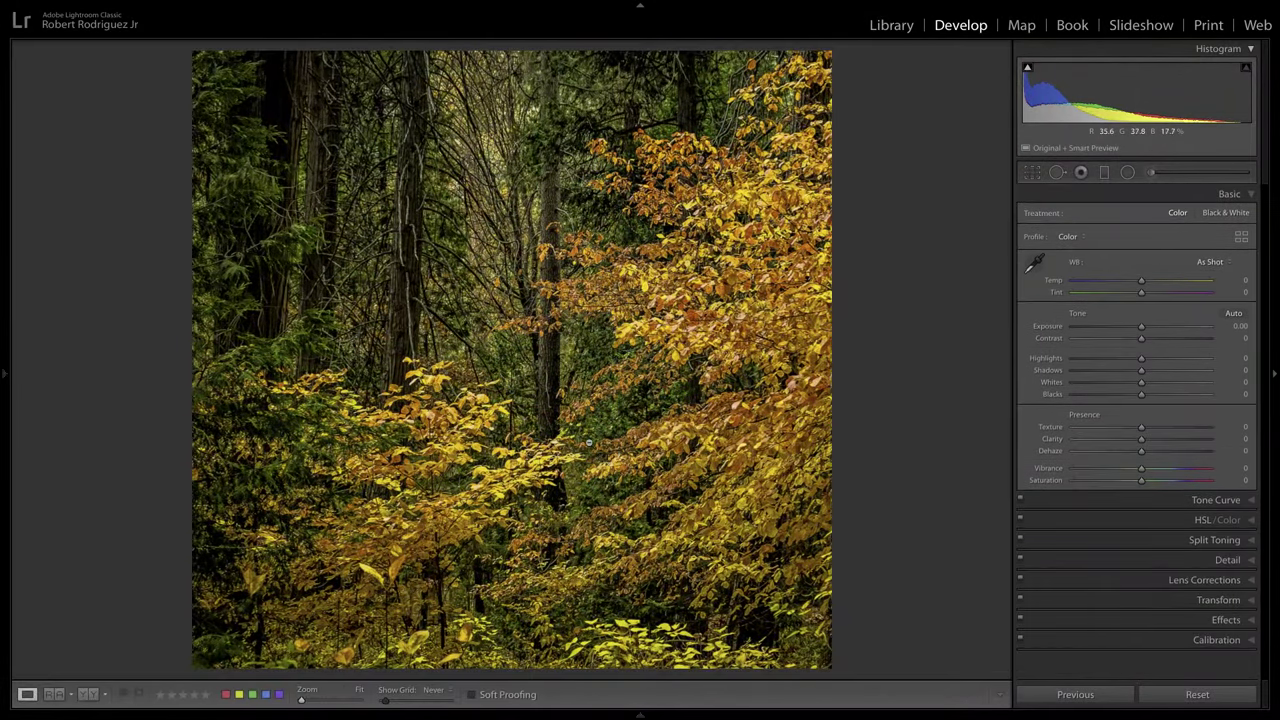
- Paint over parts of the lower foliage with the Adjustment Brush using the Burn (Darken) effect at -0.30 exposure and size 14
left_click(1153, 175)
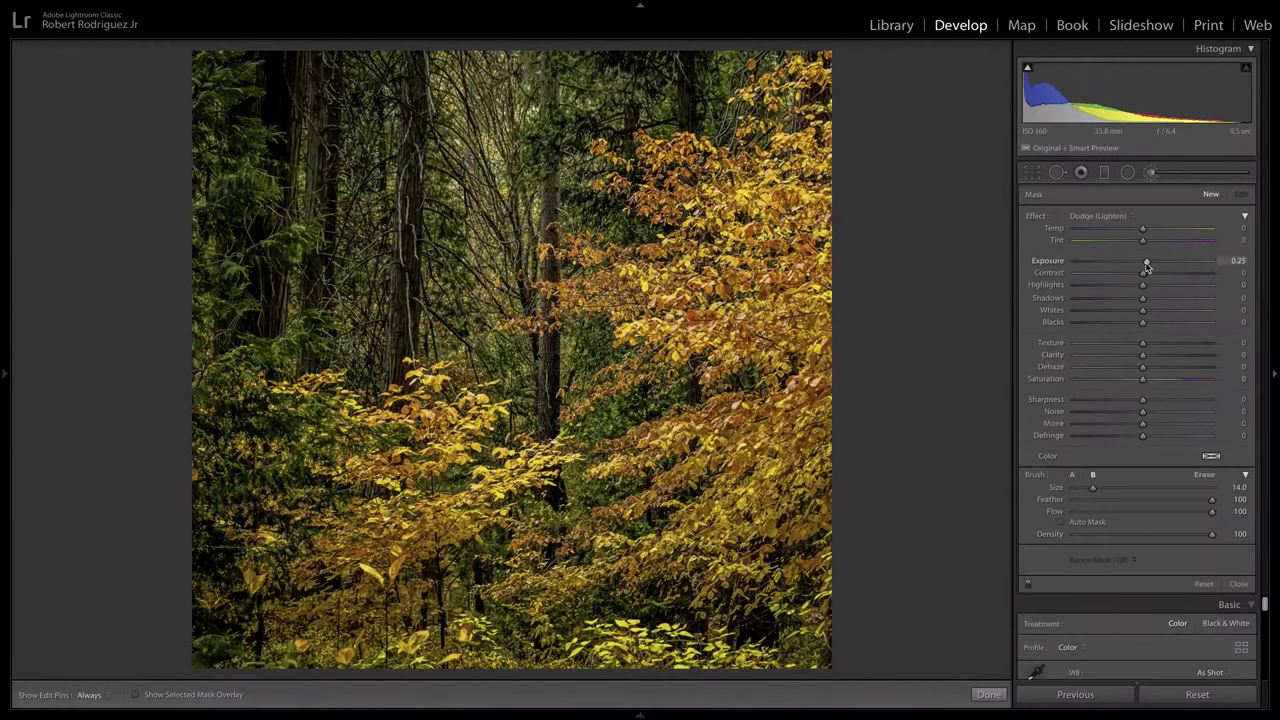
left_click(1116, 218)
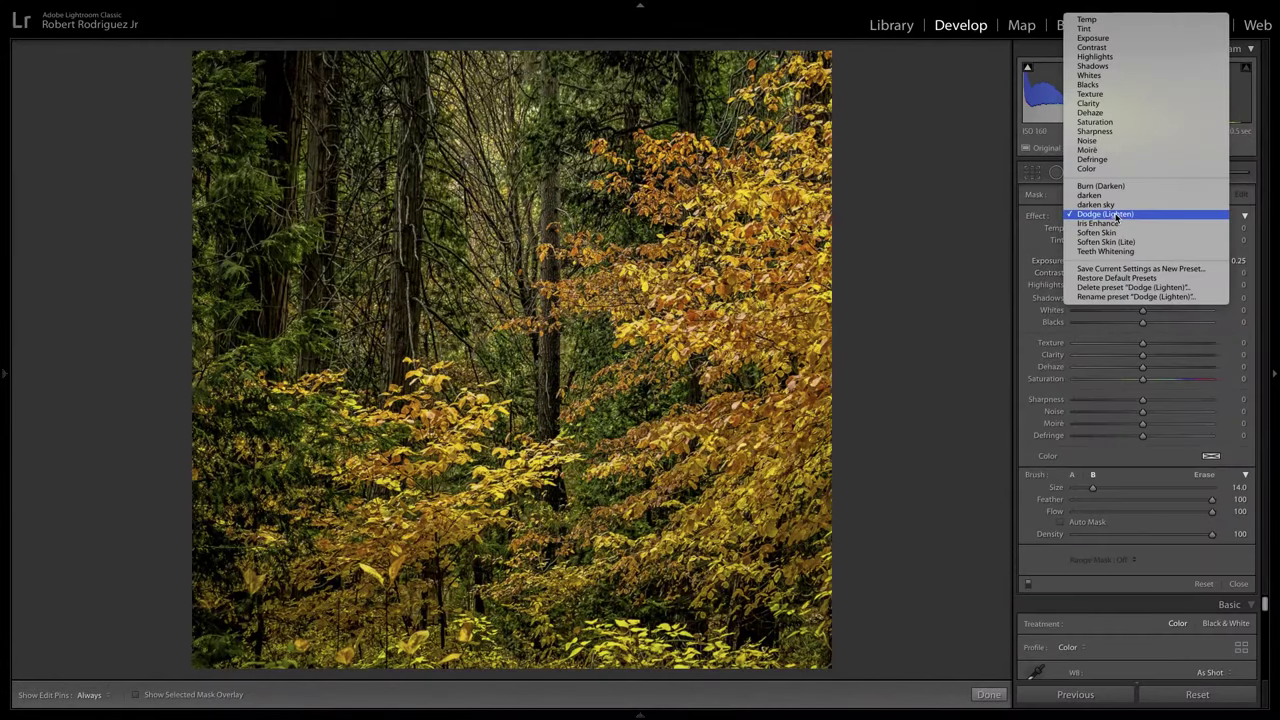
left_click(1100, 186)
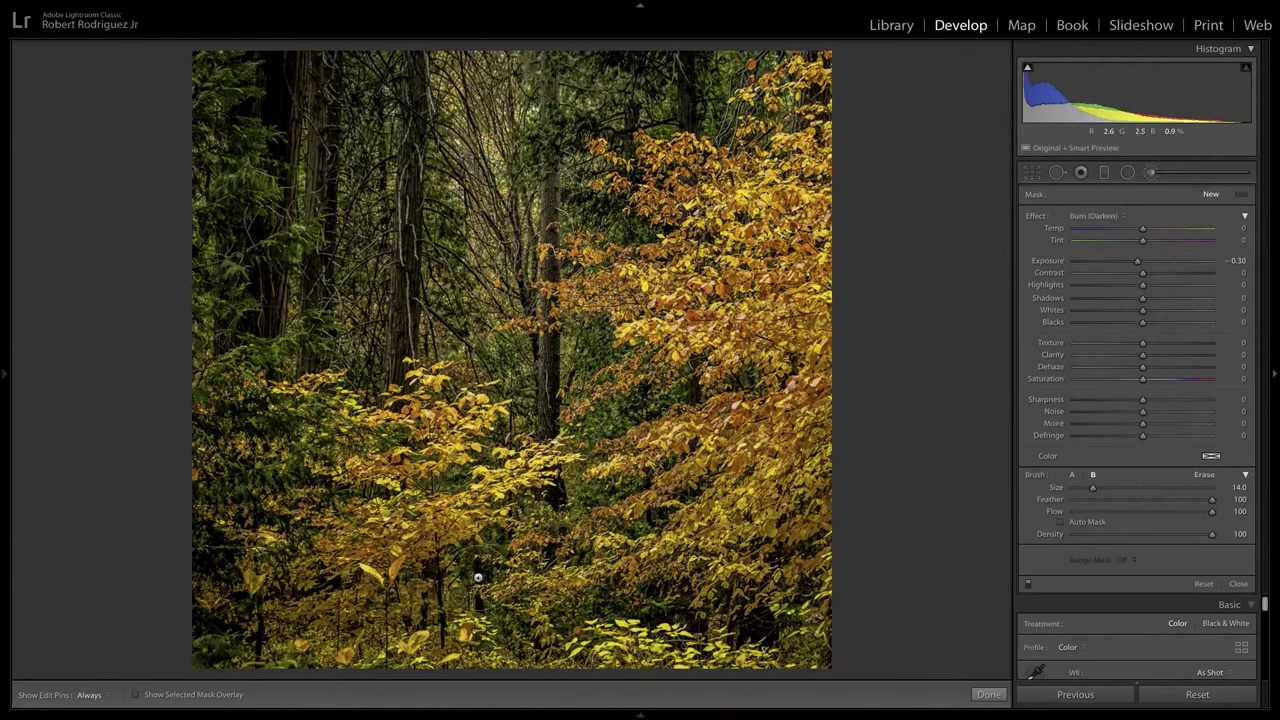
key("h")
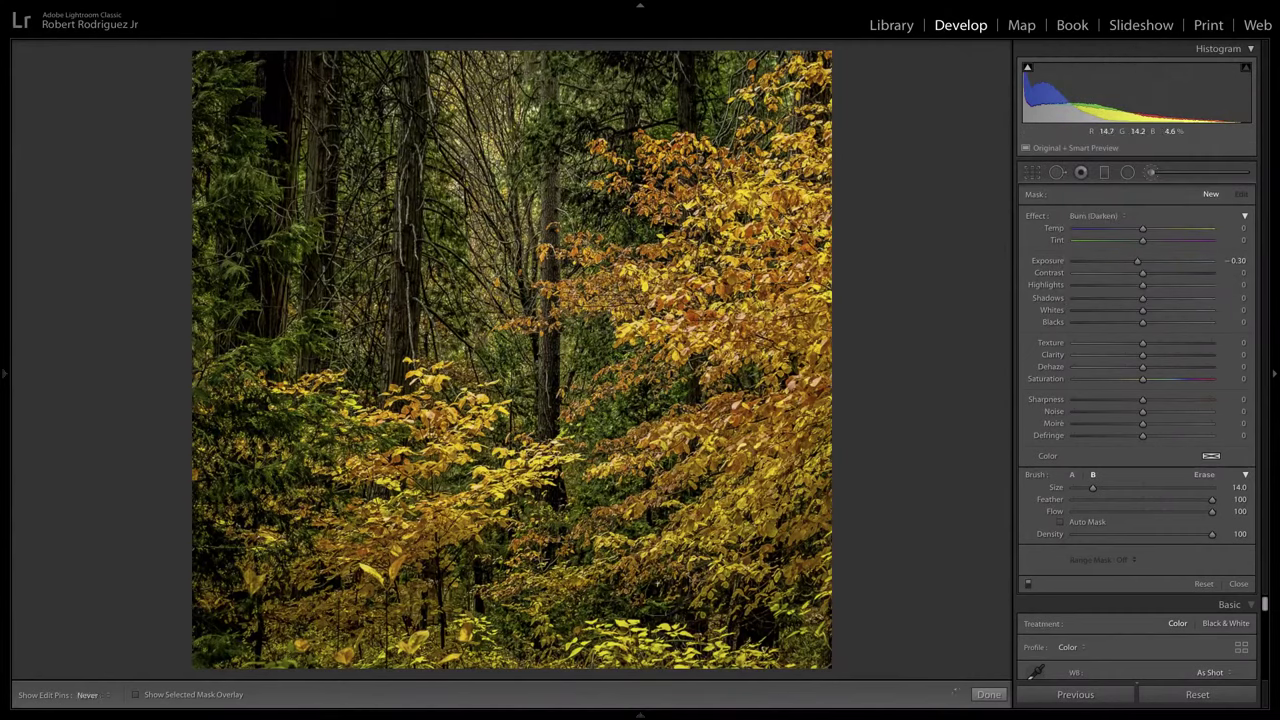
left_click_drag(756, 605, 770, 555)
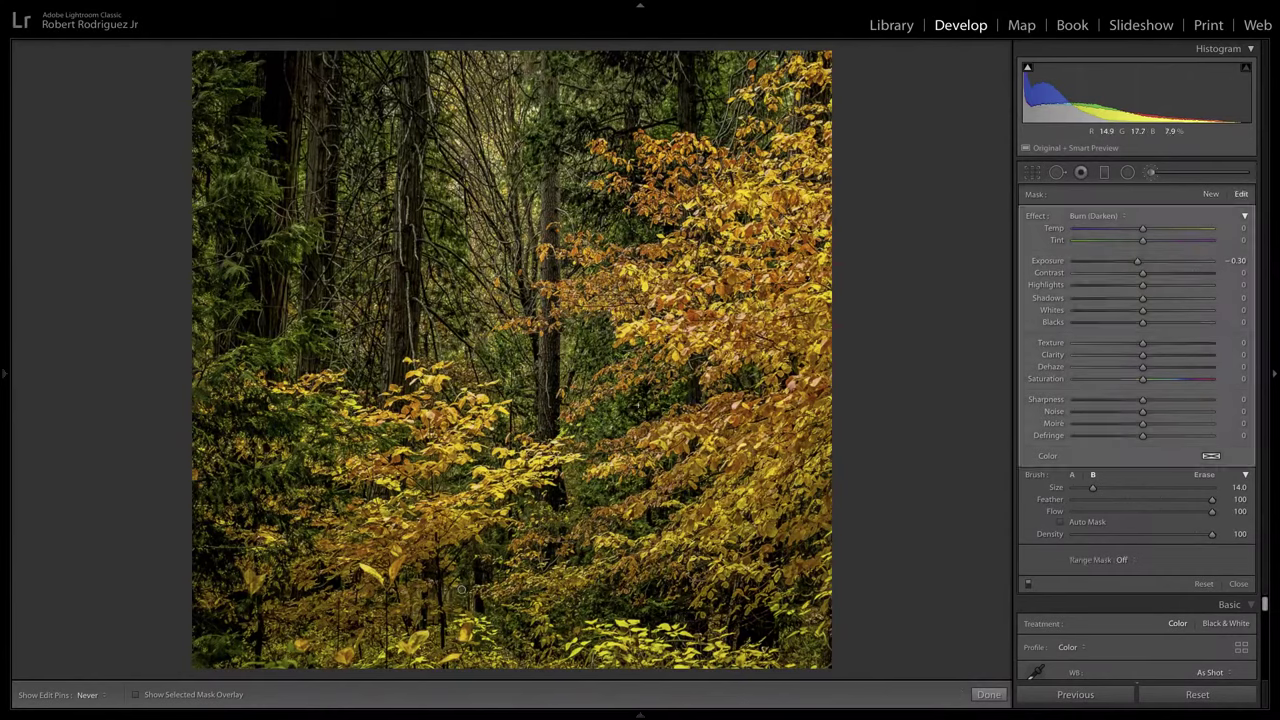
key("h")
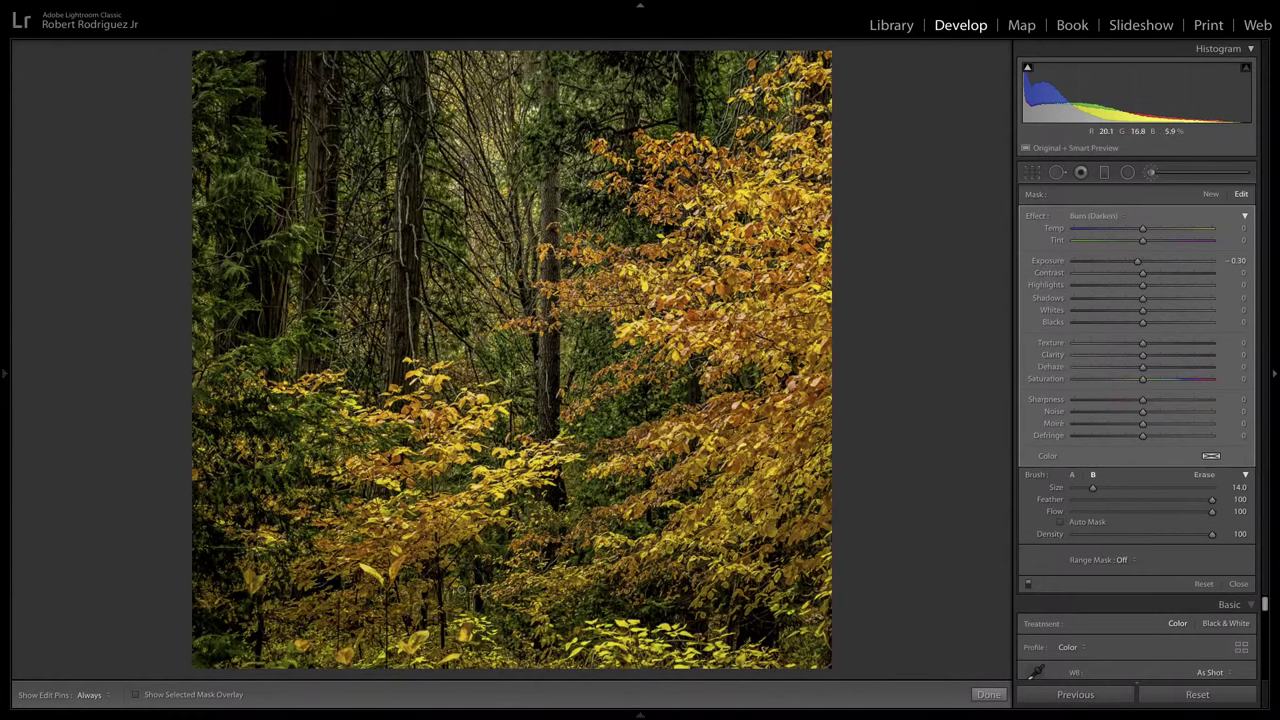
key("h")
key("h")
key("h")
key("h")
left_click(1238, 583)
- Cool the photo's white balance to Temp -6 and raise Whites to +26
left_click_drag(1142, 284, 1135, 287)
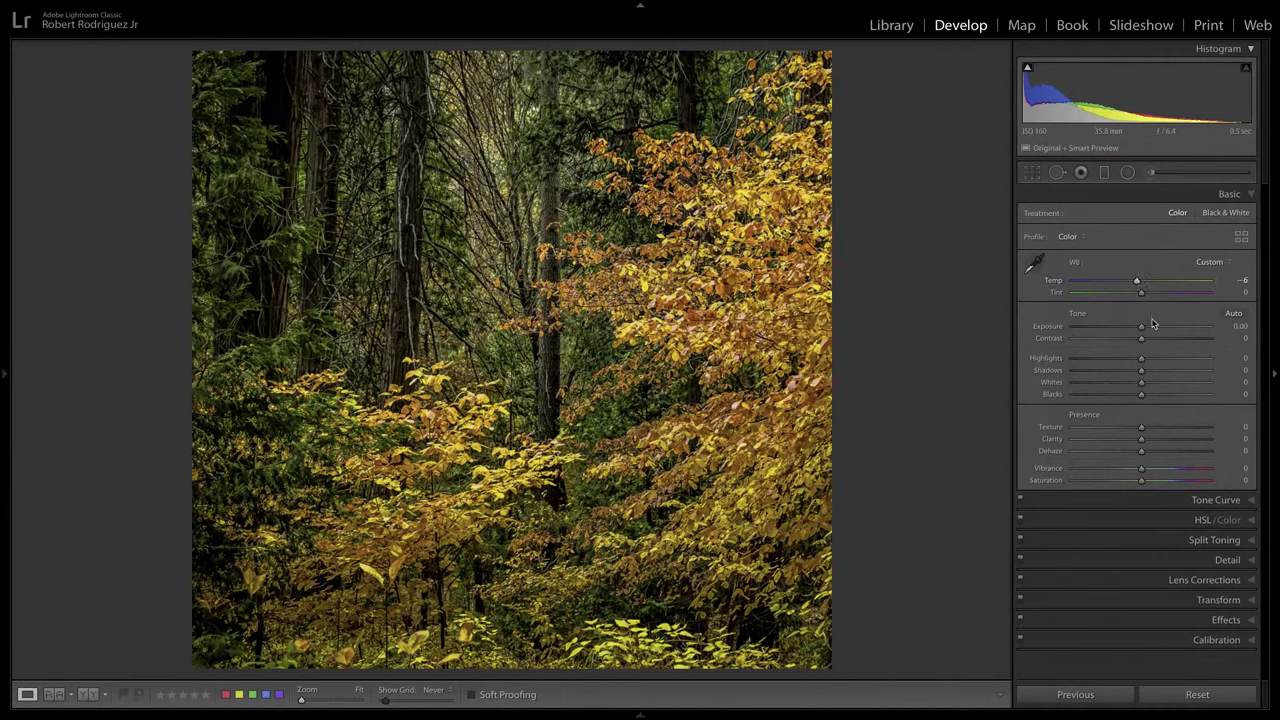
left_click_drag(1144, 387, 1155, 382)
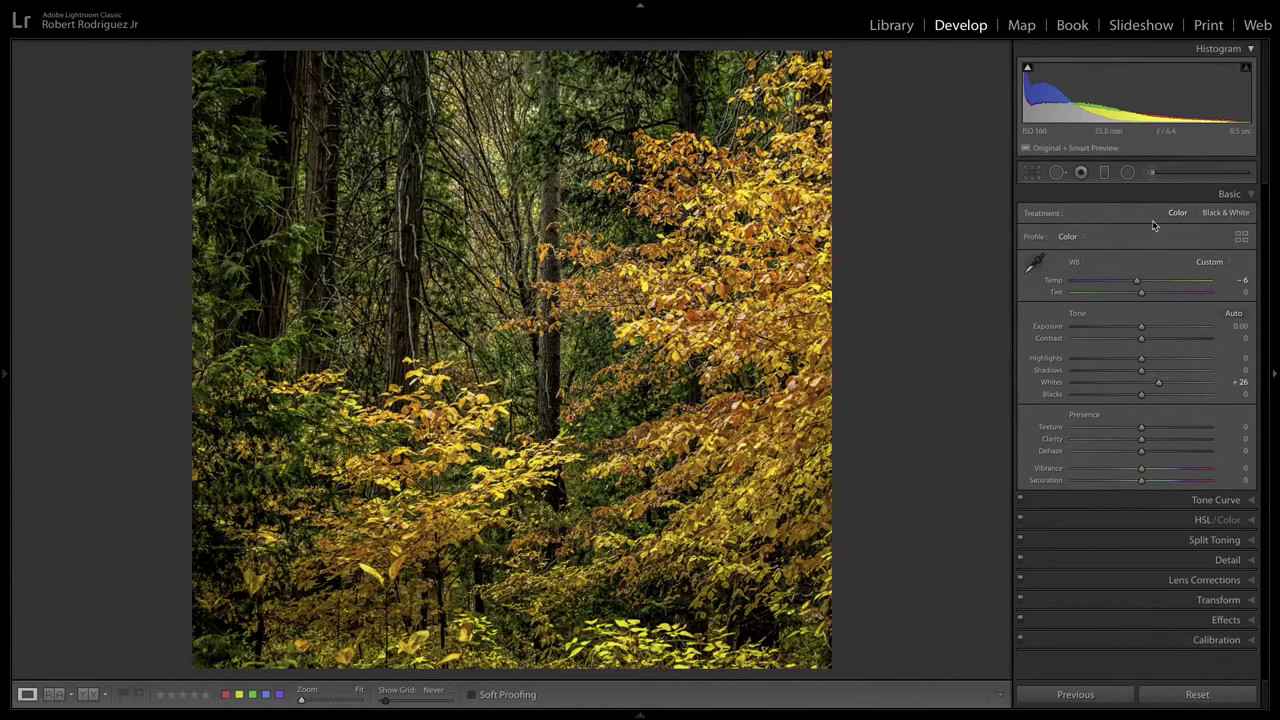
- Brighten the yellow foliage clusters and the gap between the central trunks with a Dodge (Lighten) brush at 0.25 exposure, and check its mask overlay
left_click(1152, 174)
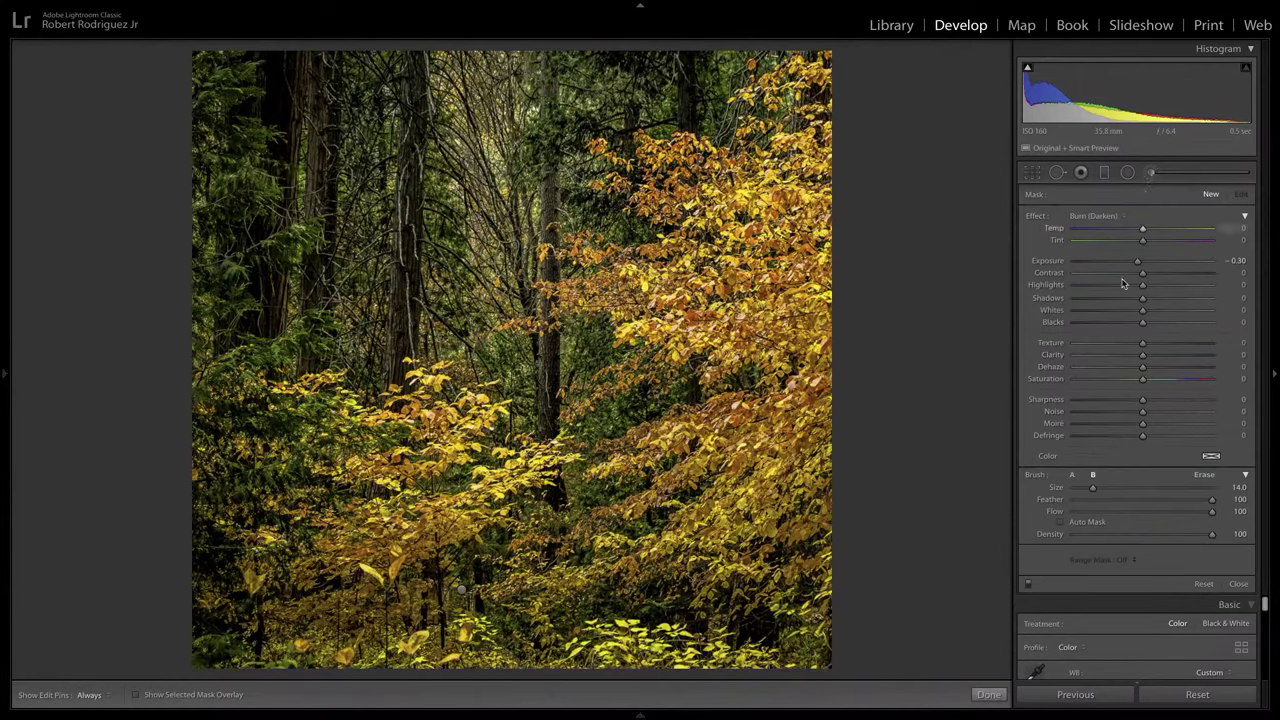
left_click(1113, 216)
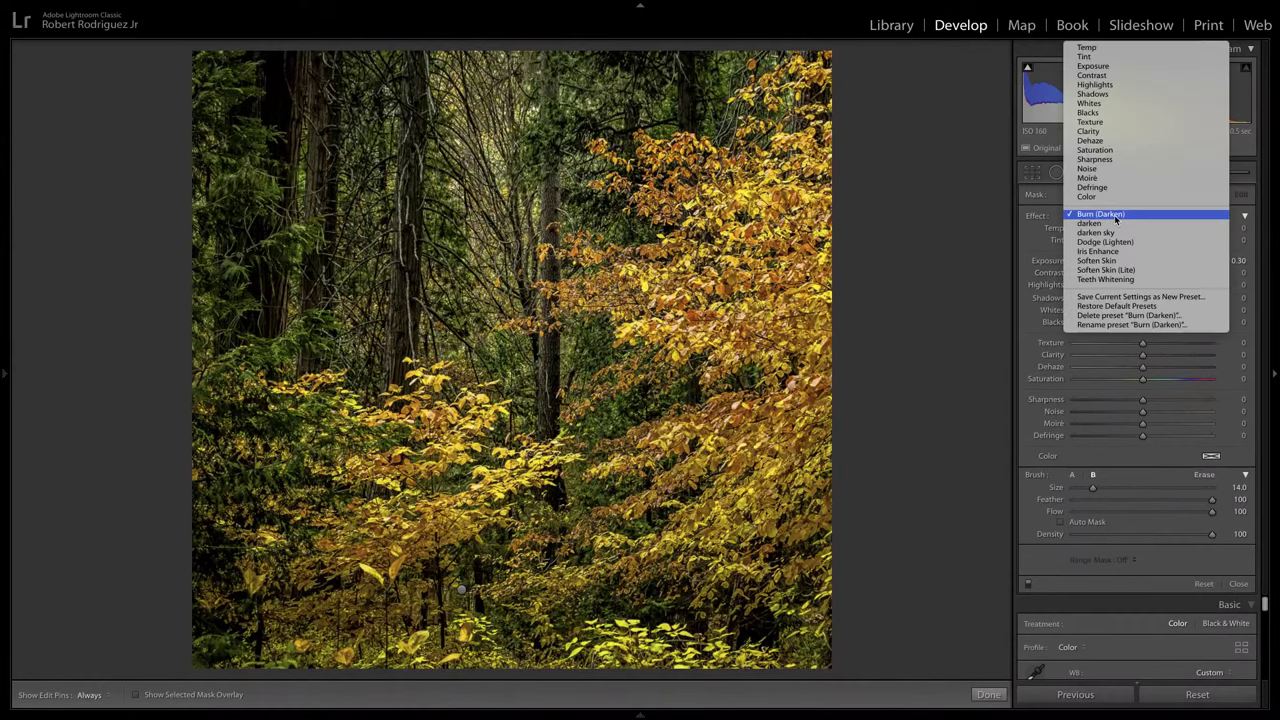
left_click(1105, 242)
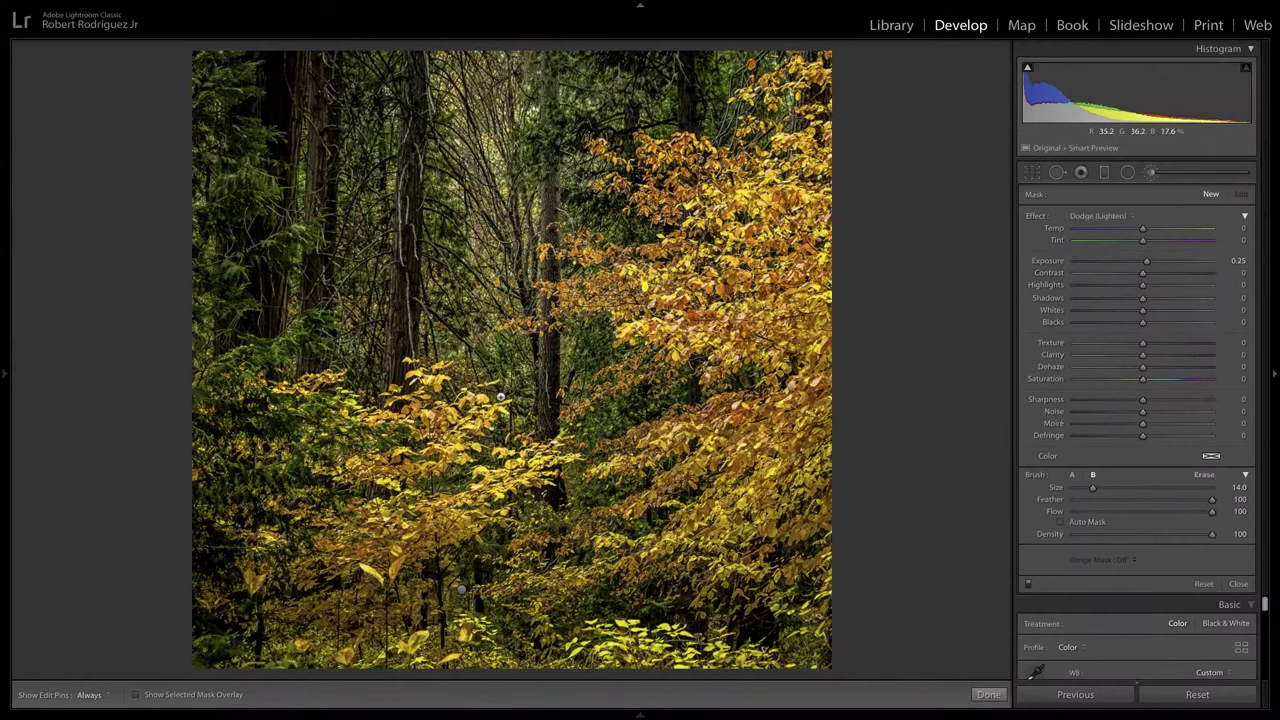
scroll(400, 490, "up", 1)
key("h")
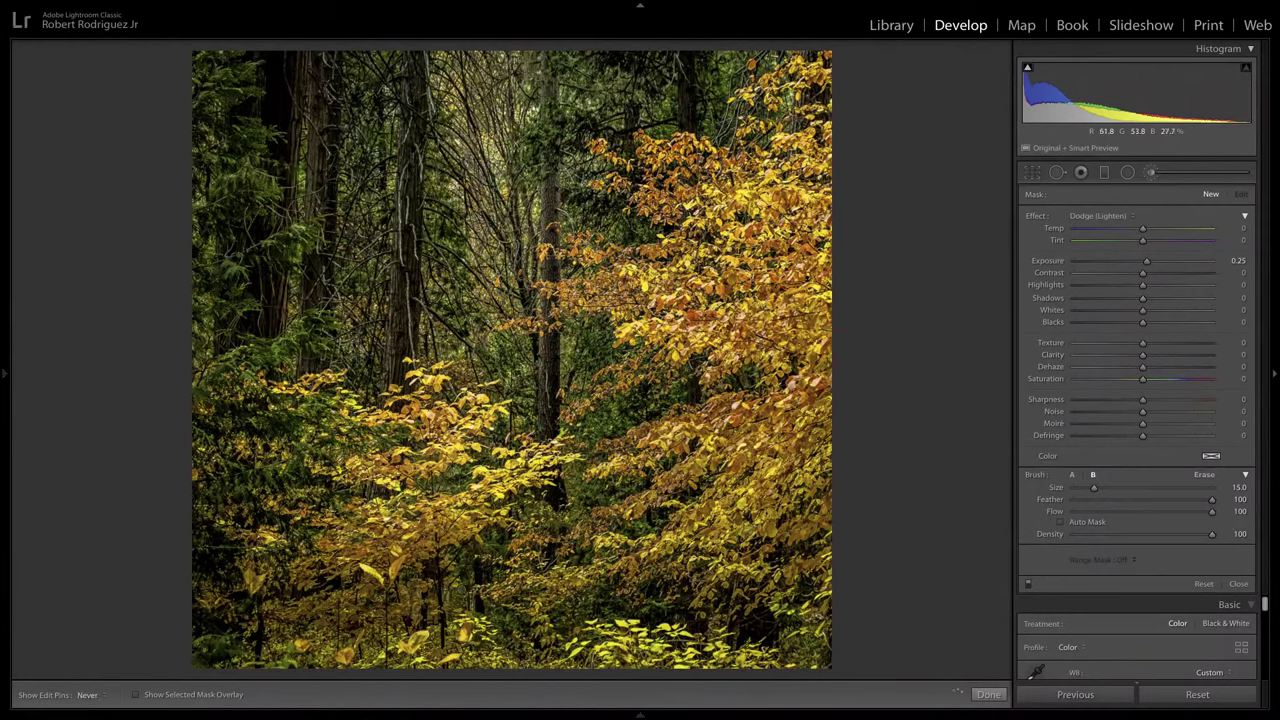
left_click(365, 490)
key("h")
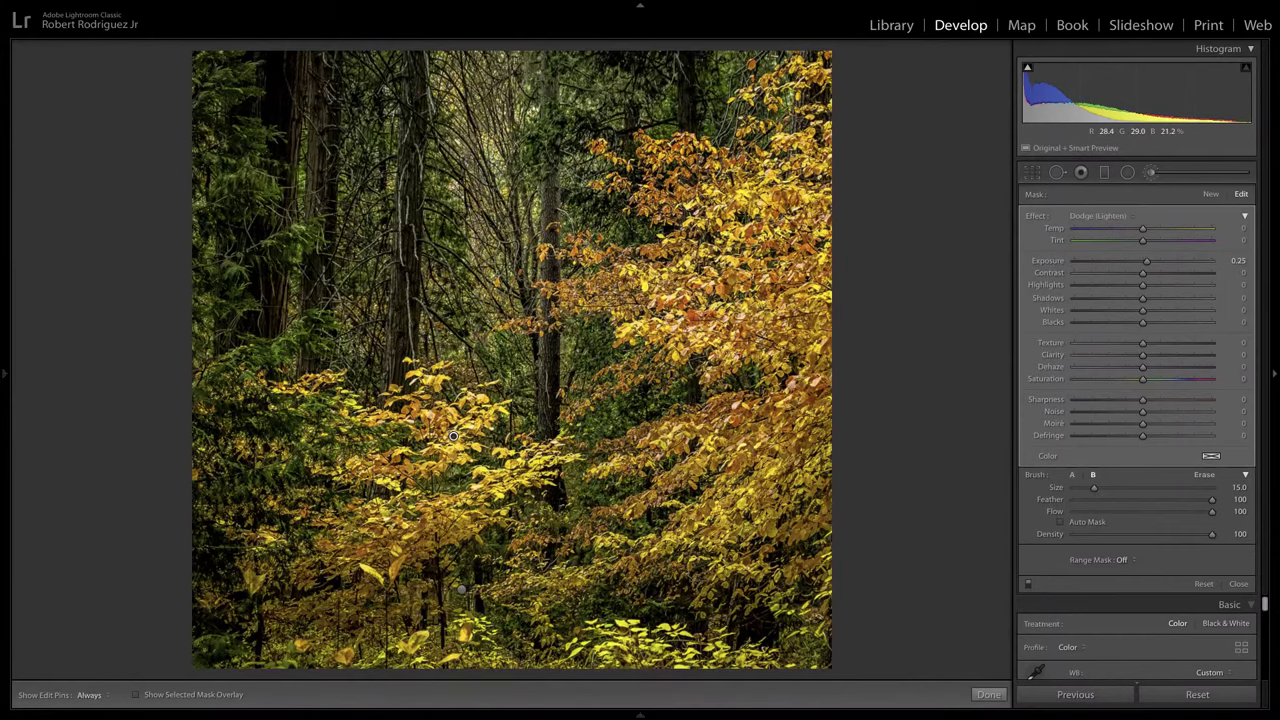
key("h")
key("bracketright")
key("h")
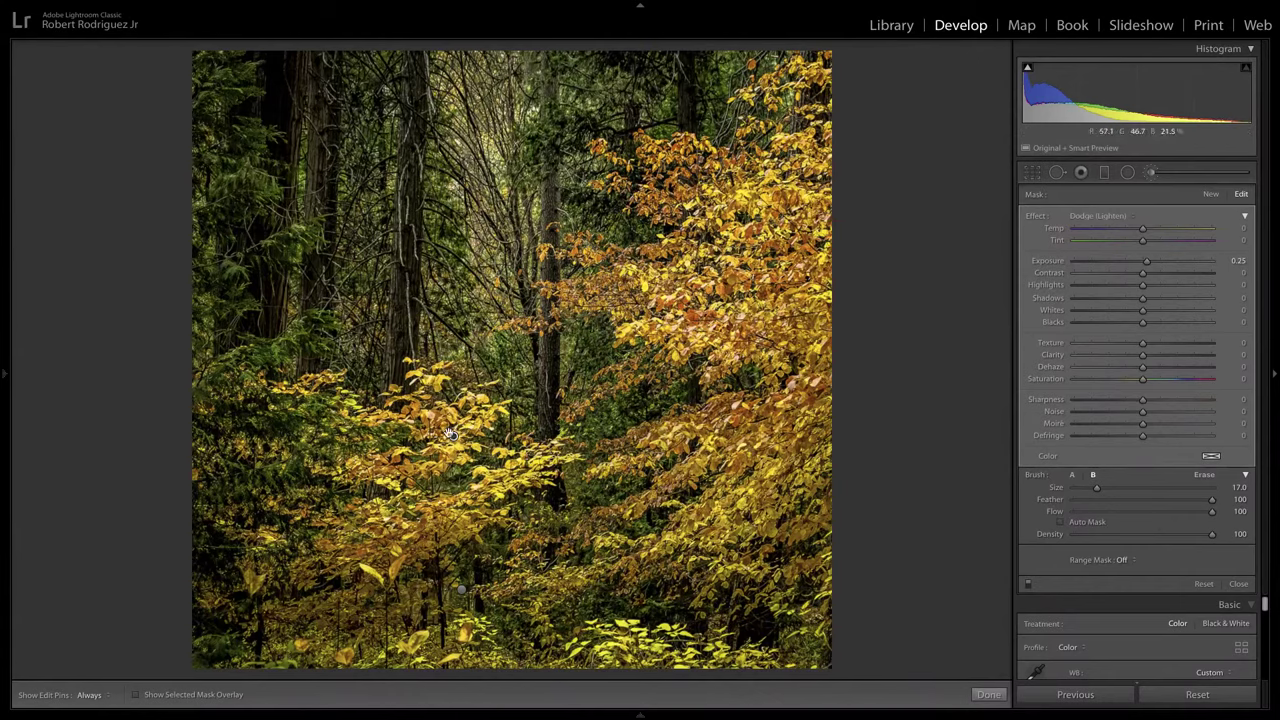
mouse_move(454, 437)
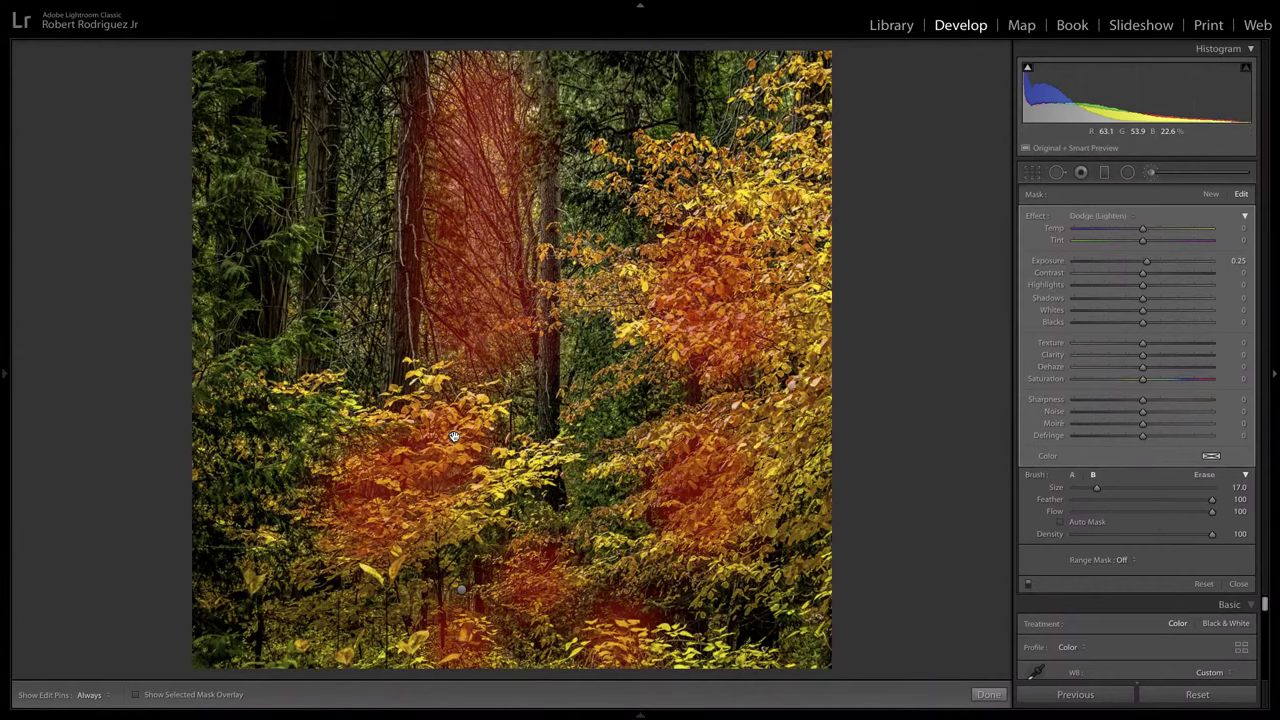
left_click(990, 695)
- Compare the edited photo with its before version in an enlarged side-by-side view, and return to the thumbnail grid
key("y")
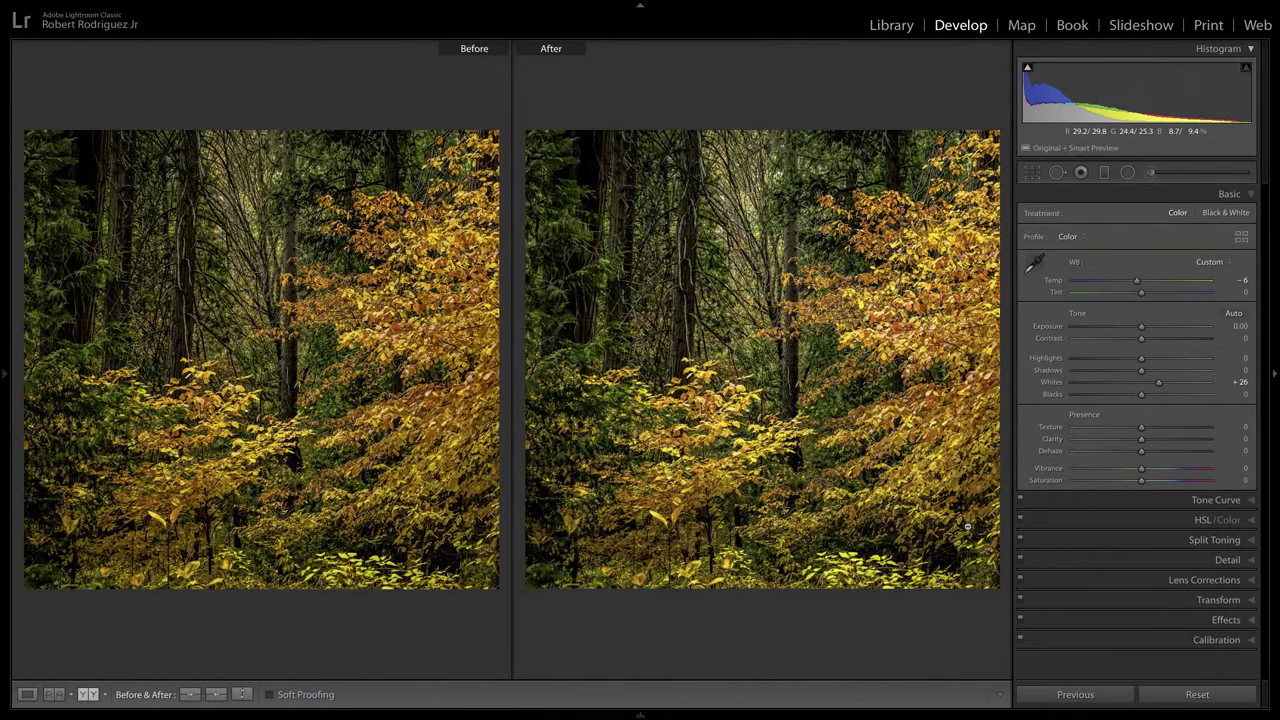
key("shift+Tab")
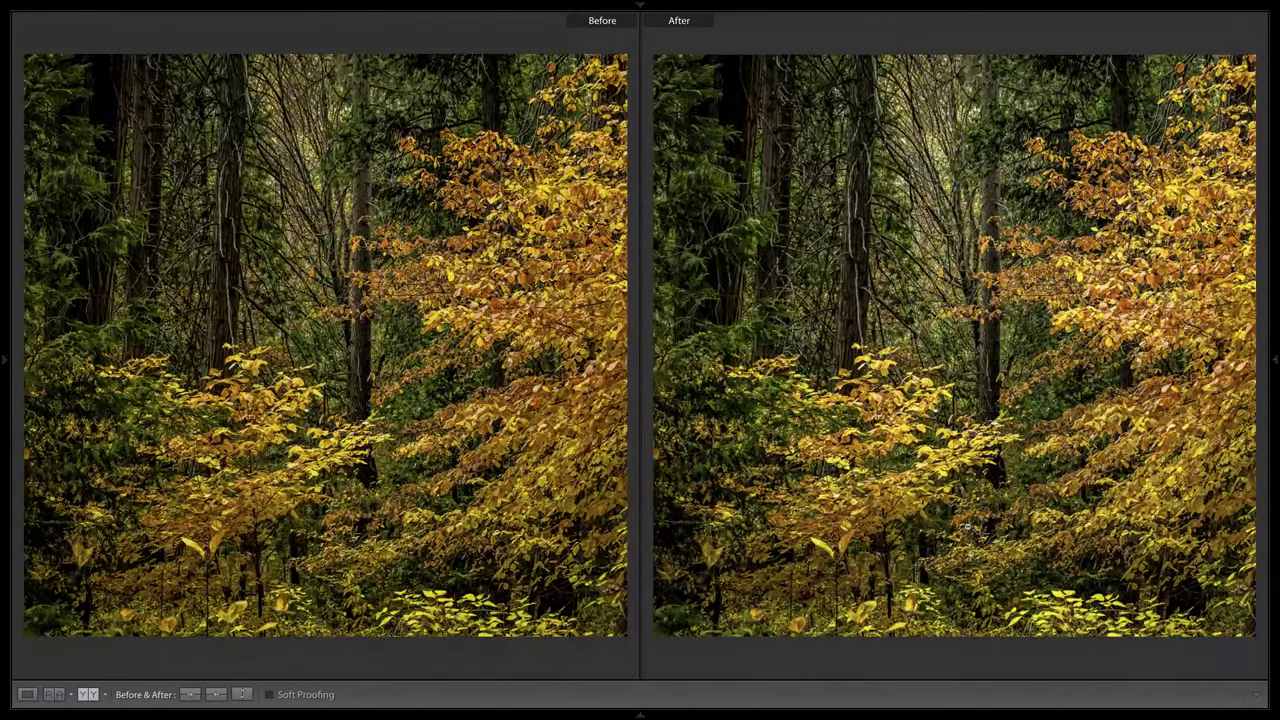
key("g")
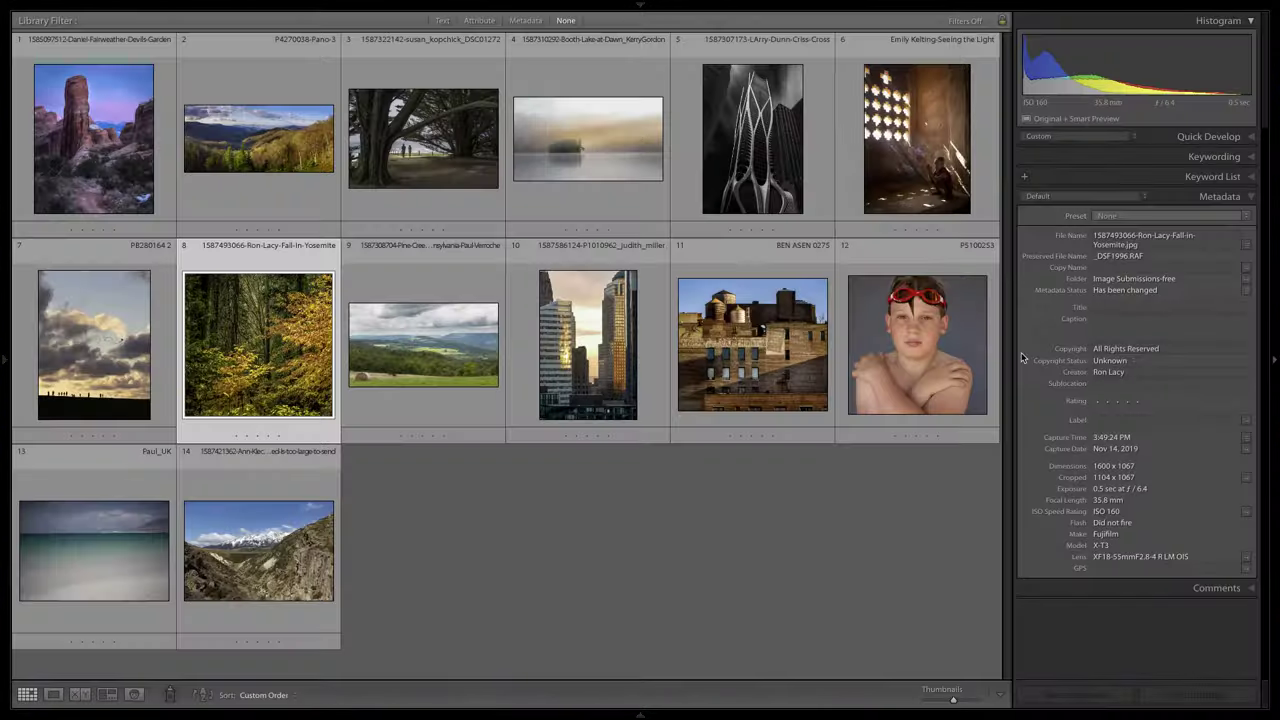
- Create a virtual copy of the edited forest photo and reset all its develop settings, including the crop
right_click(258, 345)
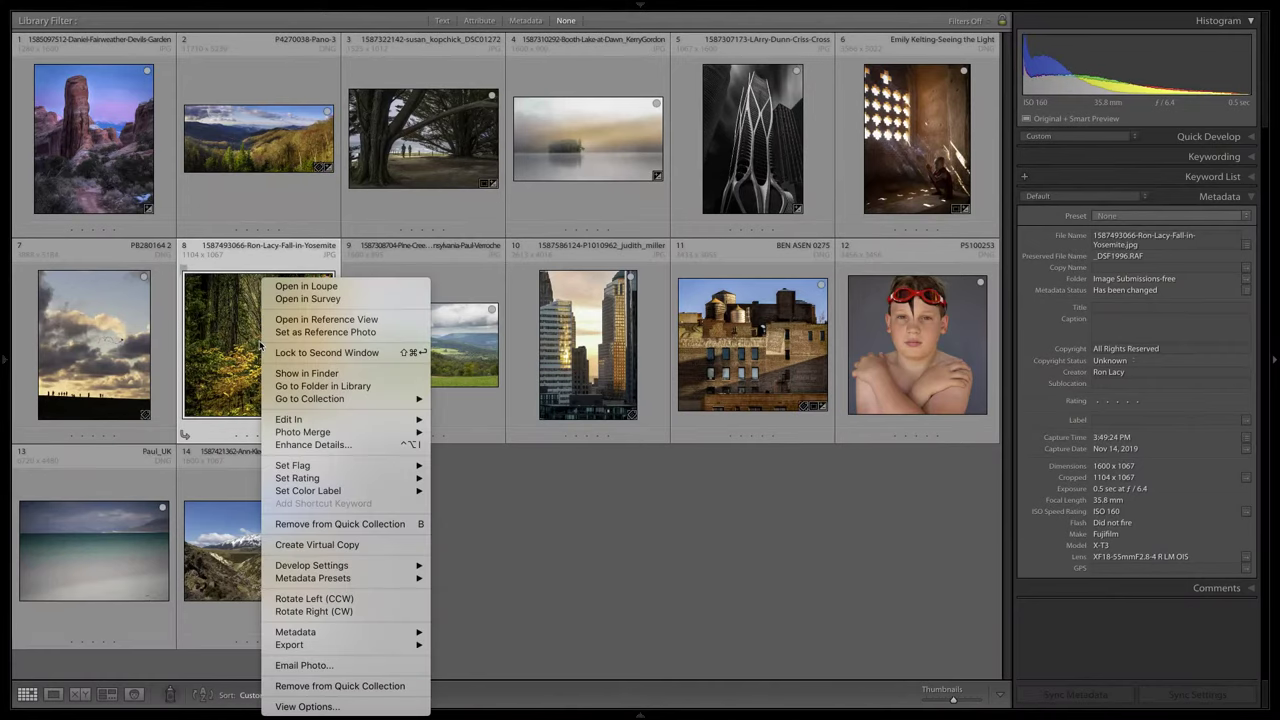
left_click(316, 545)
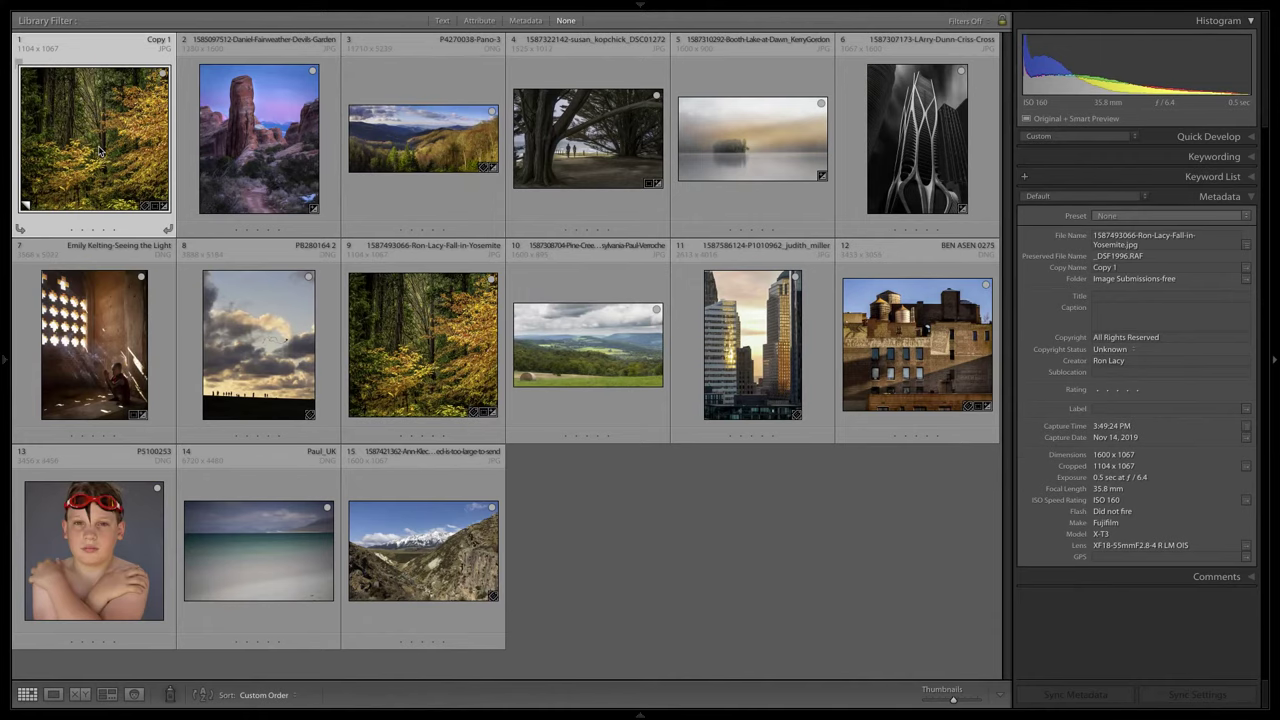
double_click(98, 150)
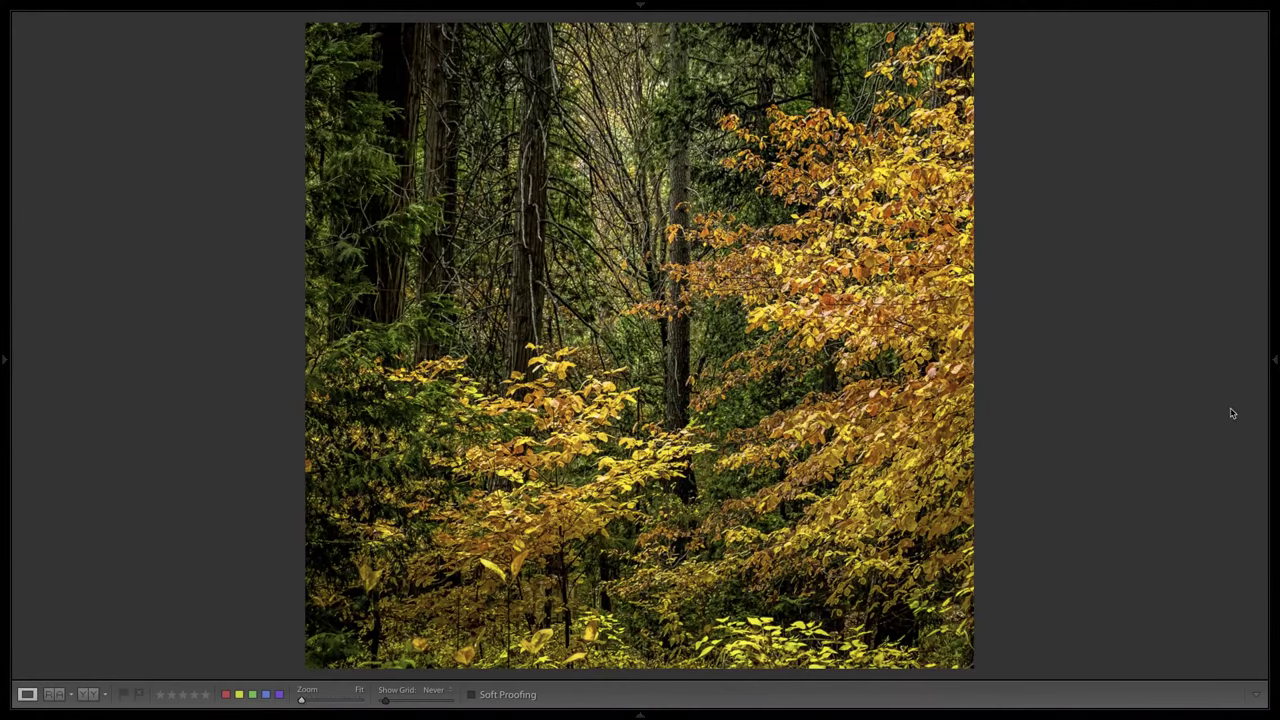
mouse_move(1273, 366)
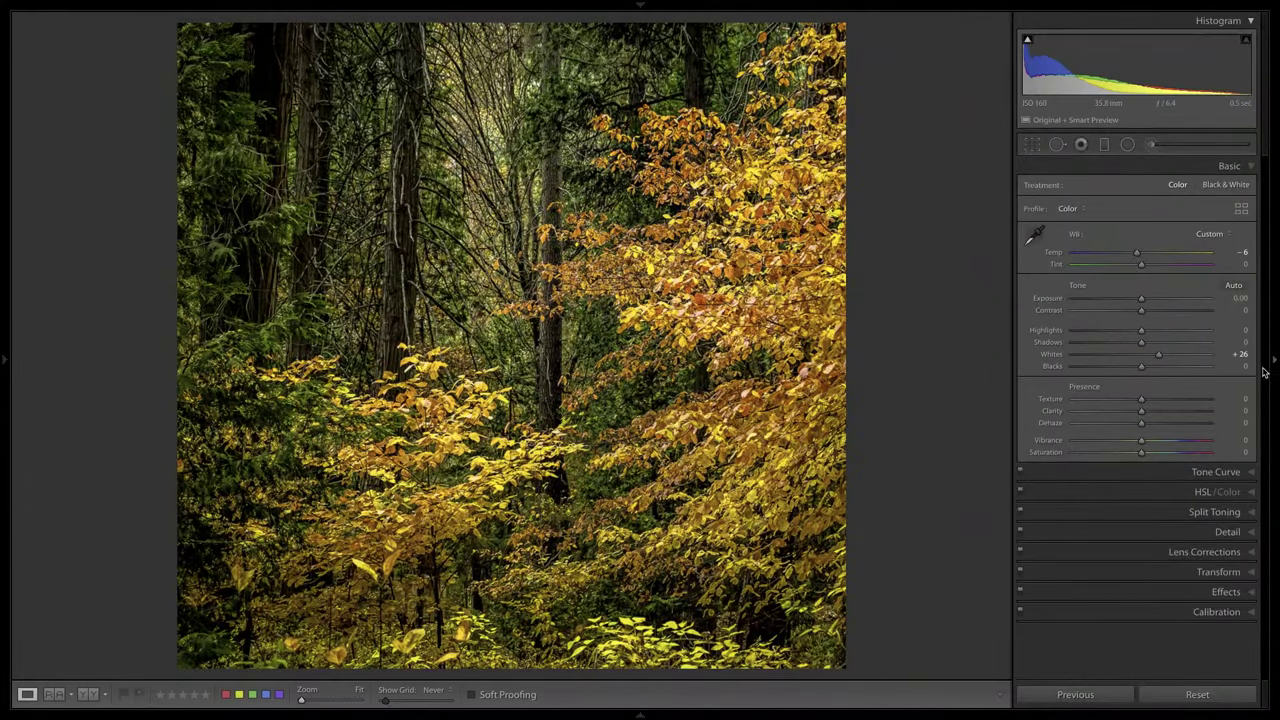
key("r")
mouse_move(1190, 662)
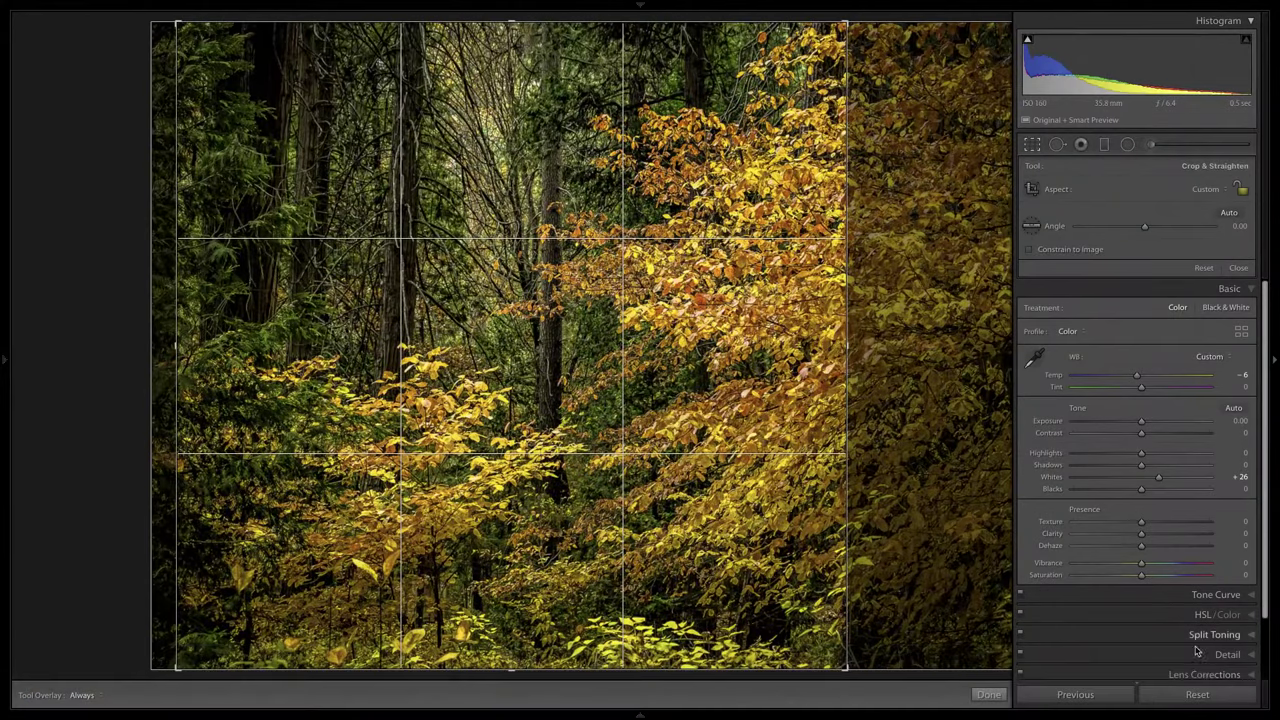
left_click(1197, 694)
- Compare the reset virtual copy side by side with the edited, cropped forest photo from the grid
key("g")
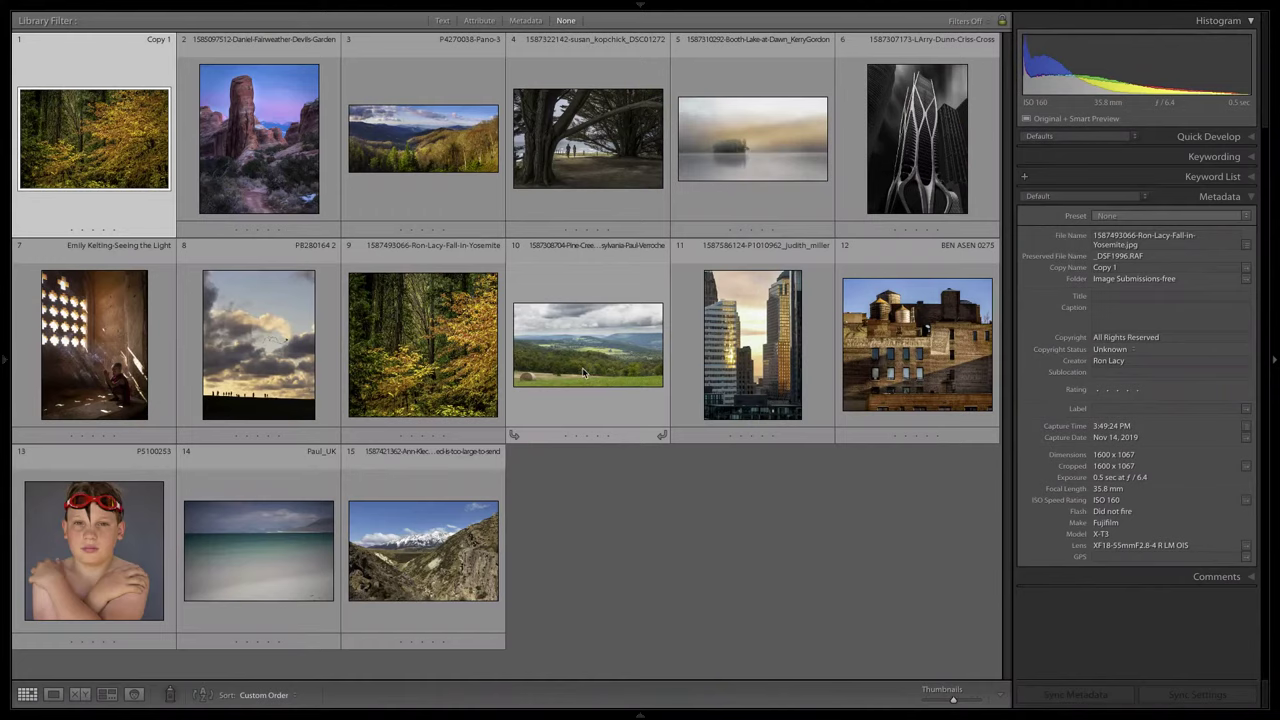
left_click(438, 347, "ctrl")
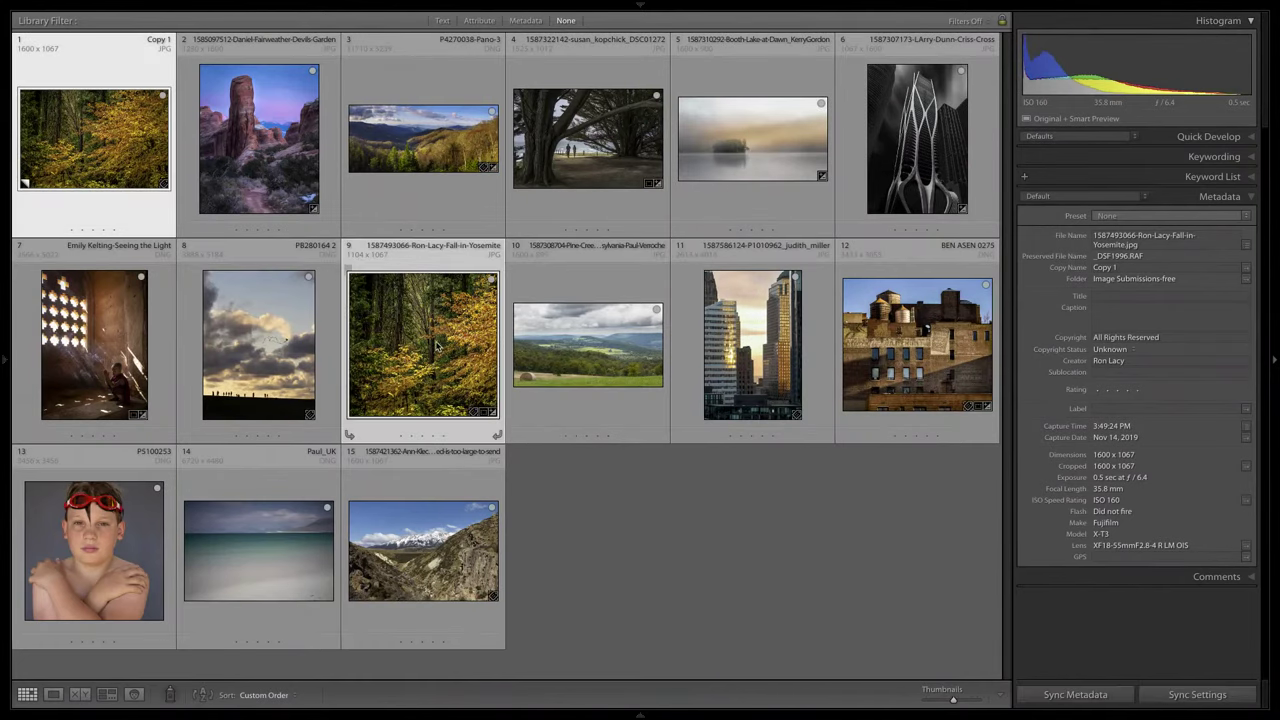
key("c")
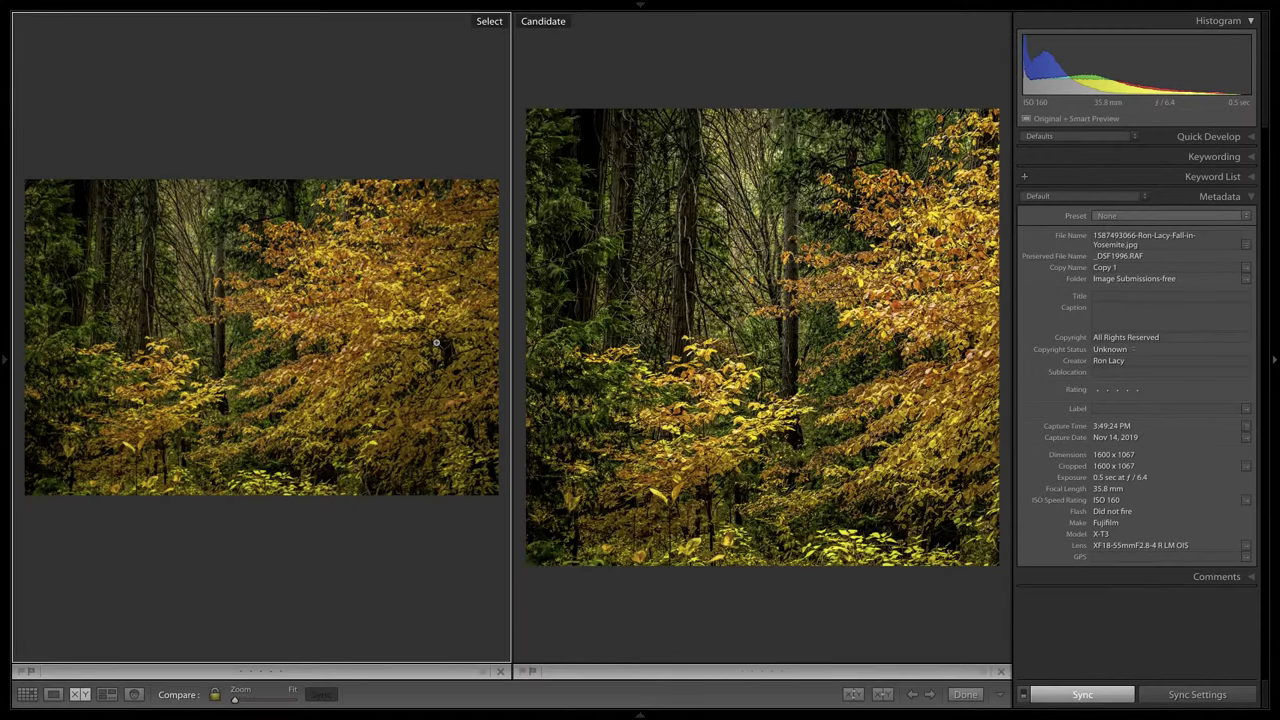
- Enlarge the forest comparison by hiding the side panels, check the virtual copy's full crop frame, and return to the thumbnail grid
key("Tab")
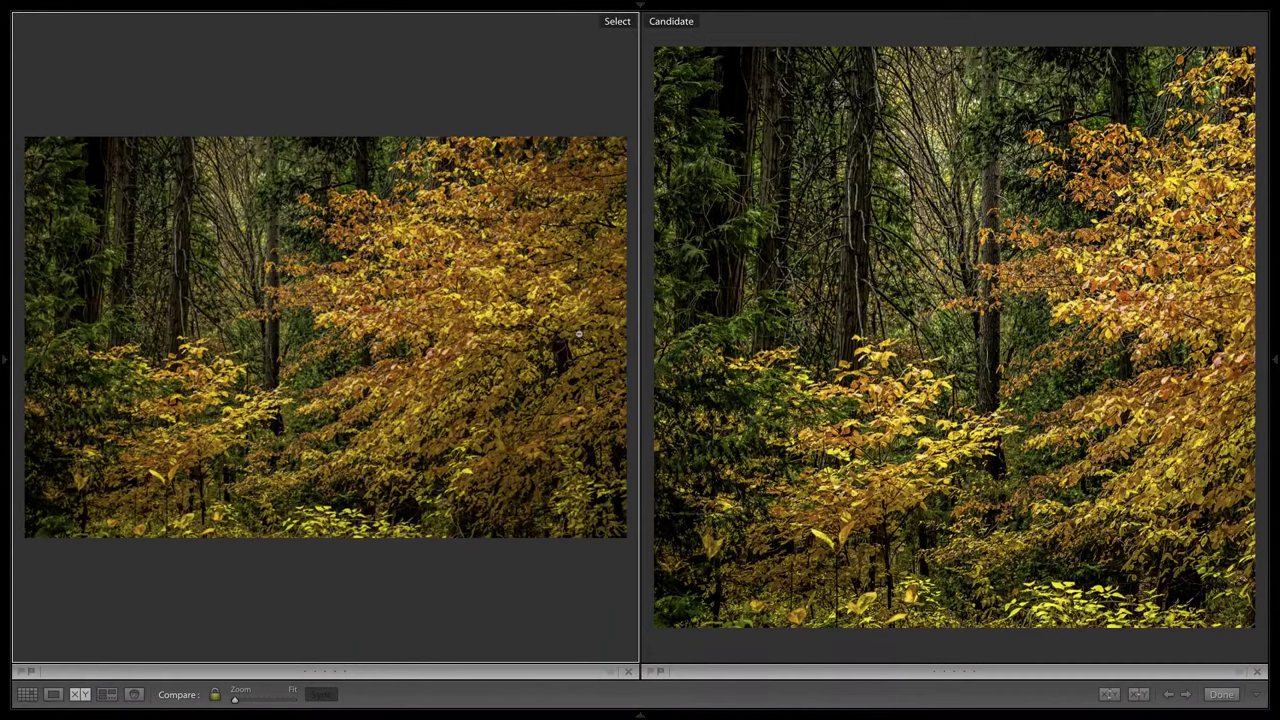
key("r")
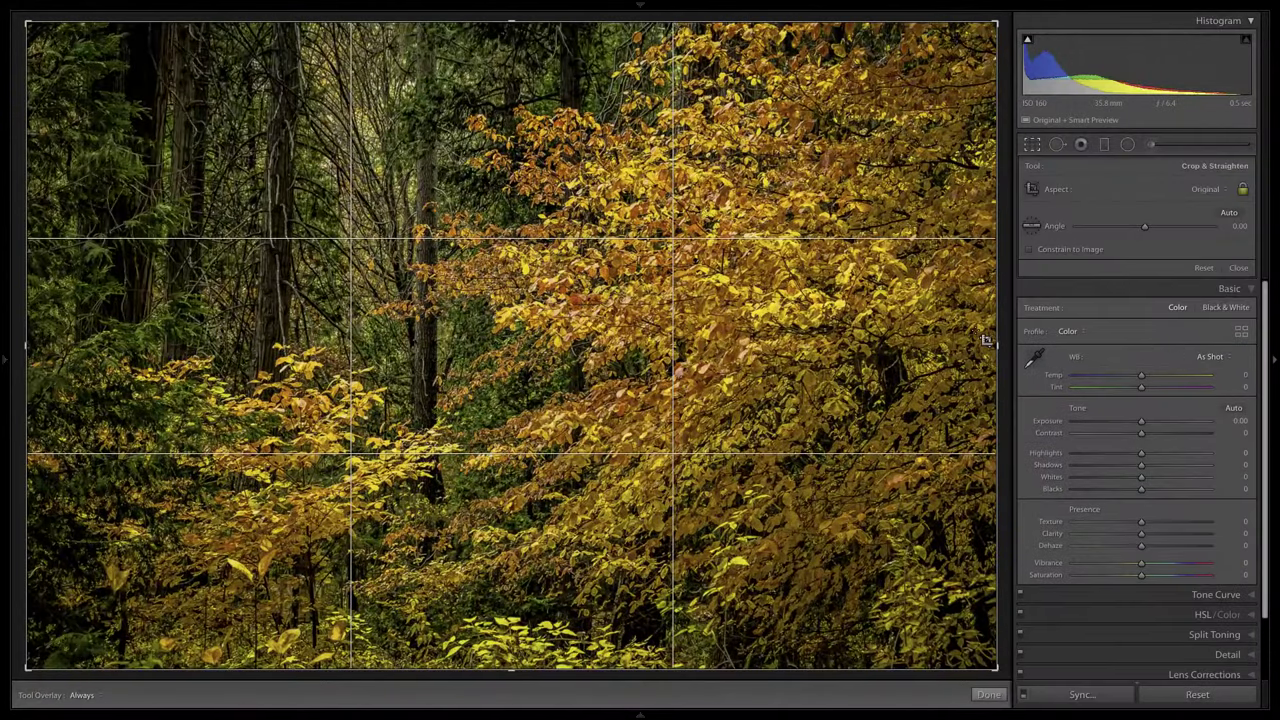
key("r")
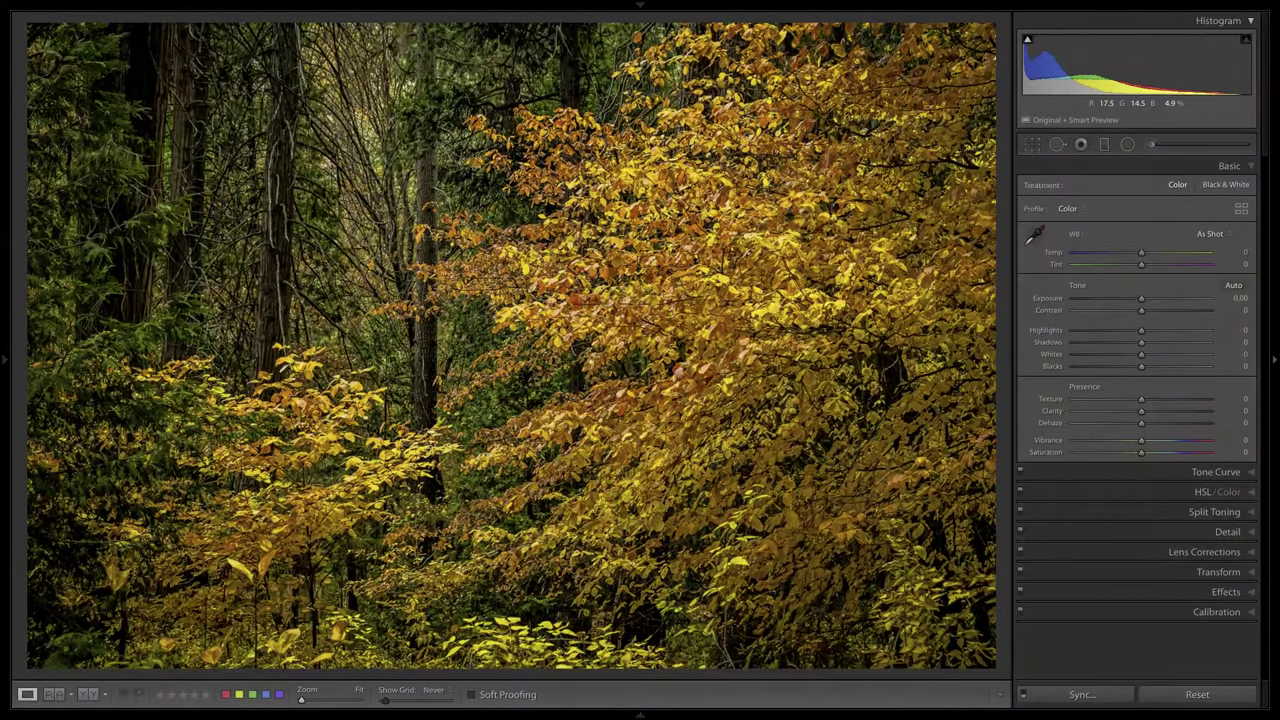
key("g")
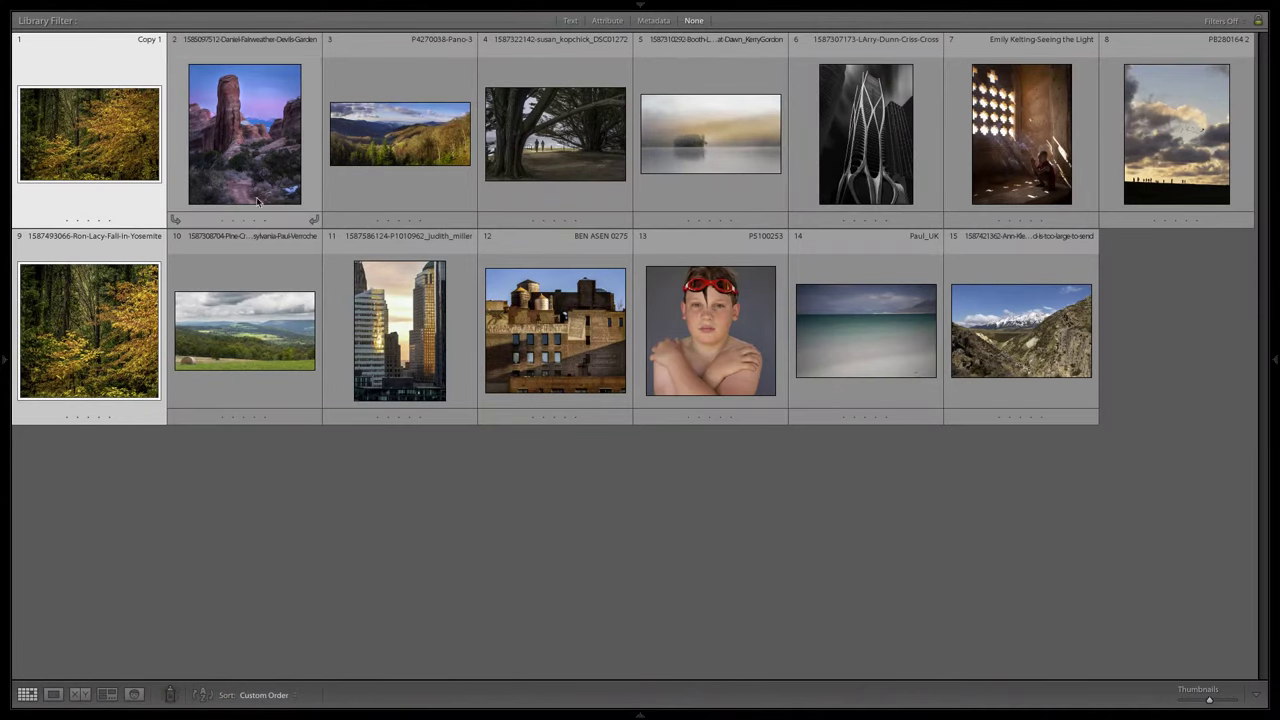
- Open the edited forest photo, check its crop frame against the full image, and return to the thumbnail grid
double_click(106, 346)
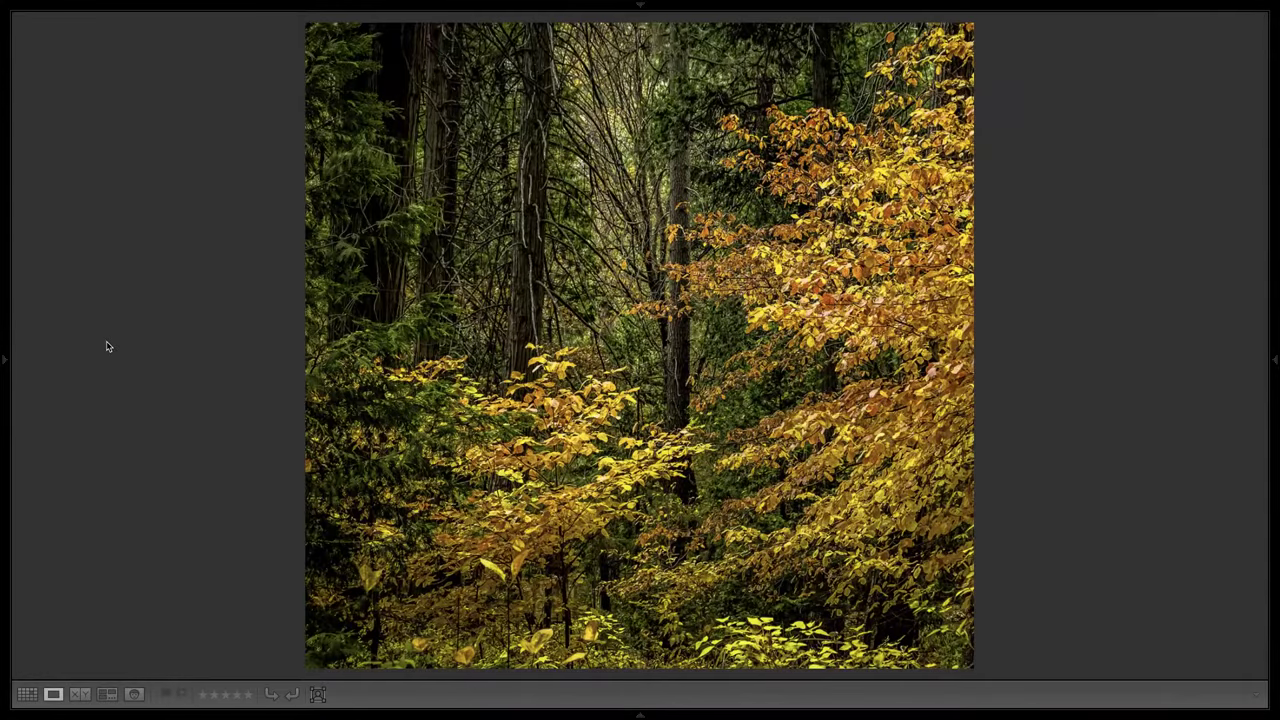
key("r")
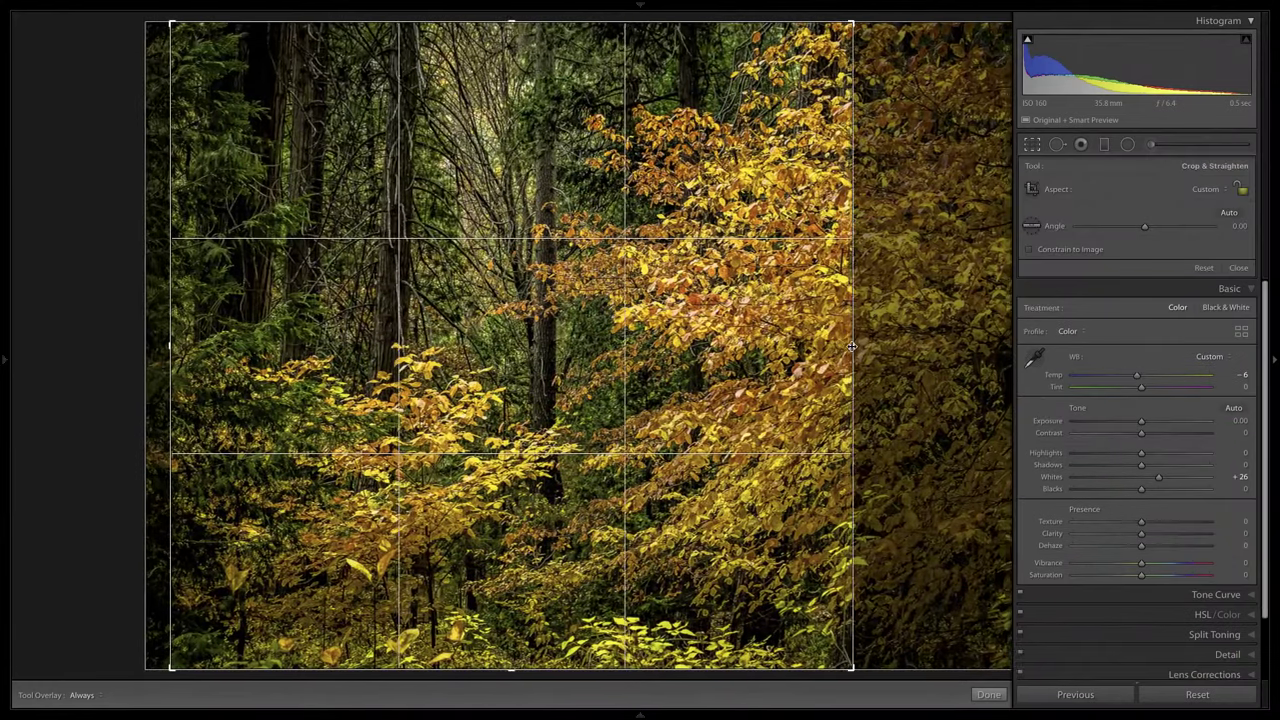
key("r")
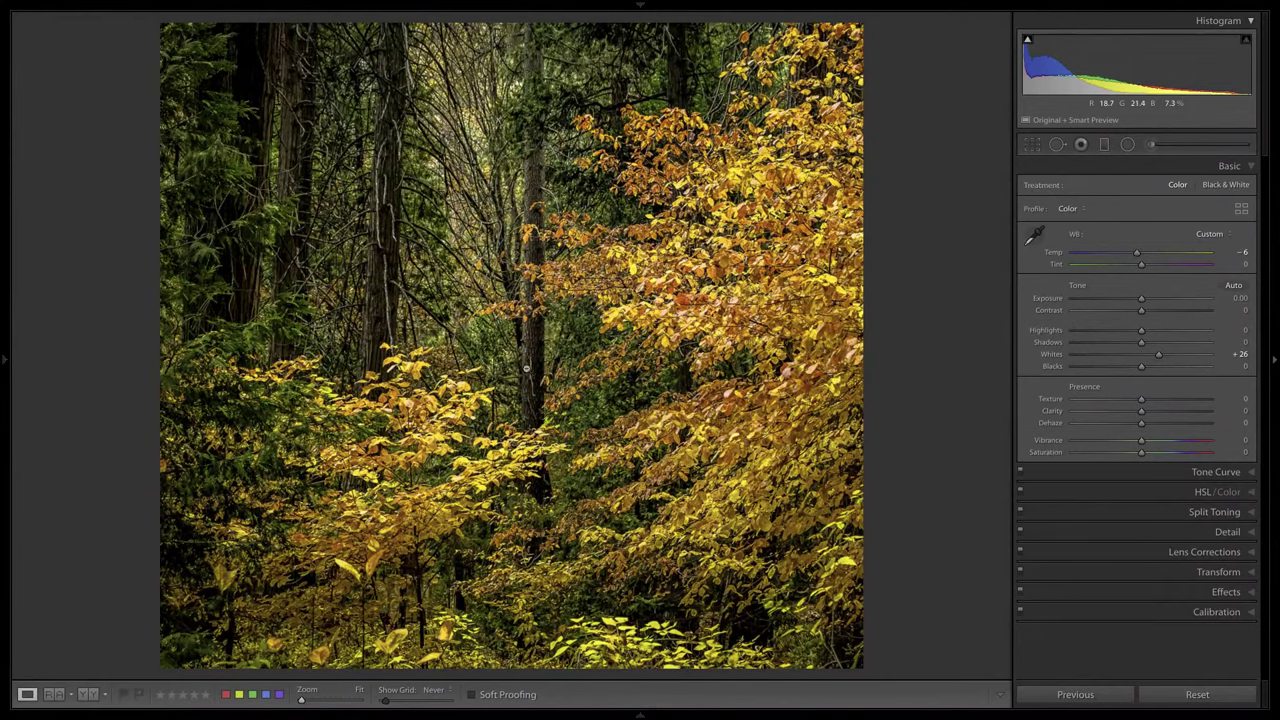
key("g")
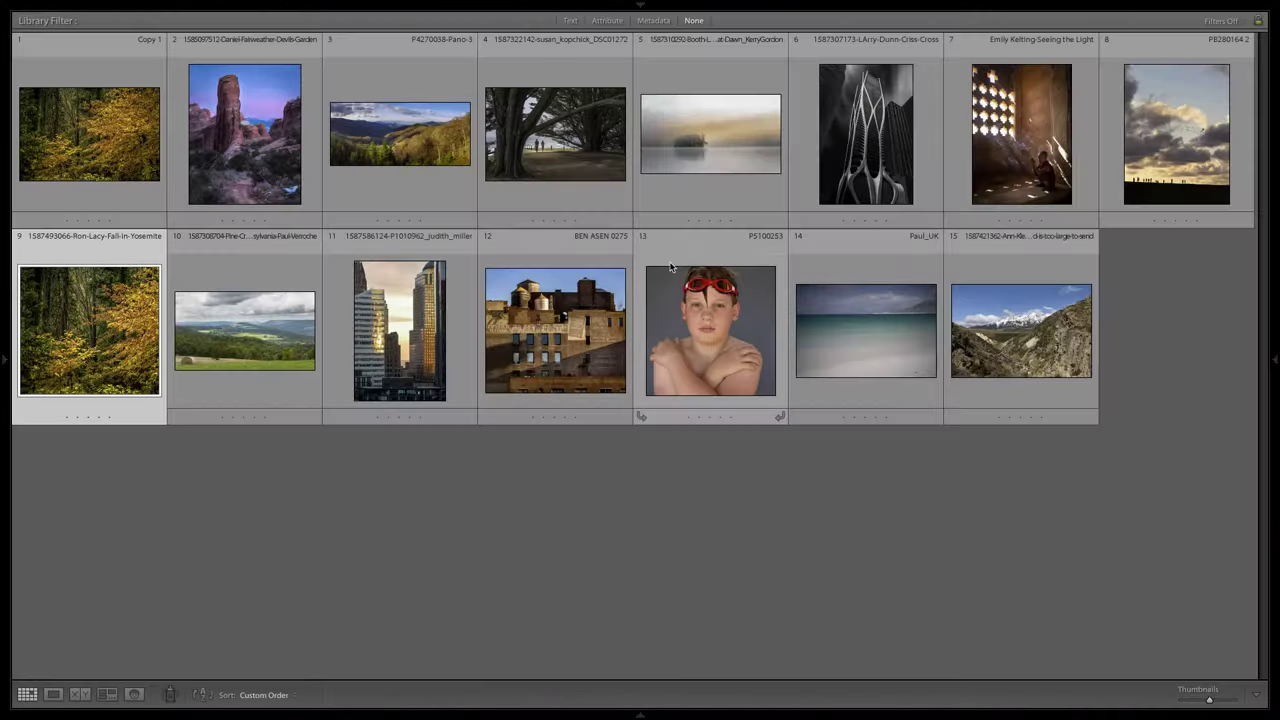
- Open the Pine Creek Pennsylvania landscape in Loupe view, check its capture information overlay, and hide the overlay
double_click(262, 332)
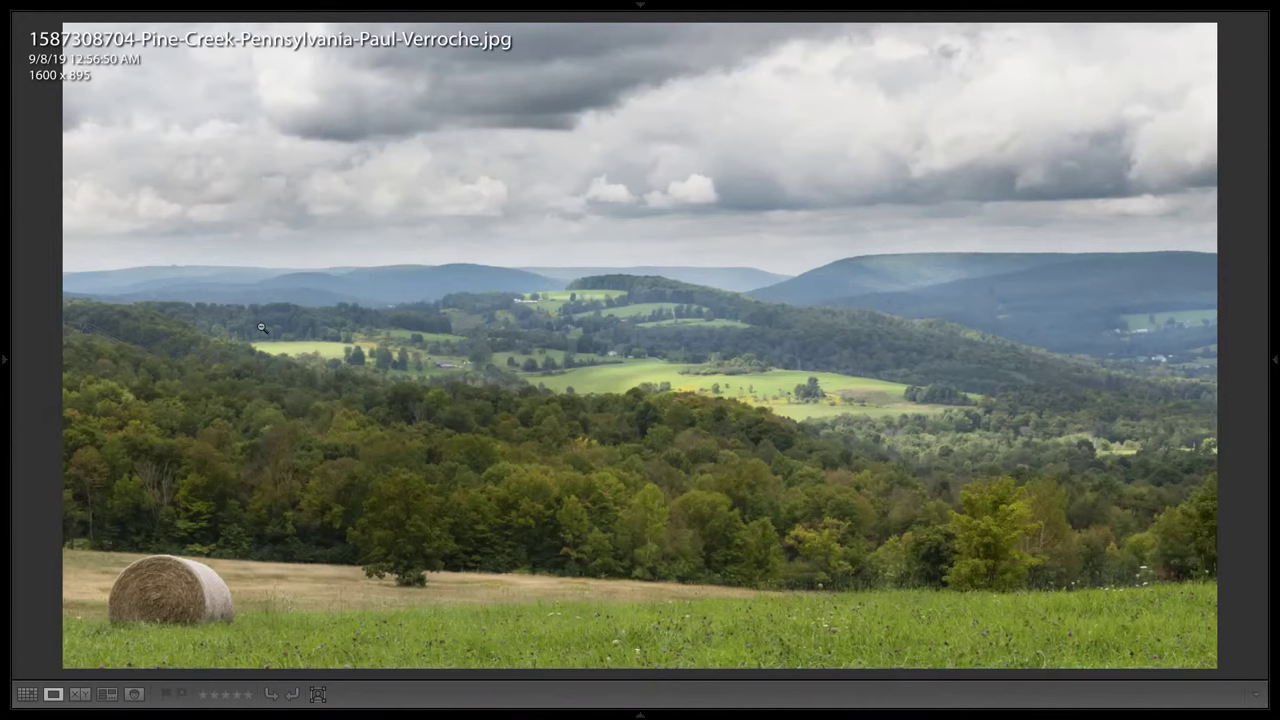
key("i")
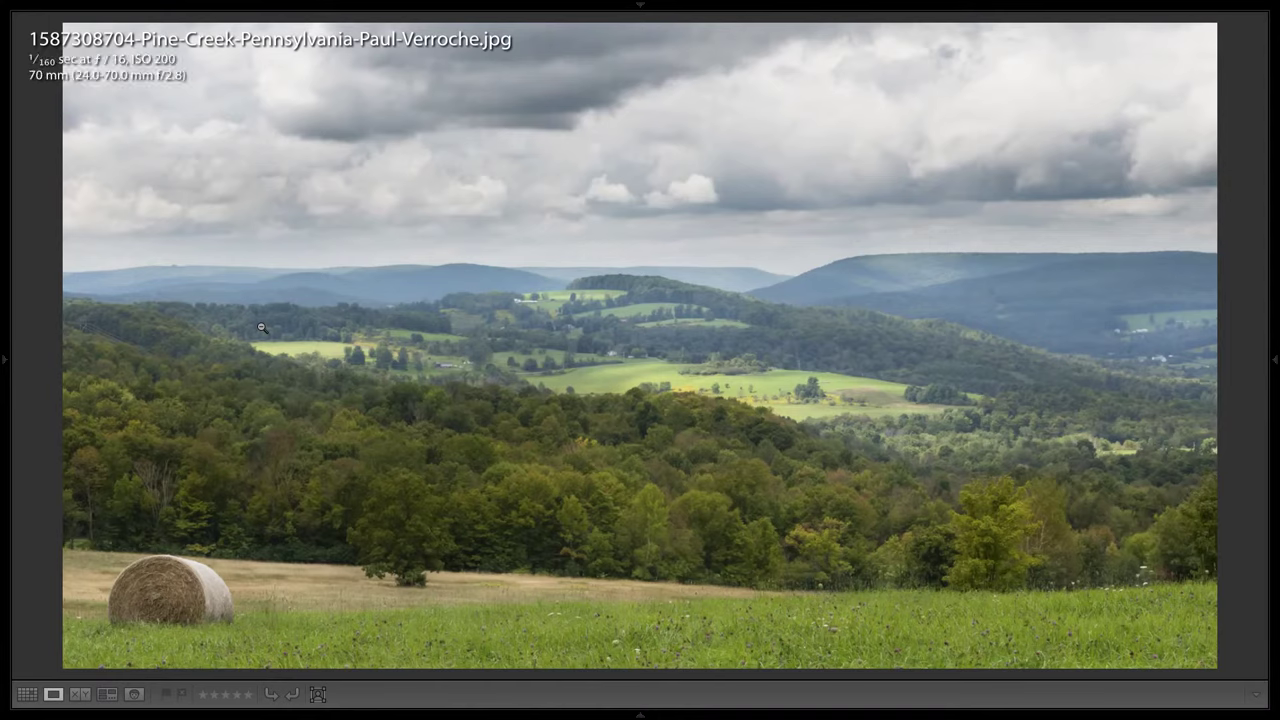
key("i")
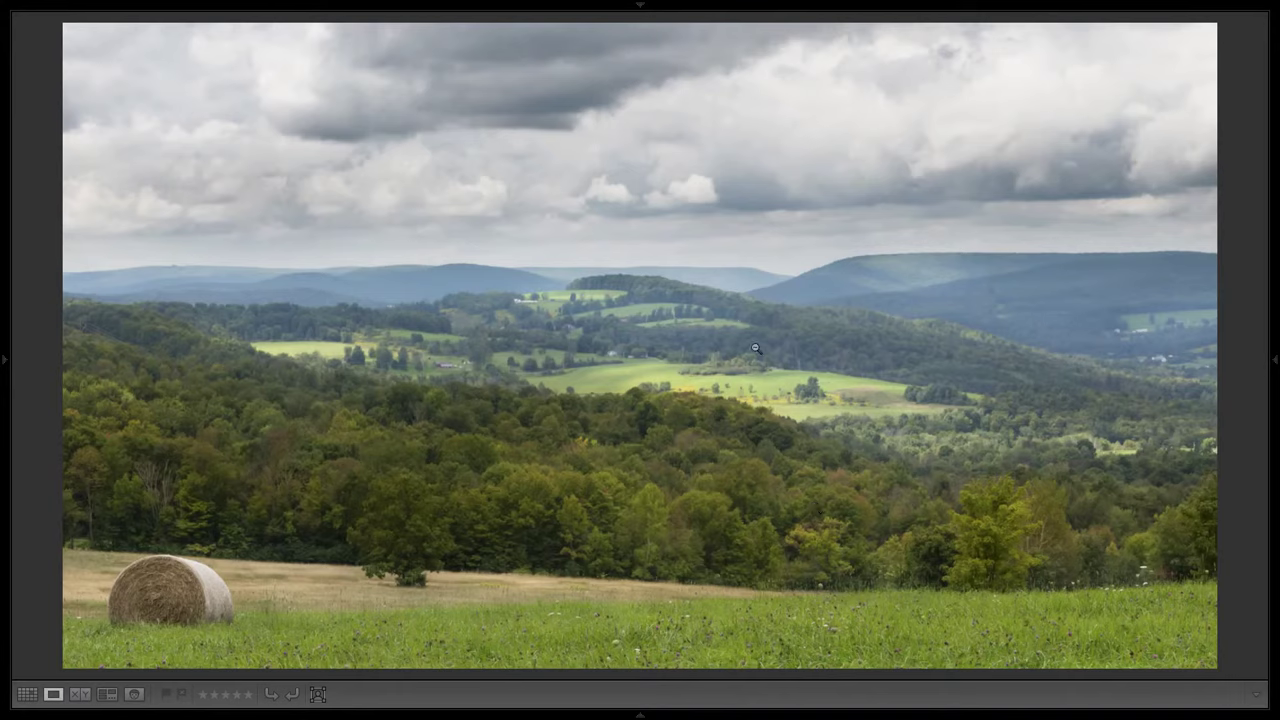
- Try covering the hay bale with a Clone spot of size 95, and undo the spot removal
key("q")
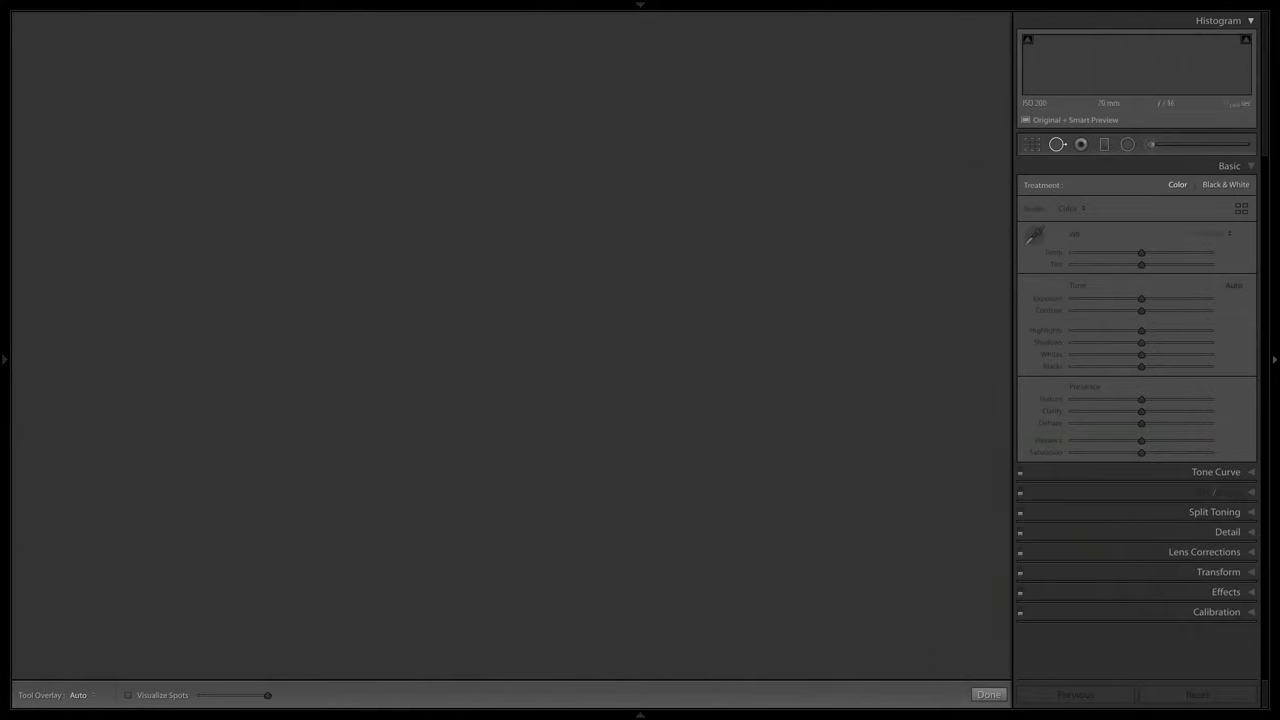
scroll(255, 521, "up", 1)
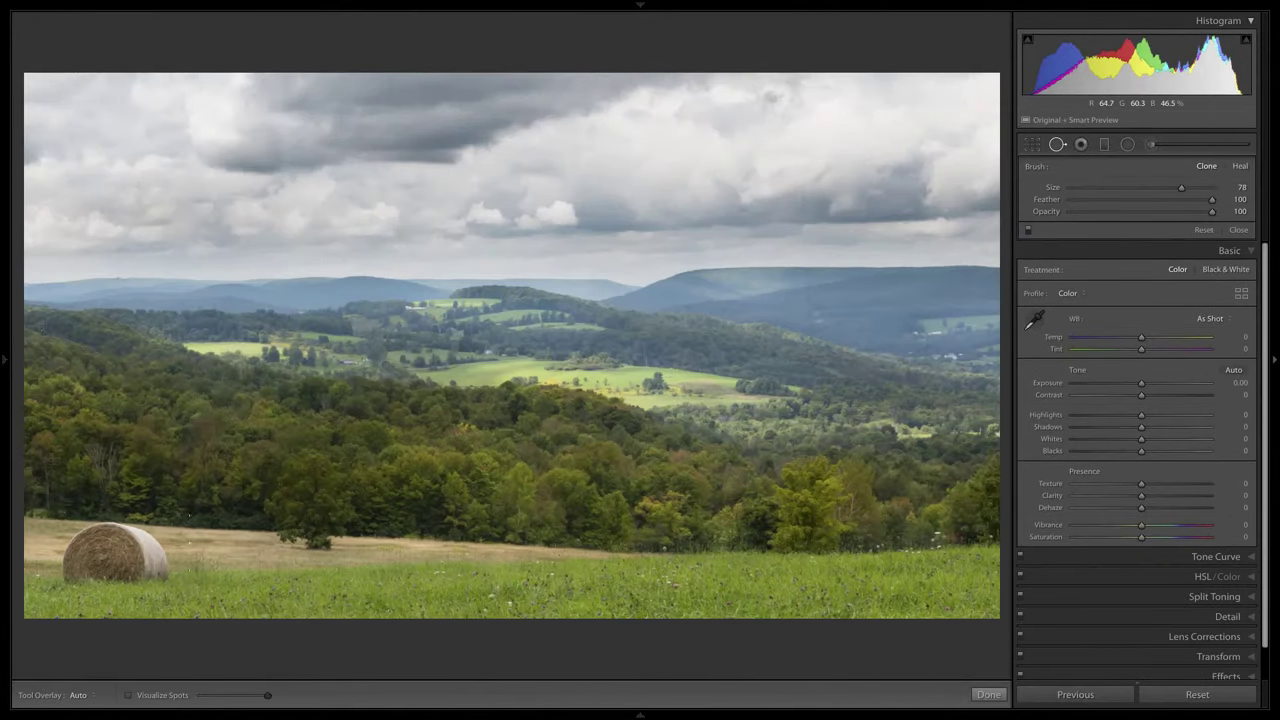
scroll(965, 211, "up", 2)
scroll(965, 211, "up", 2)
scroll(965, 211, "up", 1)
left_click(113, 567)
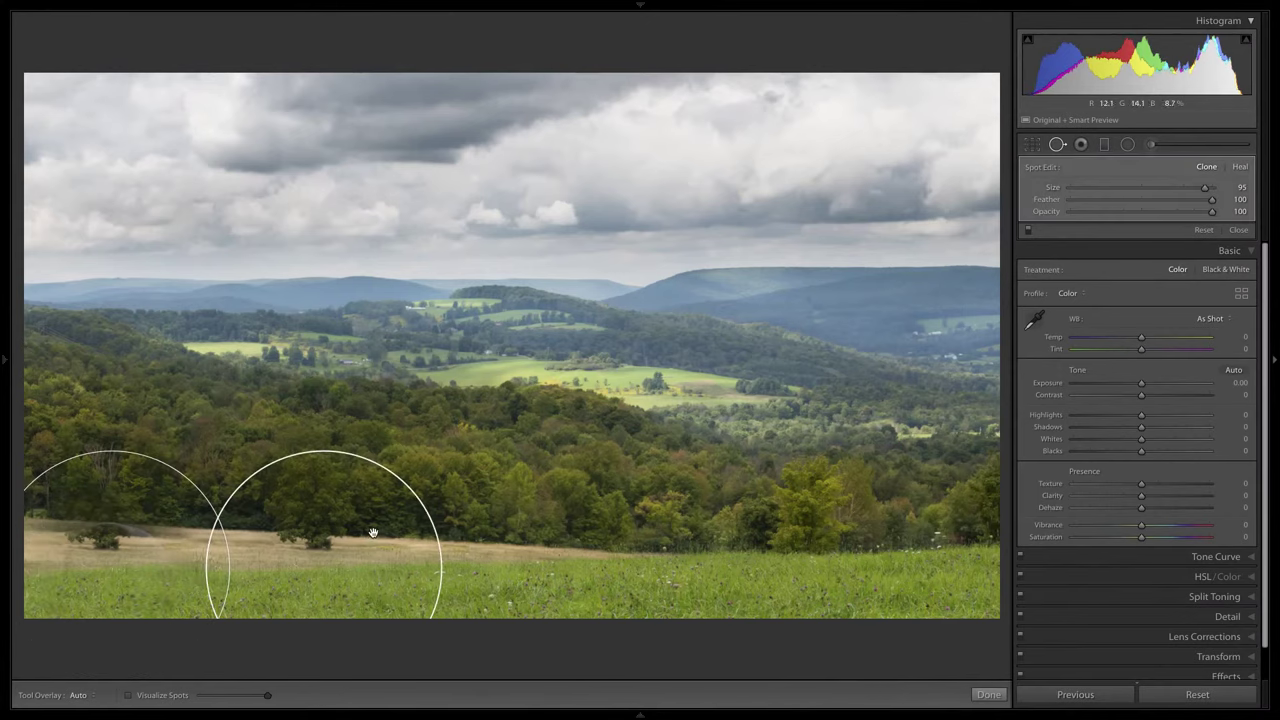
key("ctrl+z")
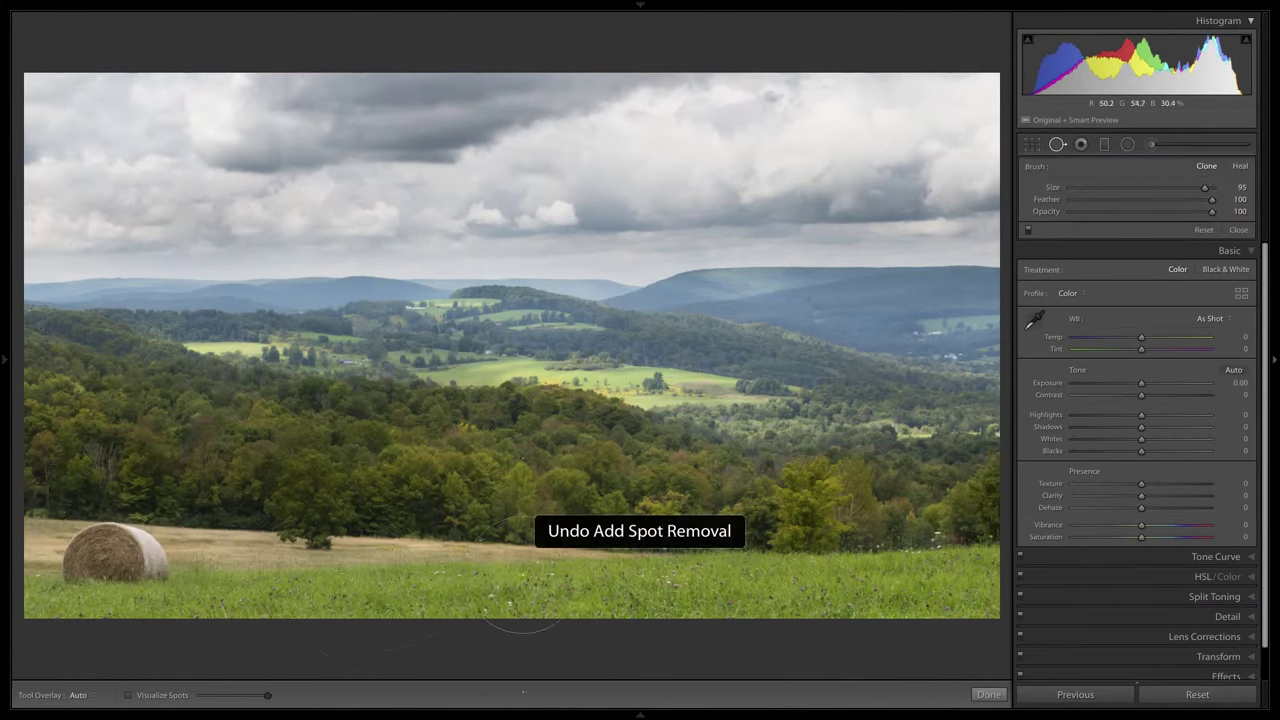
- Try cloning a second hay bale into the middle of the foreground field, and remove the clone spot
left_click(630, 566)
left_click_drag(414, 549, 147, 524)
key("q")
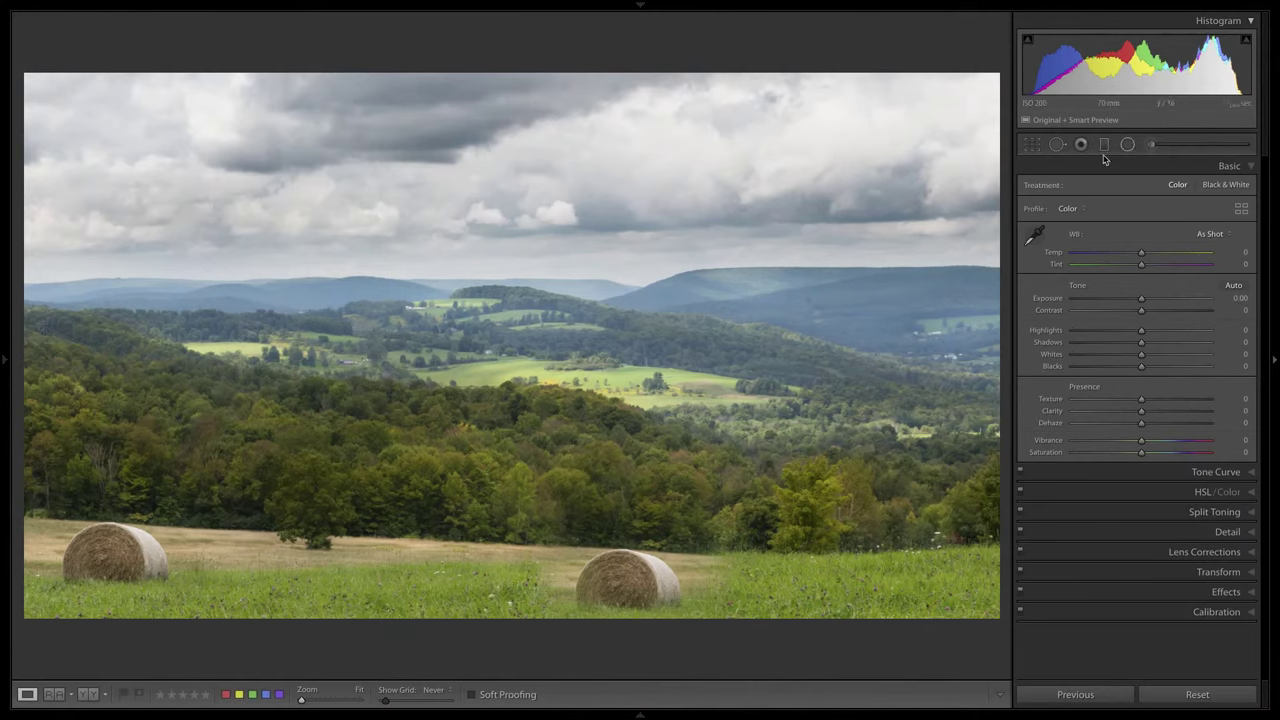
key("q")
left_click(624, 569)
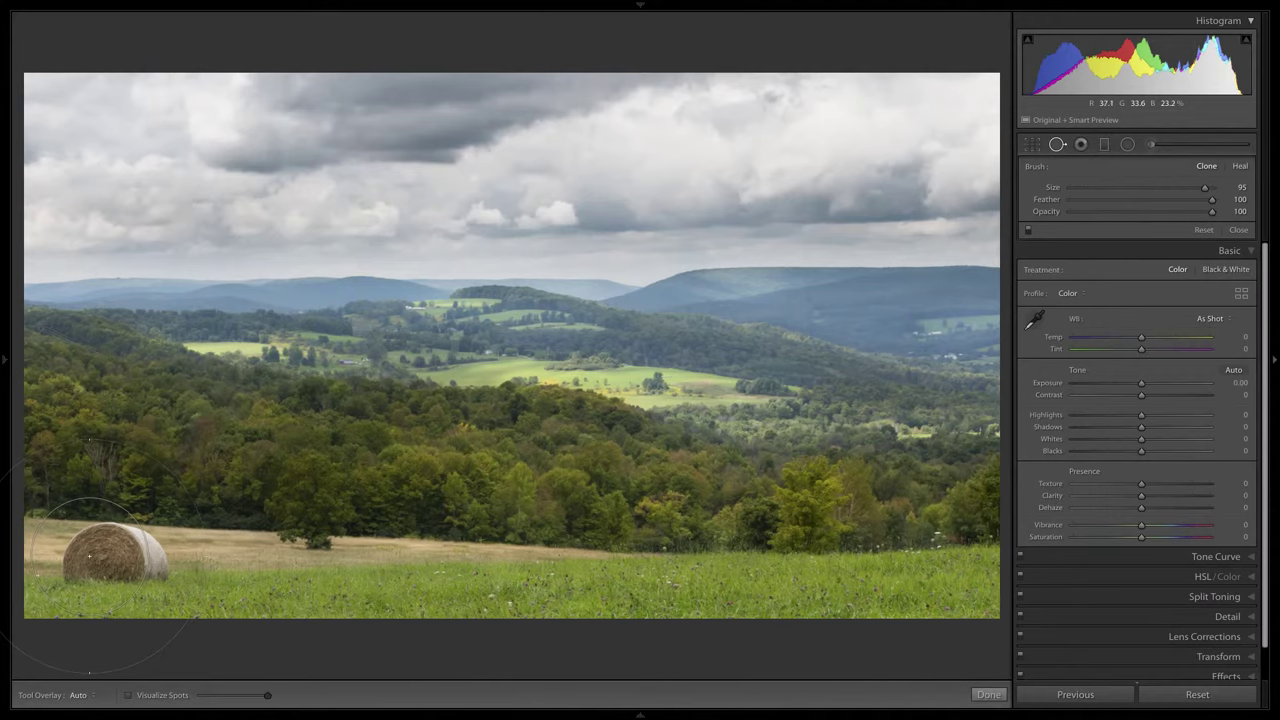
key("q")
- Try an unlocked-aspect crop that cuts off the hay bale and foreground field, and restore the full frame
key("r")
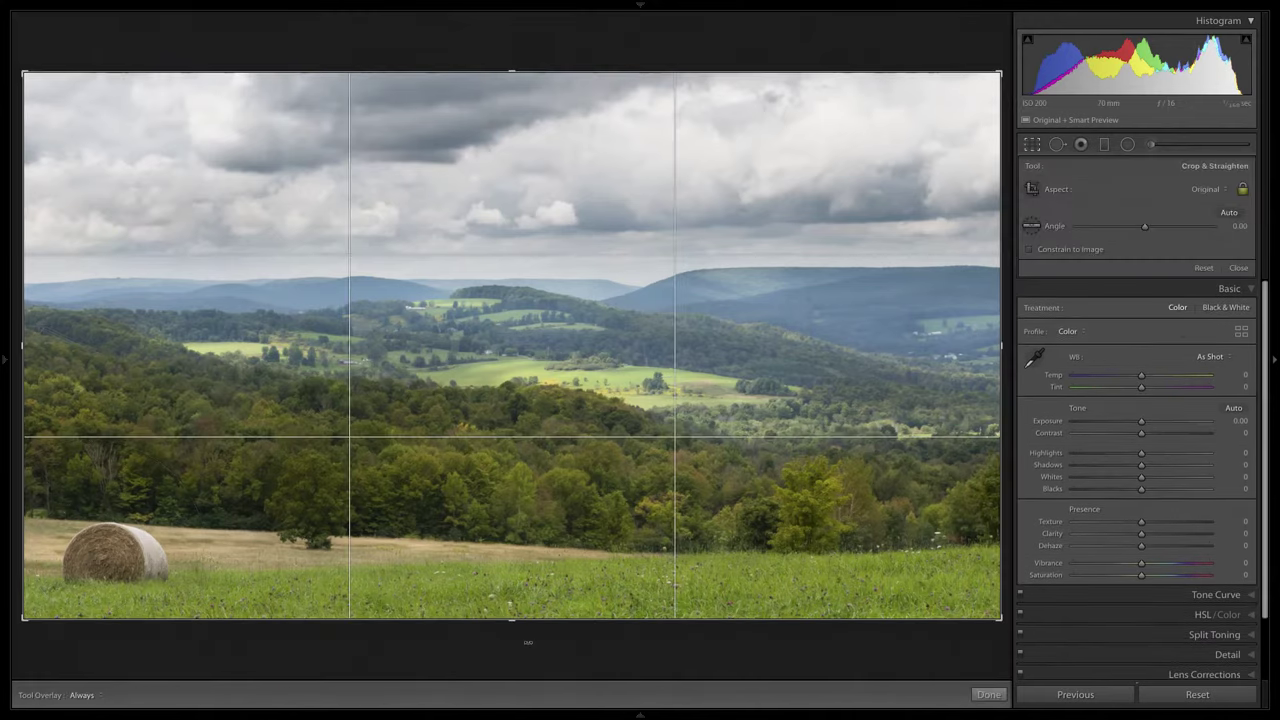
left_click_drag(509, 614, 509, 666)
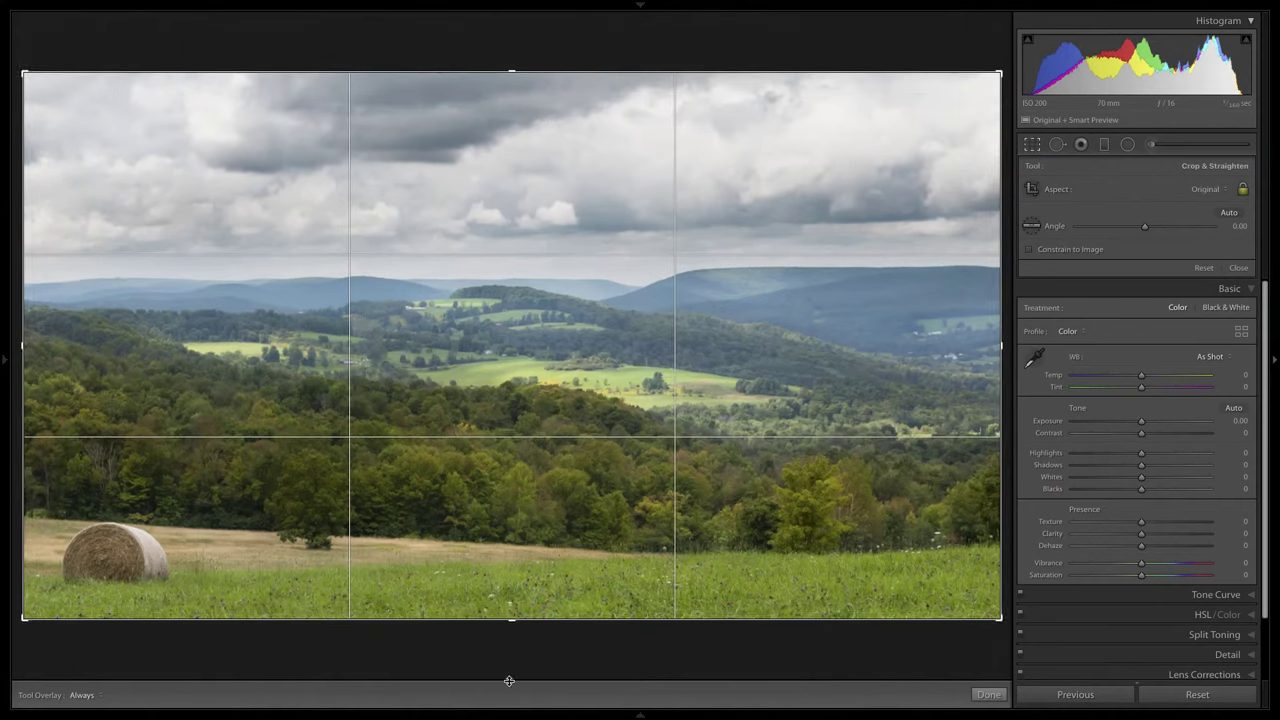
left_click(1243, 190)
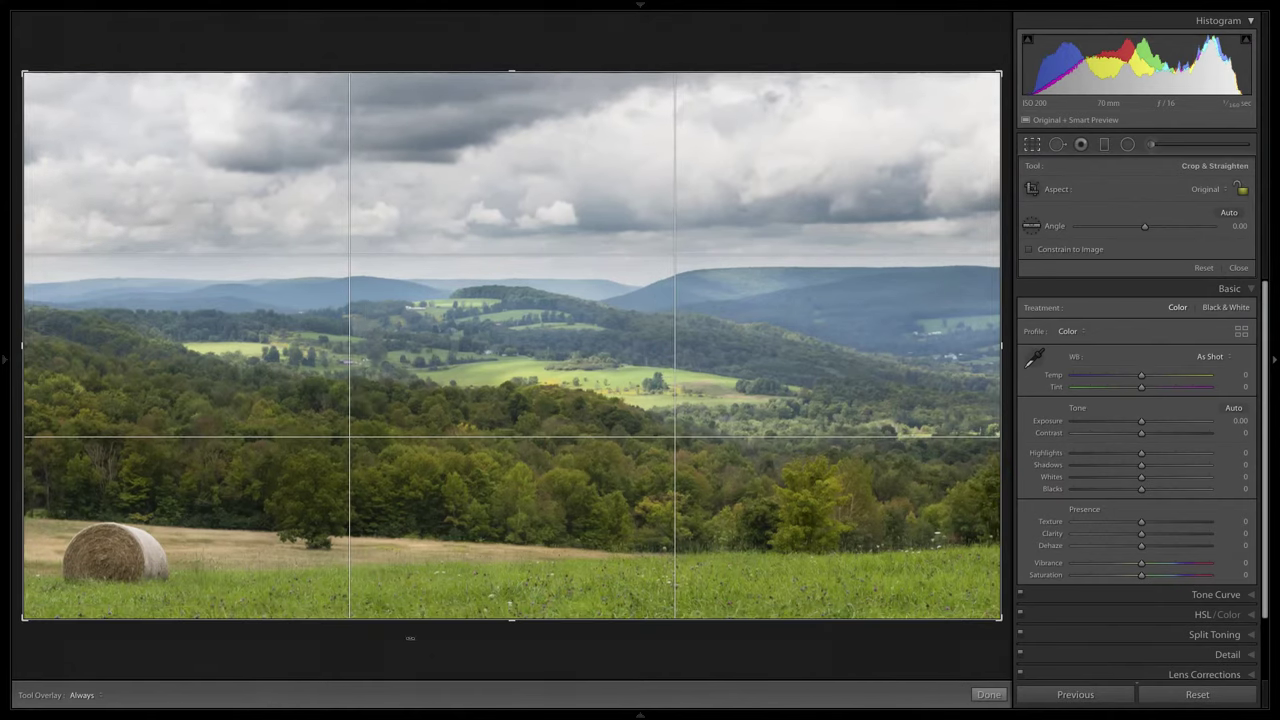
left_click_drag(520, 620, 523, 570)
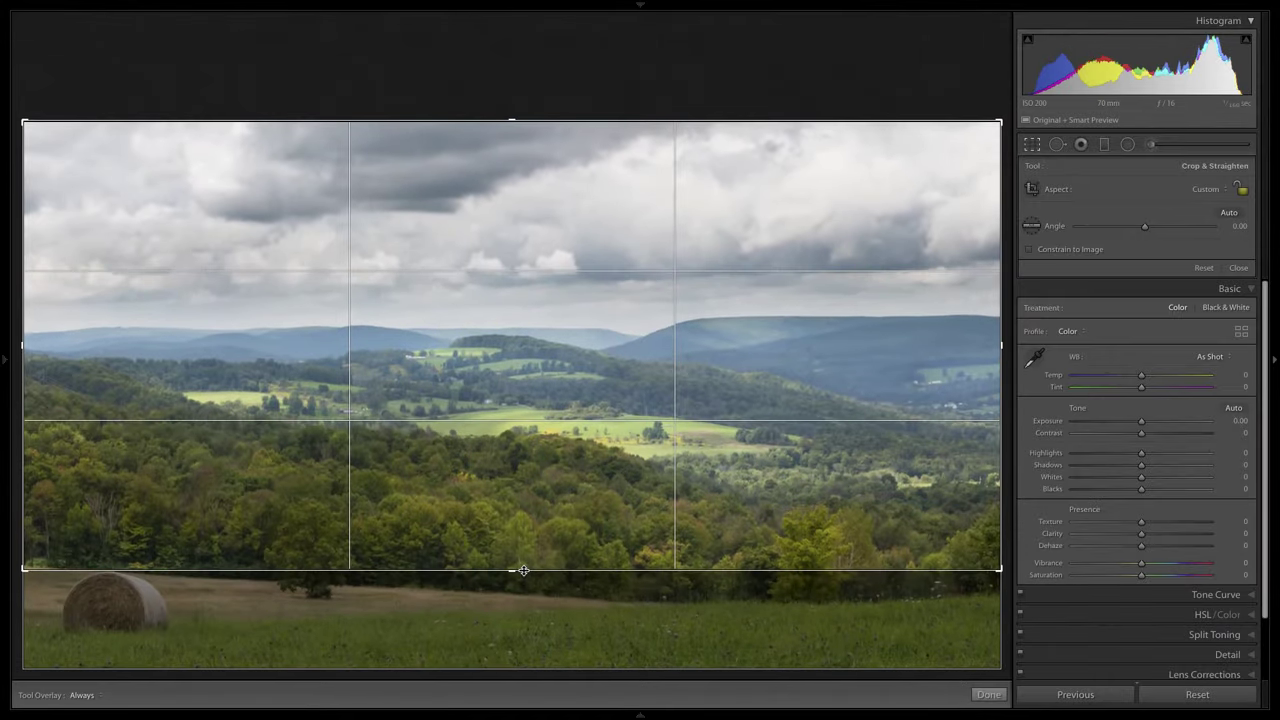
key("Return")
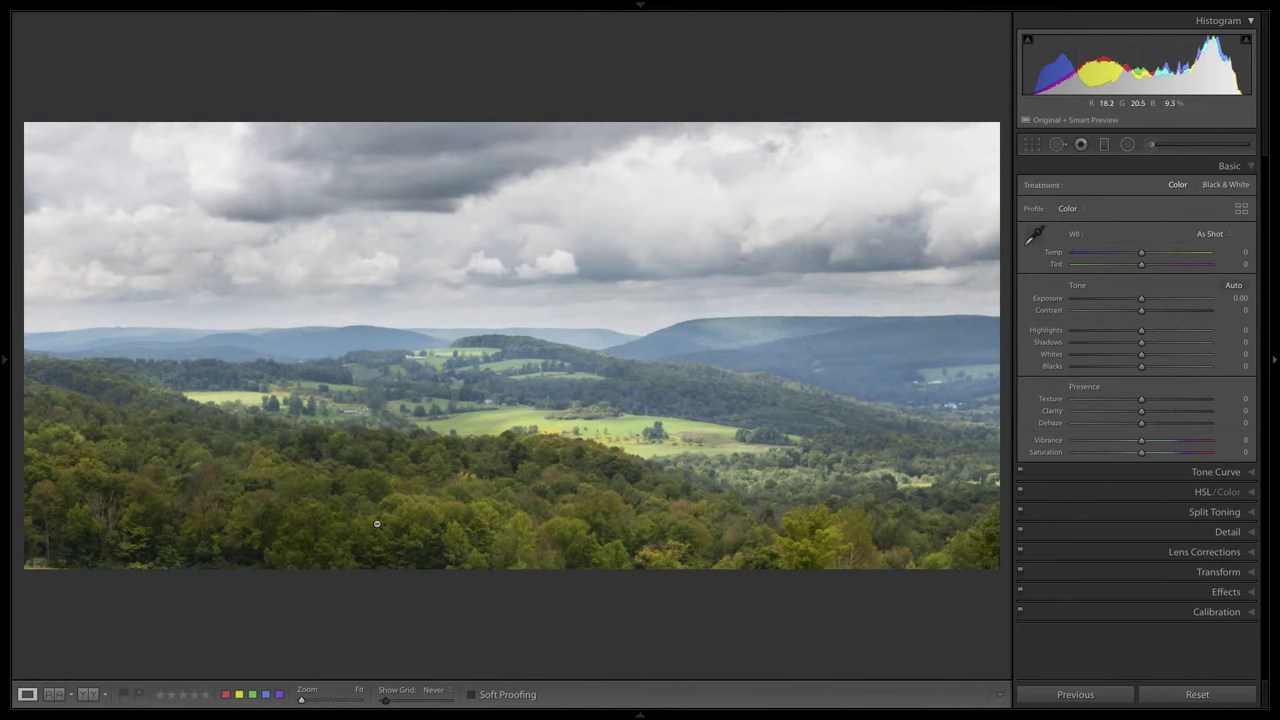
key("r")
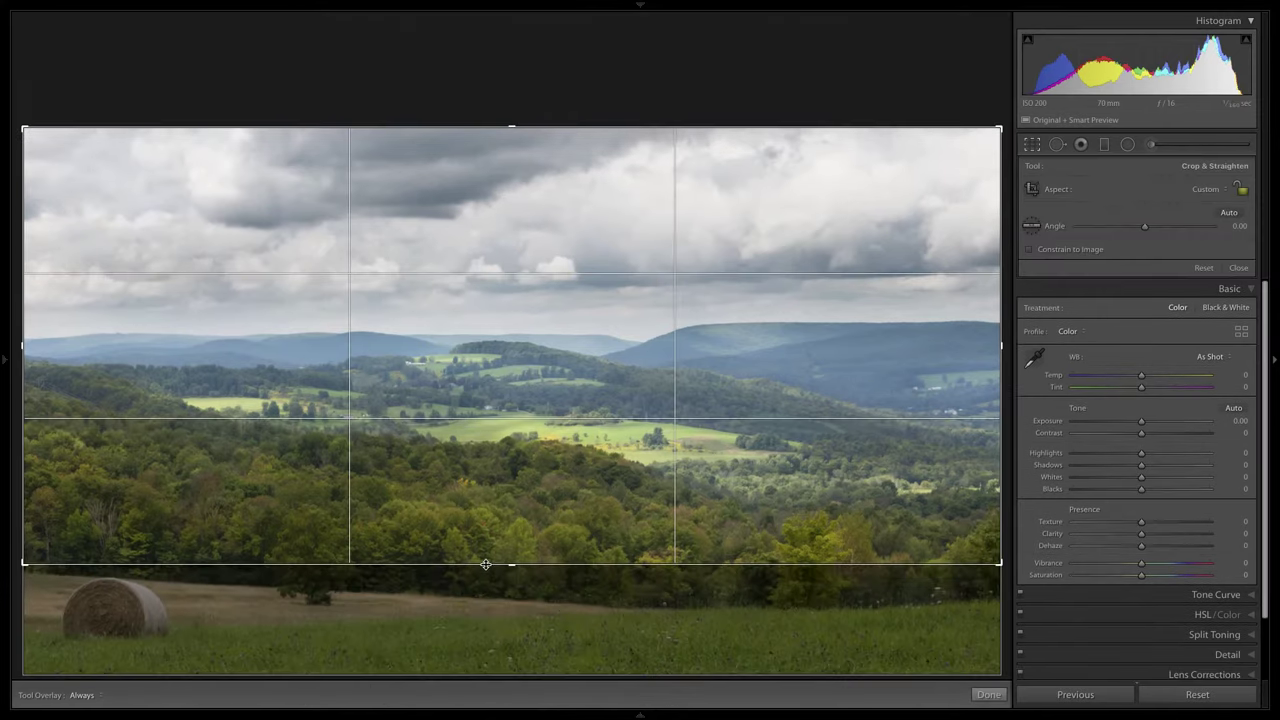
key("Return")
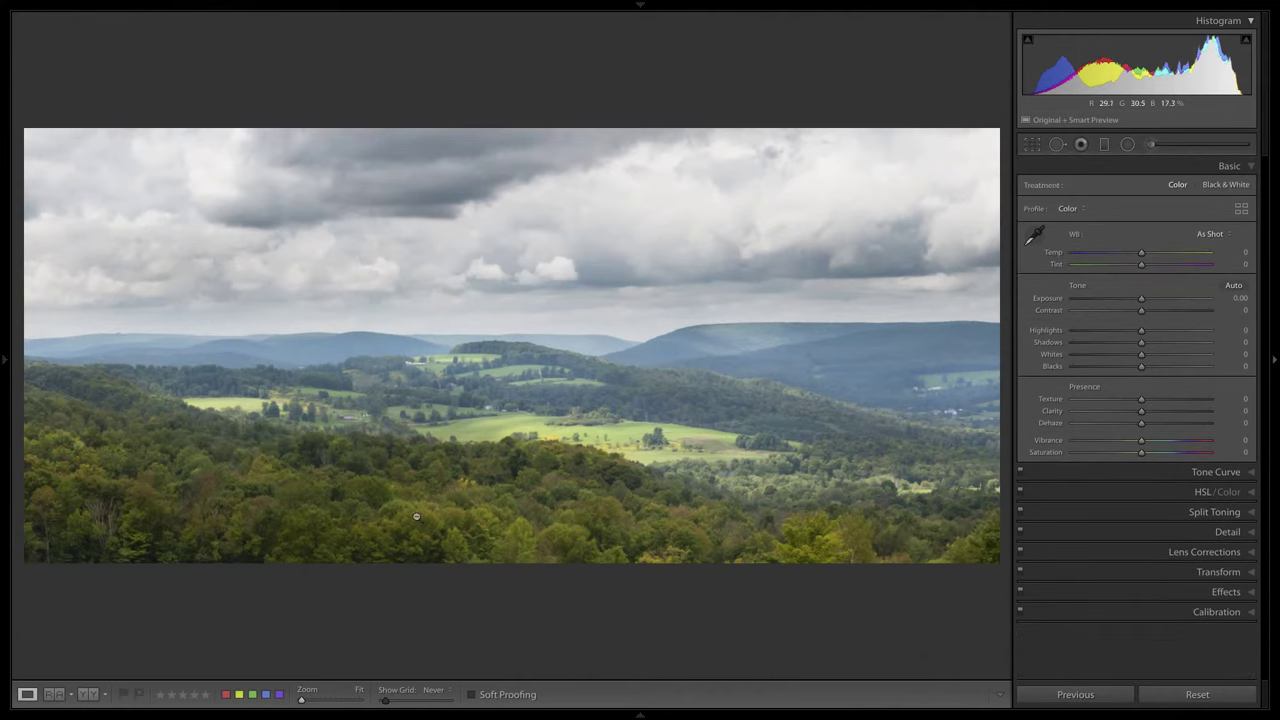
key("r")
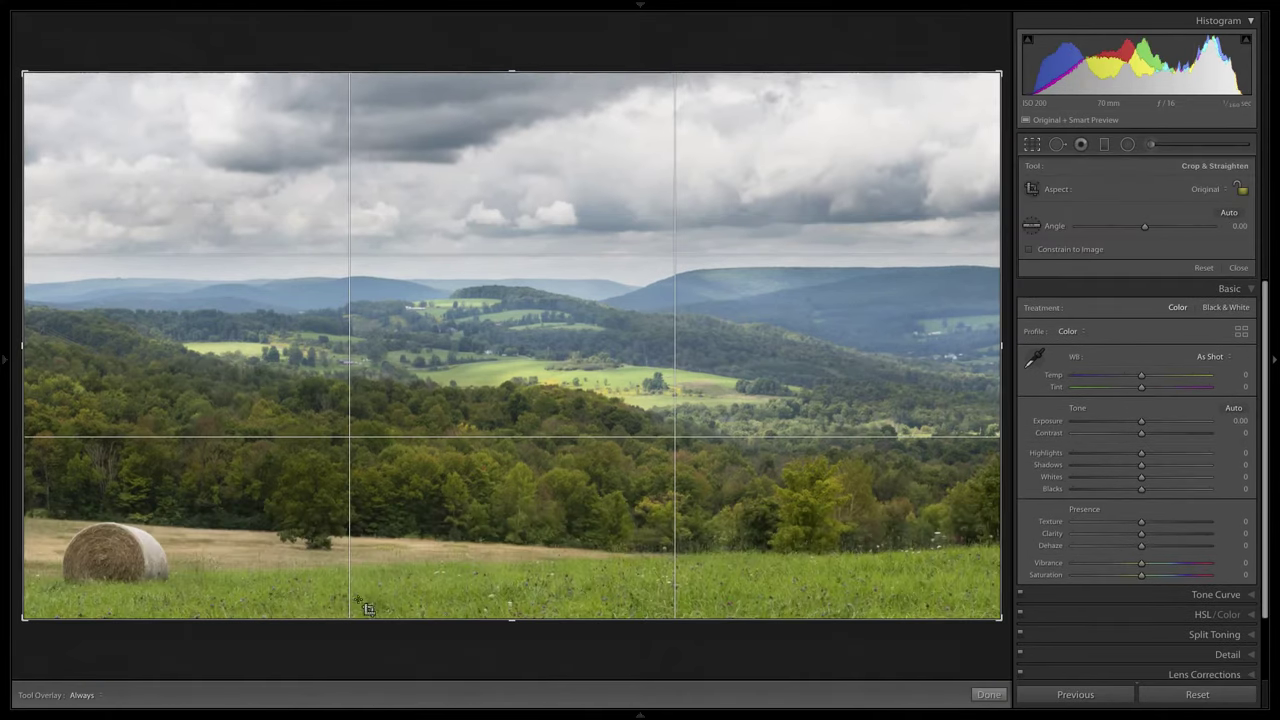
key("Return")
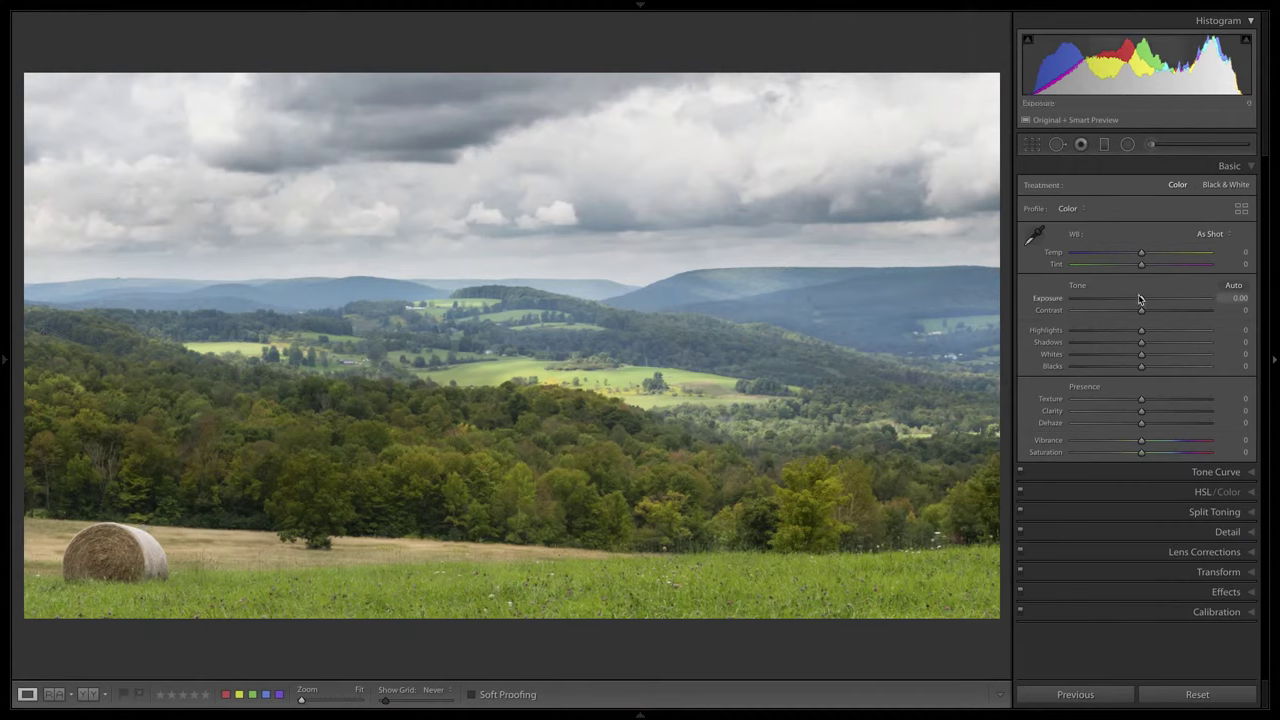
- Set the landscape's Exposure to -0.15, Whites to +40, Blacks to -17 and Shadows to +10
left_click_drag(1138, 299, 1136, 299)
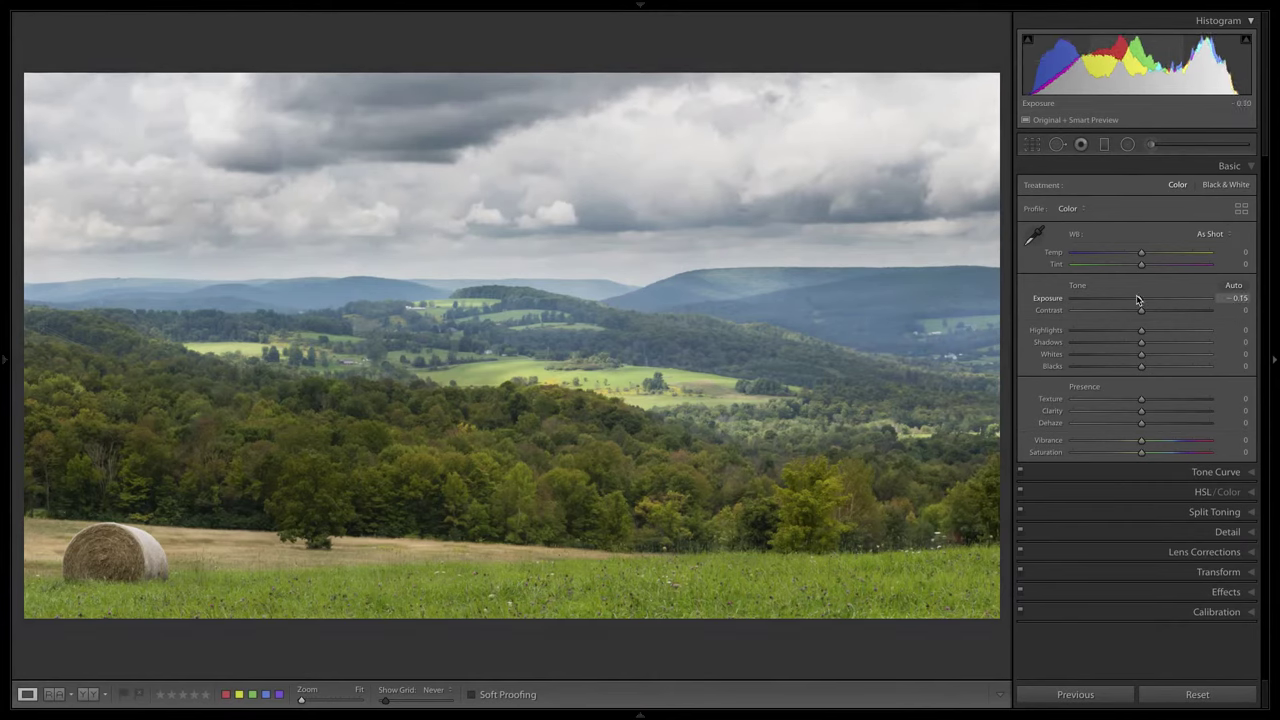
mouse_move(1141, 354)
left_mouse_down()
mouse_move(1171, 354)
mouse_move(1127, 368)
mouse_move(1151, 345)
left_mouse_up()
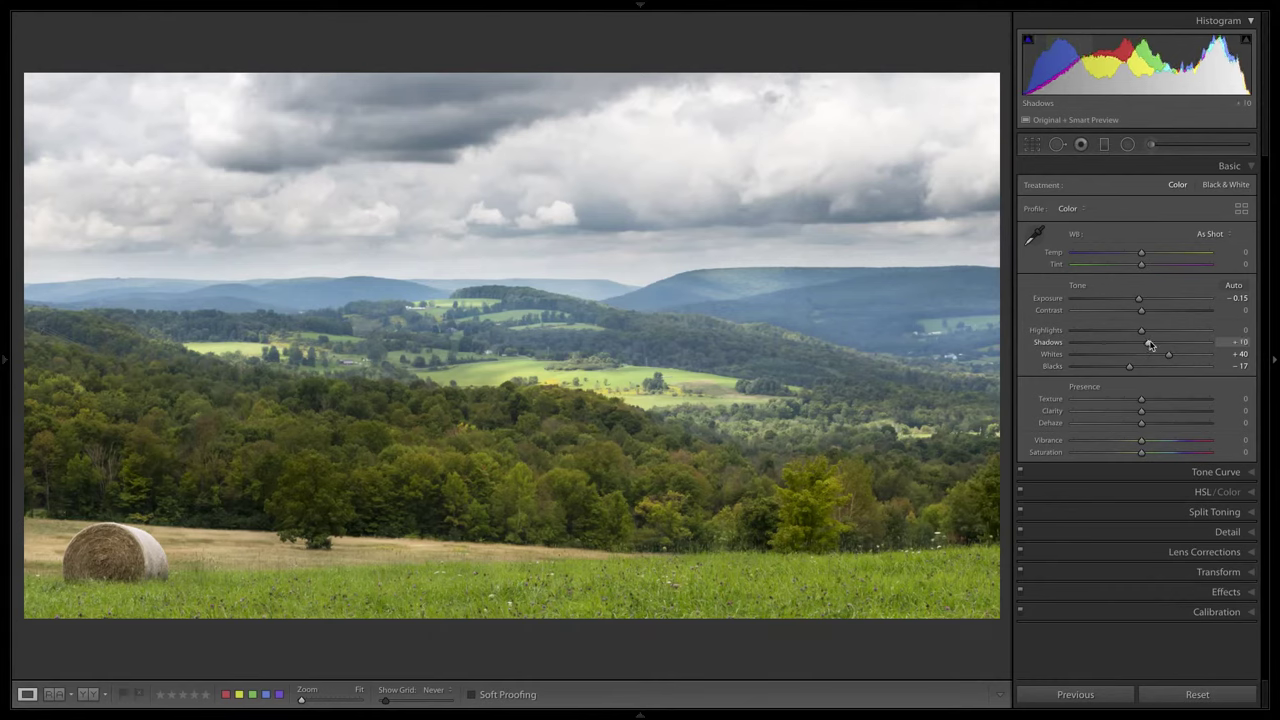
- Darken the foreground grass using a Burn (Darken) adjustment brush at -0.30 exposure and size 17
left_click(1150, 144)
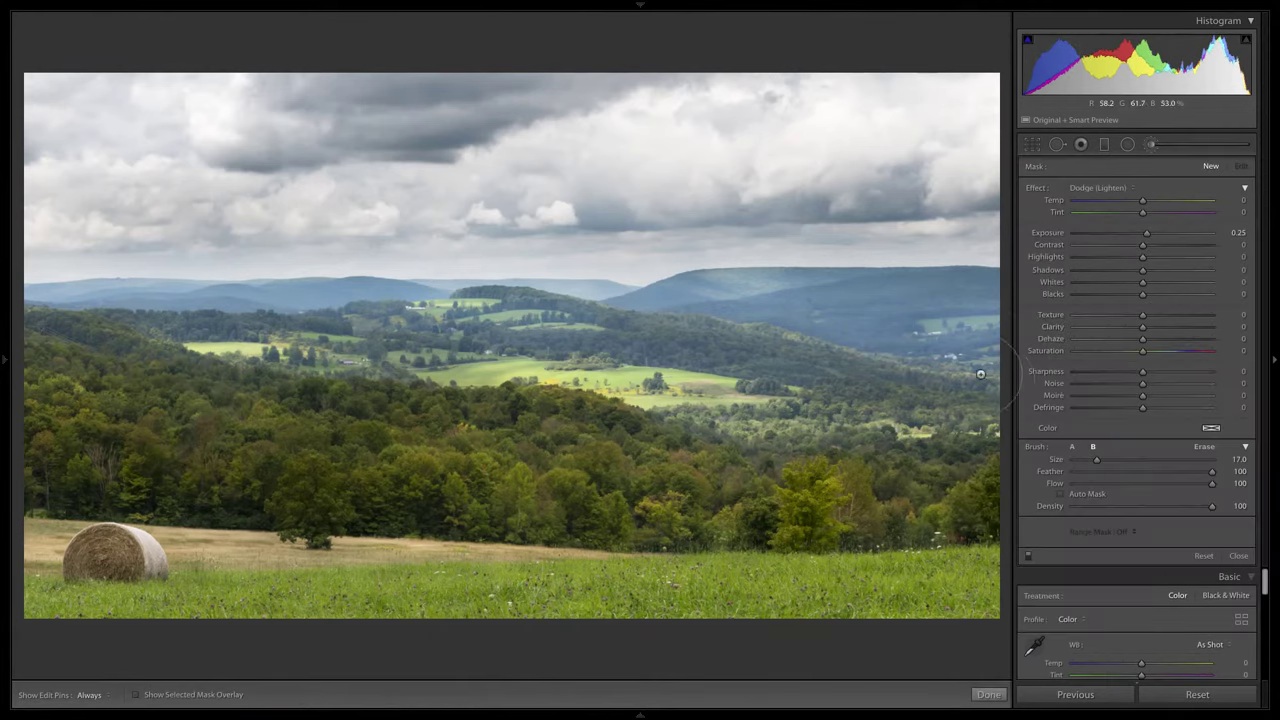
left_click(1100, 187)
left_click(1108, 158)
mouse_move(866, 626)
left_mouse_down()
mouse_move(970, 620)
mouse_move(990, 600)
left_mouse_up()
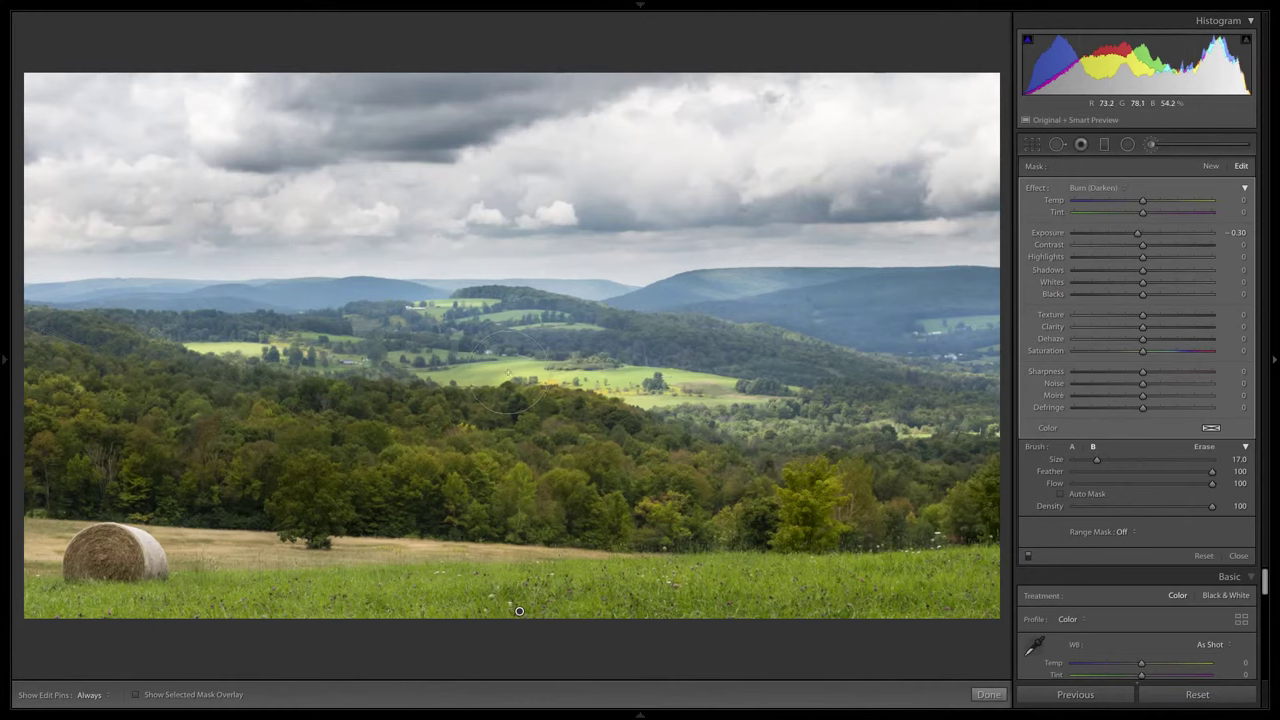
- Reduce the Burn brush to size 11 and darken the trees above the field, toggling the edit pins to check
scroll(450, 488, "down", 2)
key("h")
scroll(150, 492, "down", 2)
scroll(150, 492, "down", 2)
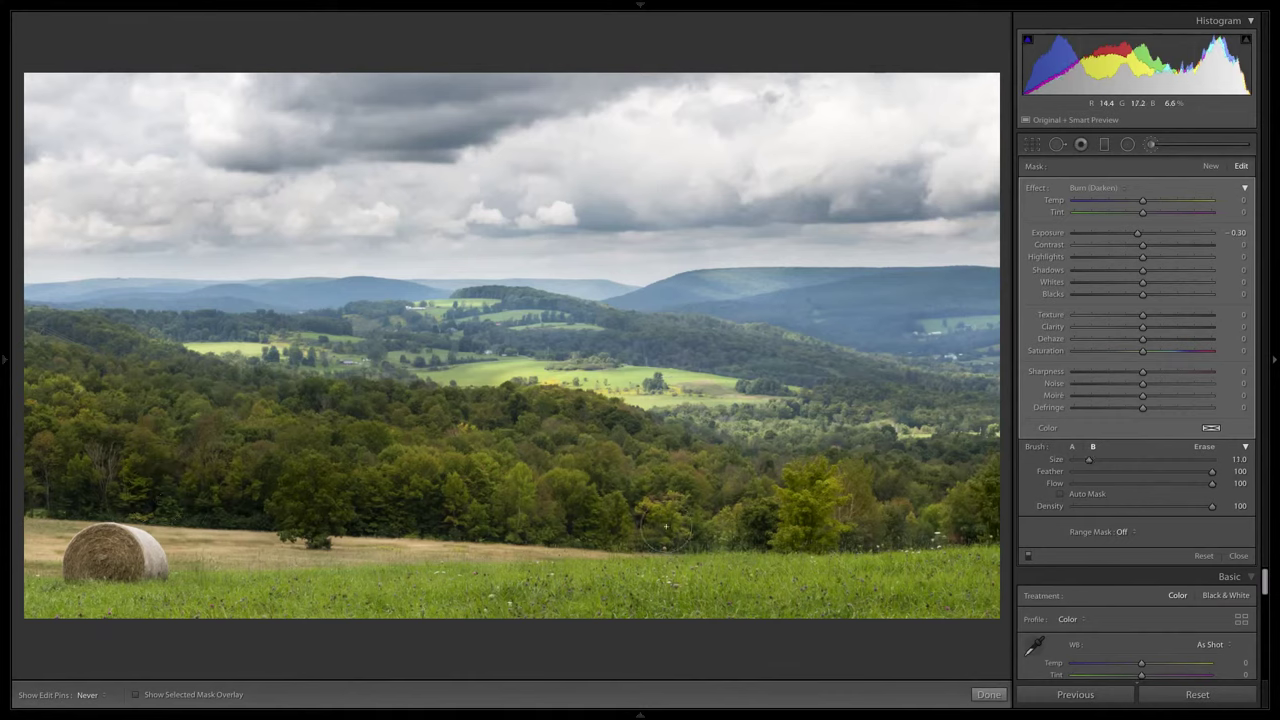
key("h")
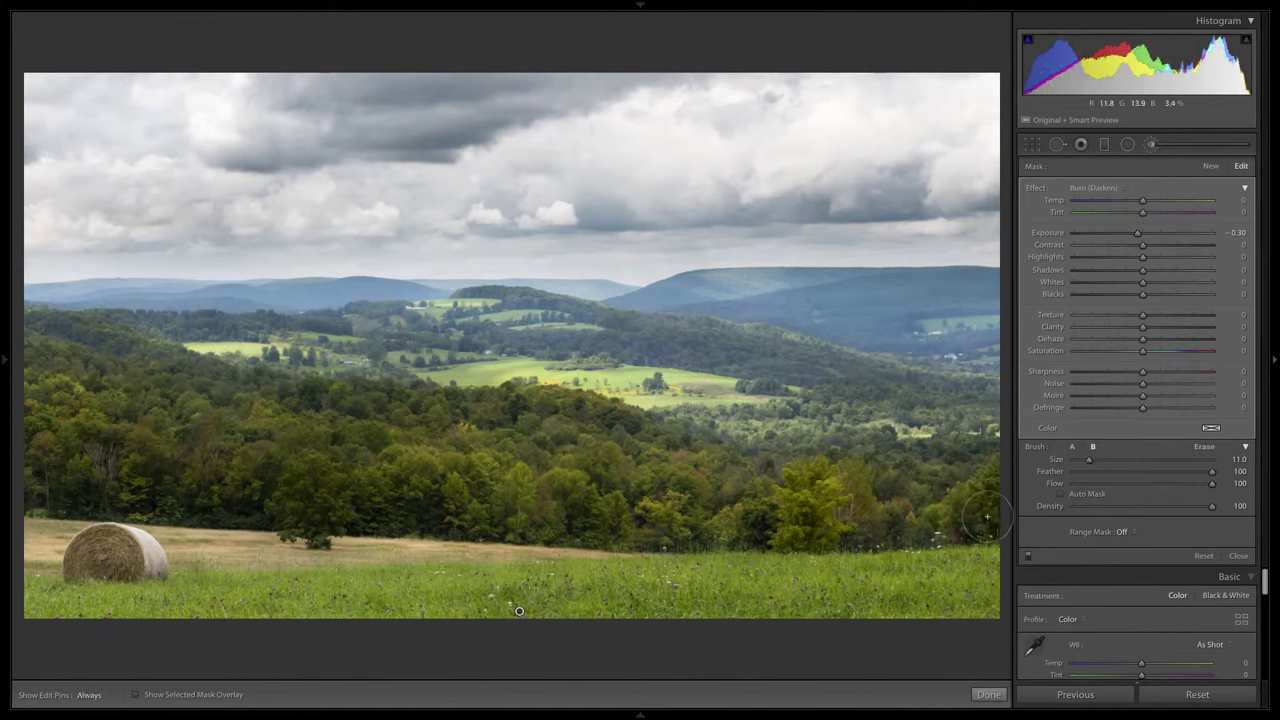
- Set Burn brush B to size 9 and flow 50 for softer darkening, with the edit pins hidden
left_click(1092, 445)
key("h")
key("h")
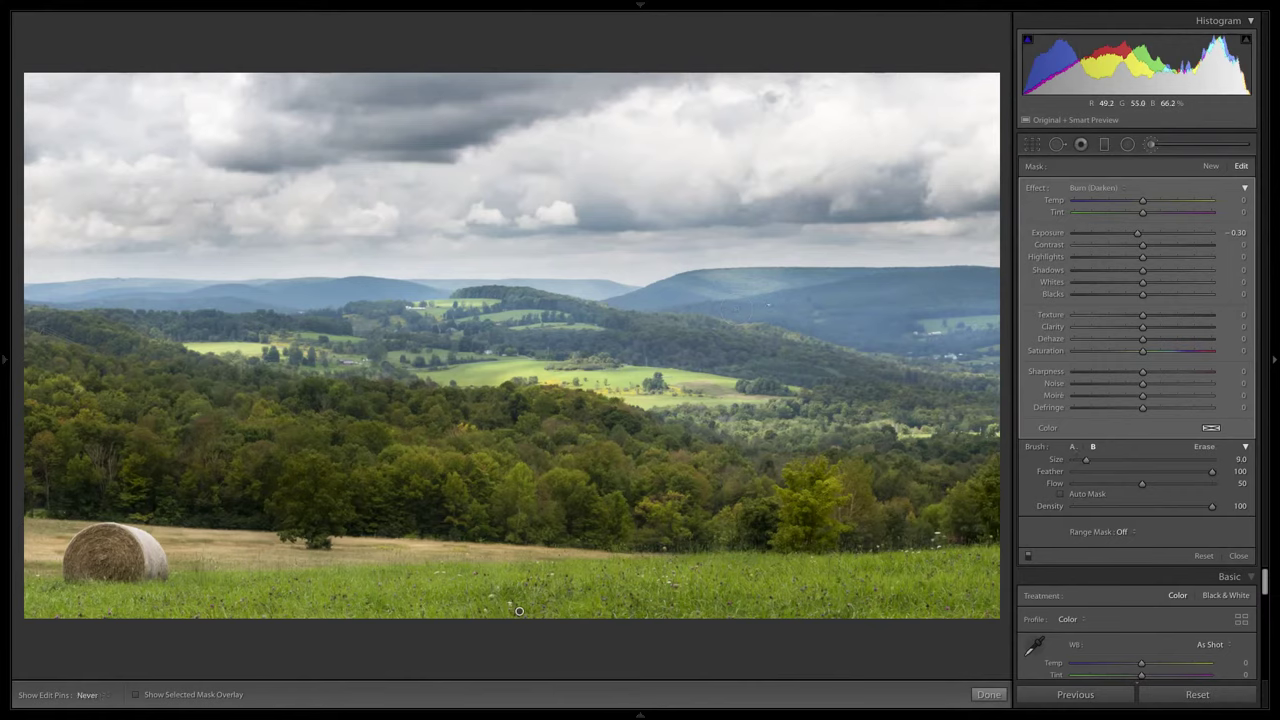
- Refine the burning around the distant valley with small brushes, size 3 at flow 70 and size 5 at flow 100
key("h")
key("7")
key("1")
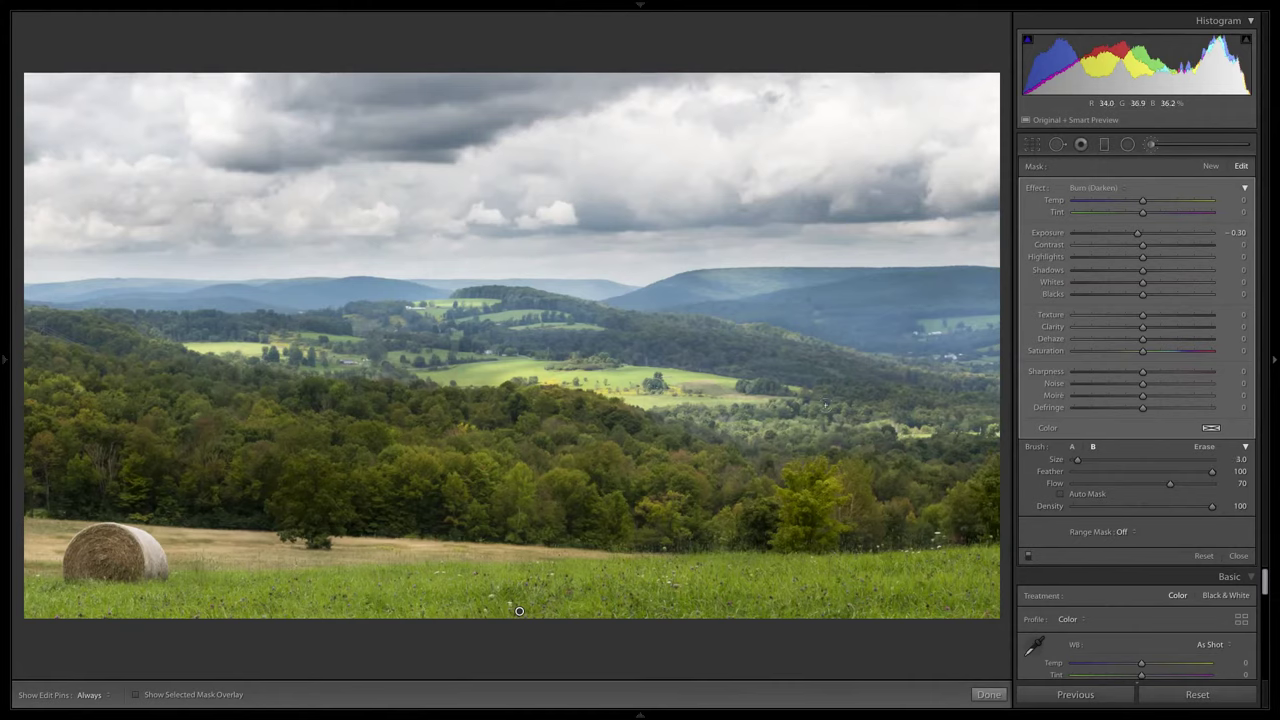
key("h")
key("h")
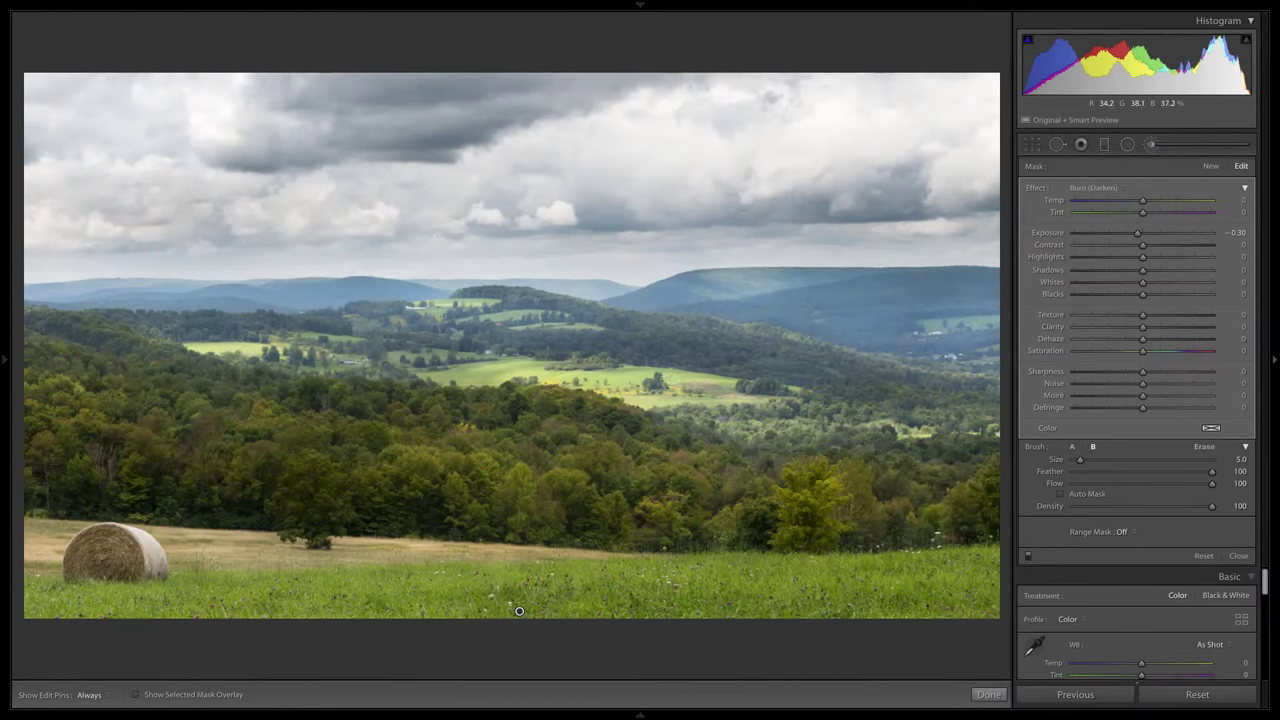
key("h")
key("h")
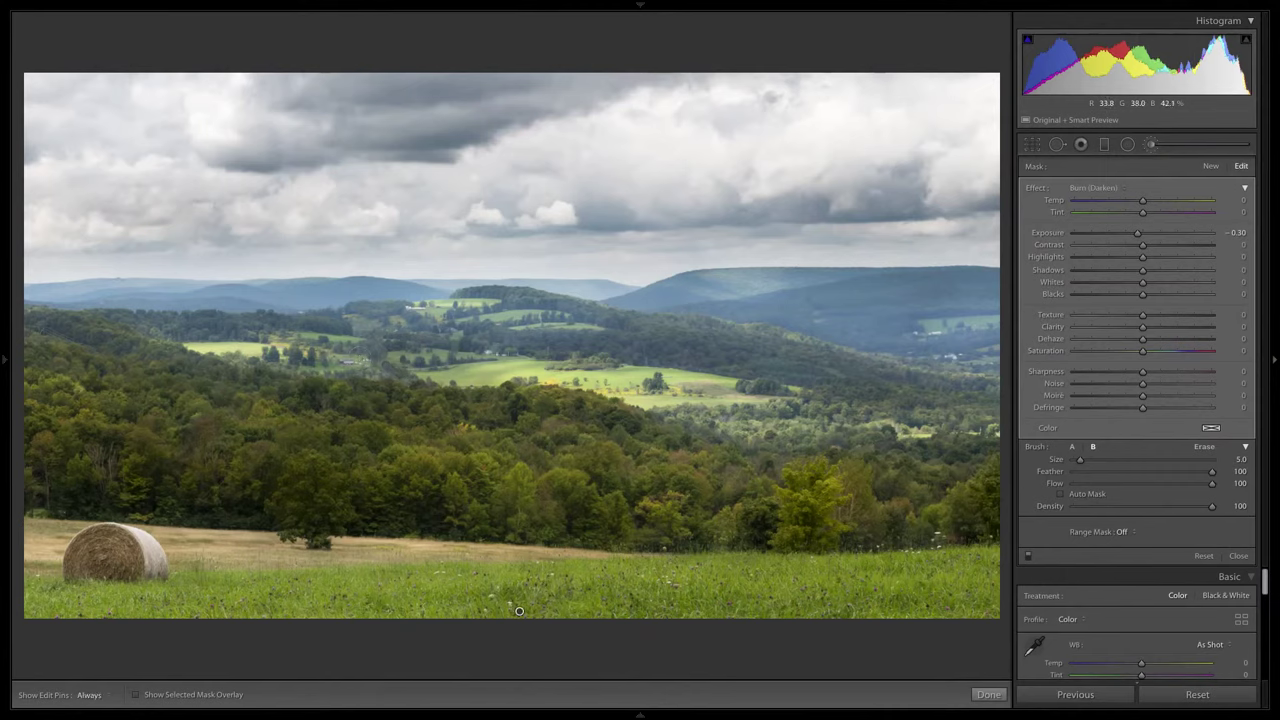
key("h")
key("h")
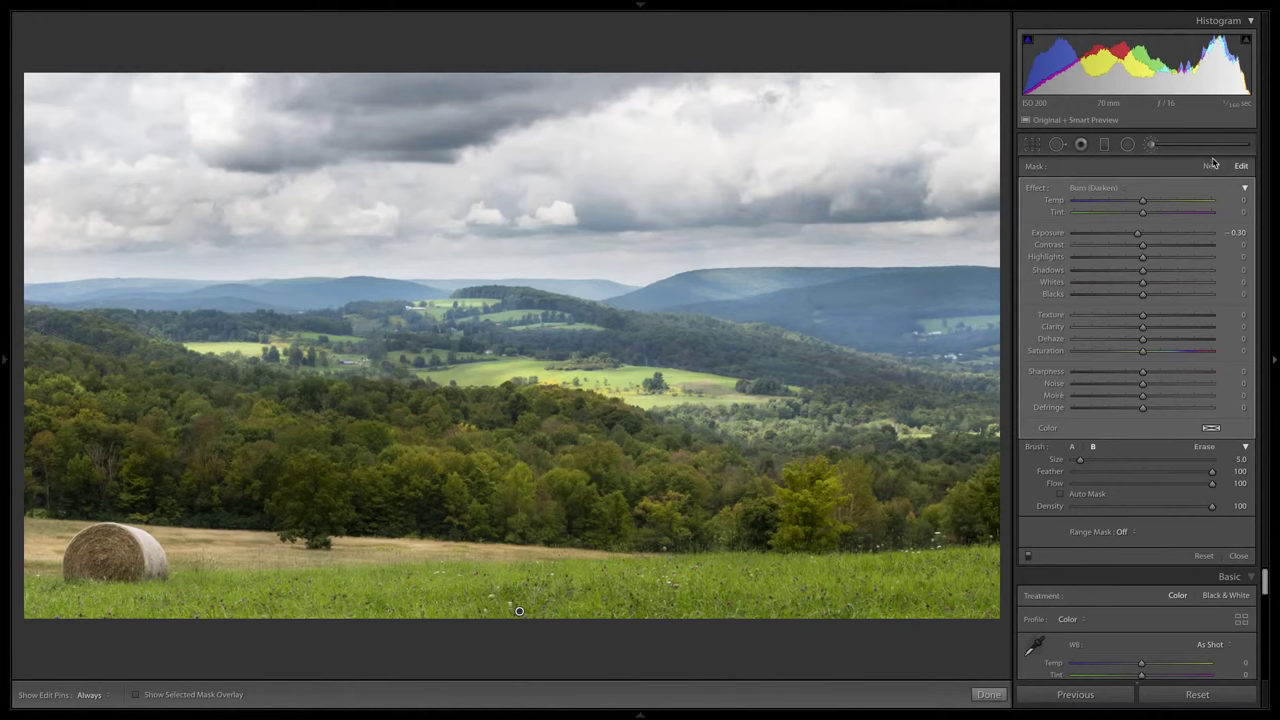
- Brighten the sunlit valley field with a new Dodge (Lighten) brush at 0.25 exposure and size 7
left_click(1108, 188)
left_click(1105, 214)
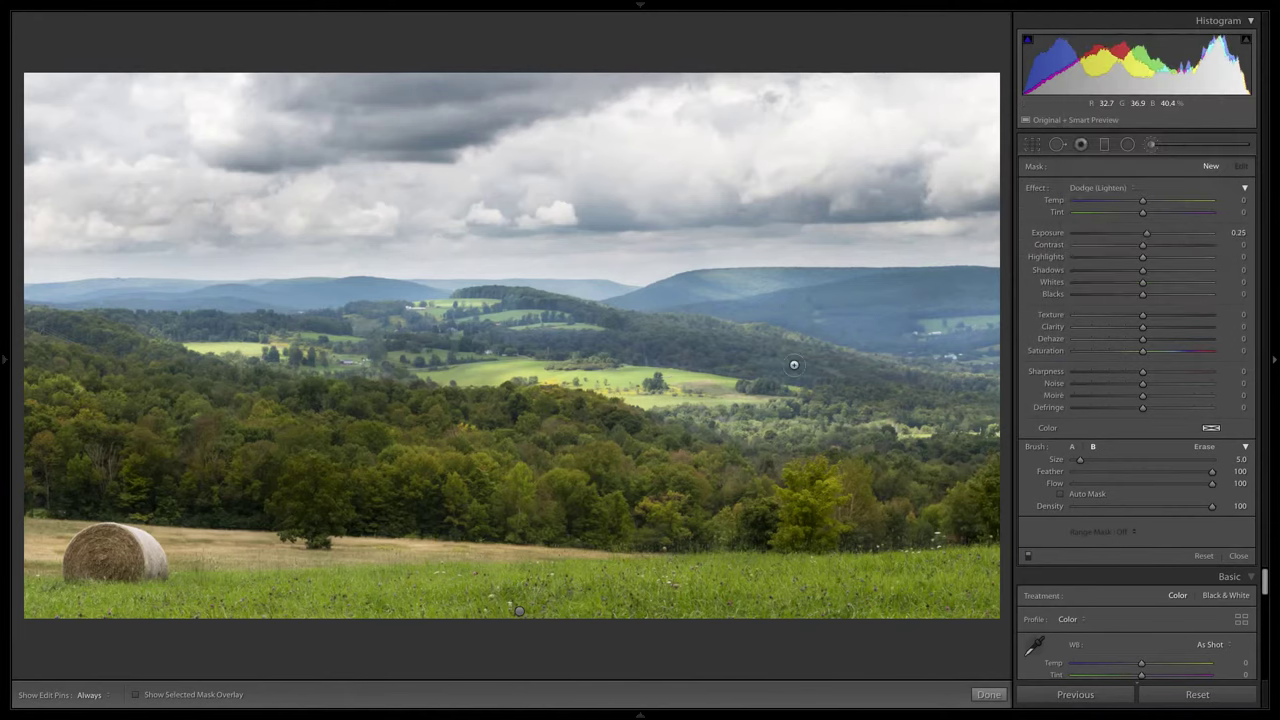
scroll(658, 357, "up", 2)
left_click_drag(634, 380, 522, 375)
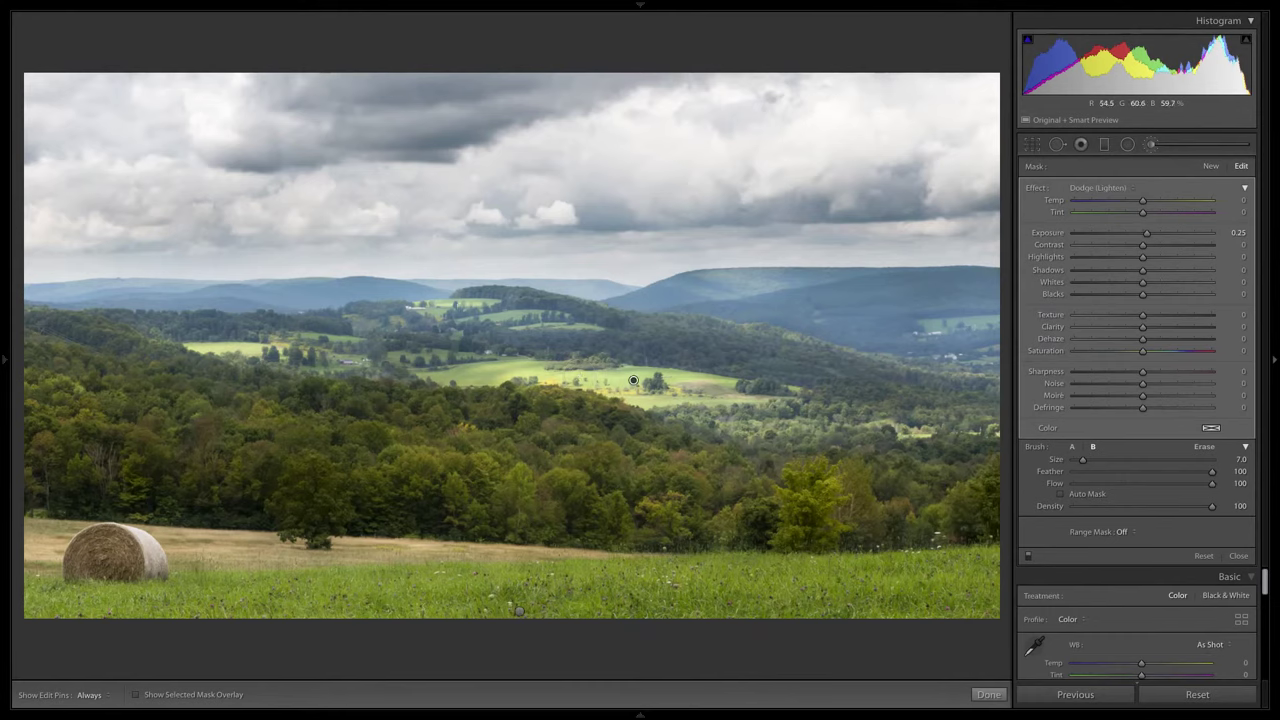
- Adjust the Dodge brush to size 8 and flow 50, check the edit pins, and finish brushing
scroll(540, 410, "up", 1)
key("5")
key("h")
key("h")
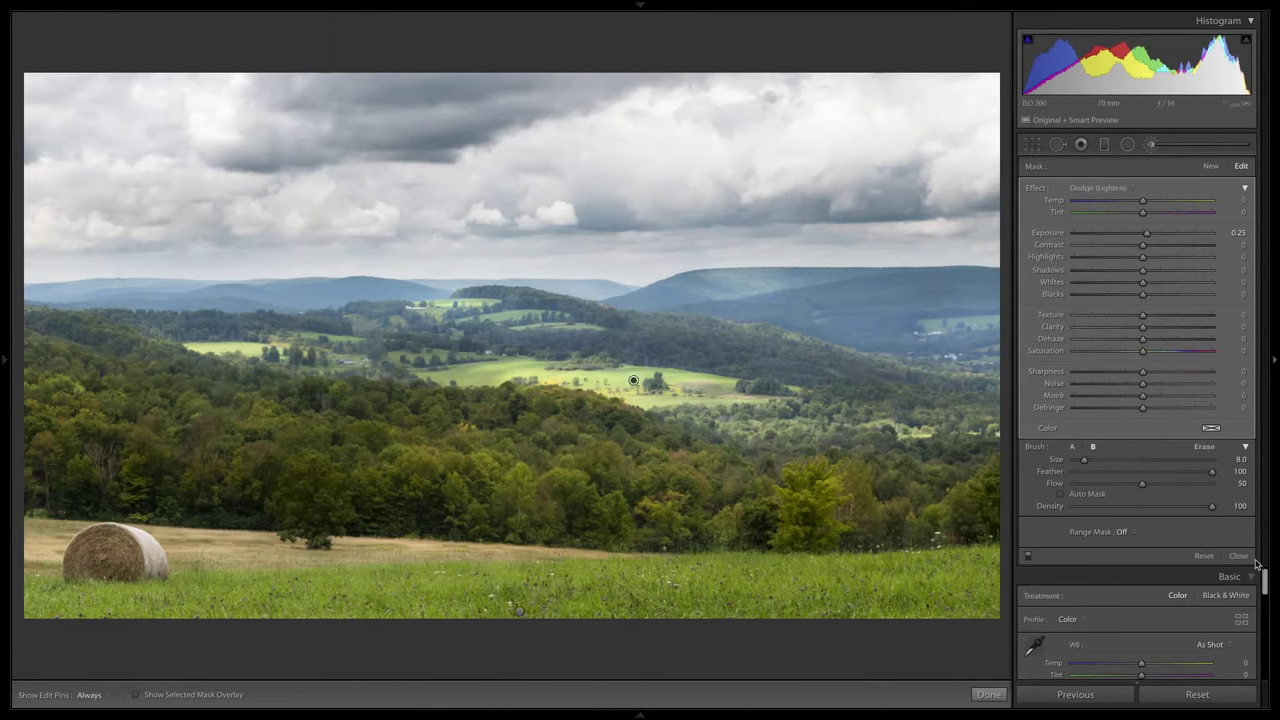
left_click(1240, 557)
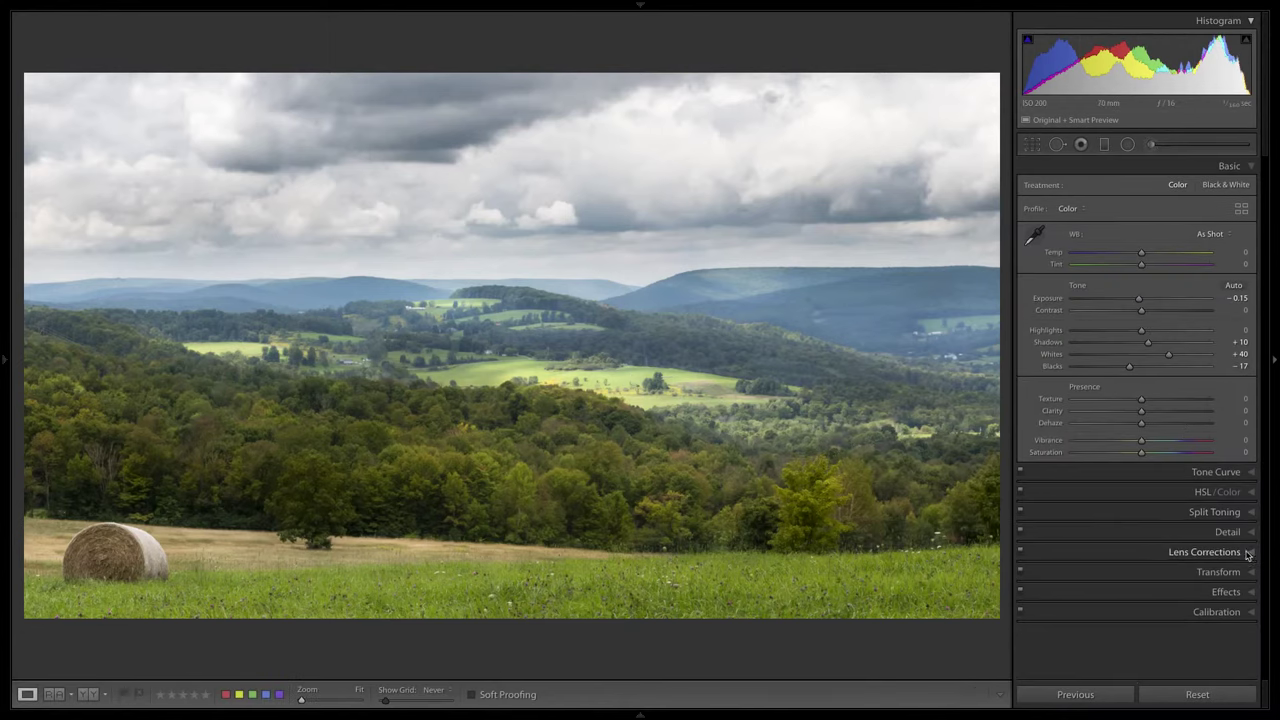
- Set the landscape's Clarity to +14 and warm its white balance with Temp +4 and Tint +5
left_click_drag(1141, 411, 1151, 412)
left_click_drag(1141, 254, 1142, 256)
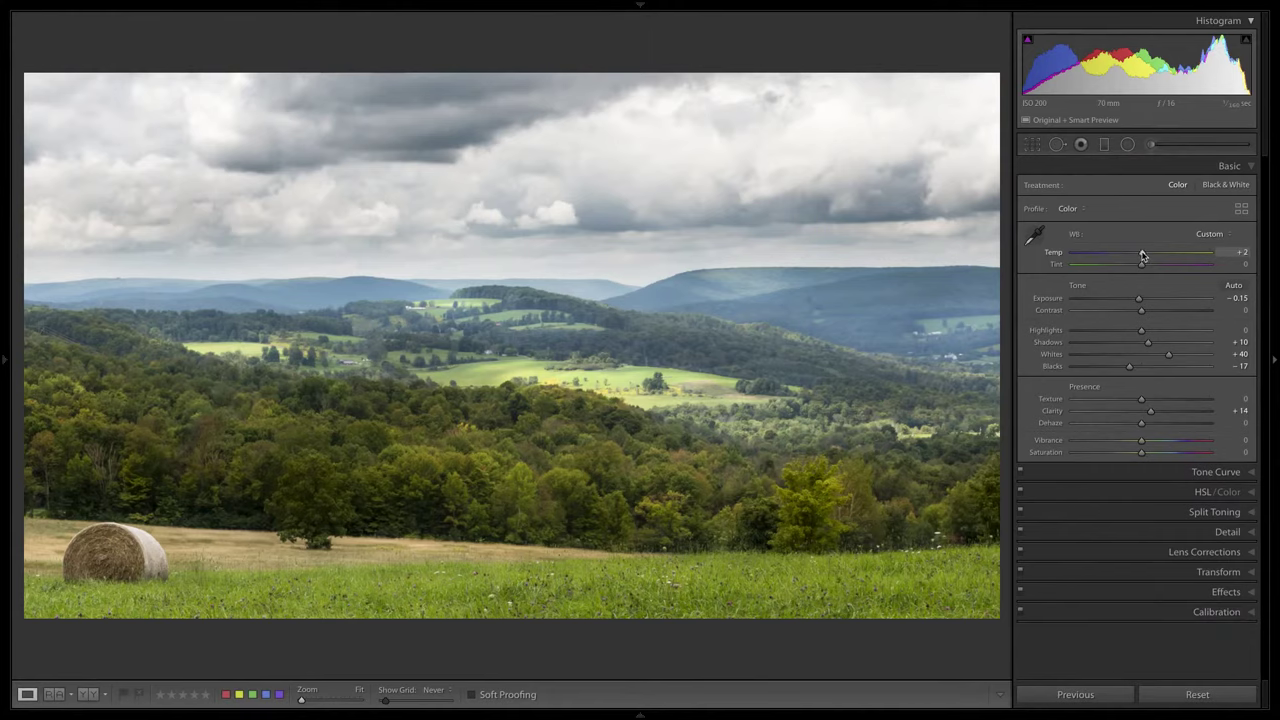
left_click_drag(1142, 256, 1144, 256)
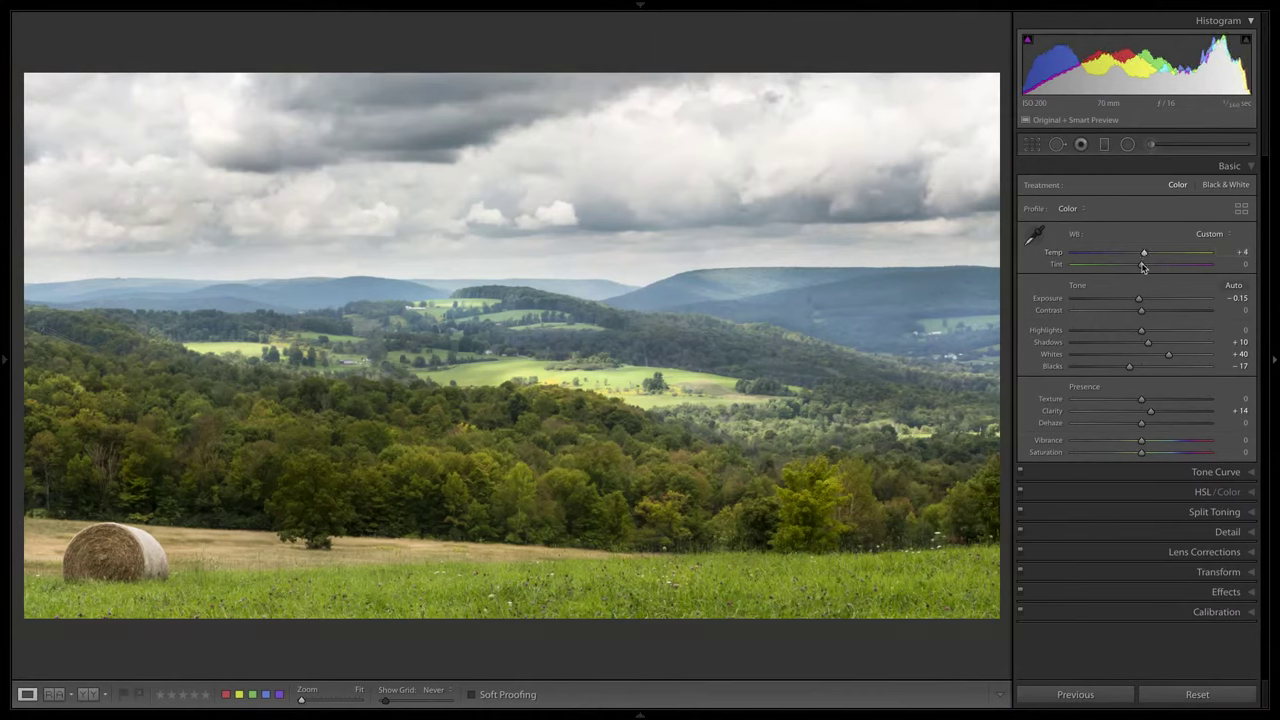
left_click_drag(1144, 266, 1147, 266)
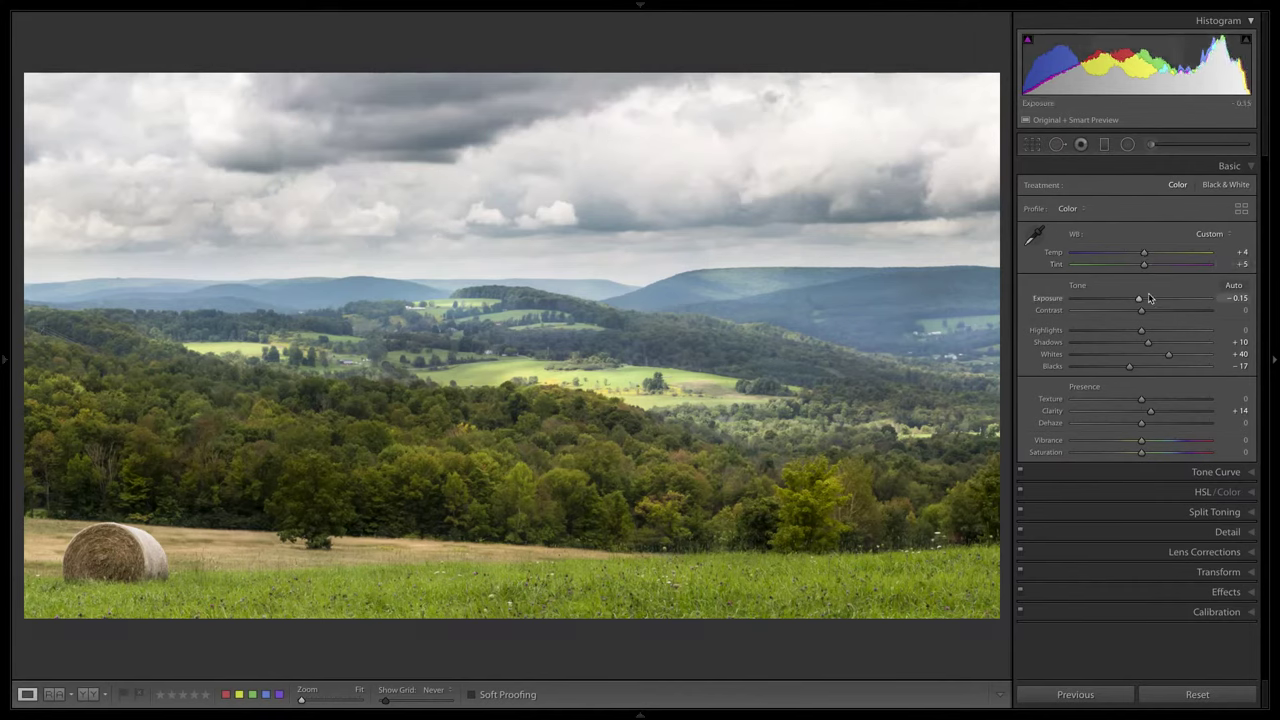
- Apply a graduated filter from the sky down across the horizon with Exposure -0.13, Highlights -24 and Clarity 8
left_click(1105, 147)
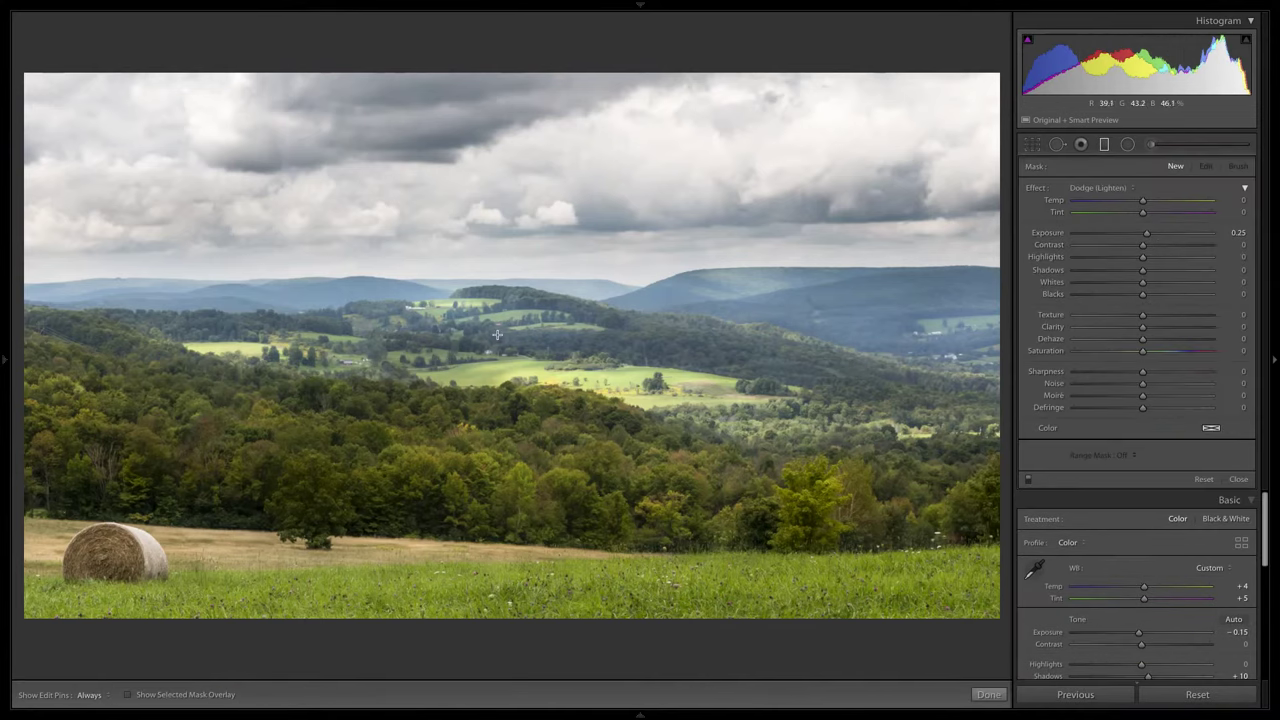
mouse_move(485, 274)
left_mouse_down()
mouse_move(475, 330)
mouse_move(487, 347)
mouse_move(487, 283)
left_mouse_up()
double_click(1047, 232)
left_click_drag(1143, 259, 1126, 259)
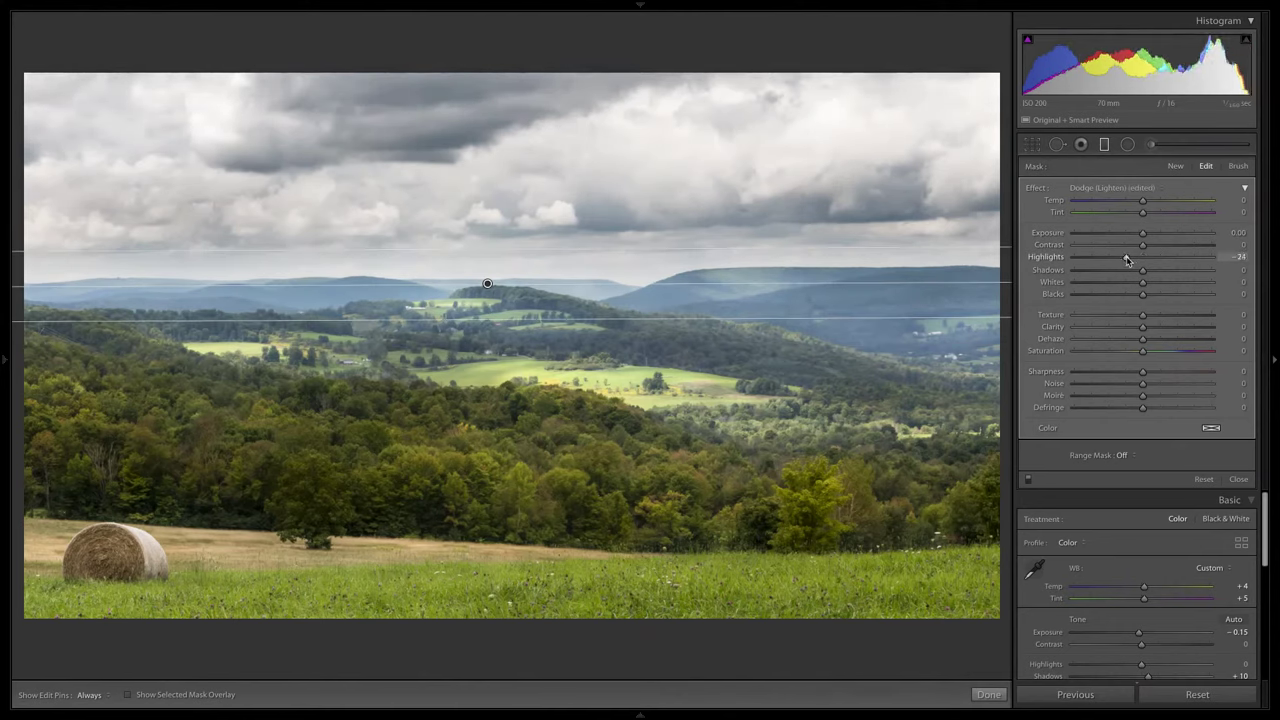
left_click_drag(1146, 329, 1149, 330)
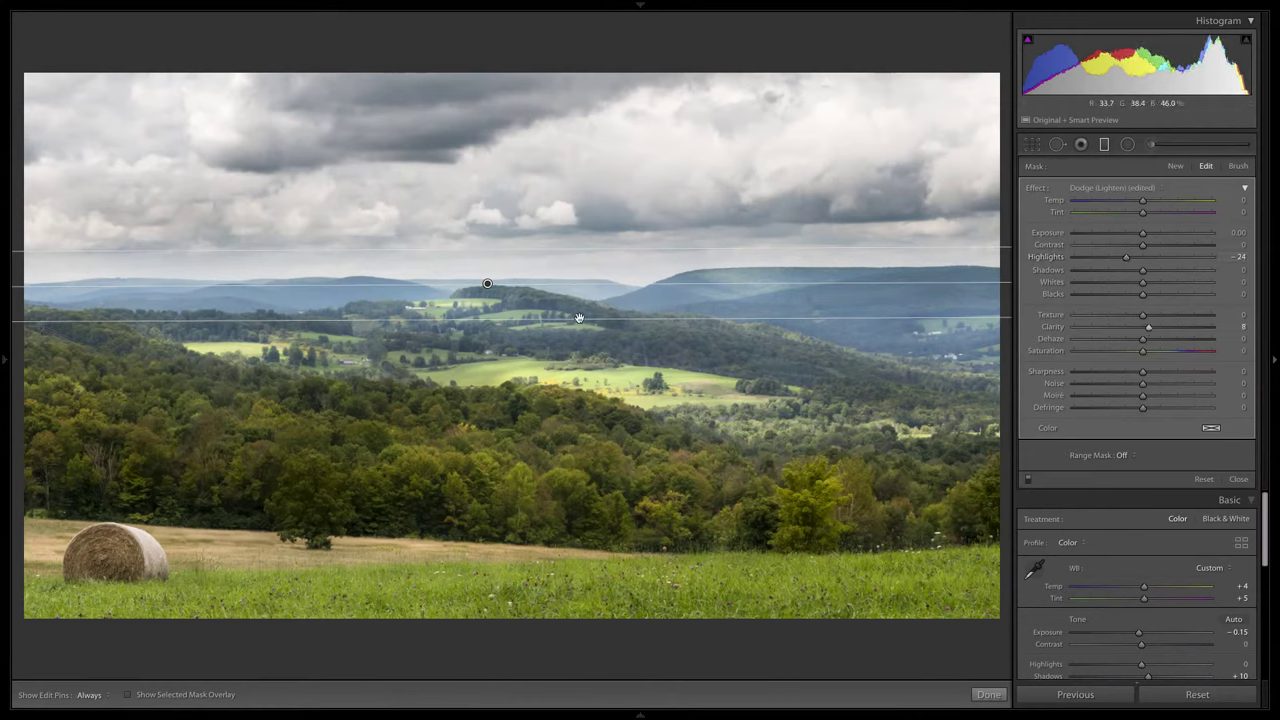
left_click_drag(1143, 232, 1143, 238)
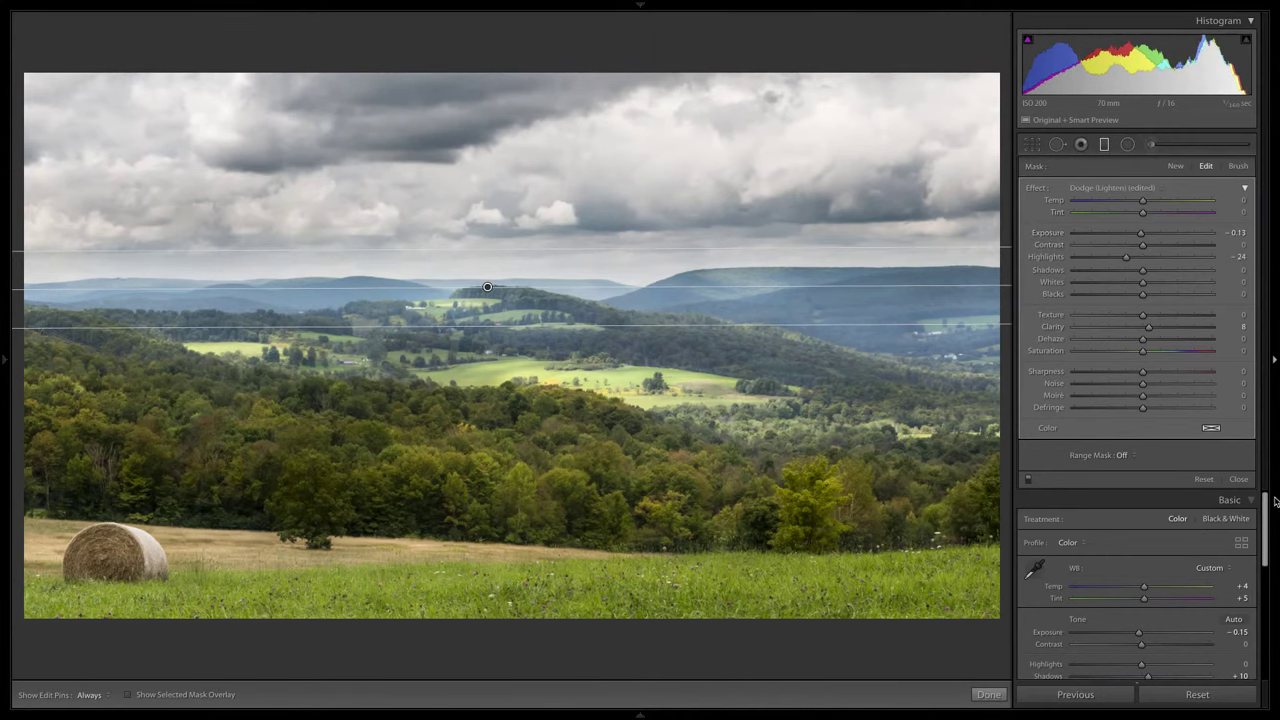
left_click(1238, 479)
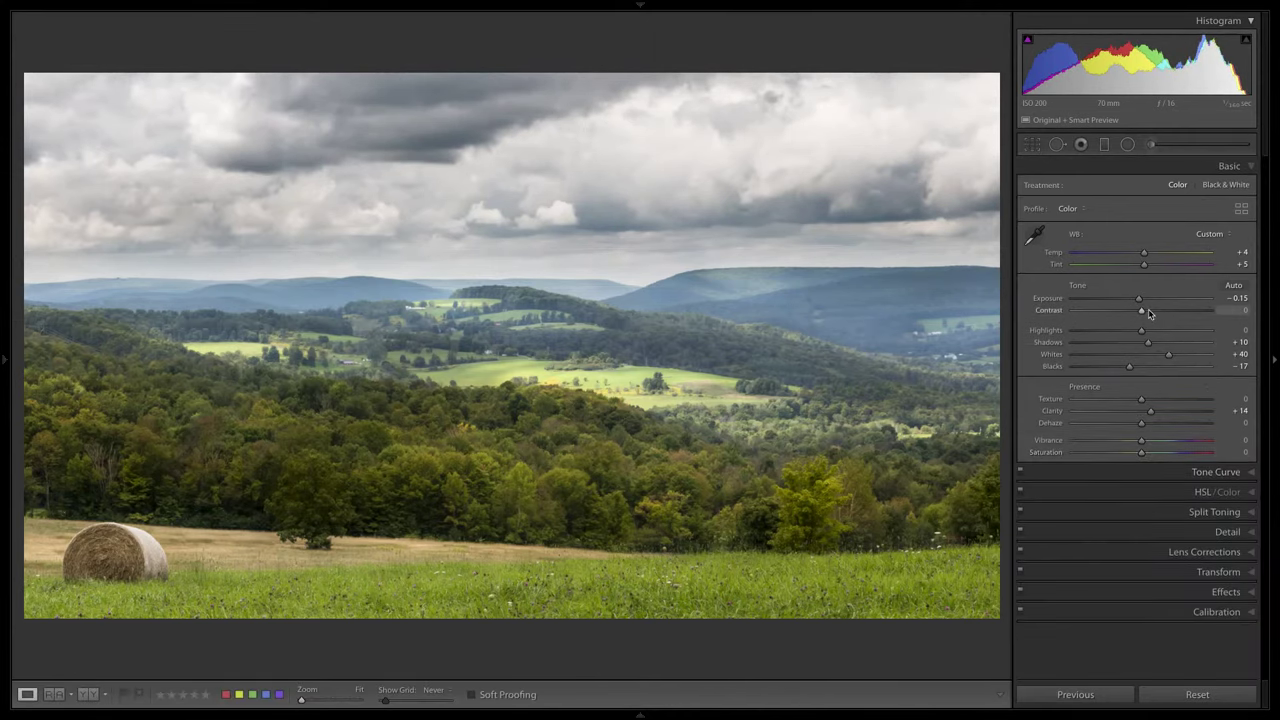
- Raise the landscape's Contrast to +7 and compare the before and after versions side by side with the panels hidden
left_click_drag(1143, 313, 1147, 313)
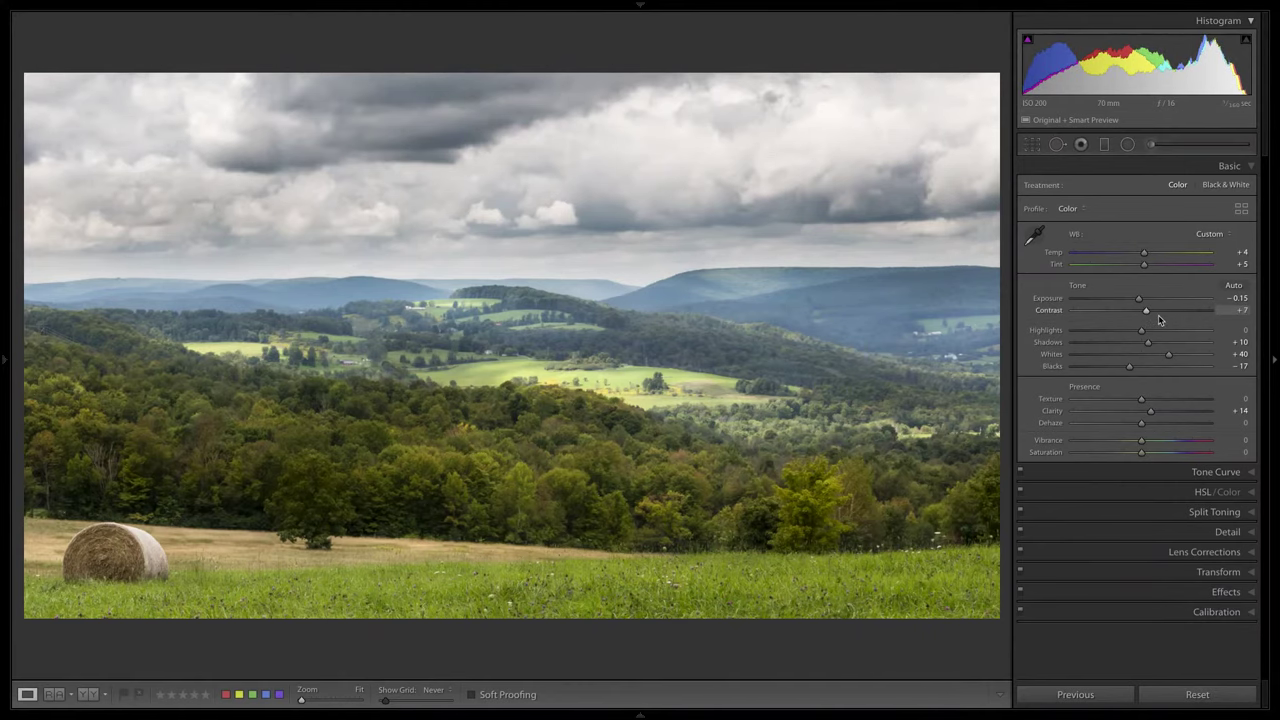
key("y")
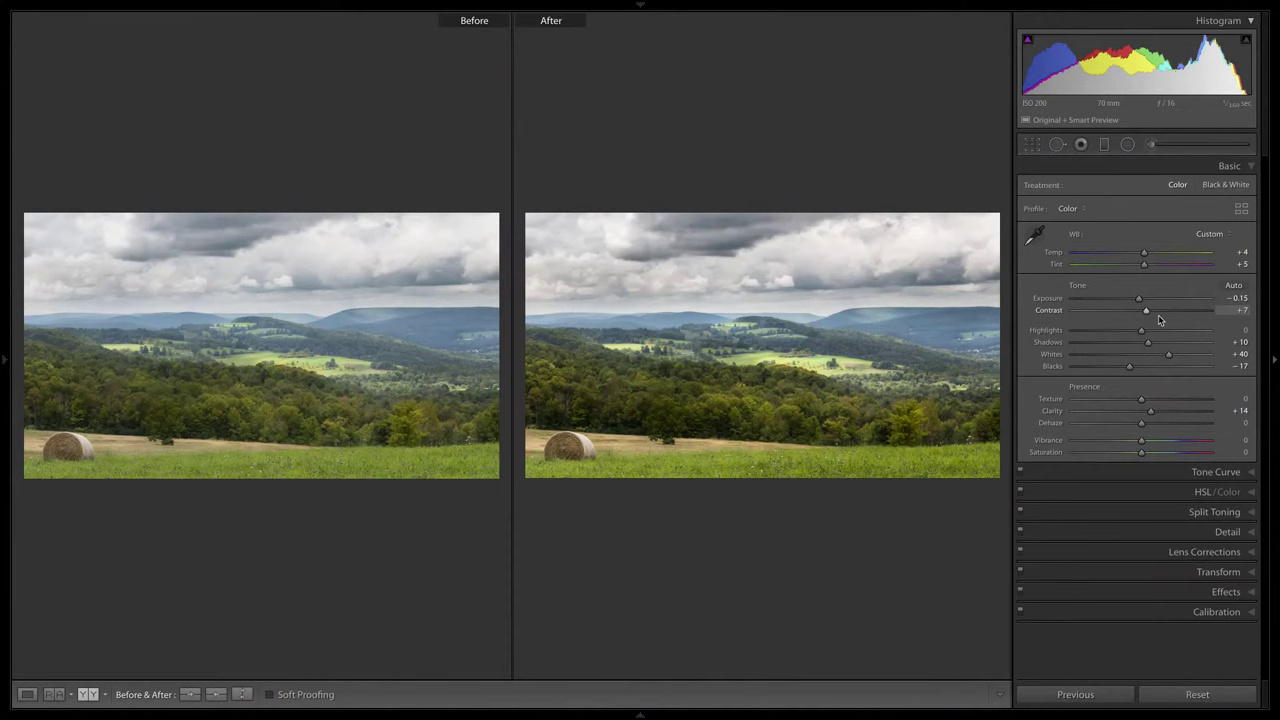
key("Tab")
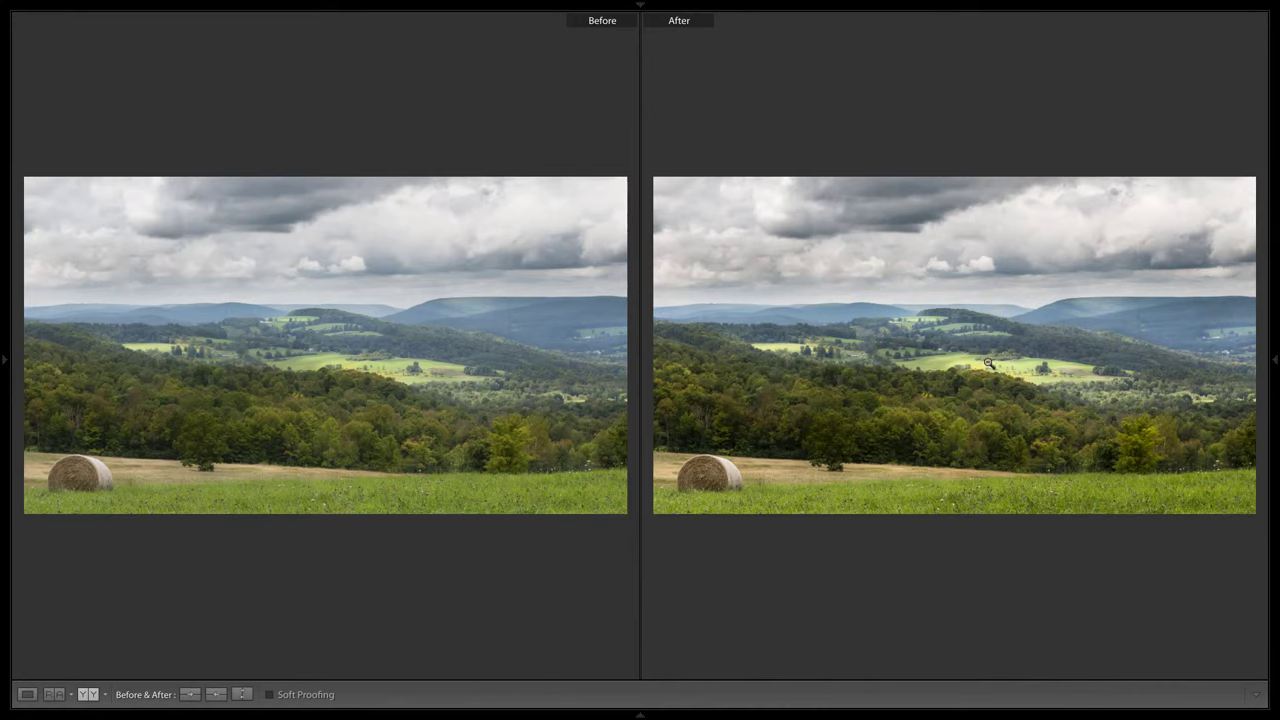
mouse_move(779, 458)
left_mouse_down()
mouse_move(1035, 460)
mouse_move(1106, 418)
mouse_move(1083, 384)
mouse_move(965, 356)
mouse_move(843, 361)
mouse_move(814, 335)
mouse_move(1073, 311)
mouse_move(1088, 303)
mouse_move(1061, 260)
mouse_move(770, 256)
left_mouse_up()
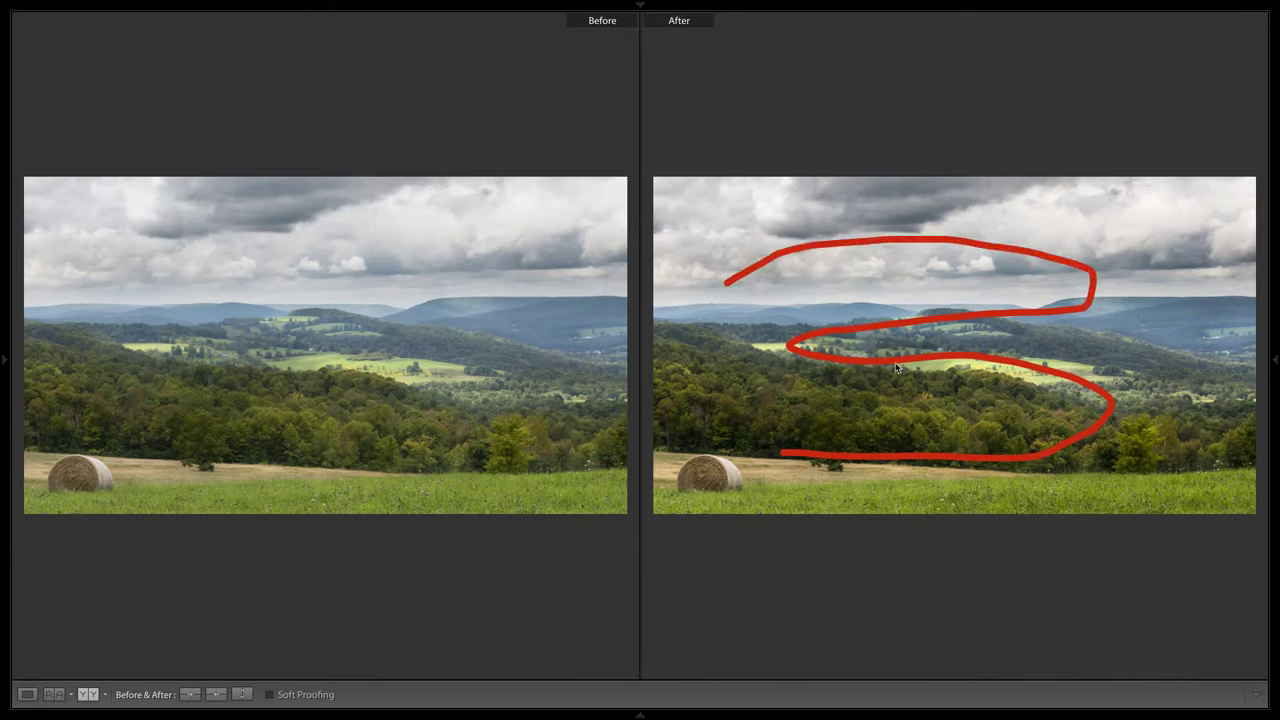
- Open the sunset skyscraper photo from the Library grid and check its file and exposure information overlay
key("g")
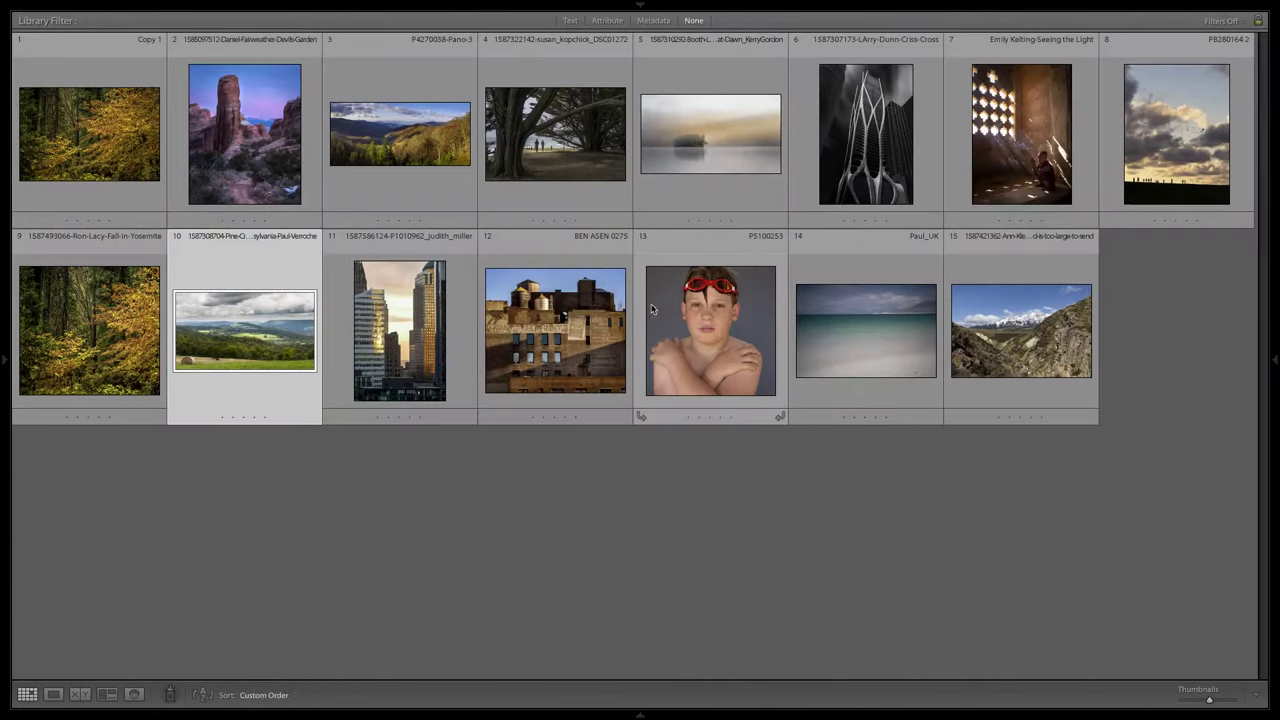
double_click(394, 300)
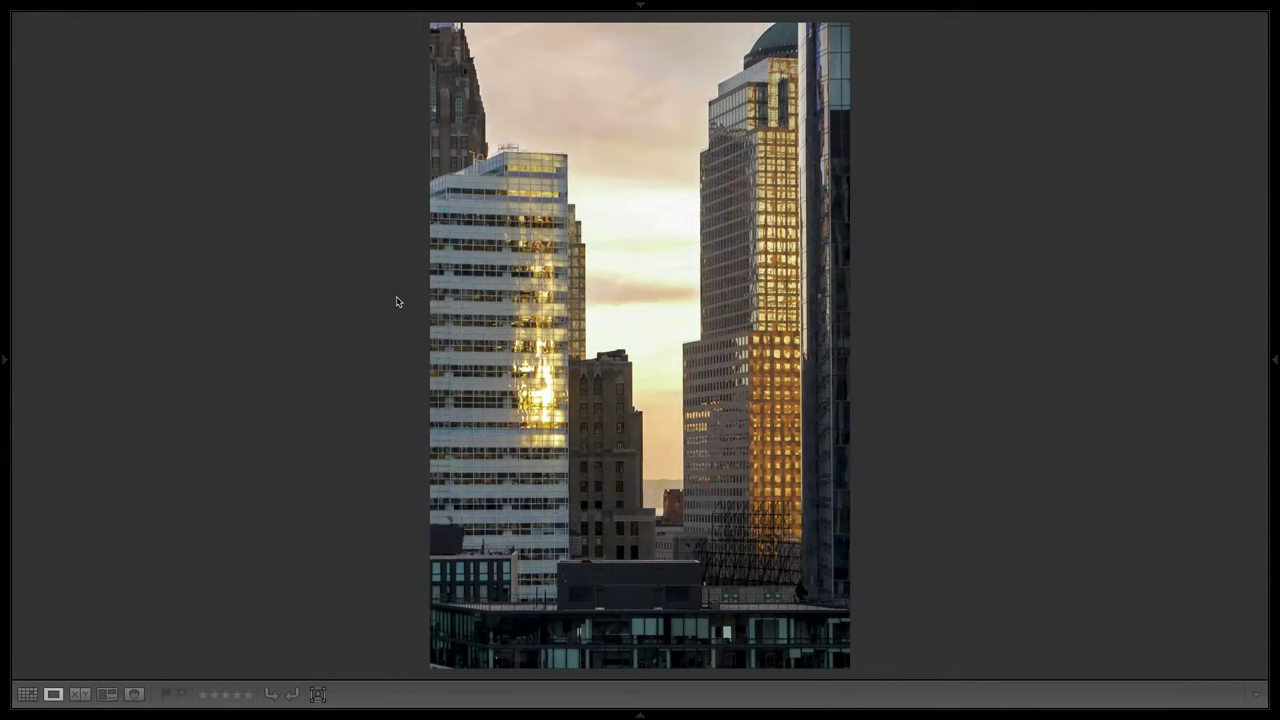
key("i")
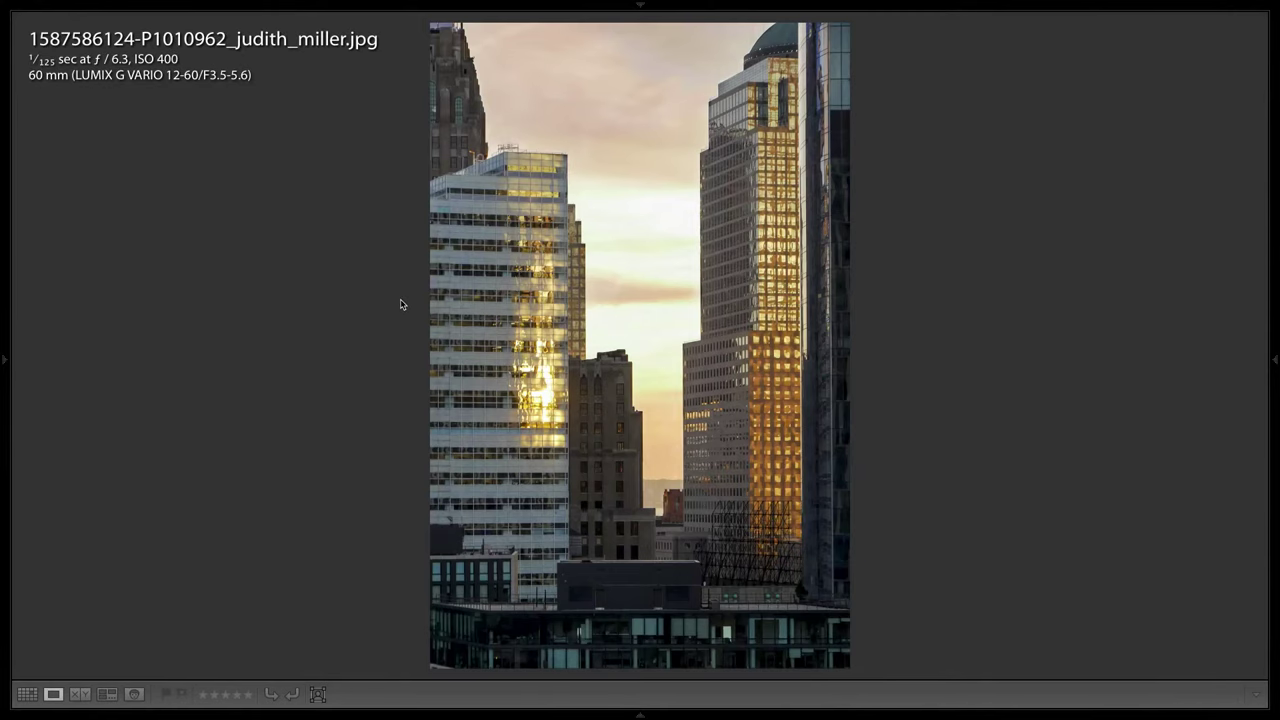
key("i")
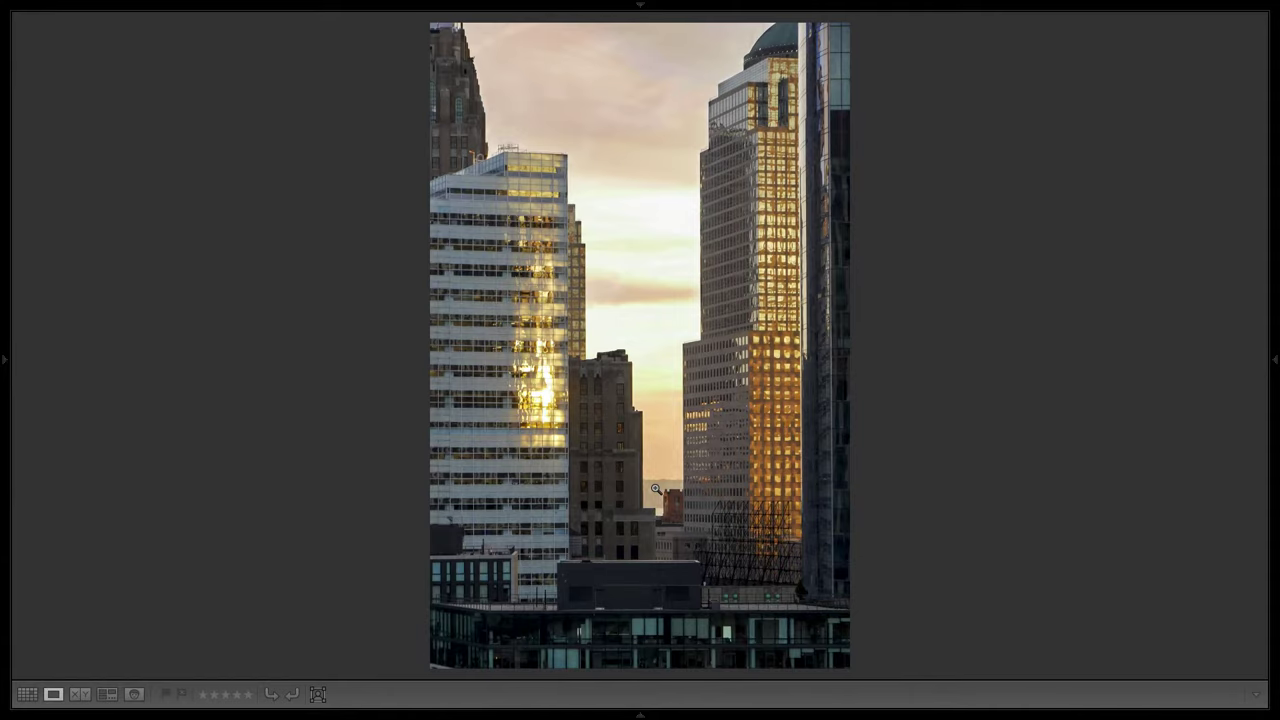
key("r")
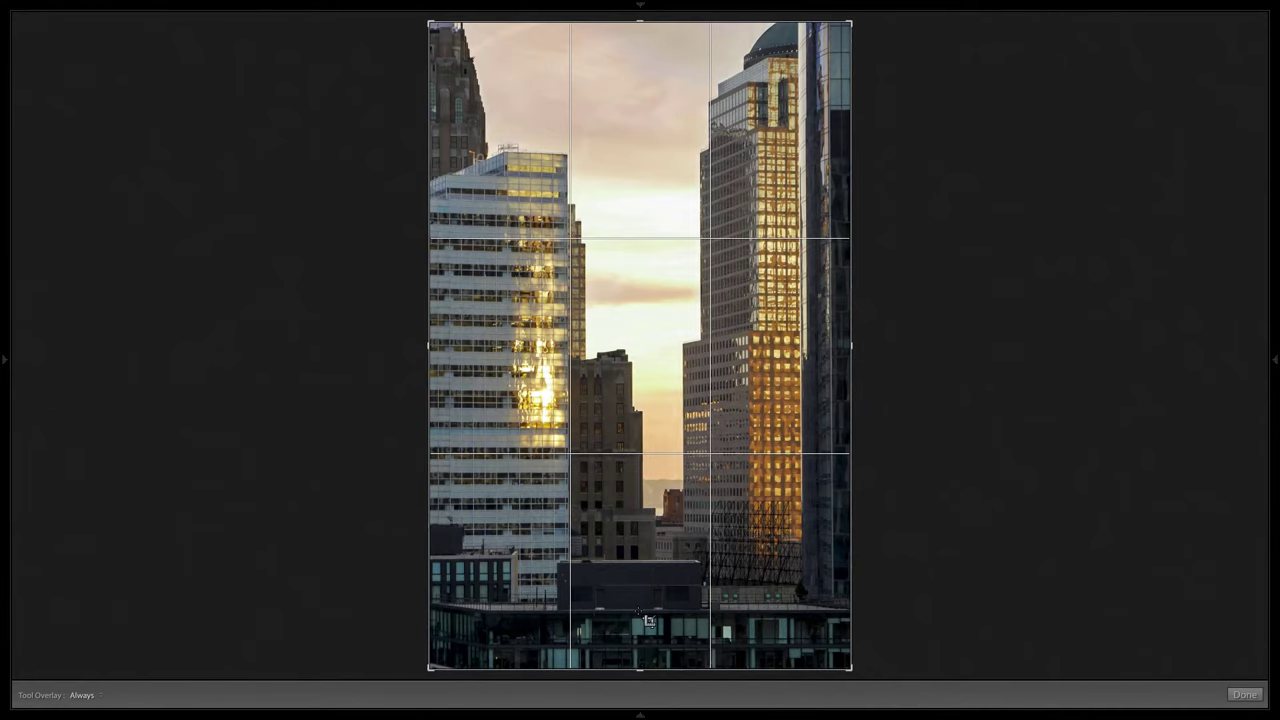
left_click_drag(641, 668, 643, 697)
key("Return")
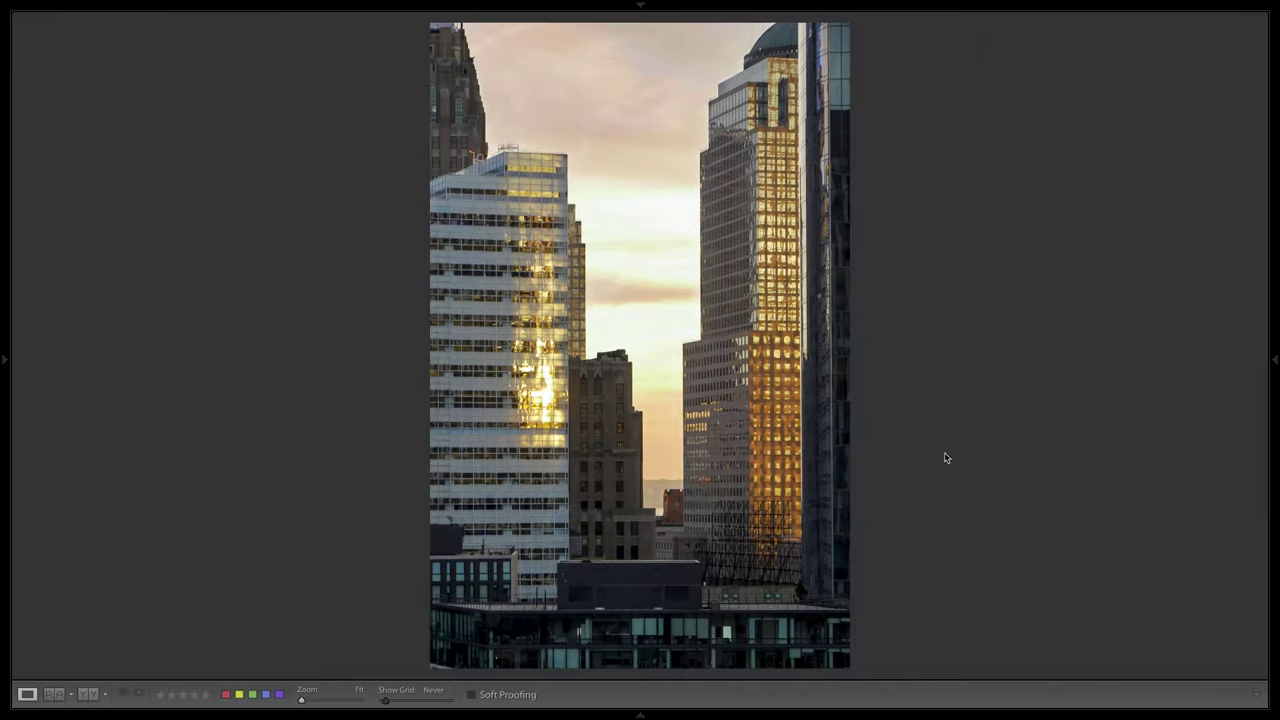
- Crop the skyscraper photo to remove the dark low building along the bottom and a narrow strip of the left edge
mouse_move(1274, 362)
key("r")
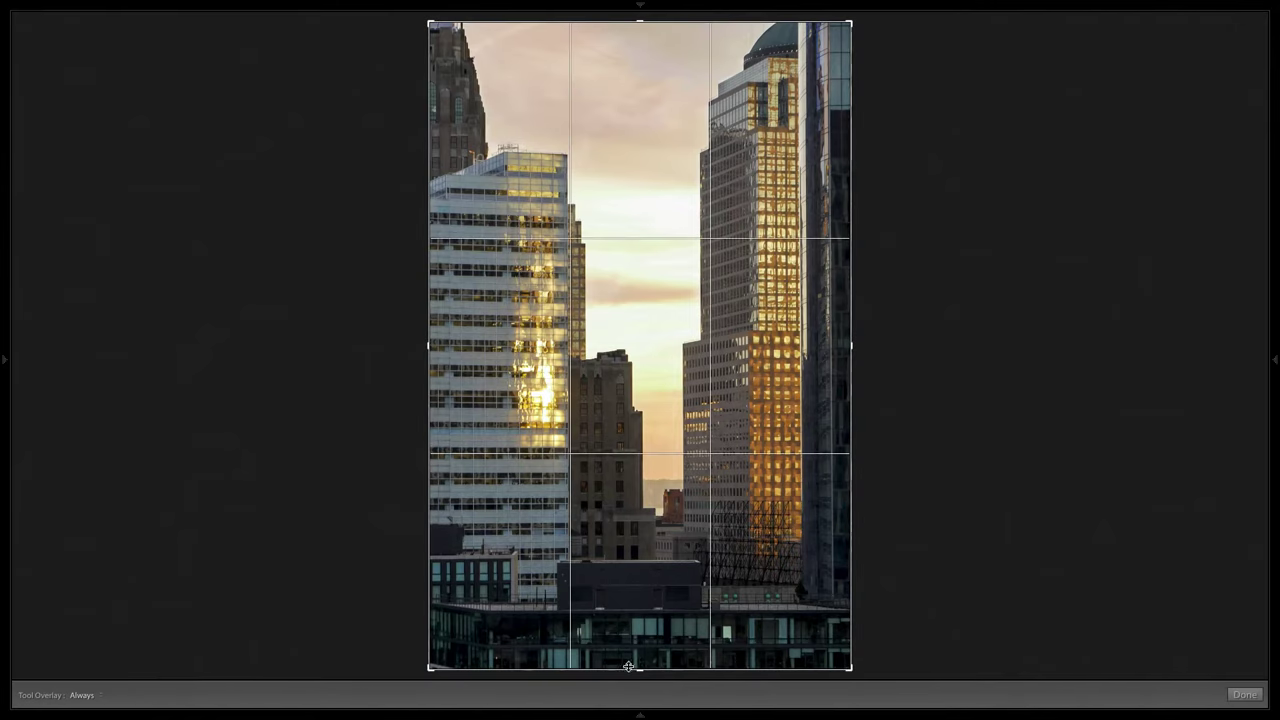
left_click_drag(639, 668, 636, 614)
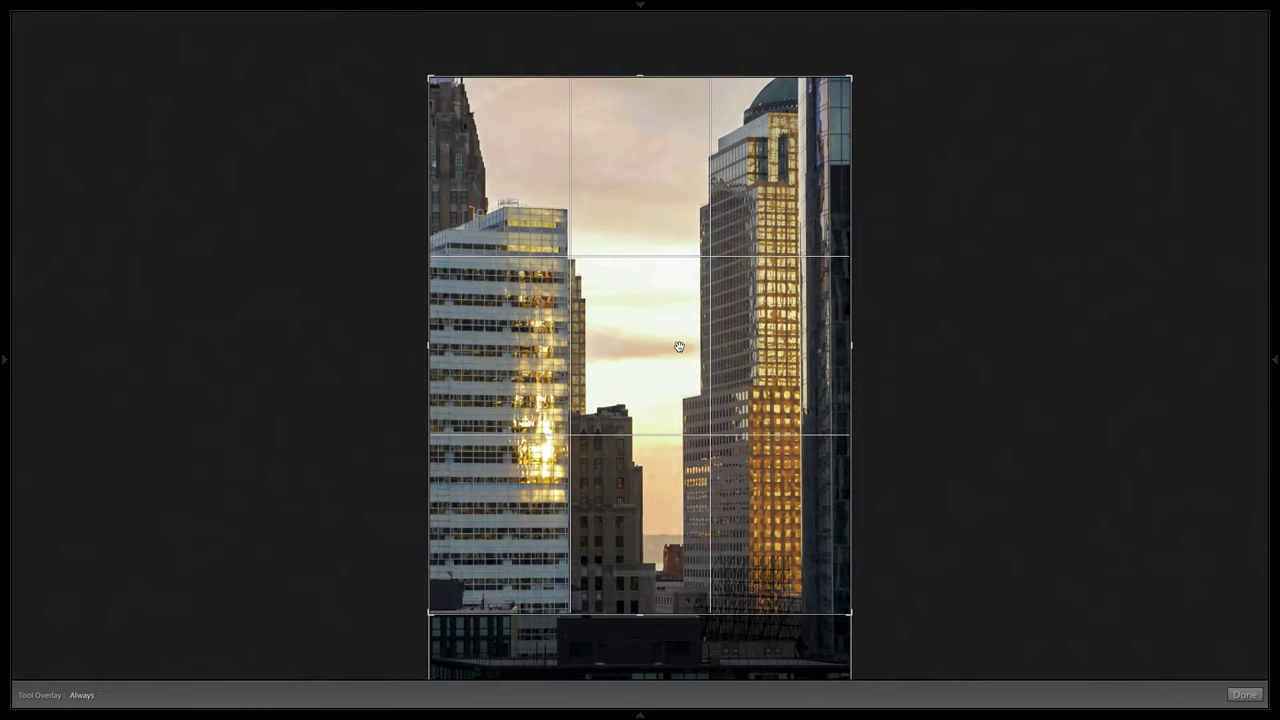
left_click_drag(430, 346, 447, 346)
key("Return")
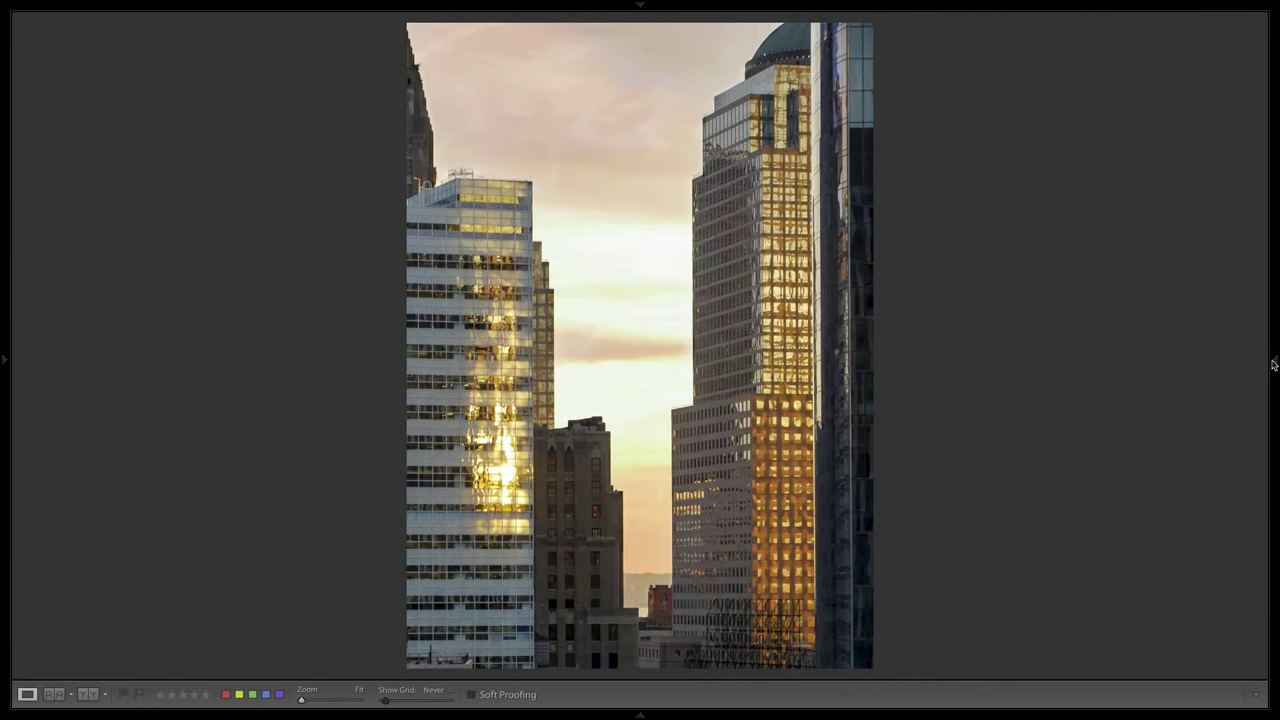
- Darken and cool the skyscraper photo with Temp -5, Exposure -0.75 and Highlights -30, and lift Shadows to +15
mouse_move(1275, 364)
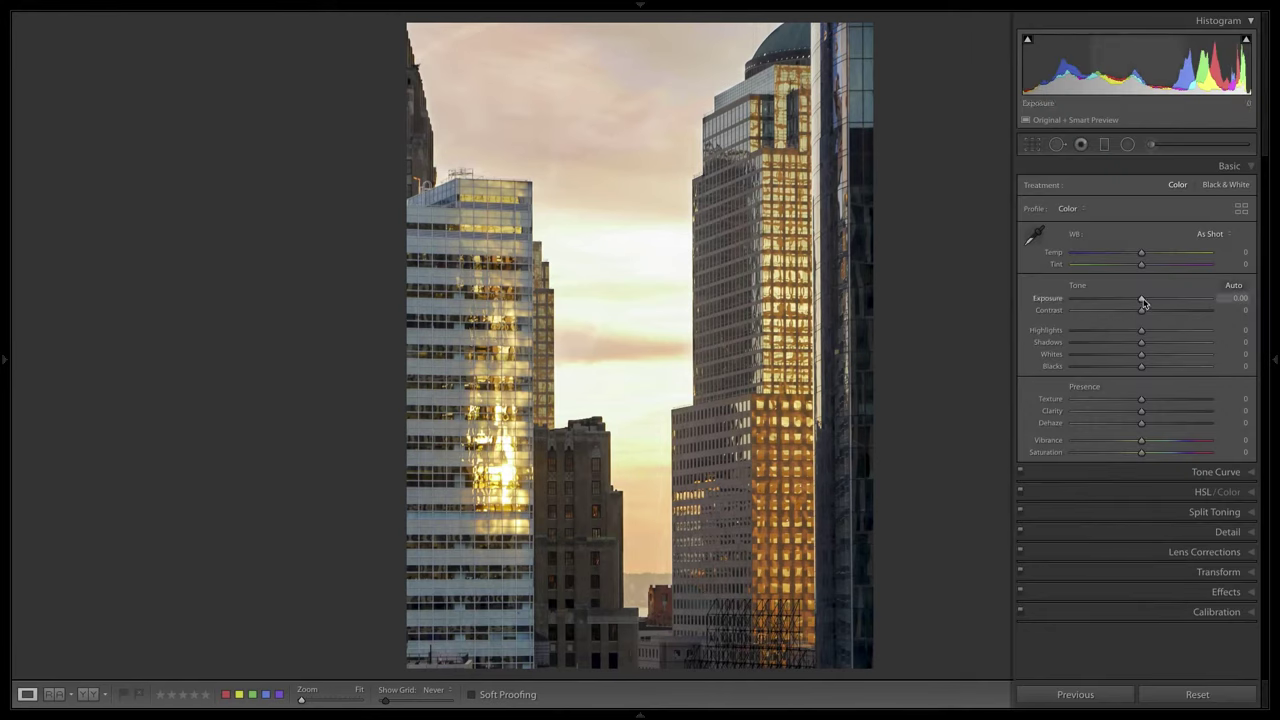
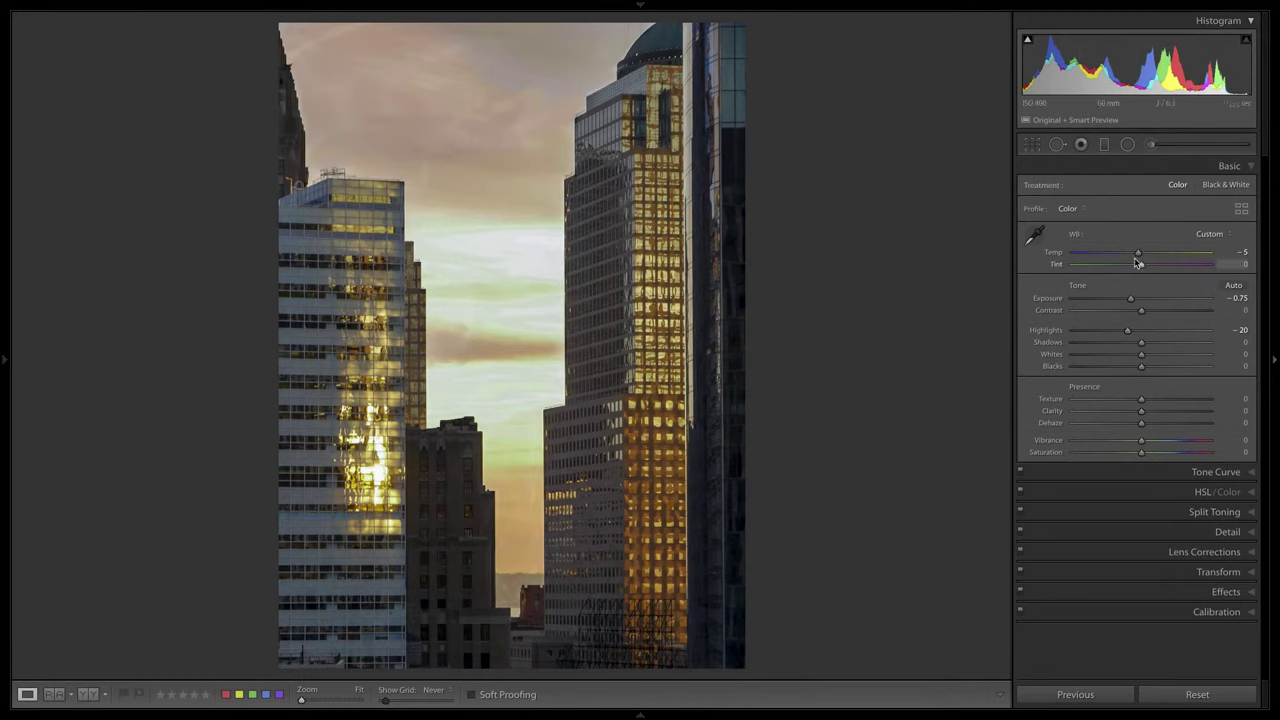
left_click_drag(1129, 332, 1120, 331)
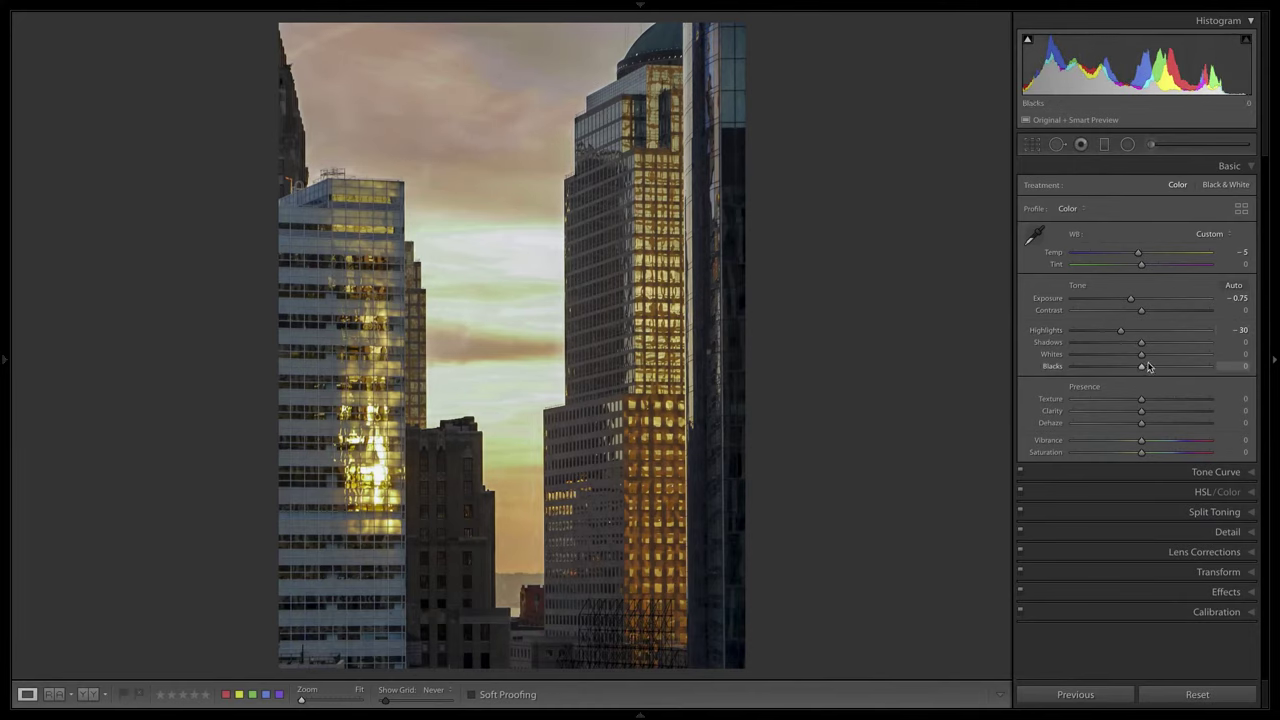
left_click_drag(1143, 345, 1151, 345)
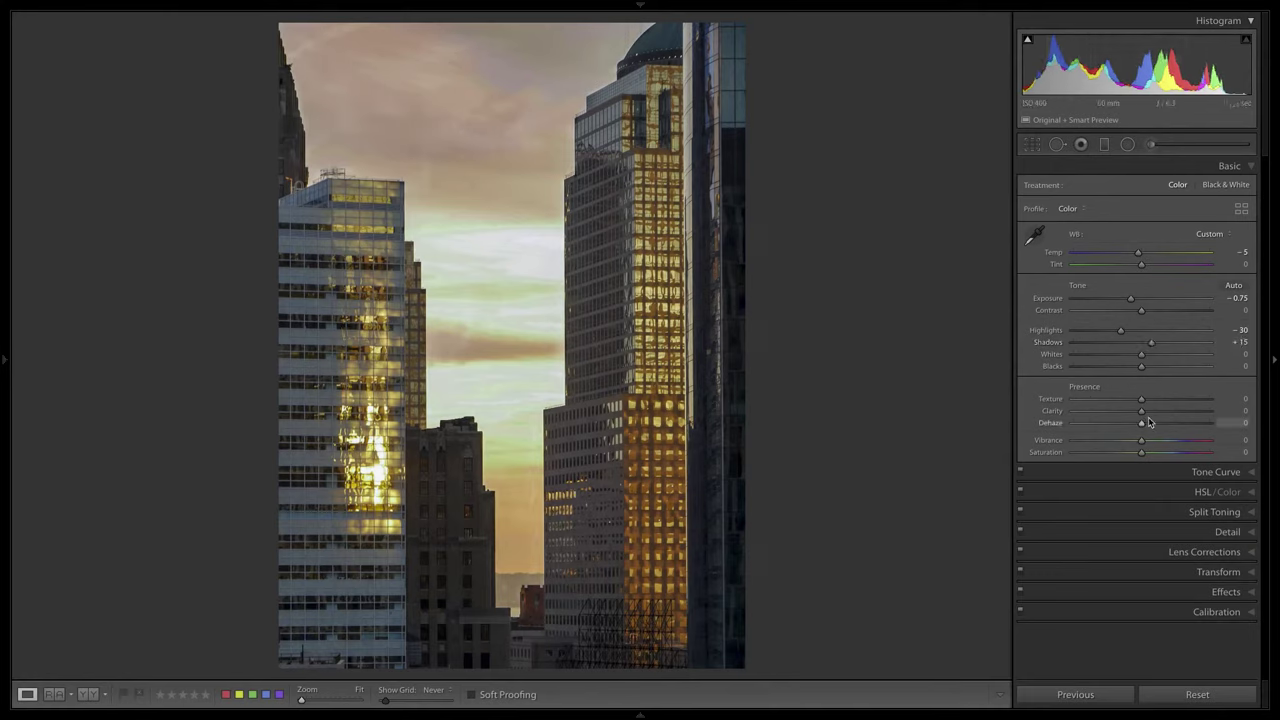
- Paint the golden window reflections on the white-banded tower with a reset adjustment brush at Highlights -56, size 13 and Flow 100
left_click(1150, 144)
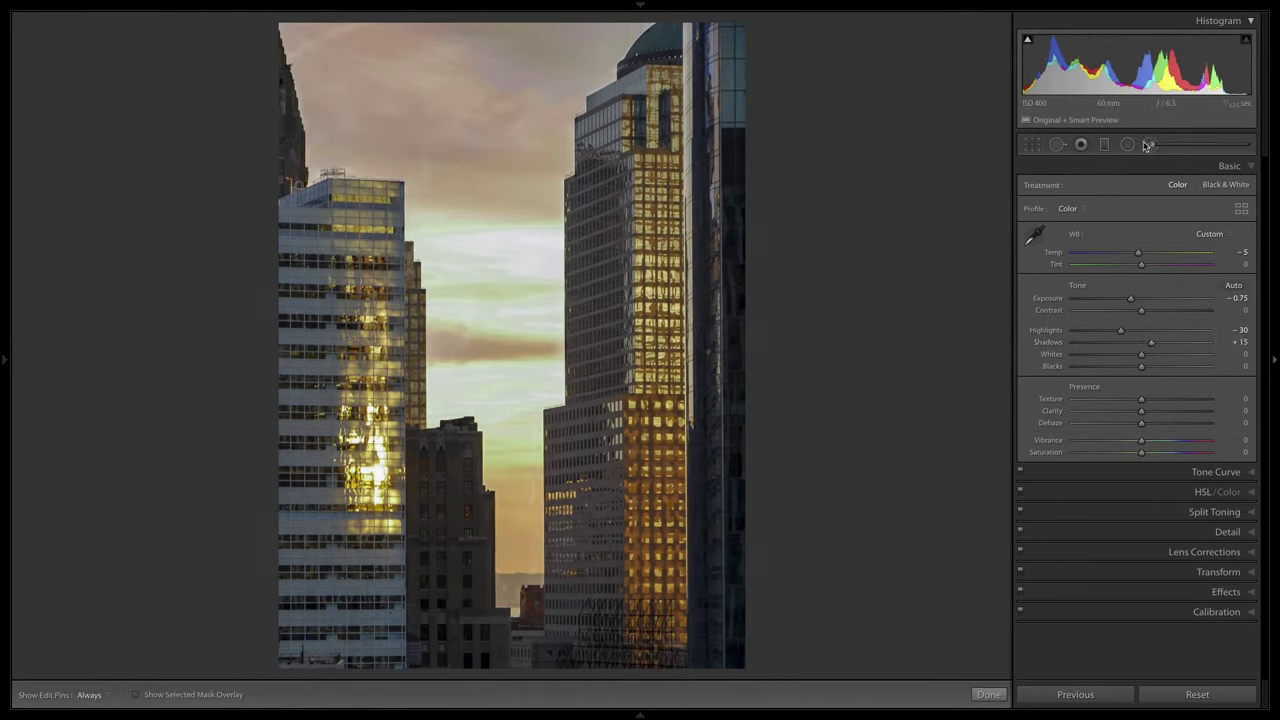
double_click(1050, 232)
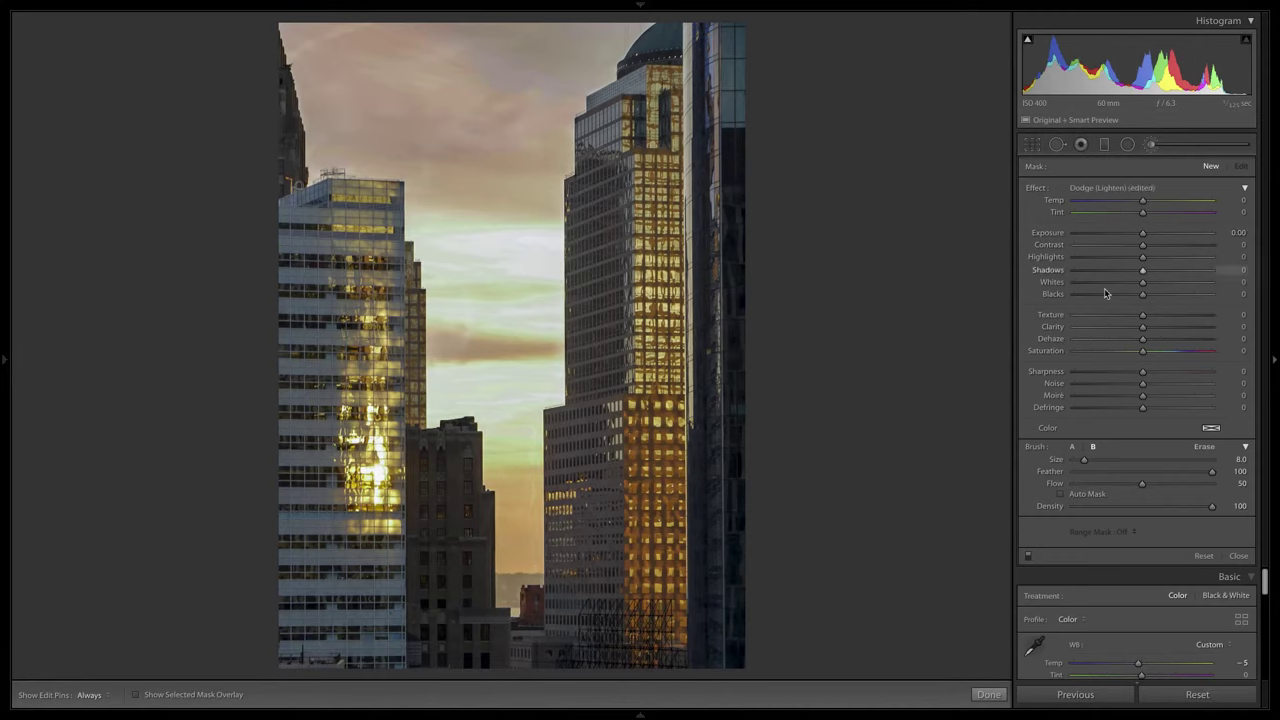
left_click_drag(1143, 257, 1104, 257)
key("h")
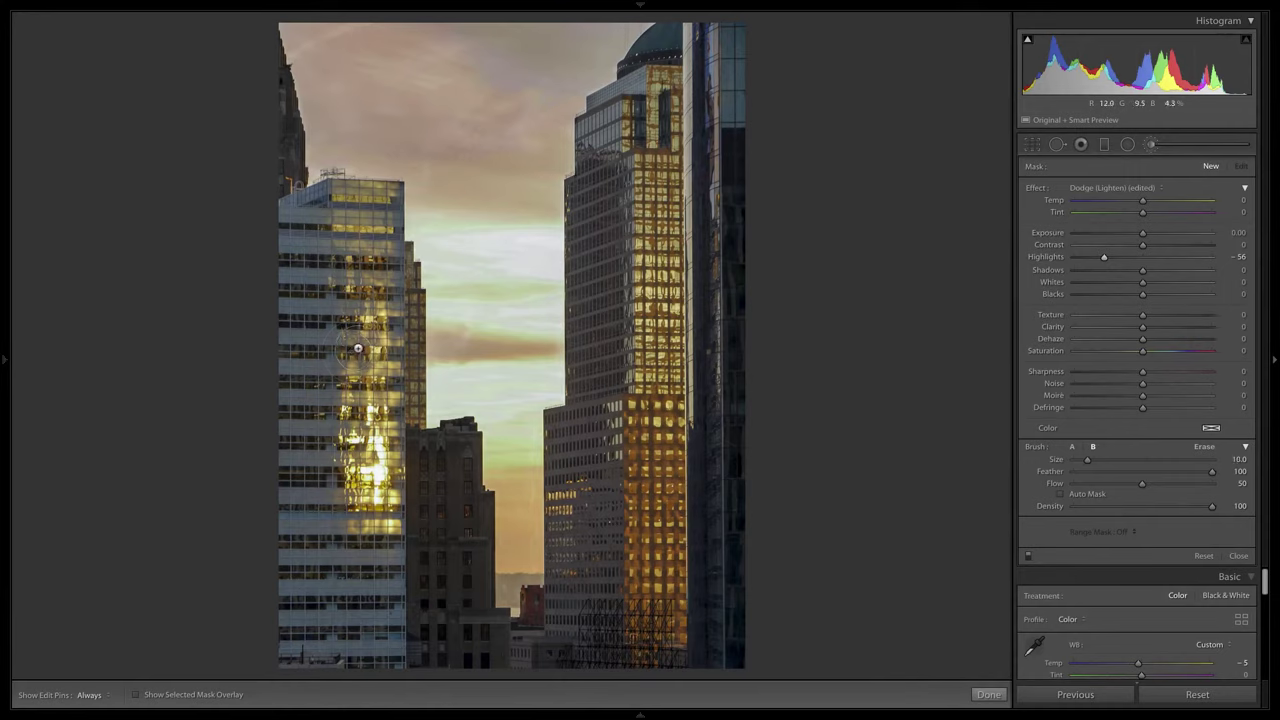
scroll(376, 340, "up", 5)
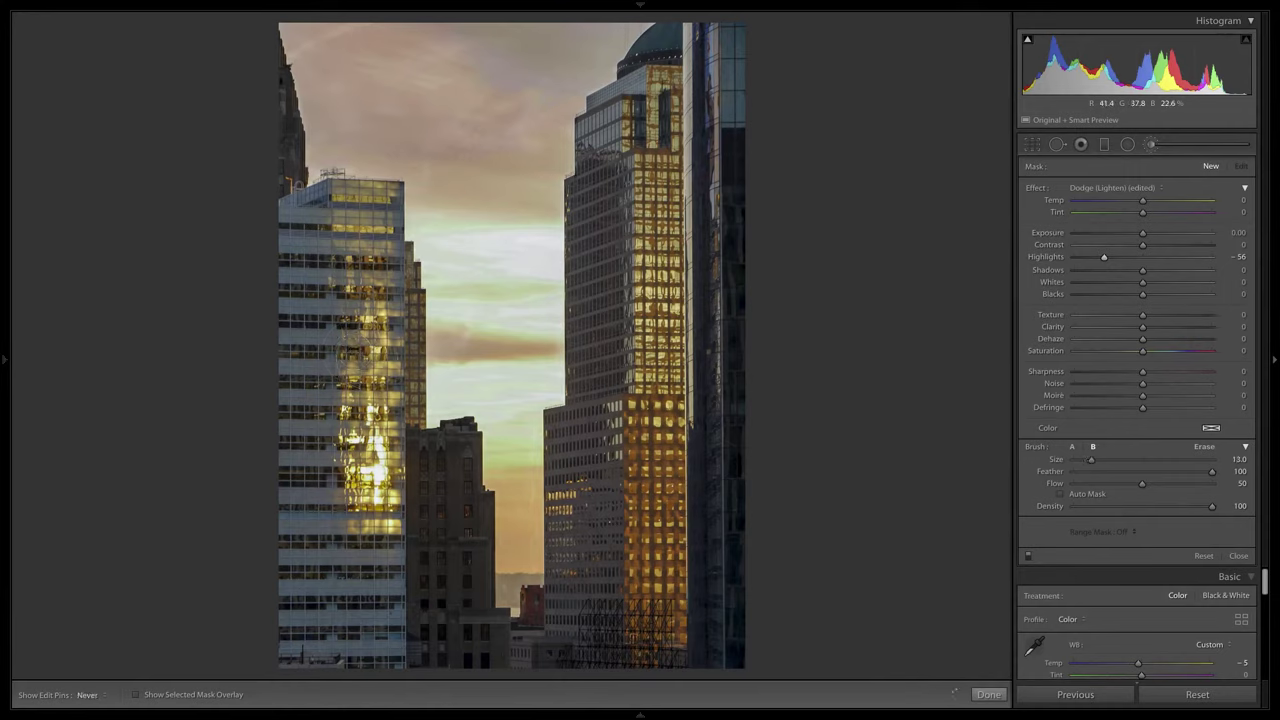
left_click_drag(378, 364, 375, 208)
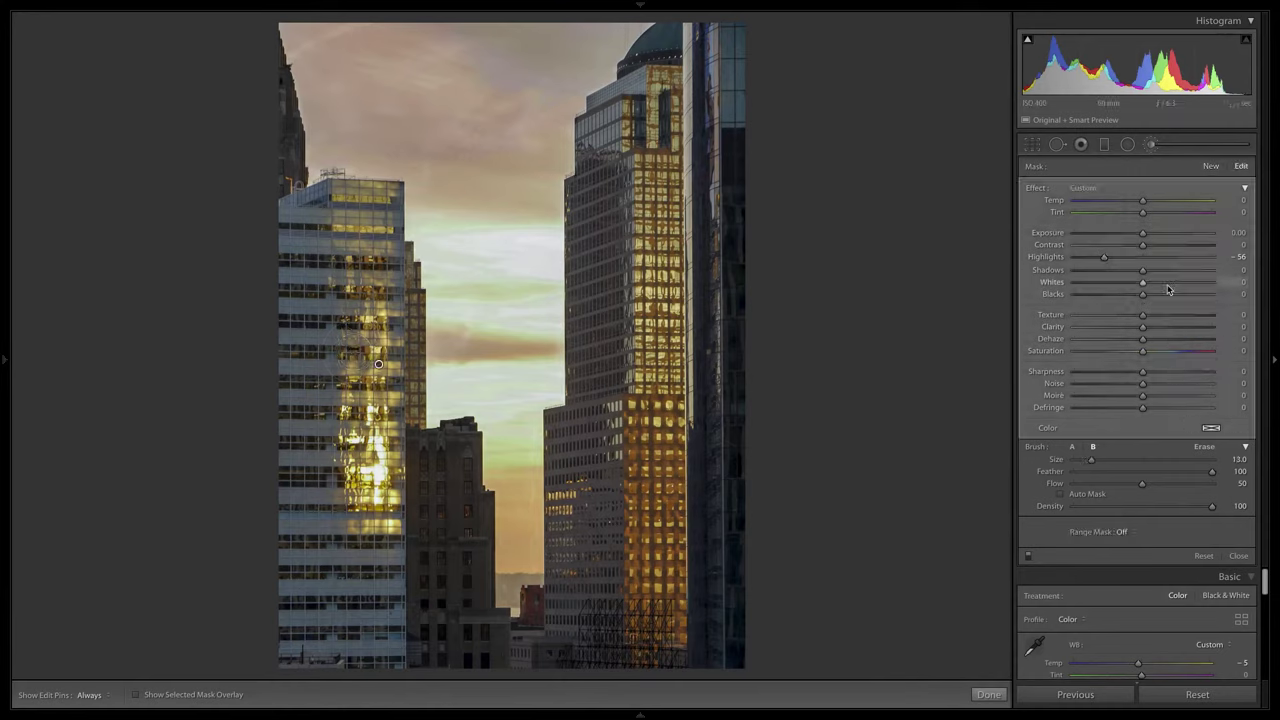
left_click_drag(1143, 486, 1263, 495)
key("h")
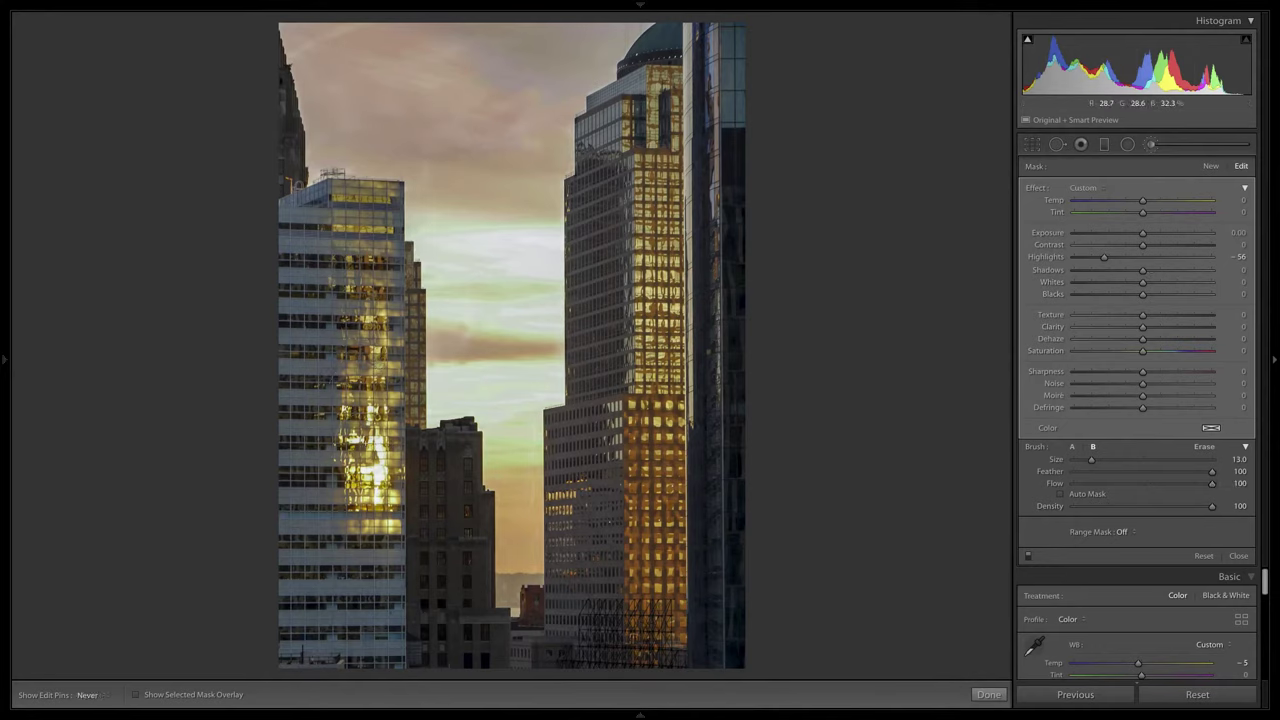
key("h")
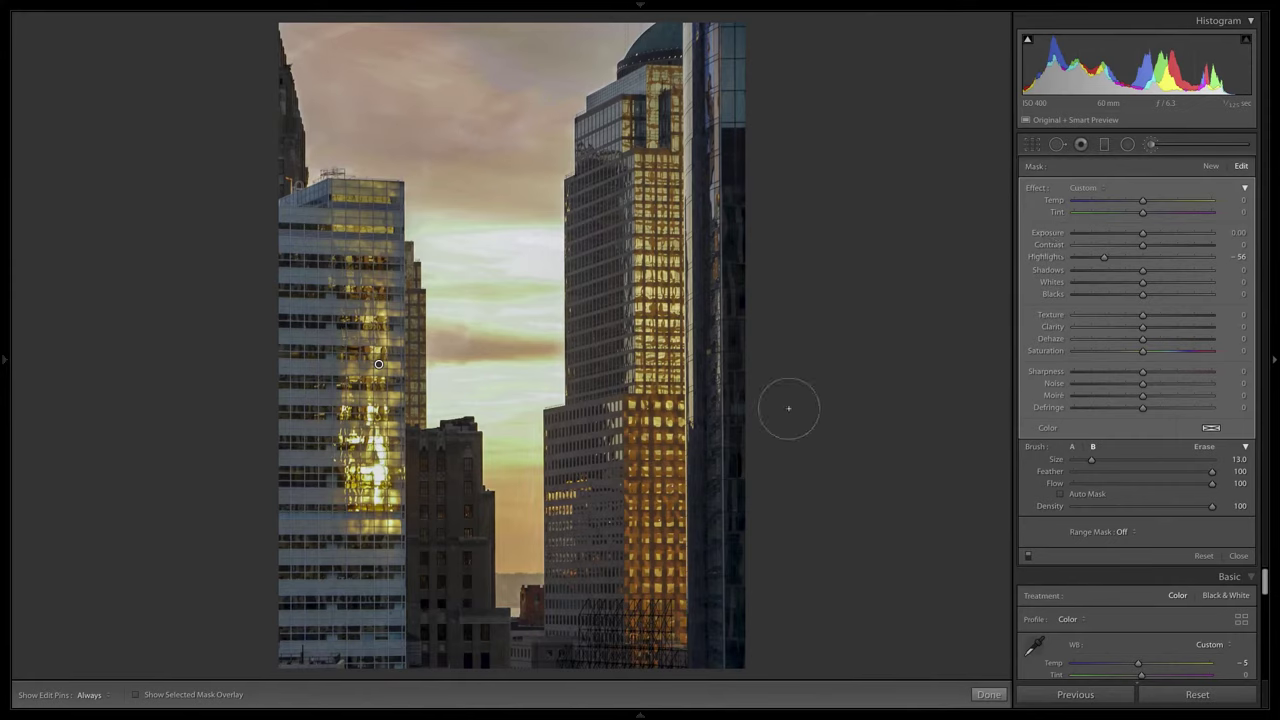
- Create a new Burn (Darken) brush mask at Exposure -0.30 and darken the dark building between the towers and the adjacent lower buildings
left_click(1211, 166)
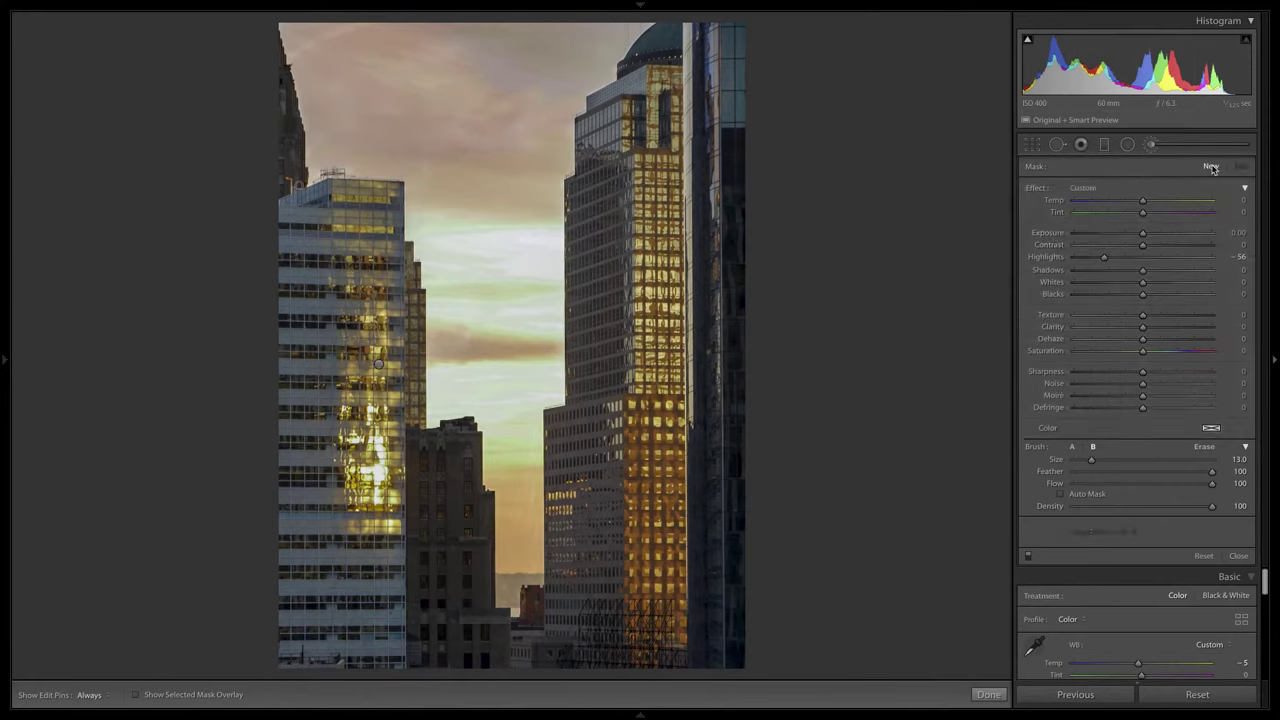
left_click(1100, 190)
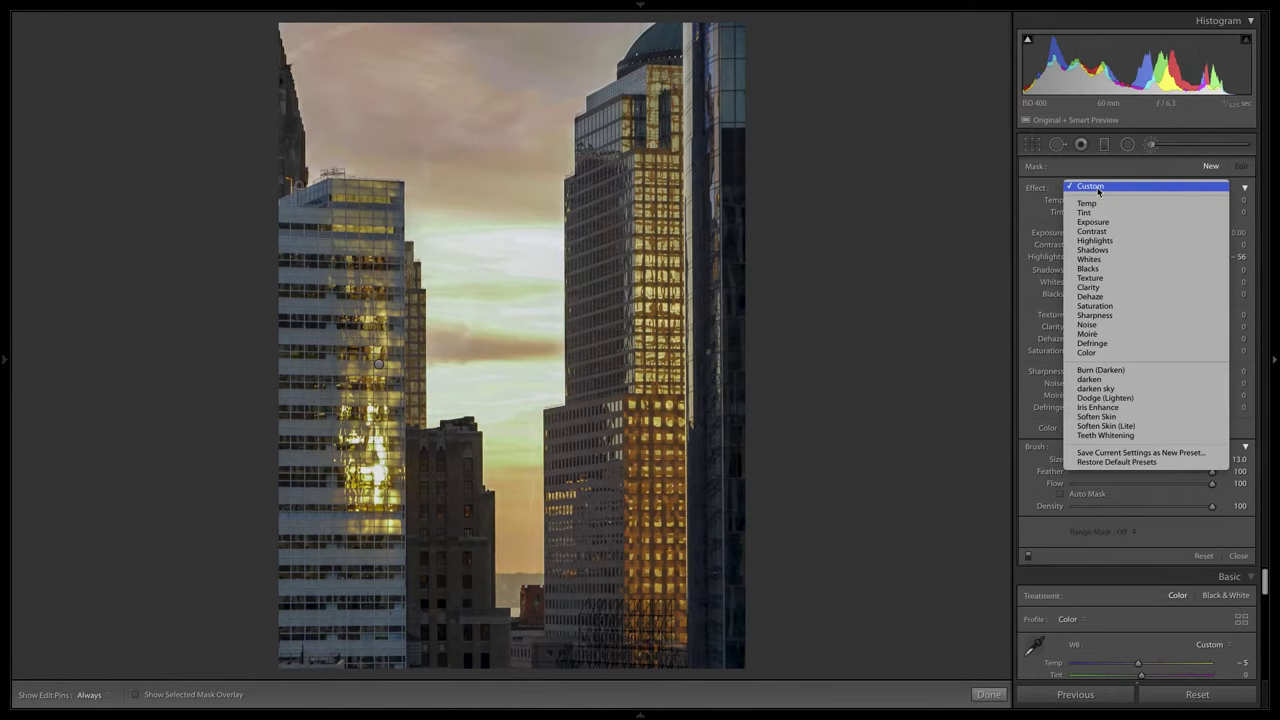
left_click(1124, 371)
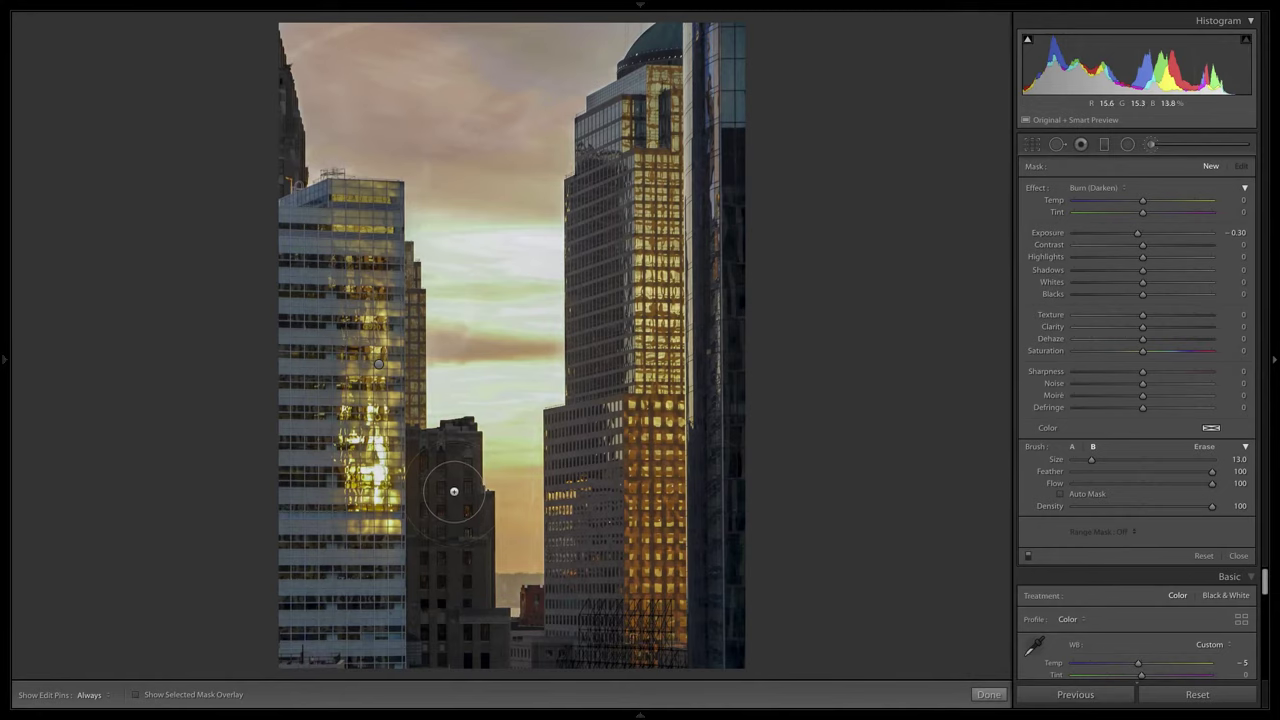
left_click_drag(454, 491, 465, 650)
key("h")
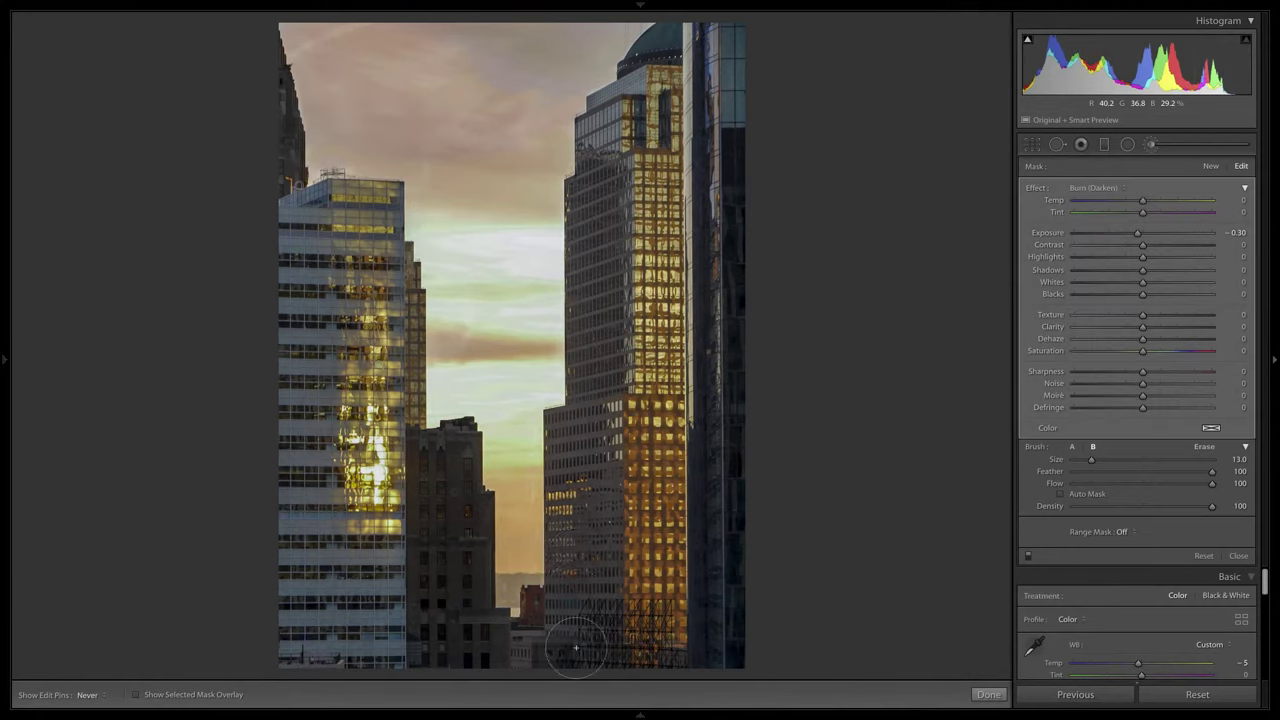
key("bracketleft")
key("bracketleft")
key("h")
key("bracketright")
key("bracketright")
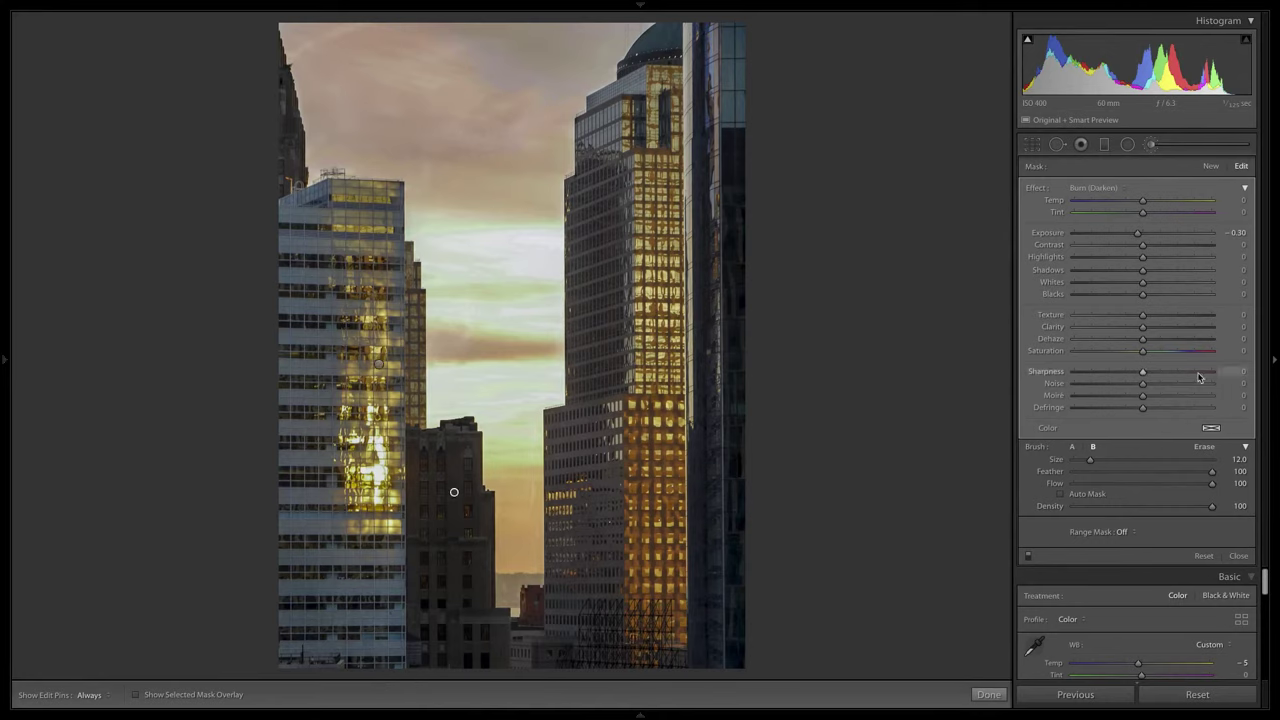
left_click(1240, 555)
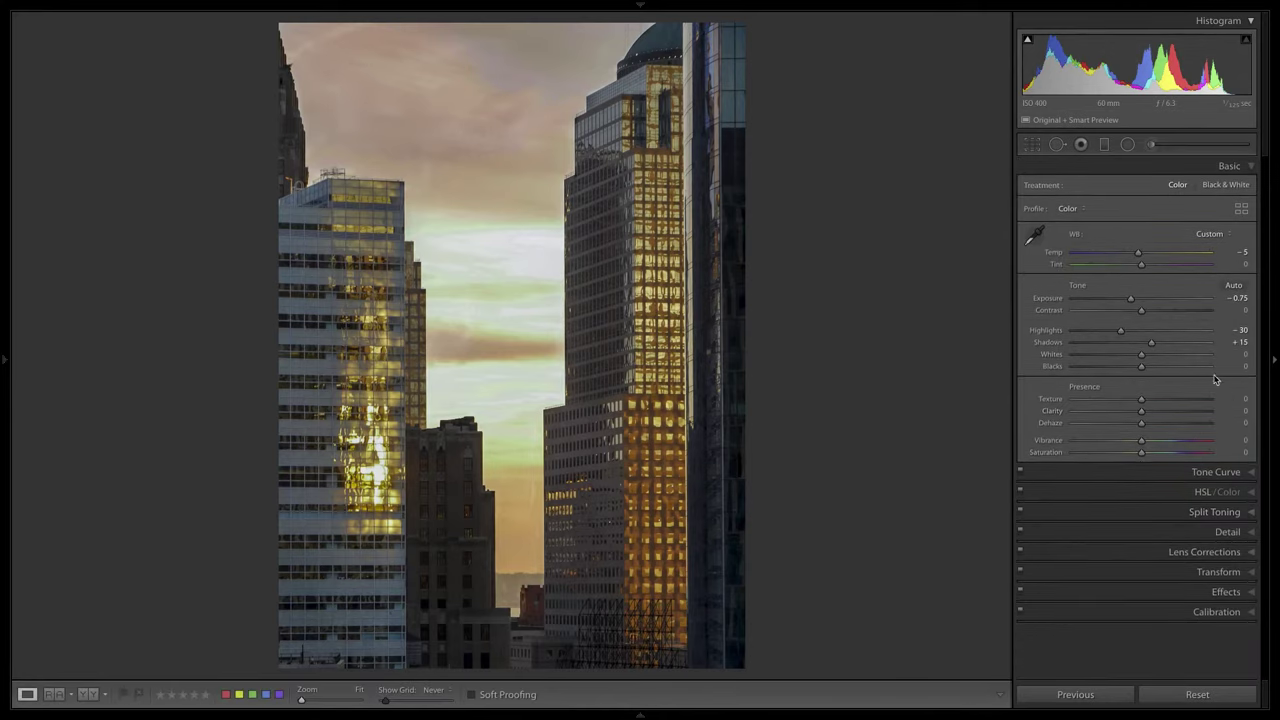
- Raise the skyscraper photo's Whites to +8 and compare the before and after versions side by side
left_click_drag(1145, 358, 1149, 355)
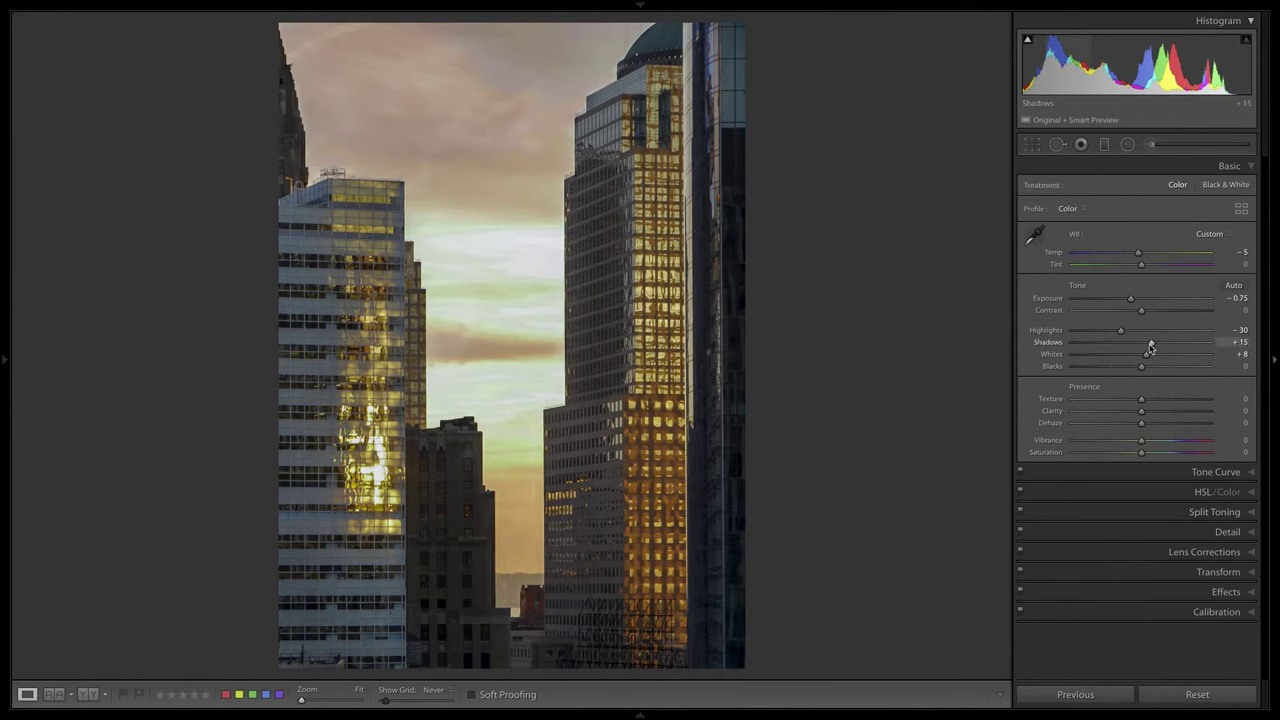
key("y")
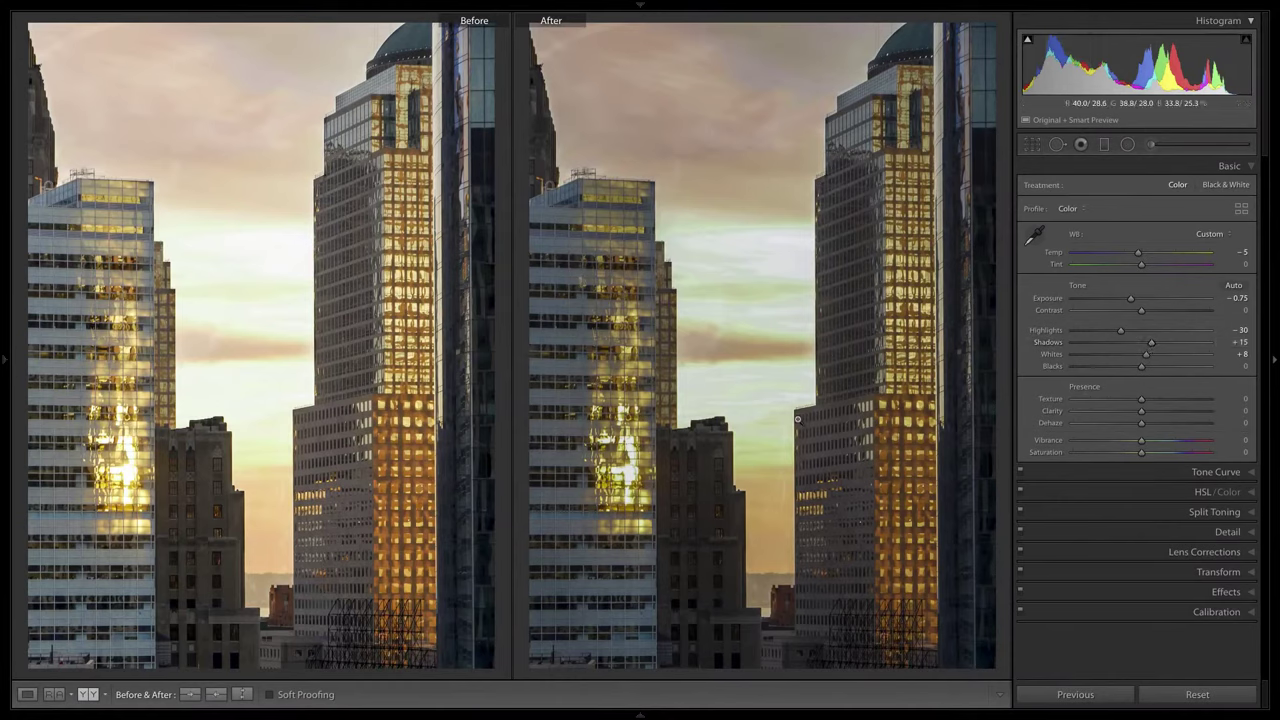
- Open the rooftop water towers photo from the Library grid and check its file and exposure information overlay
key("g")
double_click(604, 331)
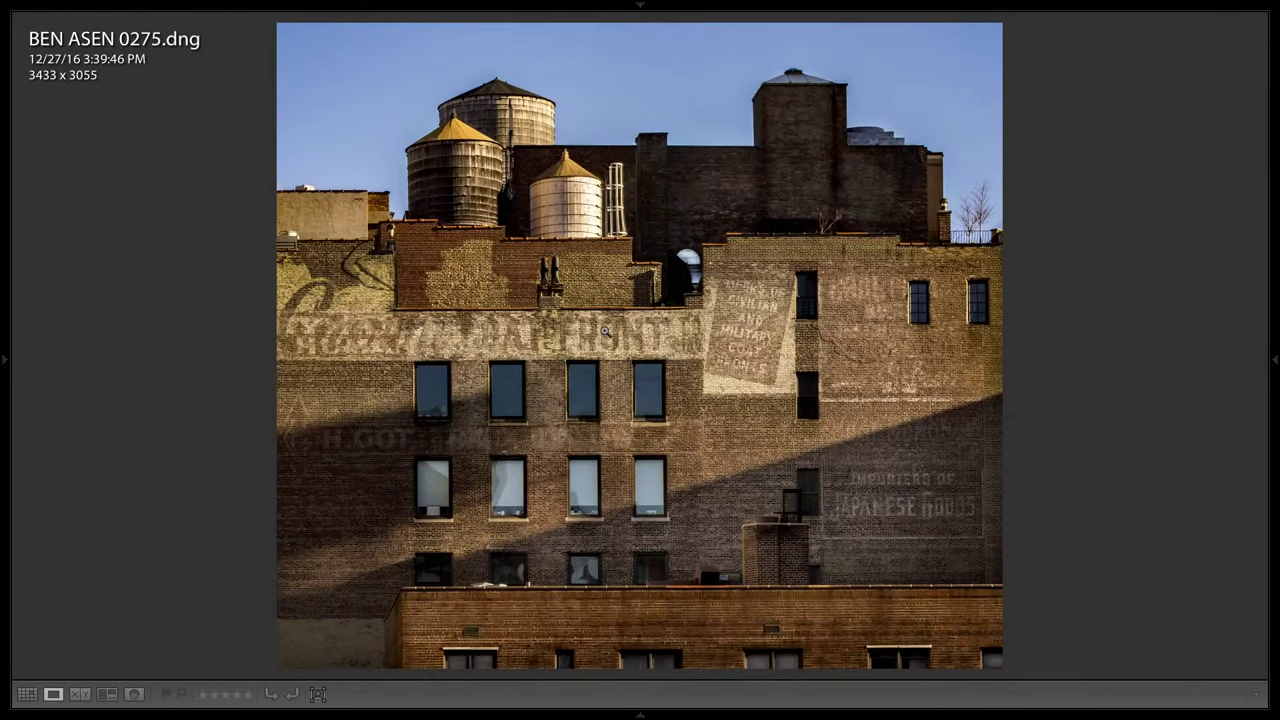
key("i")
key("i")
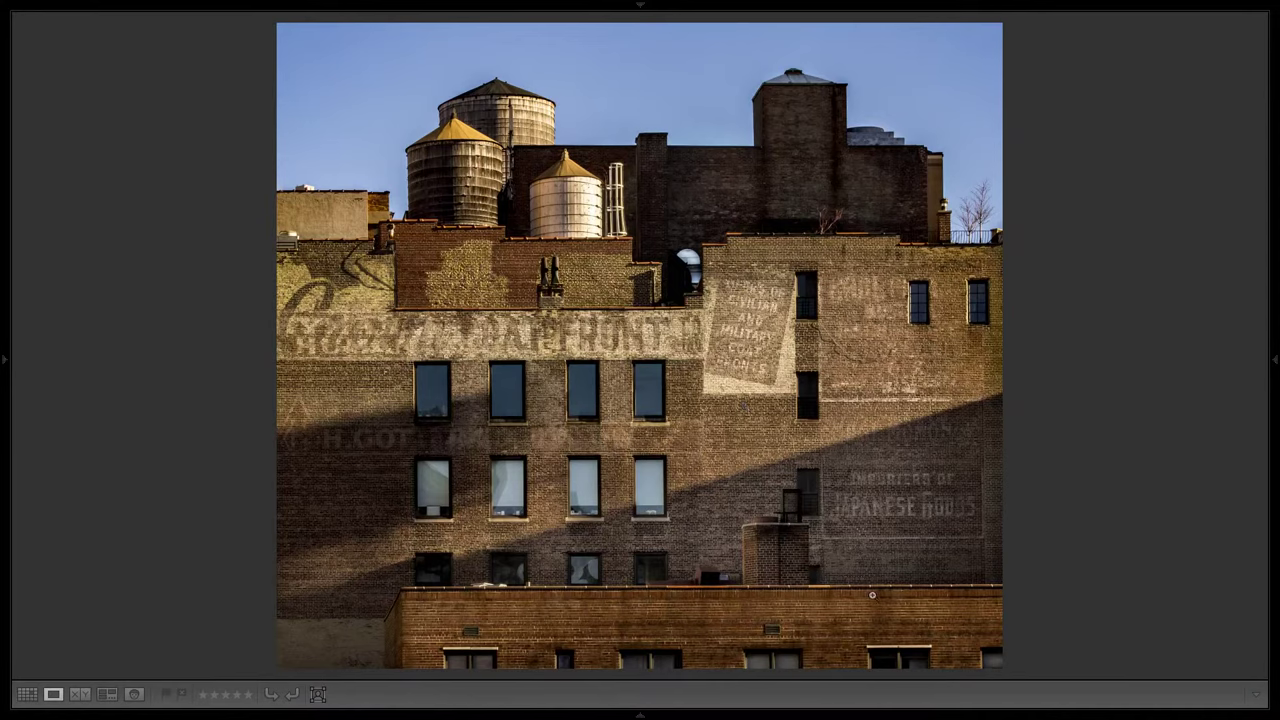
mouse_move(920, 609)
left_mouse_down()
mouse_move(668, 620)
mouse_move(536, 600)
mouse_move(475, 539)
mouse_move(513, 478)
mouse_move(722, 423)
mouse_move(823, 380)
mouse_move(876, 341)
mouse_move(883, 255)
mouse_move(797, 210)
mouse_move(457, 148)
left_mouse_up()
- Burn the shadowed lower brick wall of the water towers photo with the Burn (Darken) brush at Exposure -0.30 and size 16
key("d")
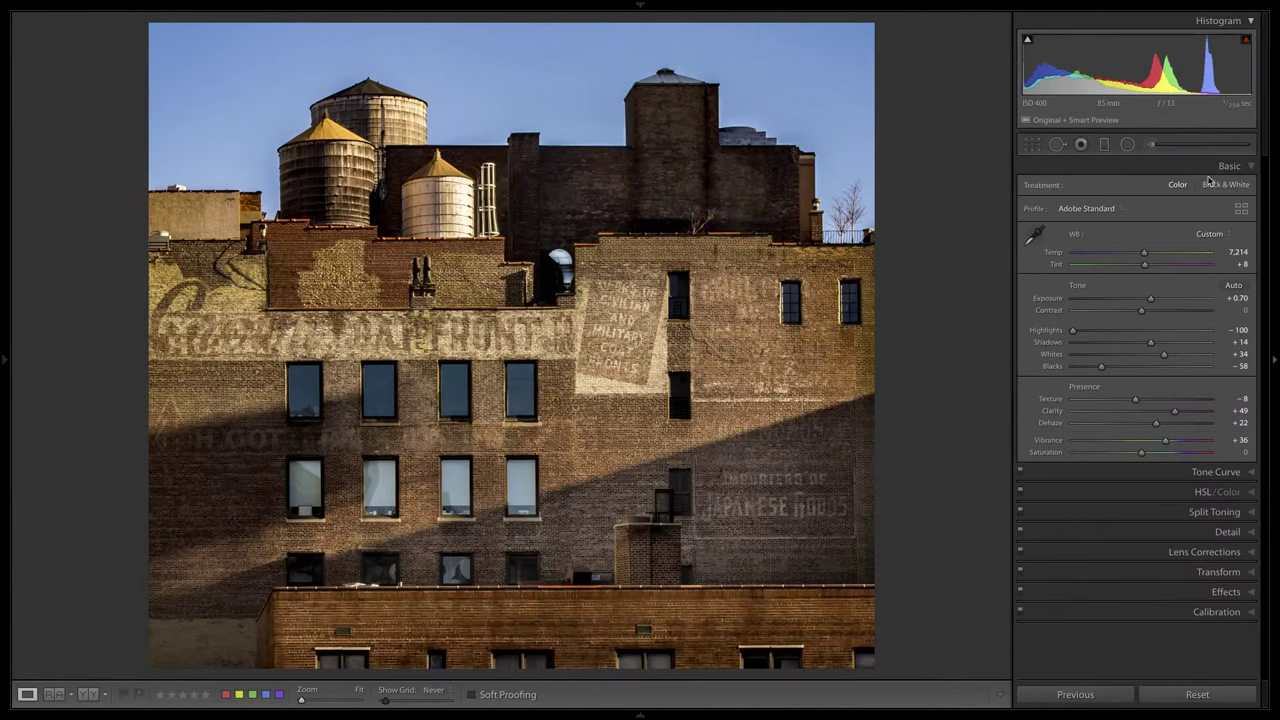
left_click(1153, 146)
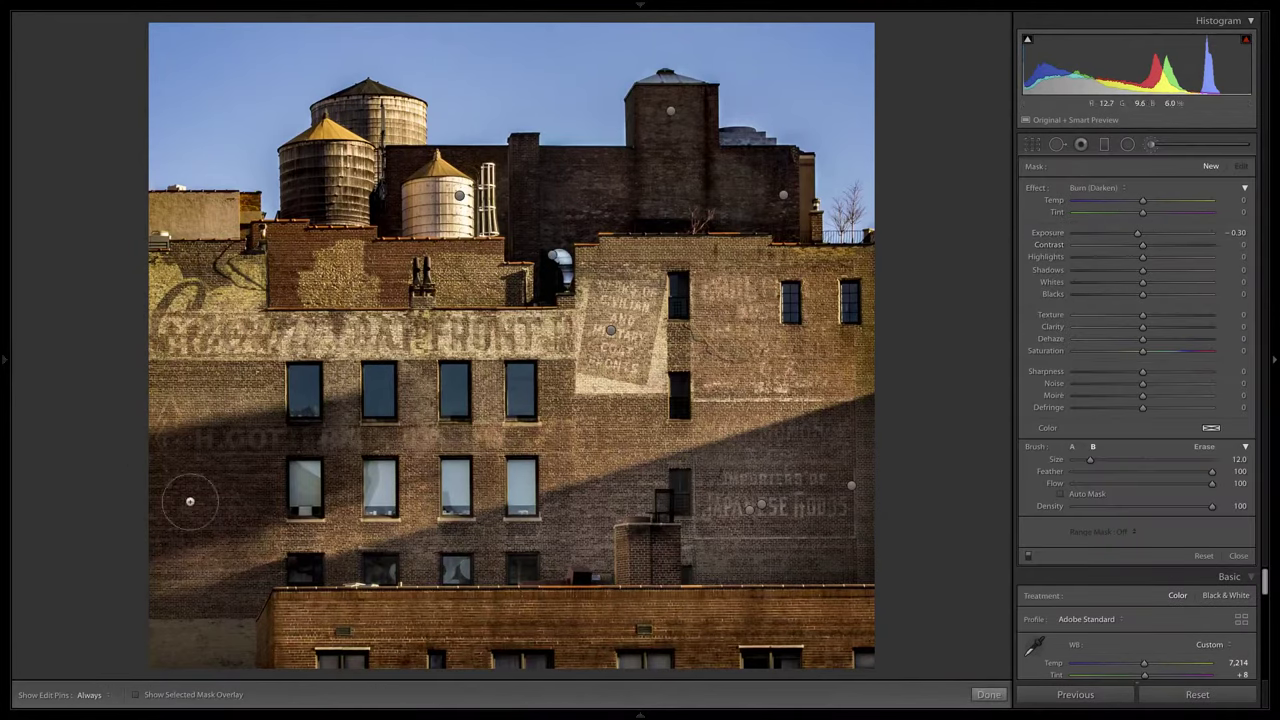
scroll(190, 495, "up", 2)
scroll(190, 495, "up", 2)
key("h")
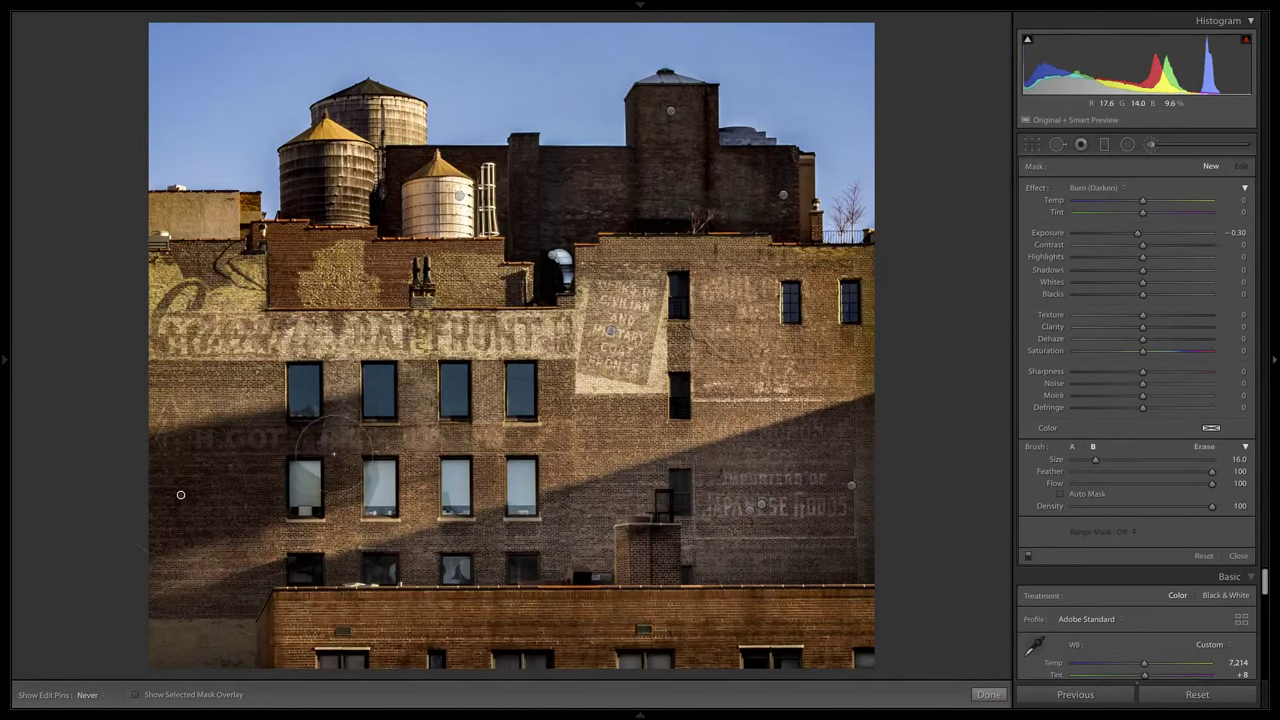
key("h")
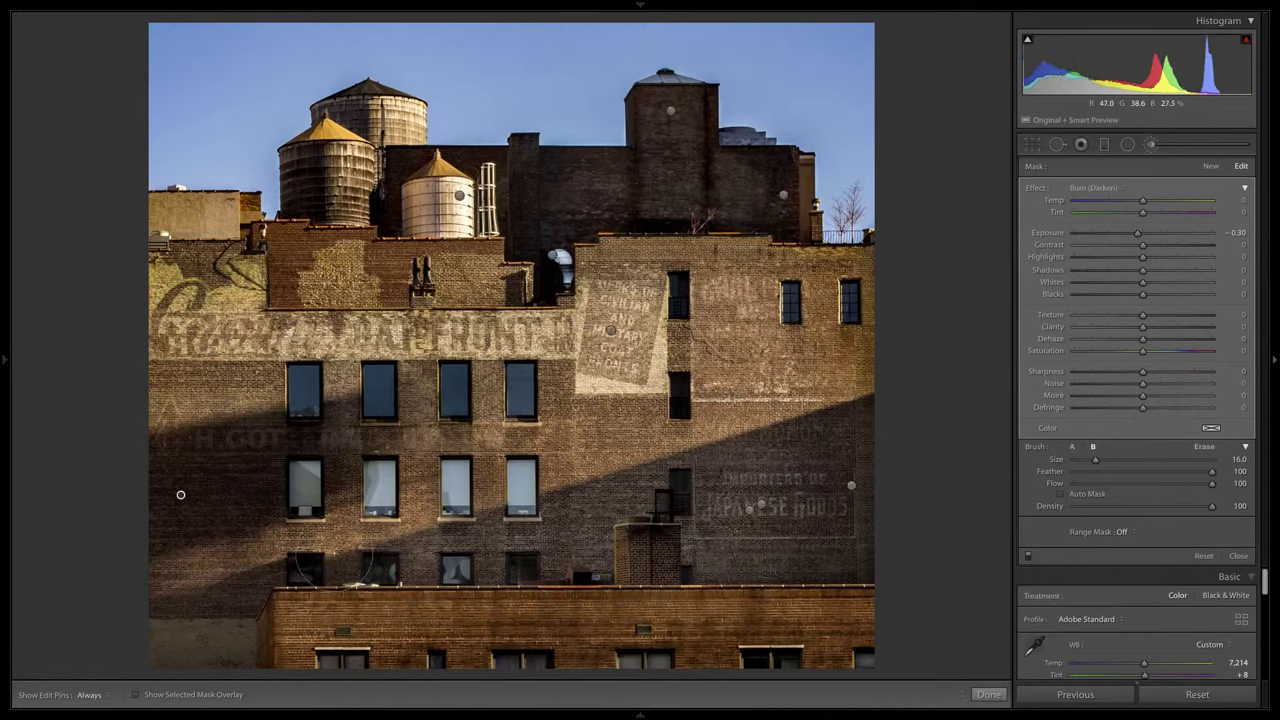
key("h")
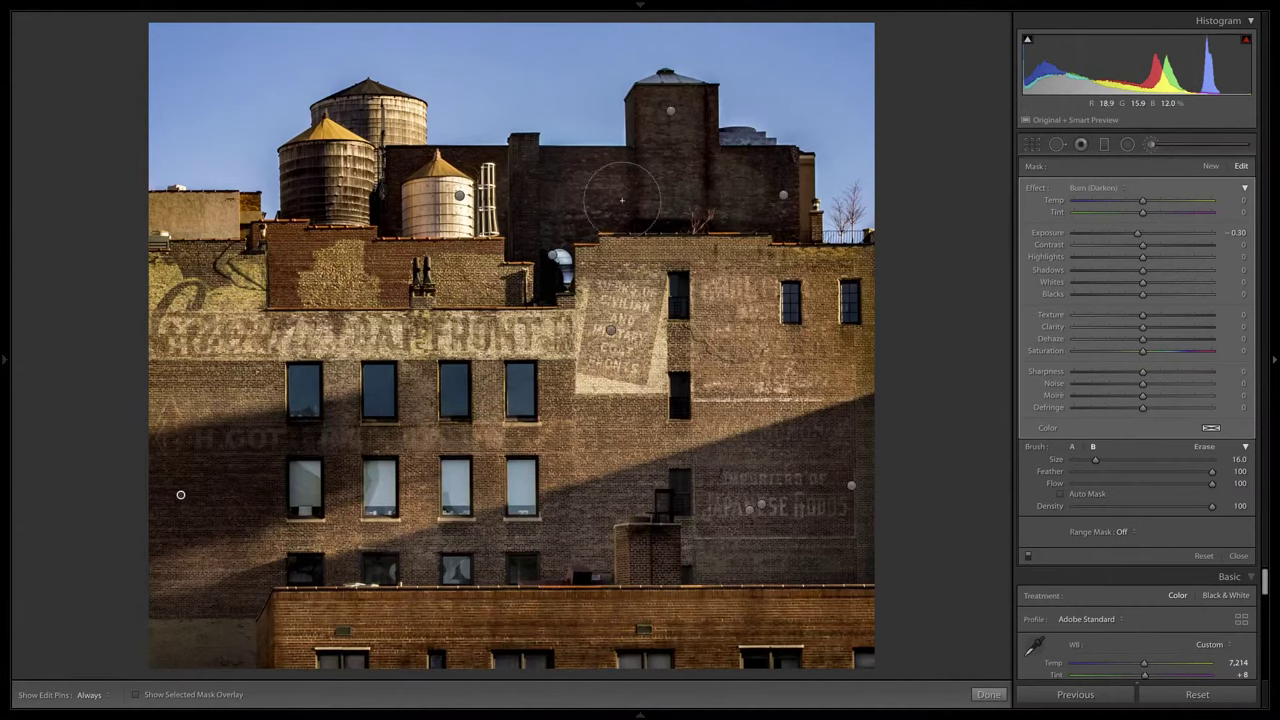
- Reduce the burn brush to size 8, darken around the water towers and along the lower brick building, and finish the mask
key("bracketleft")
key("bracketleft")
key("bracketleft")
key("bracketleft")
key("bracketleft")
key("h")
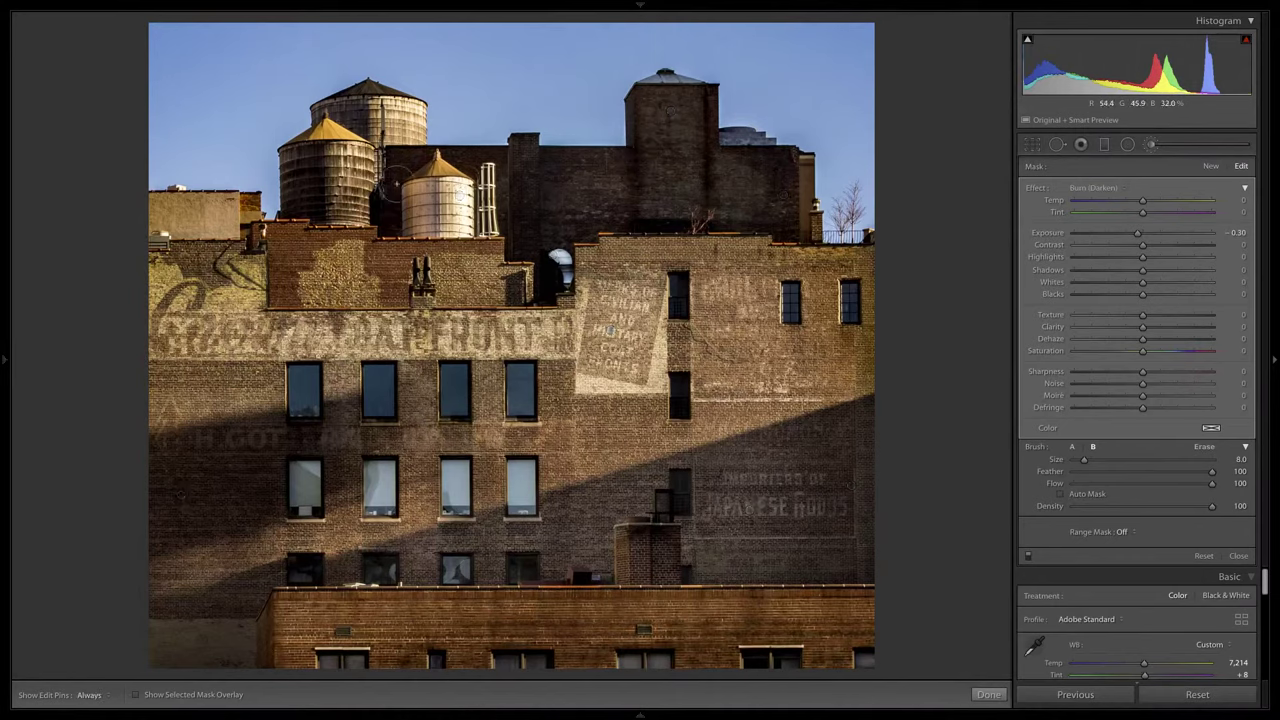
key("h")
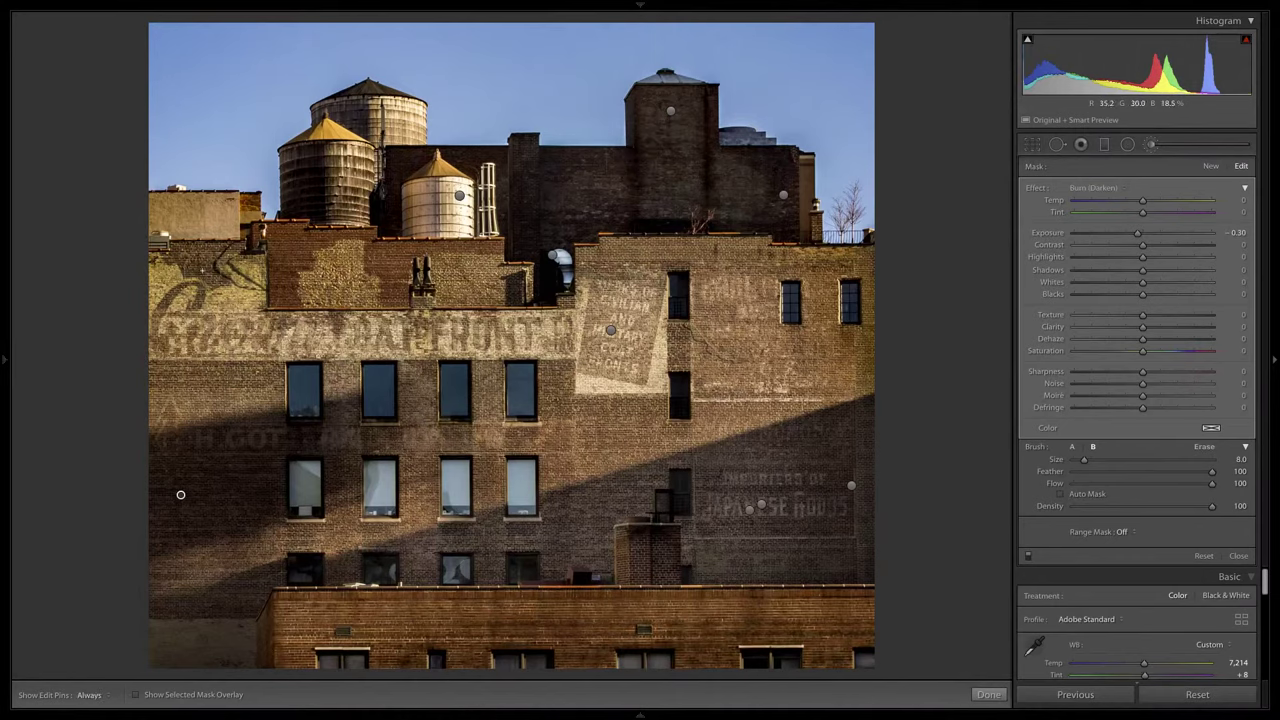
key("h")
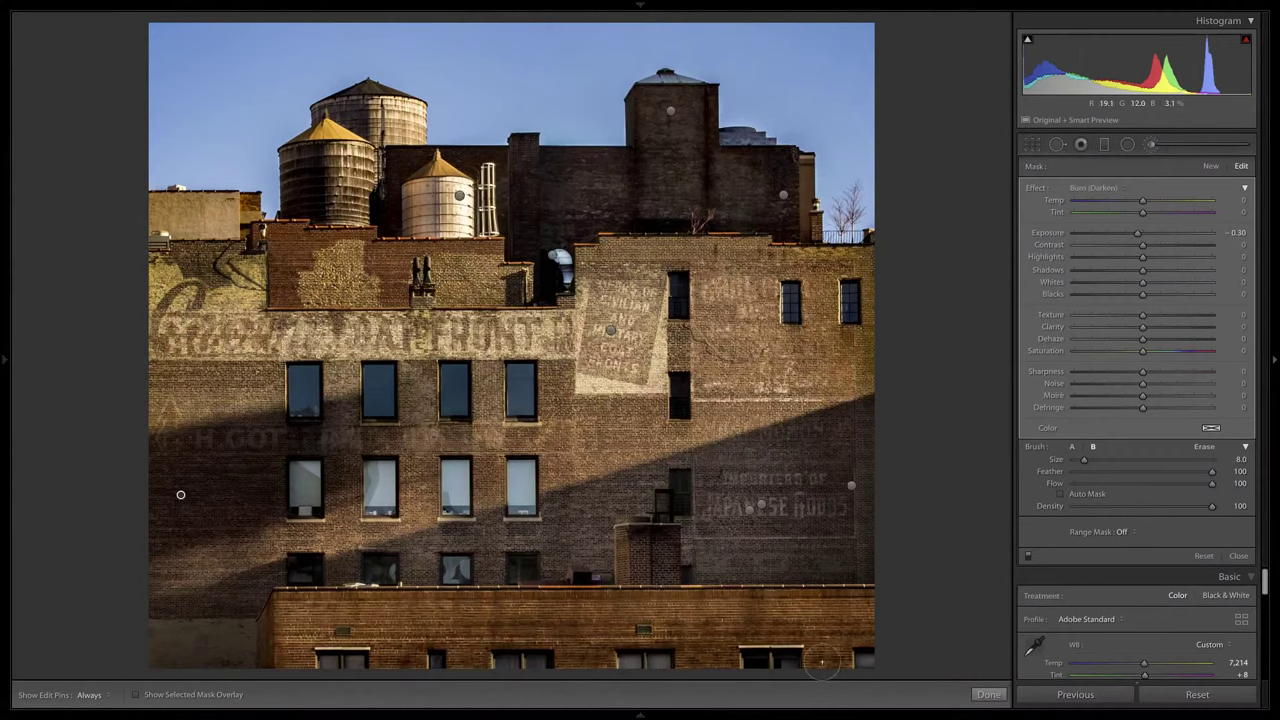
key("h")
key("h")
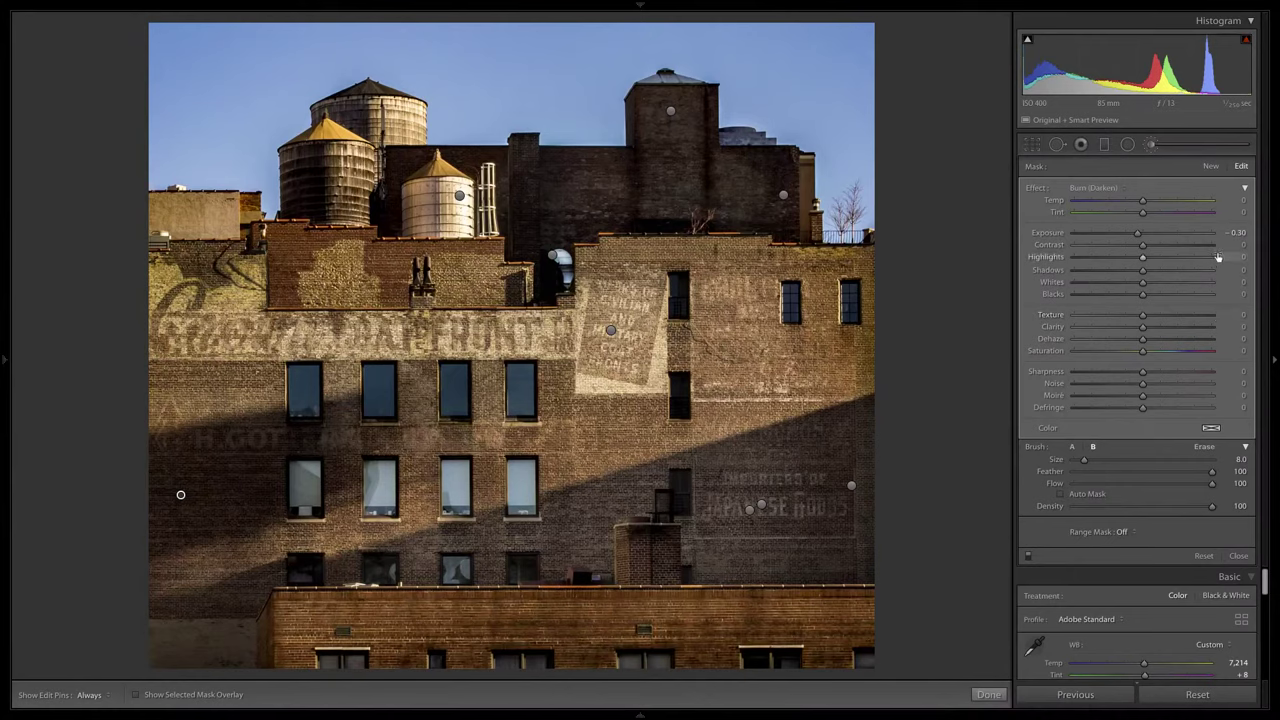
left_click(1244, 558)
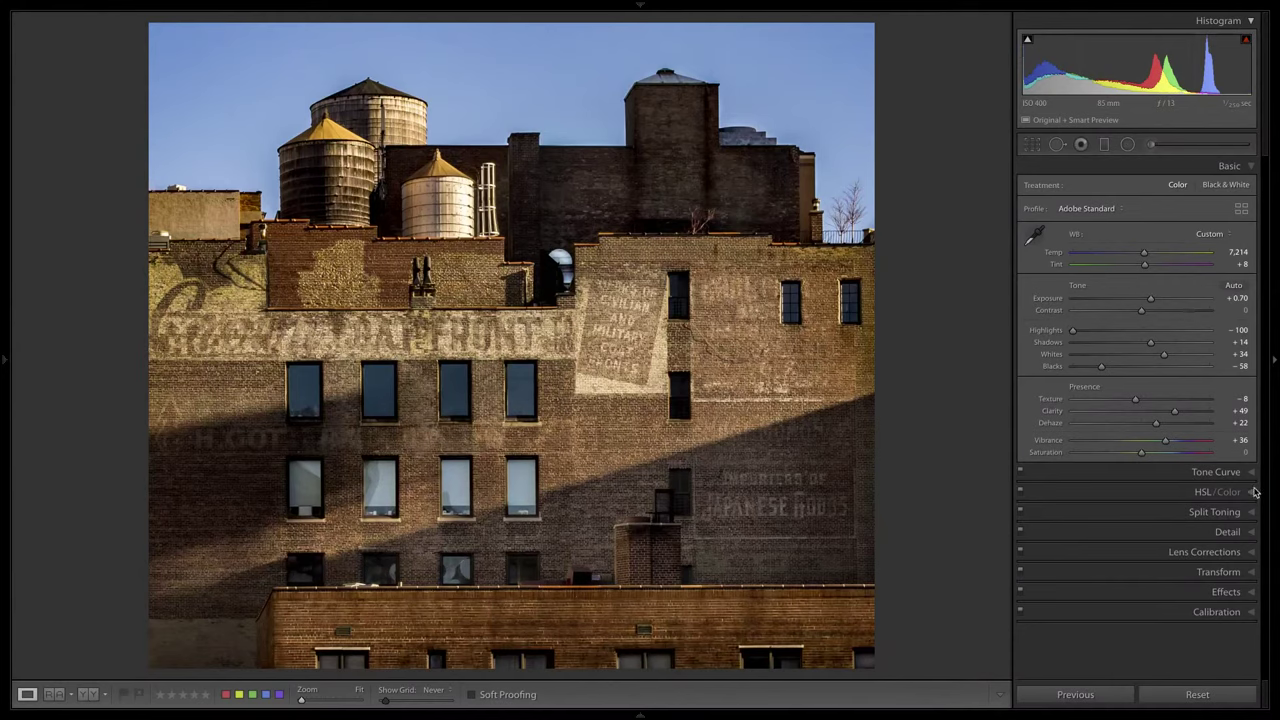
- Shape the Blue channel of the Tone Curve with highlight and midtone anchor points and a slightly raised shadow point
left_click(1254, 493)
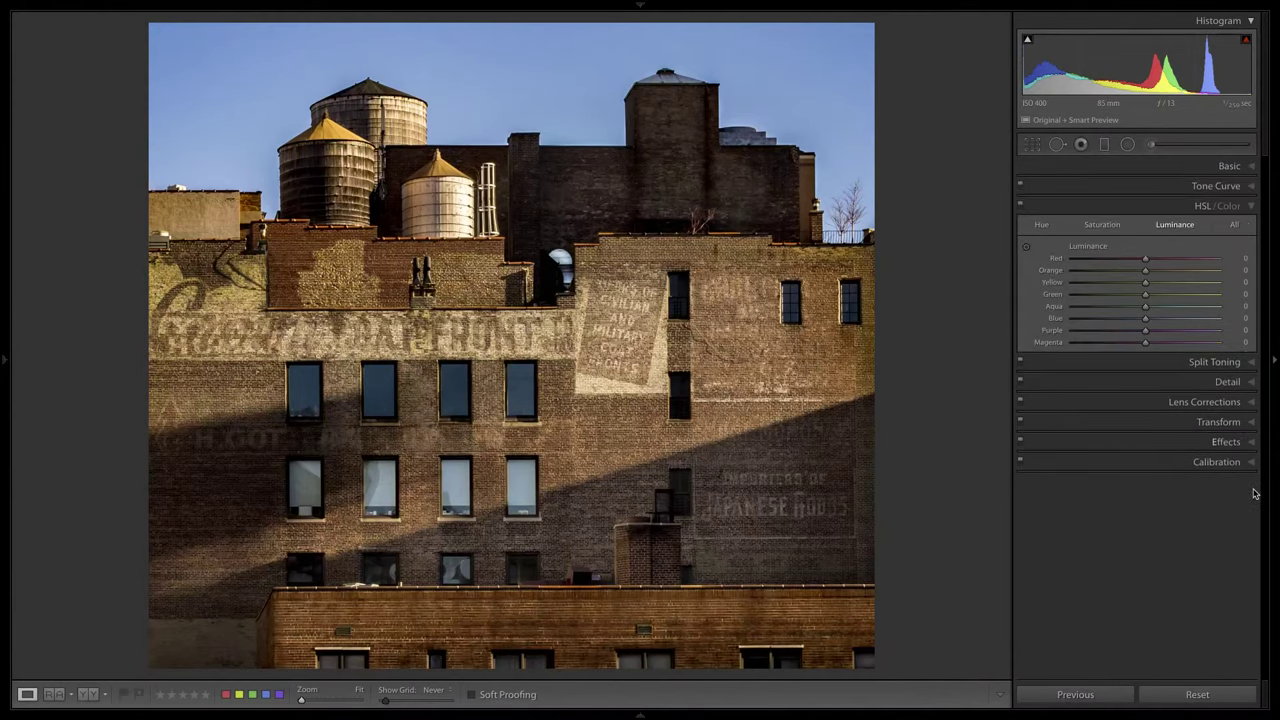
left_click(1254, 187)
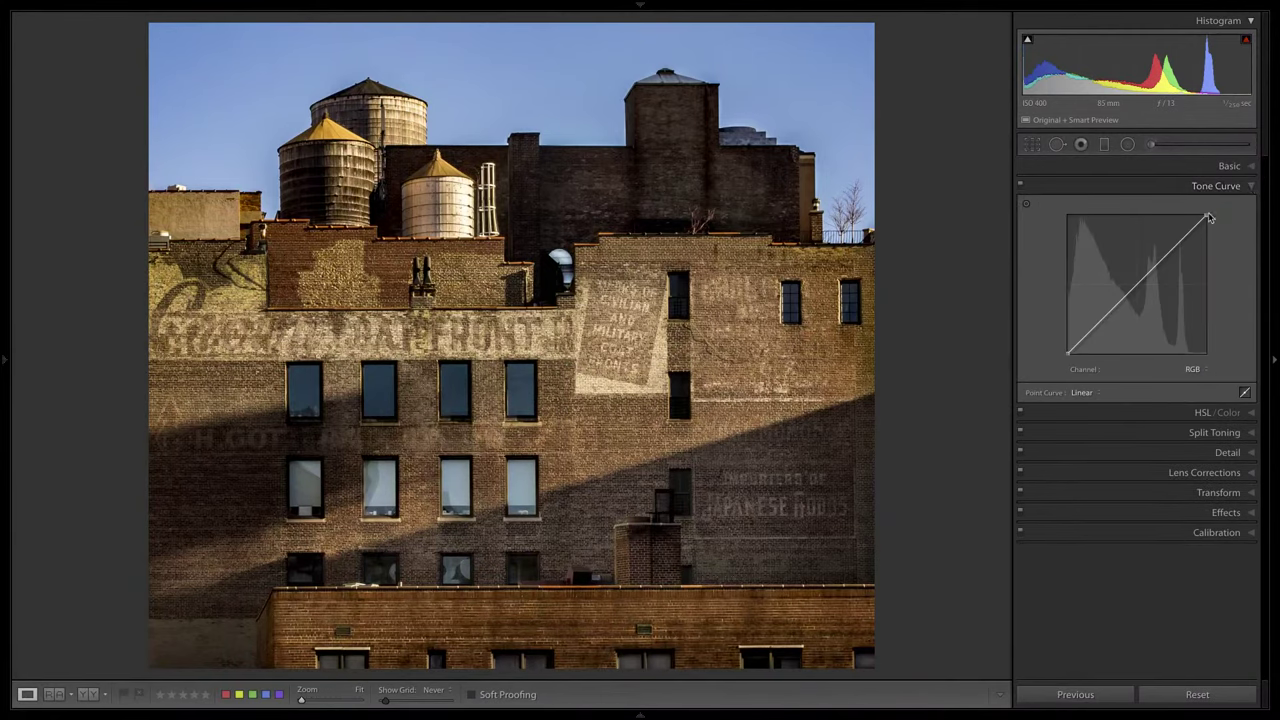
left_click(1193, 369)
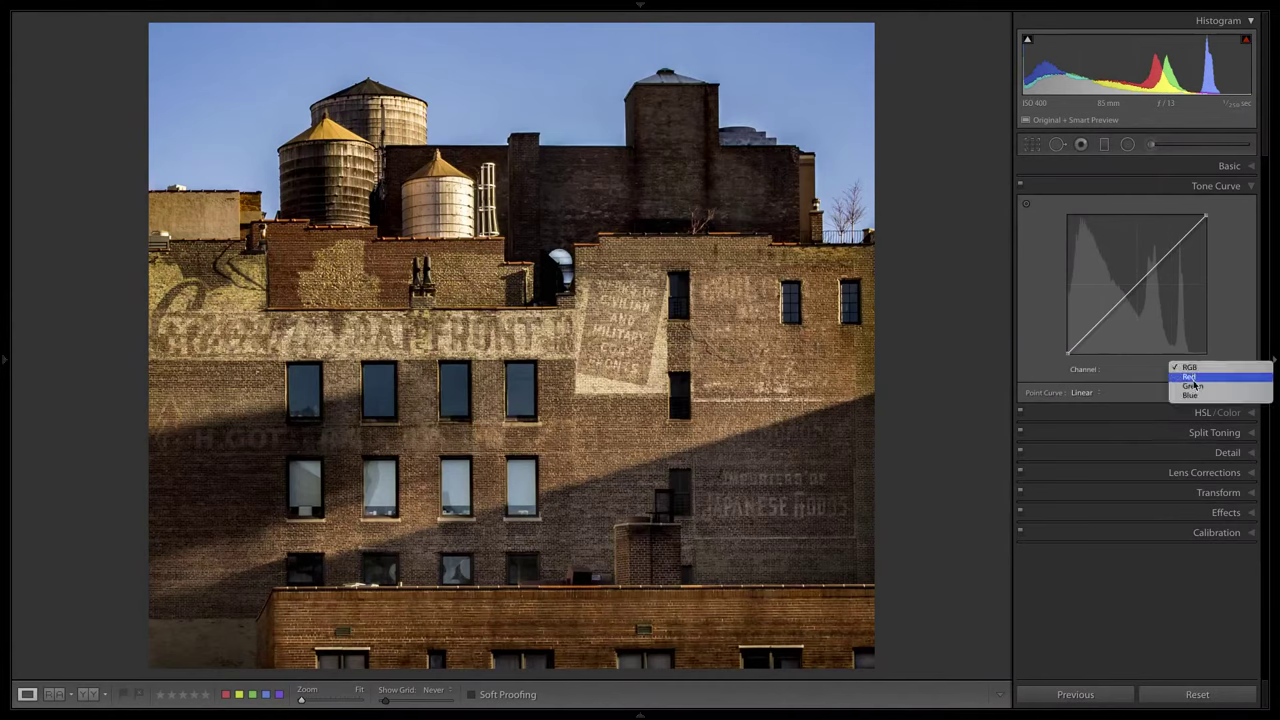
left_click(1200, 396)
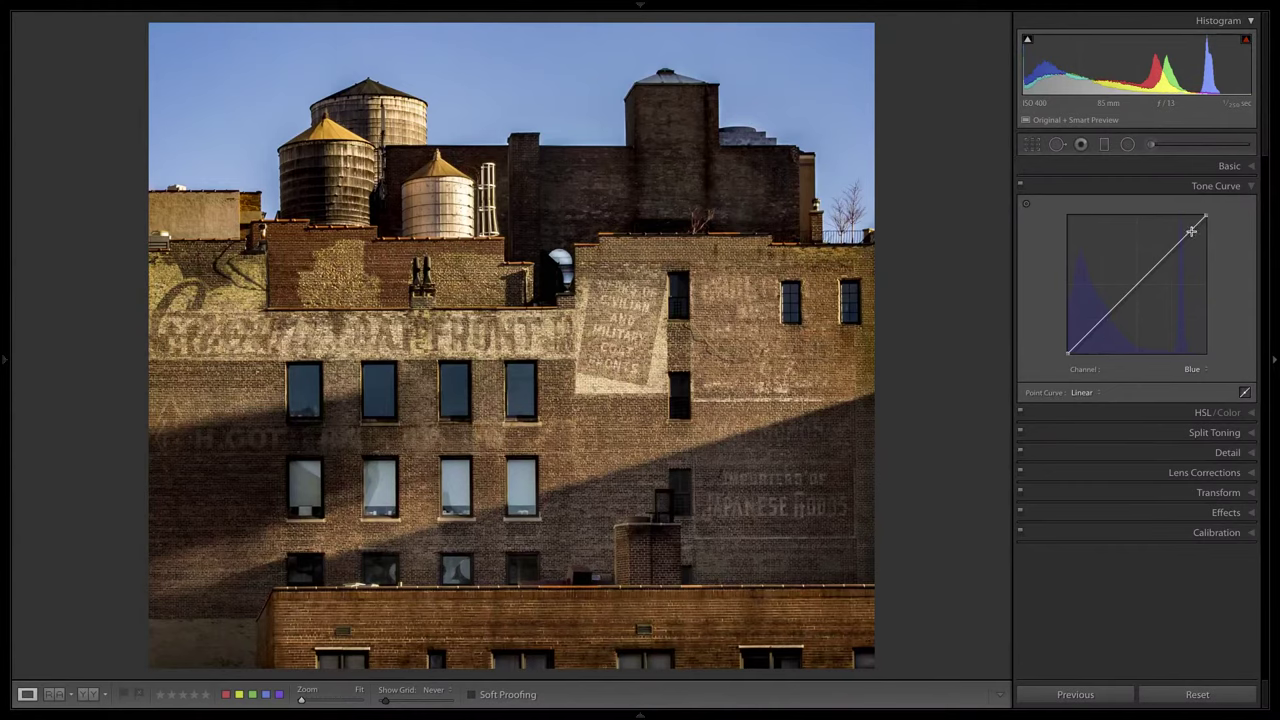
left_click_drag(1193, 228, 1193, 230)
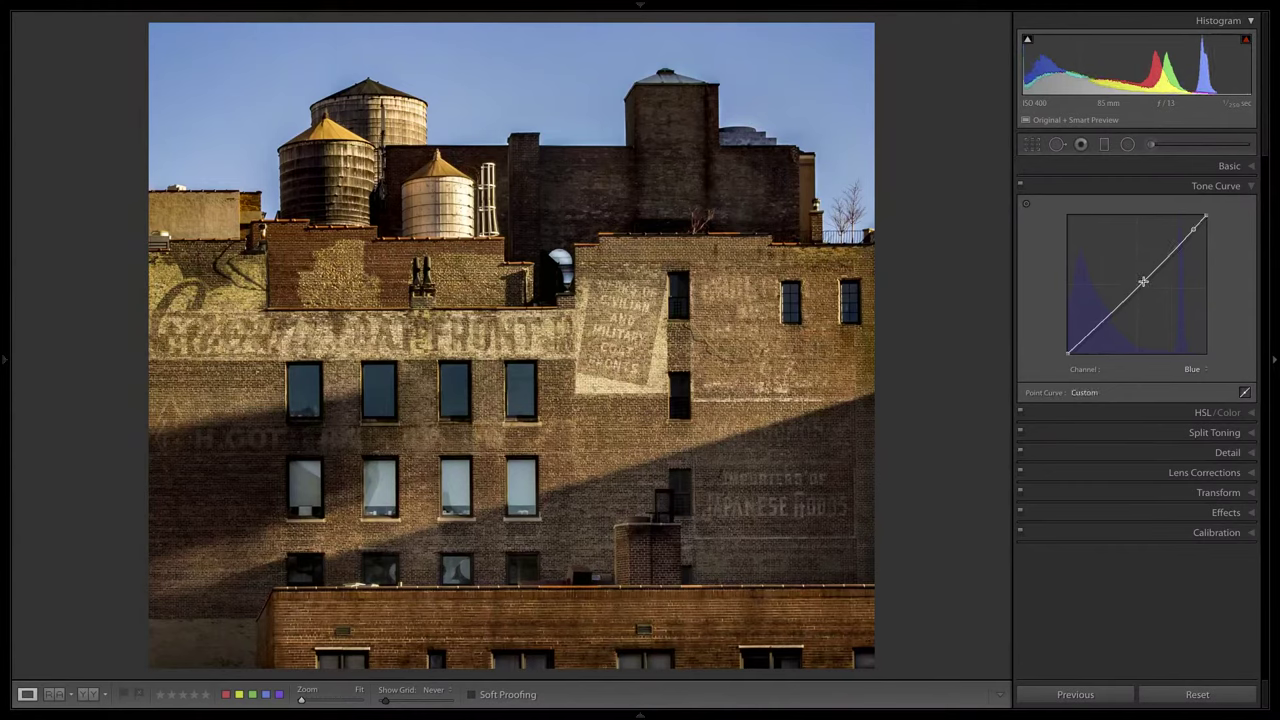
left_click_drag(1146, 277, 1146, 286)
mouse_move(1088, 335)
left_mouse_down()
mouse_move(1092, 352)
mouse_move(1089, 333)
left_mouse_up()
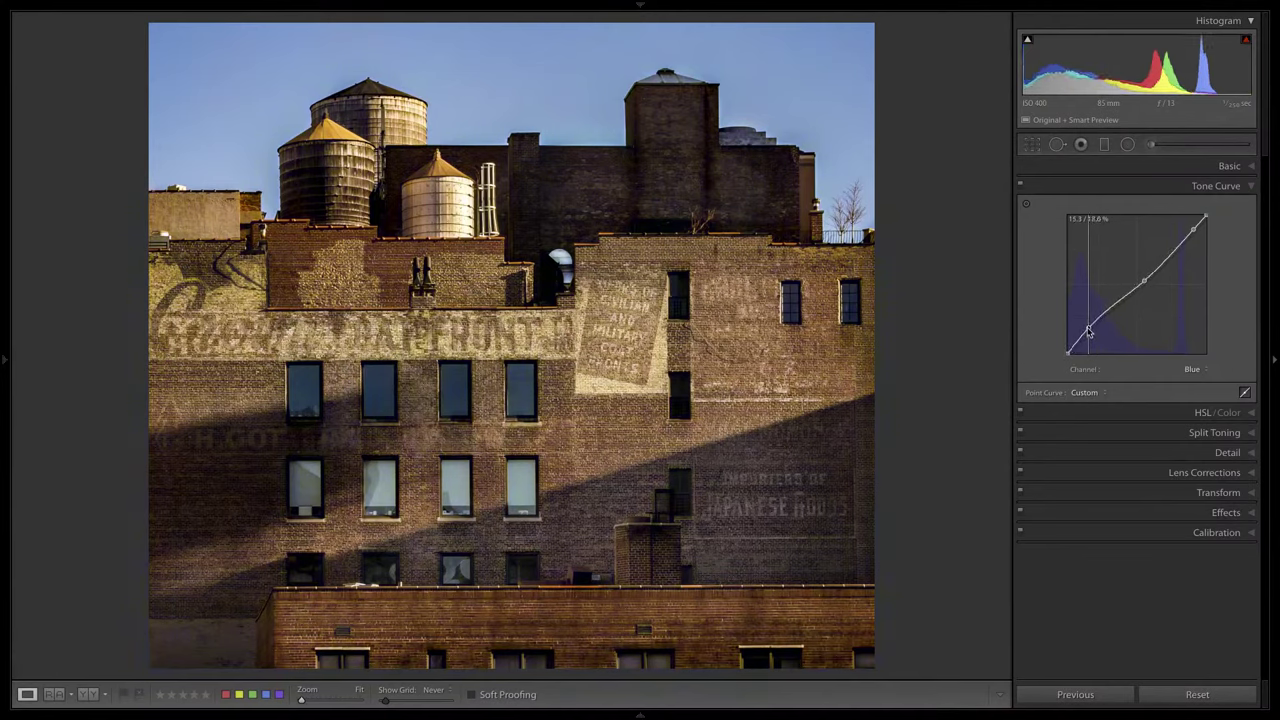
- Fine-tune the shadow and midtone points of the Blue curve and switch the Tone Curve off to compare its effect
left_click_drag(1089, 333, 1089, 334)
left_click_drag(1144, 281, 1138, 283)
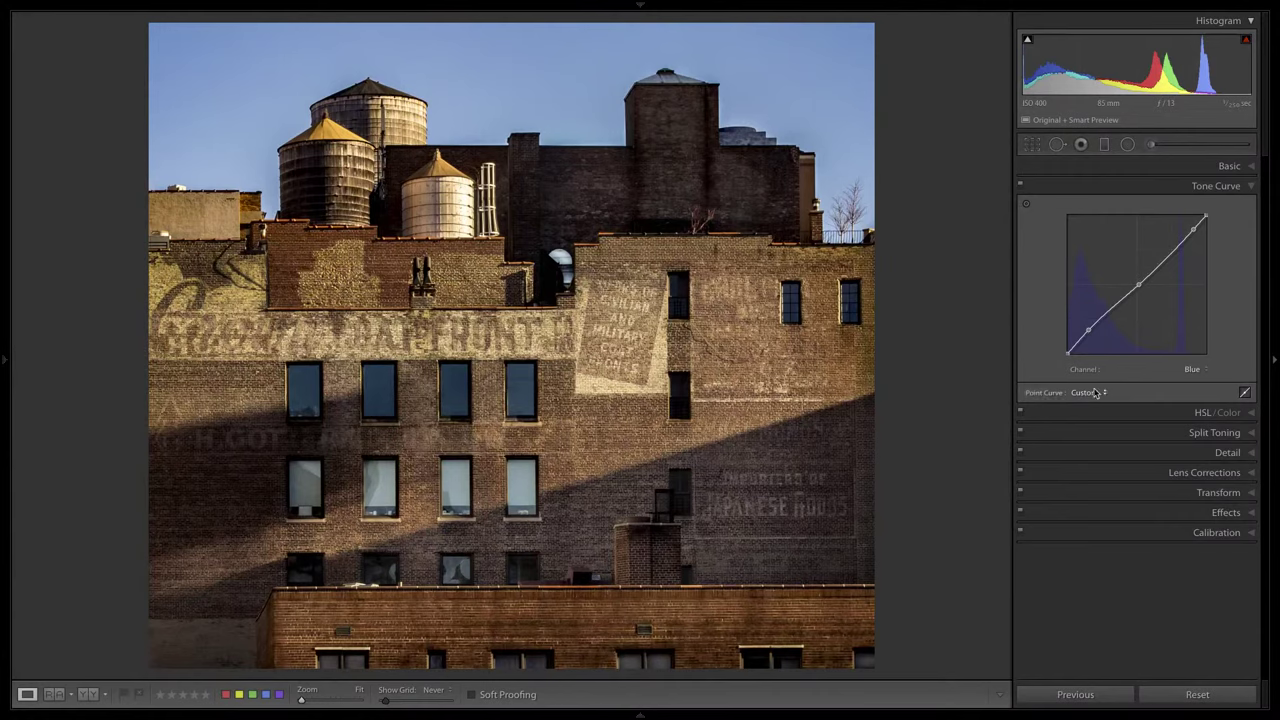
left_click(1020, 186)
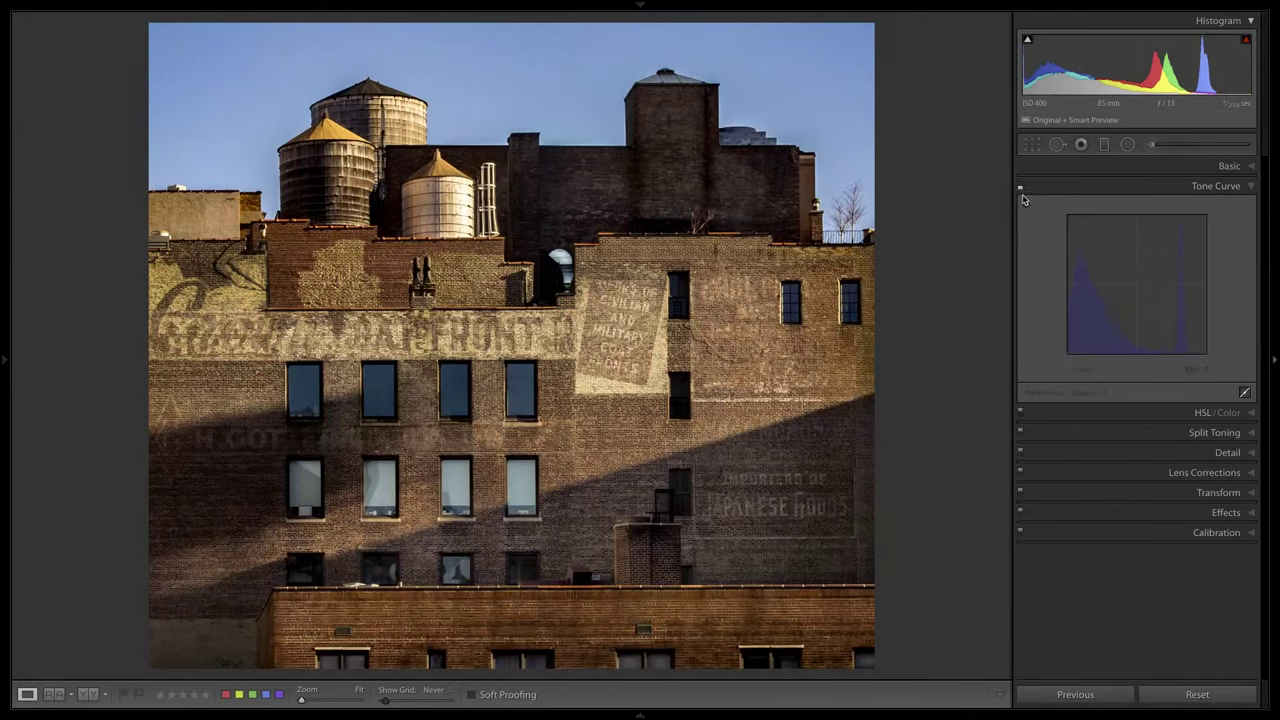
- Split-tone the water towers photo's shadows with Hue 220, Saturation 15 and Balance +72, and compare it before and after
left_click(1253, 434)
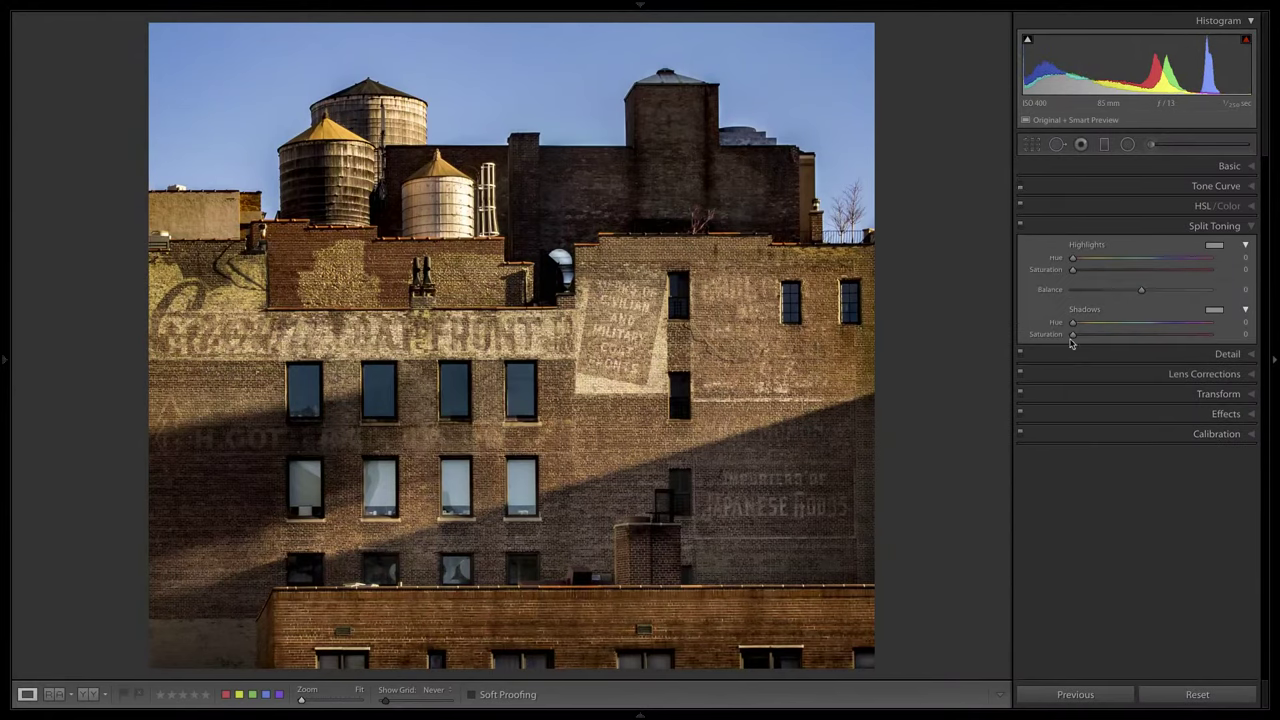
left_click_drag(1072, 322, 1156, 324)
left_click_drag(1074, 335, 1090, 339)
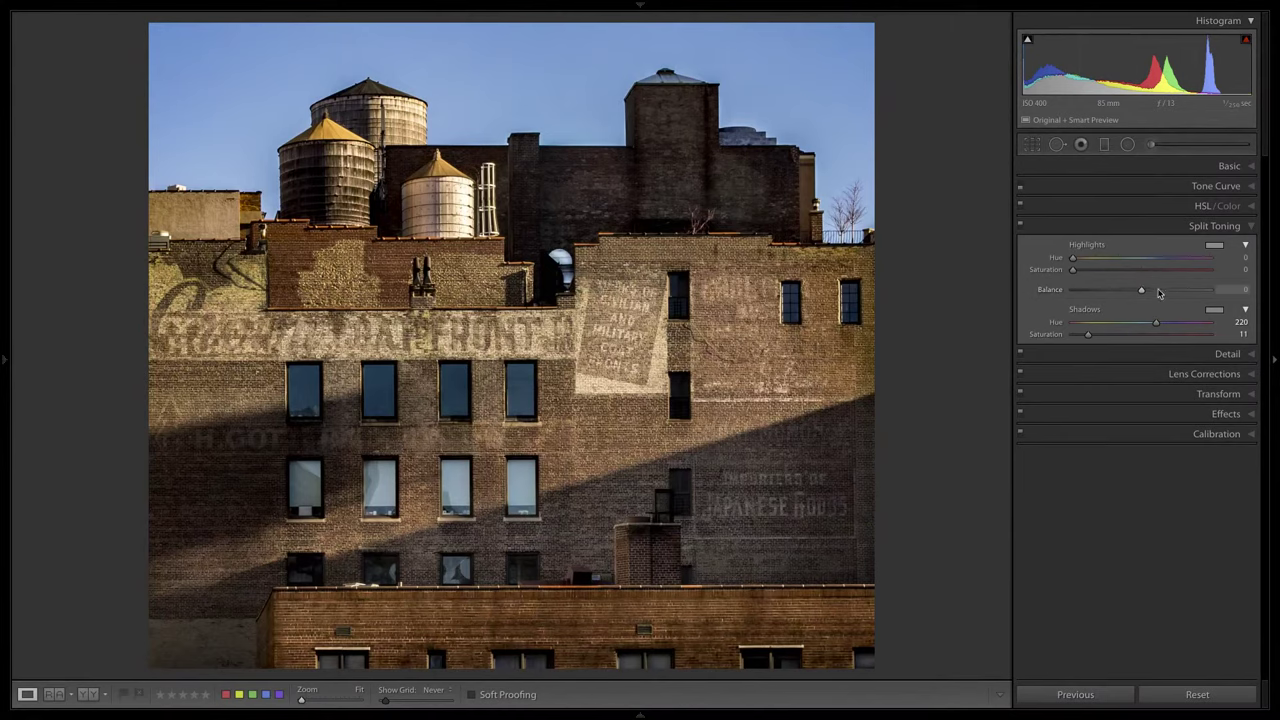
left_click_drag(1152, 300, 1191, 296)
left_click_drag(1088, 334, 1093, 337)
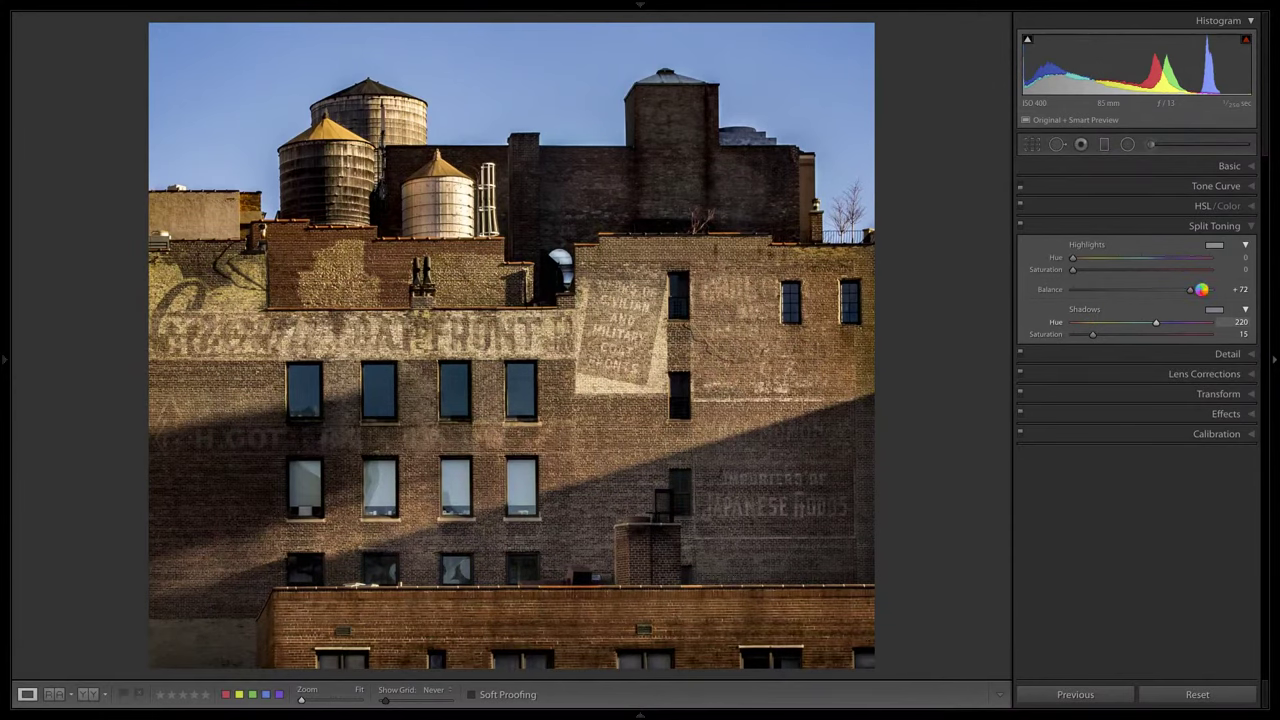
key("y")
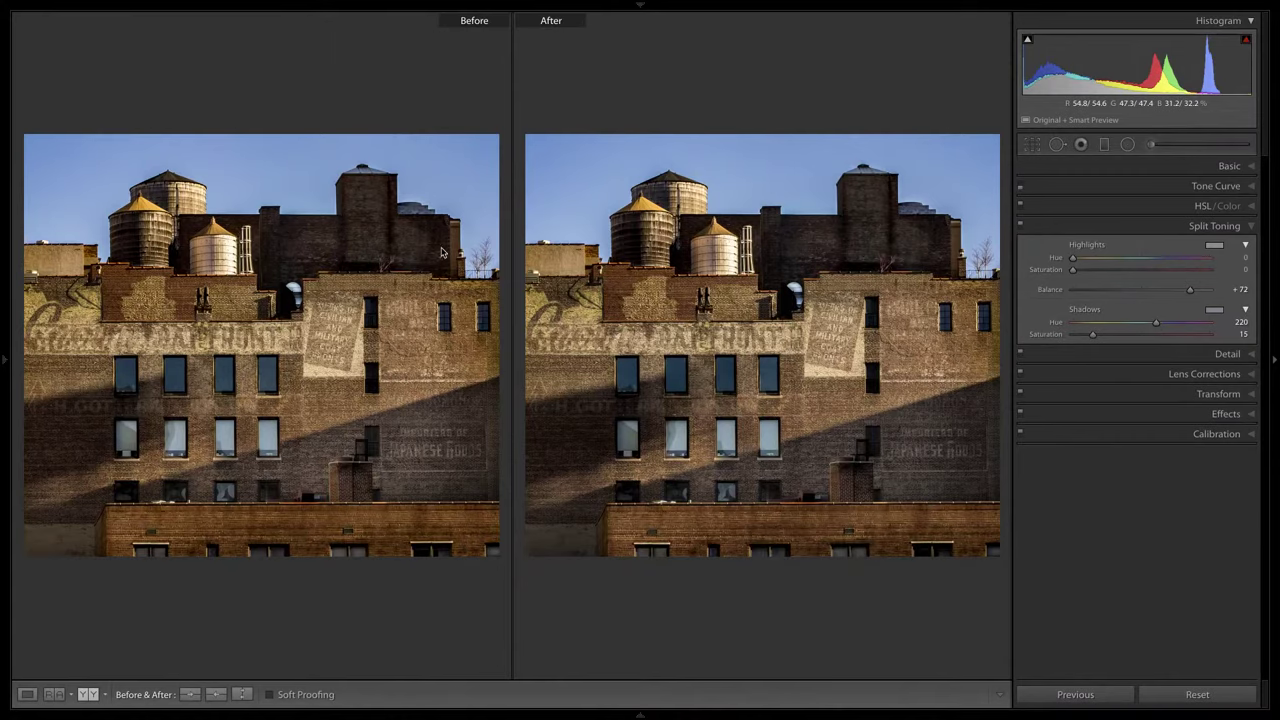
- Open the portrait of the boy with red goggles in Loupe view and check its photo information overlay
key("g")
left_click(748, 338)
key("e")
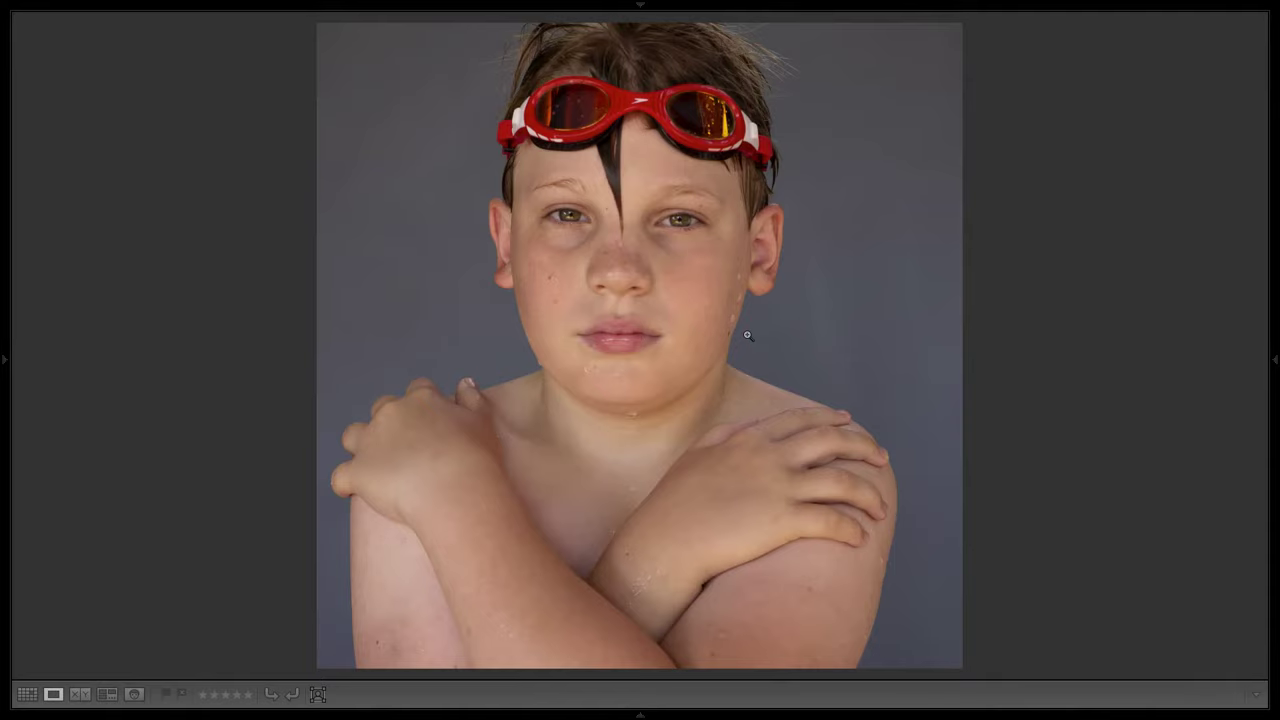
key("i")
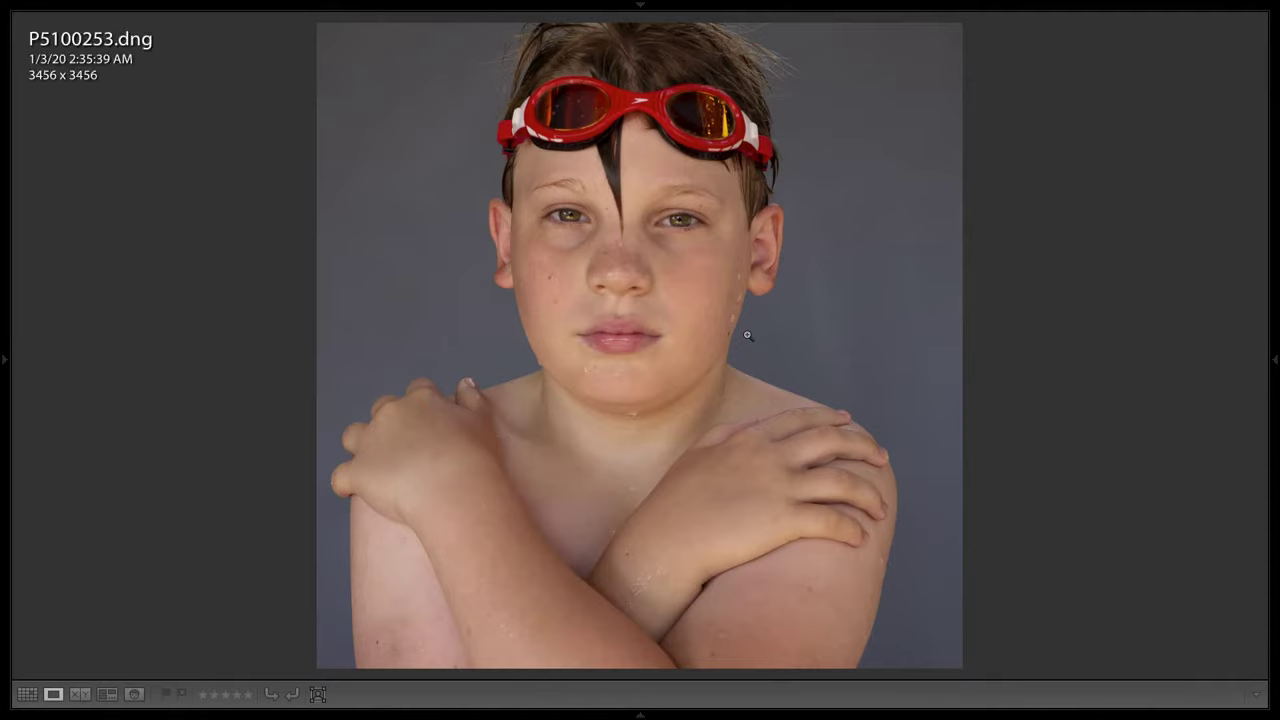
key("i")
key("i")
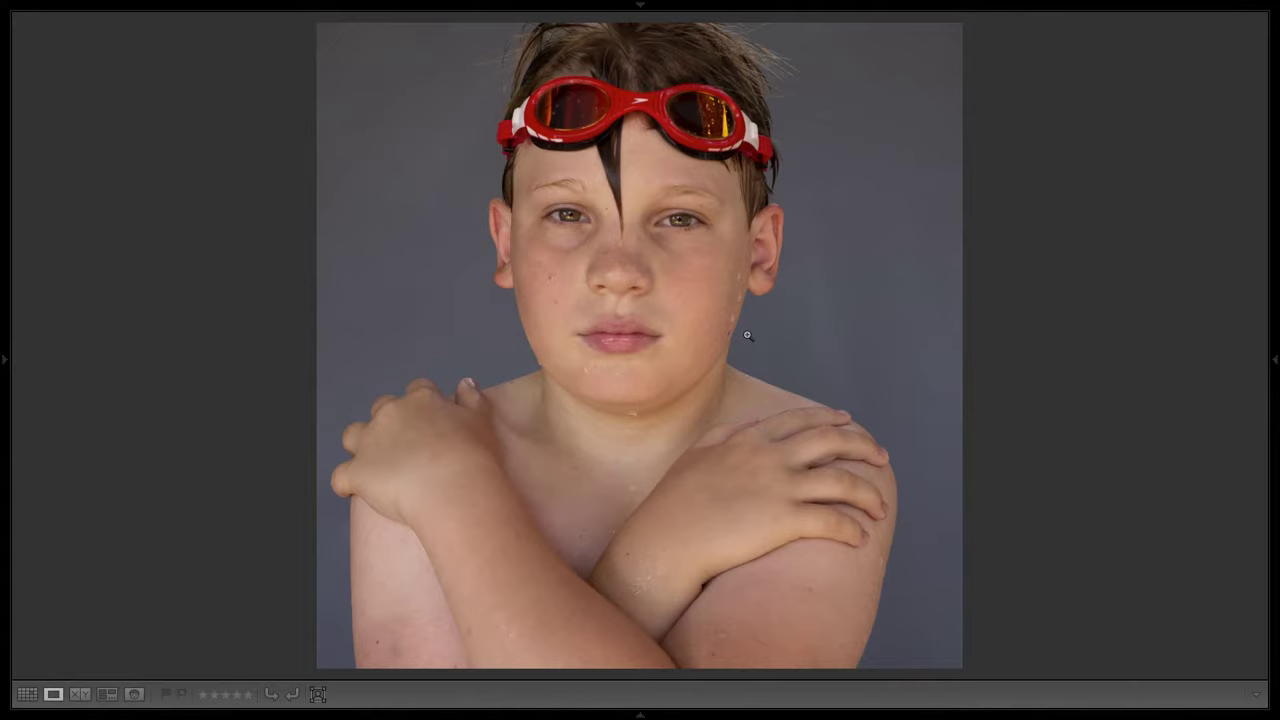
- Adjust the portrait's basic tones to Exposure -1.30, Highlights +39, Shadows +24, Whites +52 and Blacks +11
key("d")
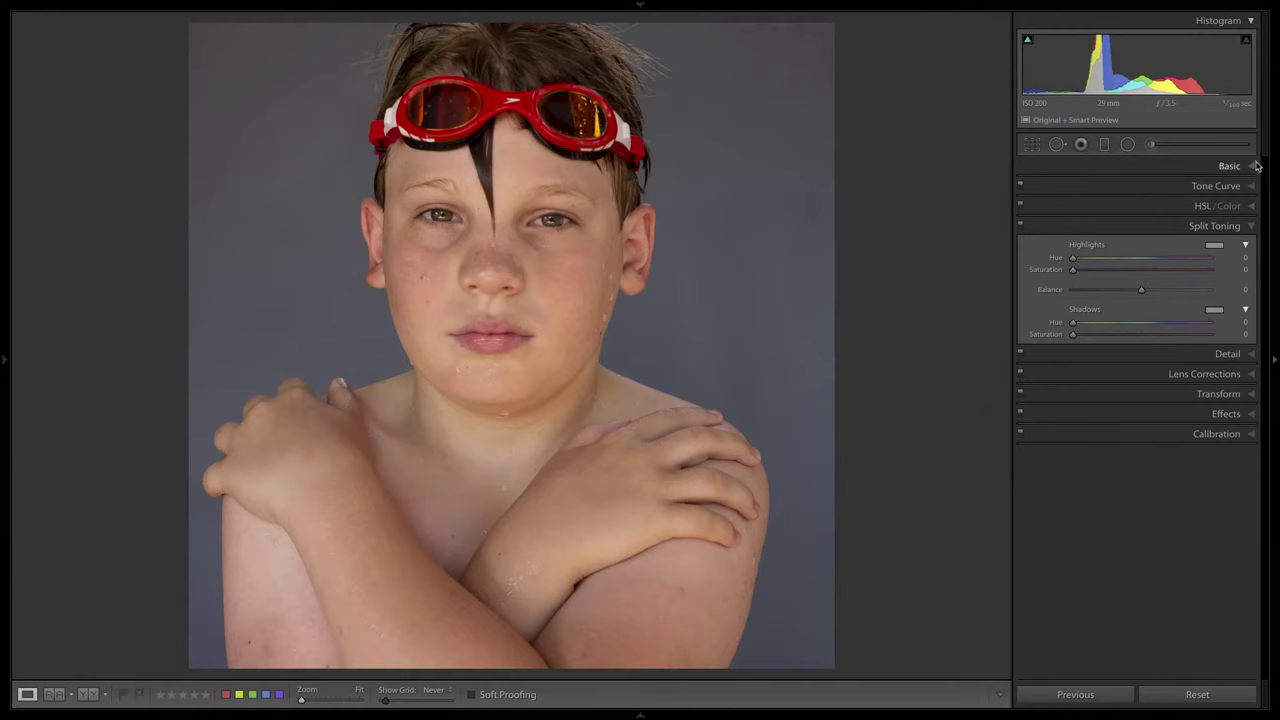
left_click(1257, 166)
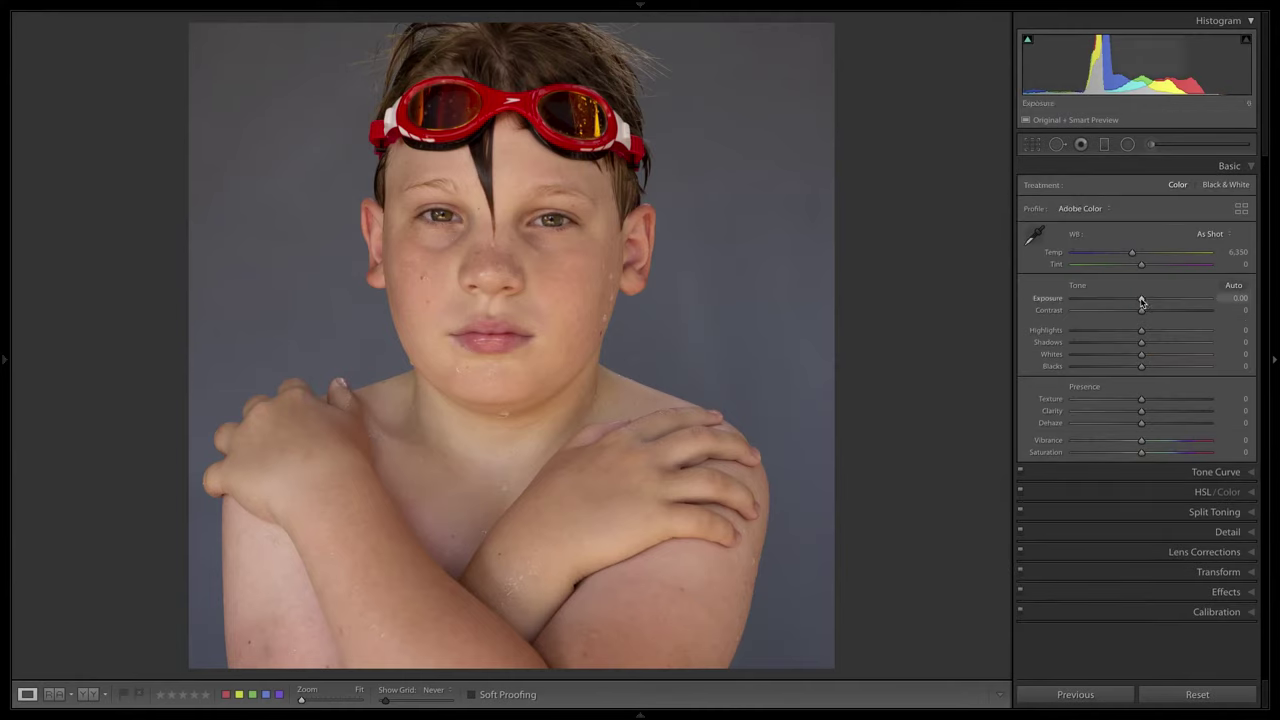
left_click_drag(1141, 299, 1135, 302)
left_click_drag(1133, 303, 1120, 306)
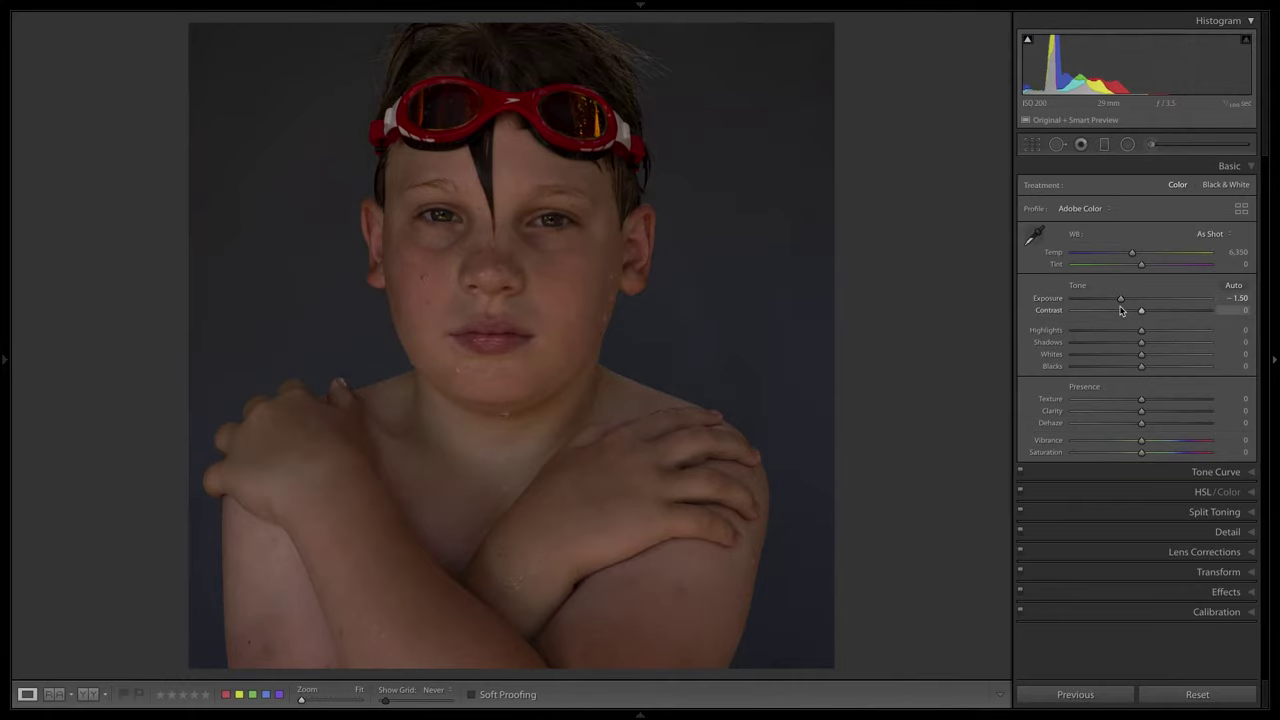
mouse_move(1143, 360)
left_mouse_down()
mouse_move(1177, 357)
mouse_move(1167, 332)
mouse_move(1148, 367)
left_mouse_up()
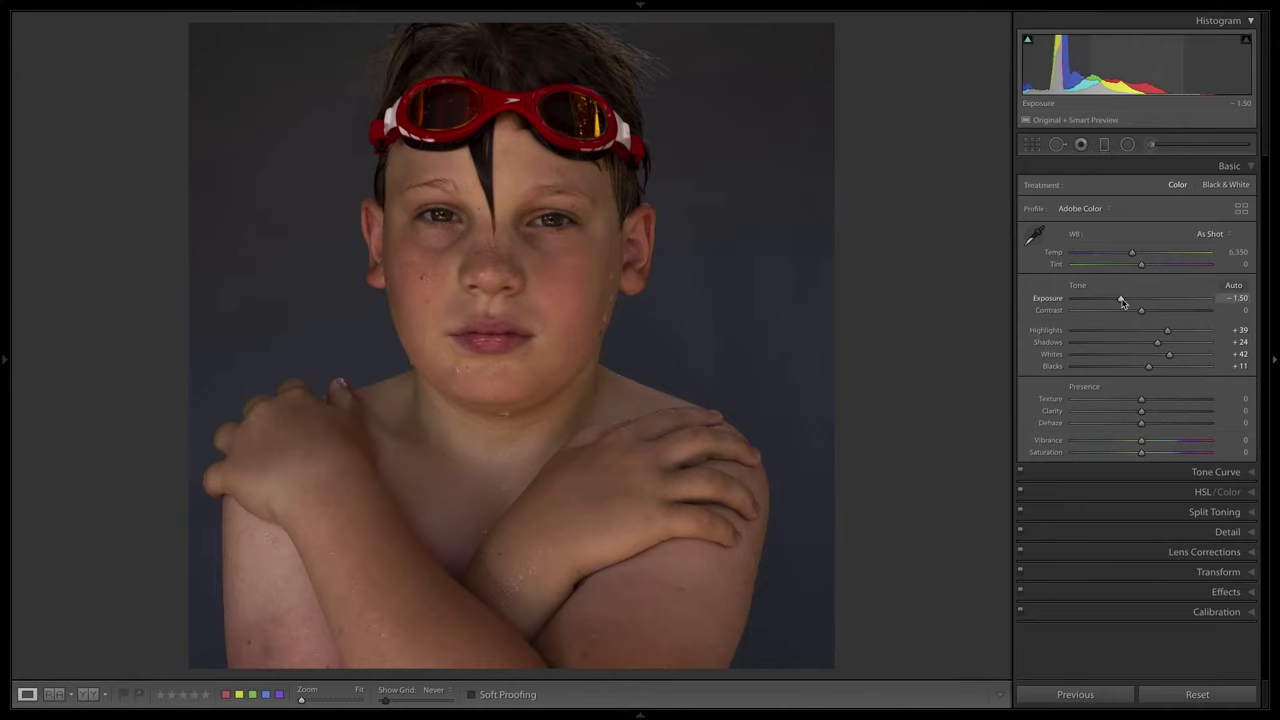
left_click_drag(1122, 302, 1125, 302)
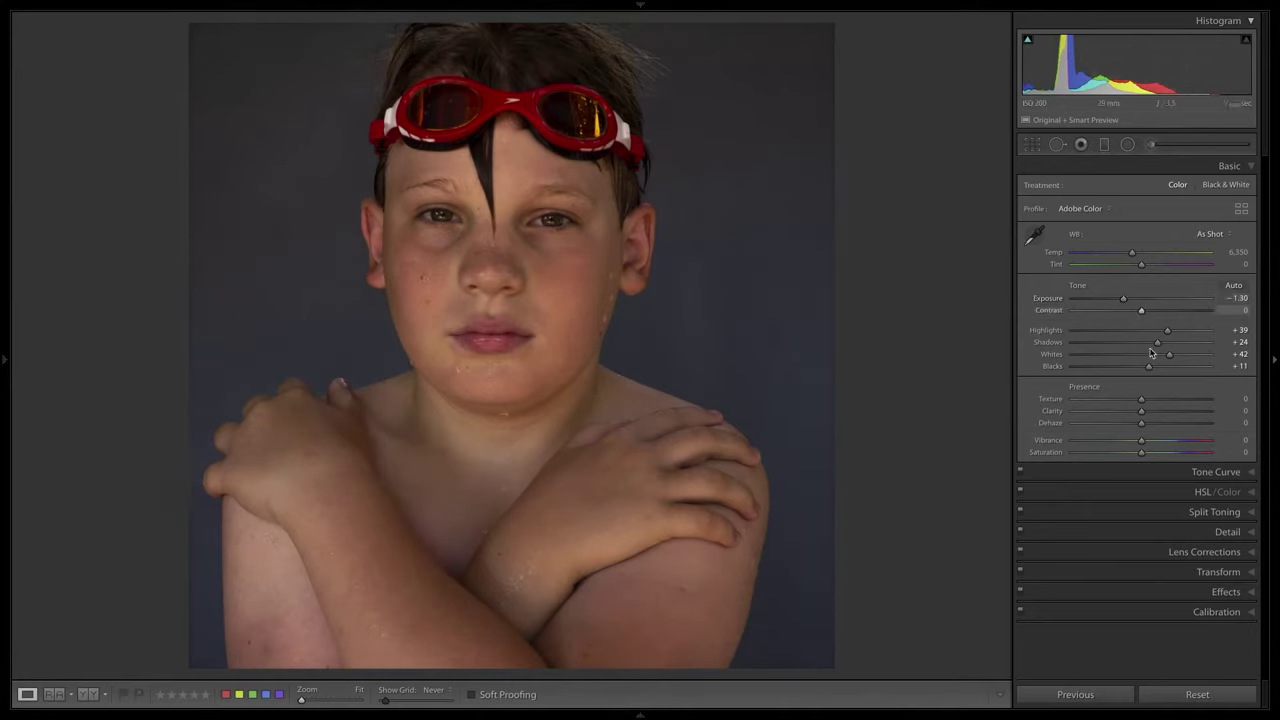
left_click_drag(1170, 358, 1178, 358)
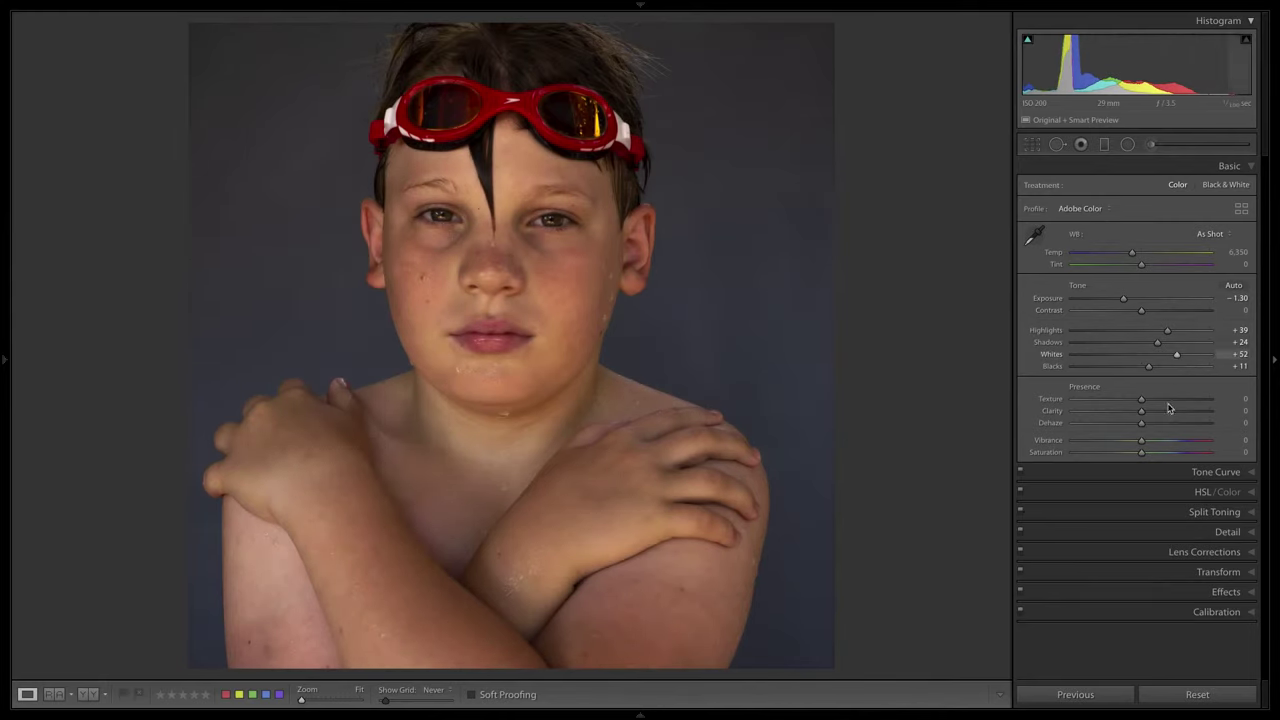
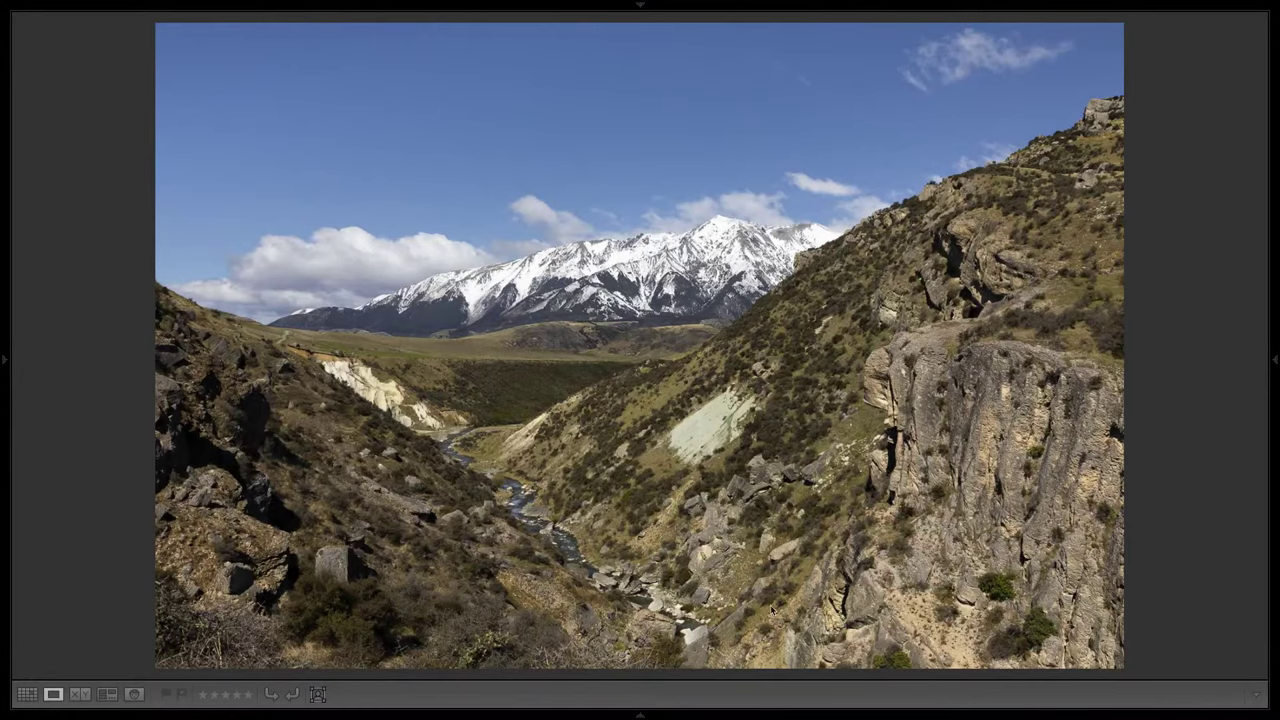
- Draw red annotation lines tracing the river's path to the snowy mountains and the rocky slopes on both sides, and clear them
mouse_move(762, 618)
left_mouse_down()
mouse_move(535, 551)
mouse_move(442, 486)
mouse_move(431, 440)
mouse_move(687, 368)
mouse_move(735, 340)
mouse_move(728, 331)
mouse_move(412, 326)
mouse_move(402, 305)
mouse_move(657, 261)
mouse_move(806, 198)
left_mouse_up()
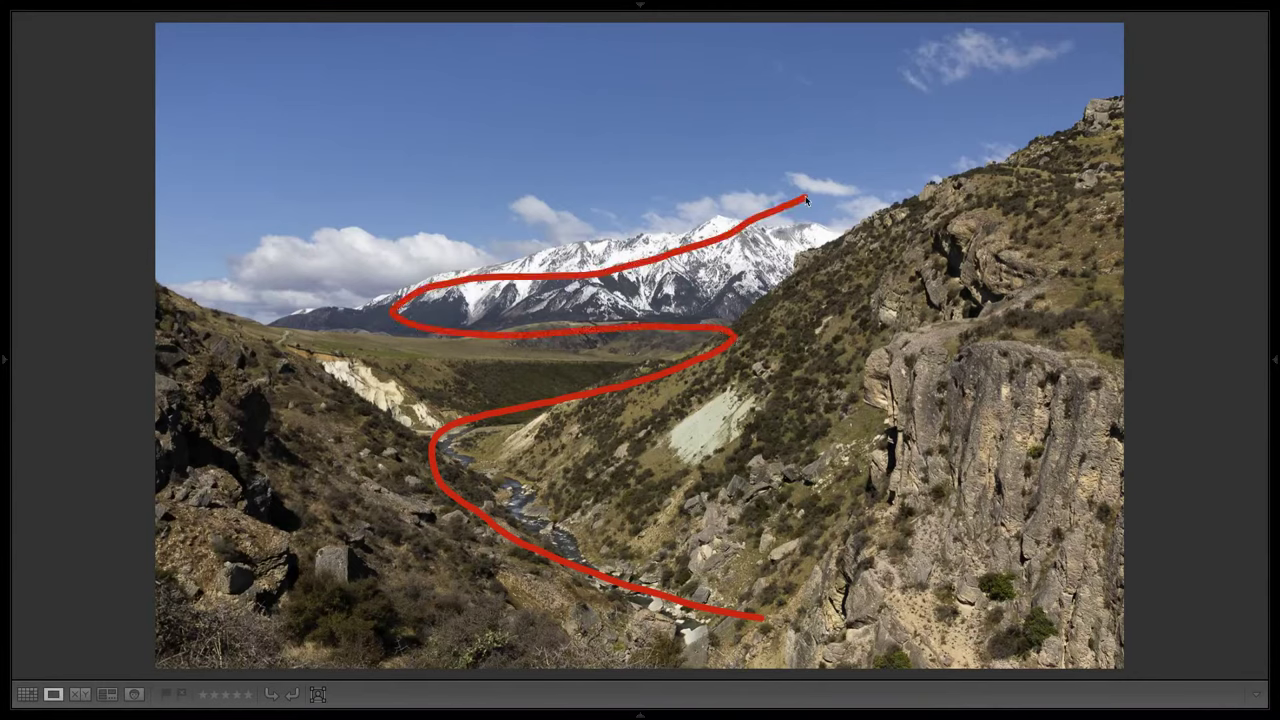
mouse_move(1062, 373)
left_mouse_down()
mouse_move(830, 422)
mouse_move(882, 618)
left_mouse_up()
mouse_move(237, 443)
left_mouse_down()
mouse_move(302, 539)
mouse_move(405, 628)
left_mouse_up()
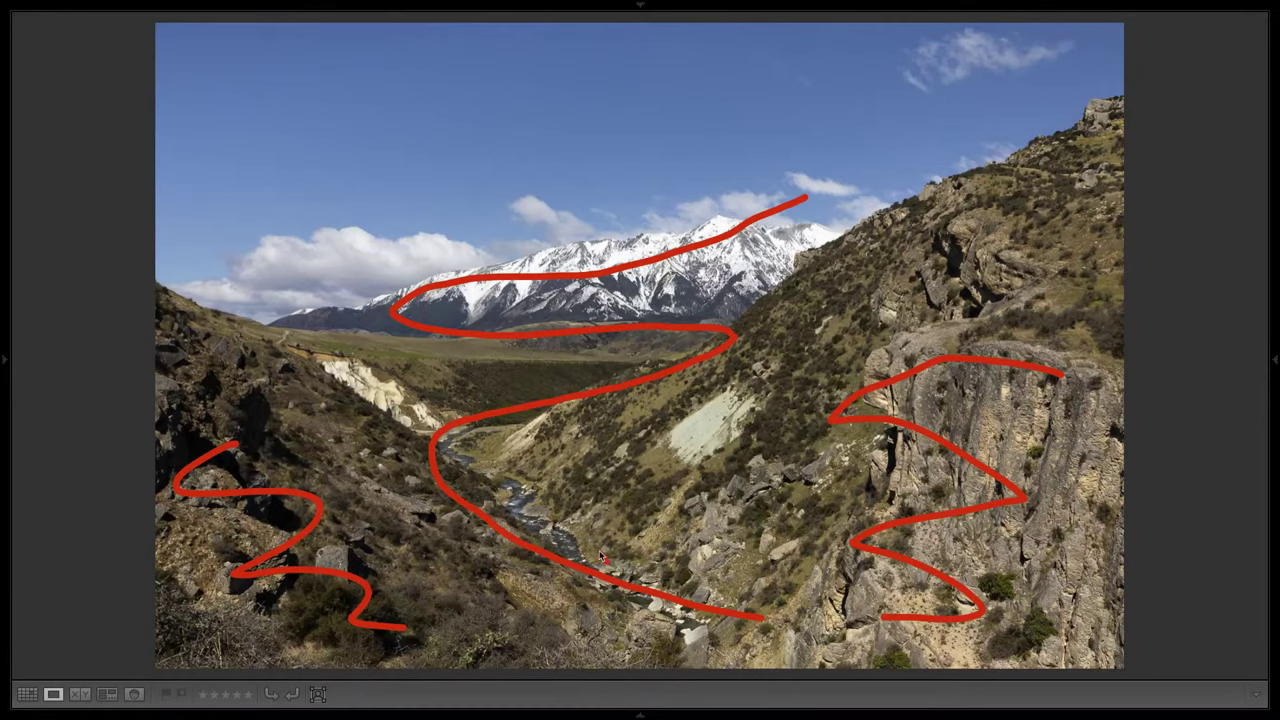
left_click_drag(598, 549, 599, 588)
mouse_move(428, 447)
left_mouse_down()
mouse_move(412, 494)
mouse_move(502, 483)
left_mouse_up()
mouse_move(518, 379)
left_mouse_down()
mouse_move(557, 397)
mouse_move(574, 429)
mouse_move(545, 460)
left_mouse_up()
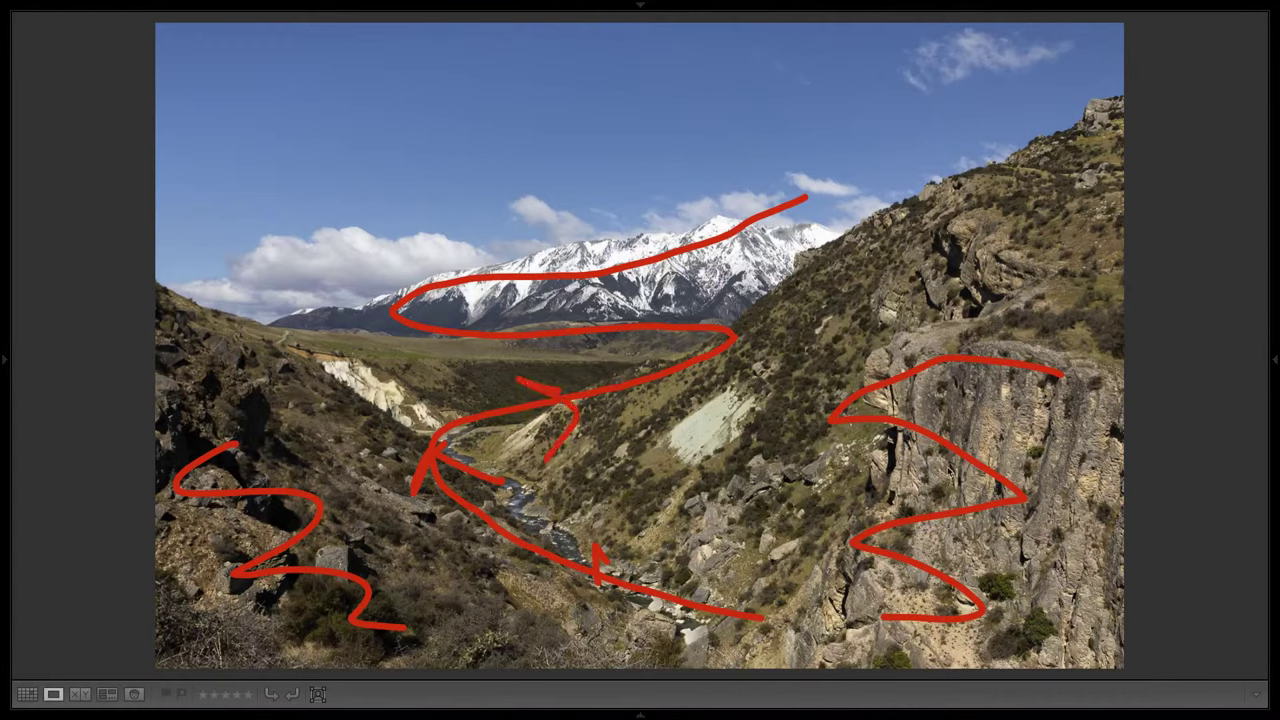
mouse_move(700, 508)
left_mouse_down()
mouse_move(718, 429)
mouse_move(833, 386)
mouse_move(926, 450)
left_mouse_up()
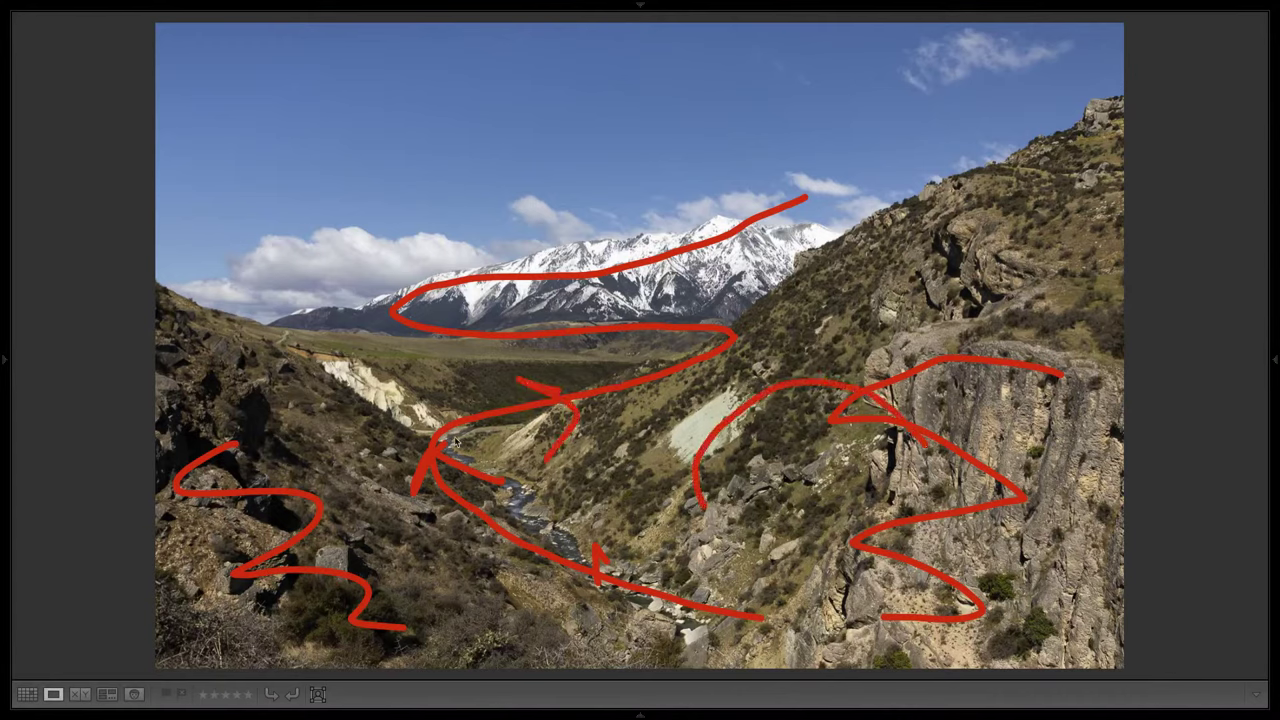
mouse_move(410, 436)
left_mouse_down()
mouse_move(258, 476)
mouse_move(258, 572)
mouse_move(262, 514)
mouse_move(446, 496)
left_mouse_up()
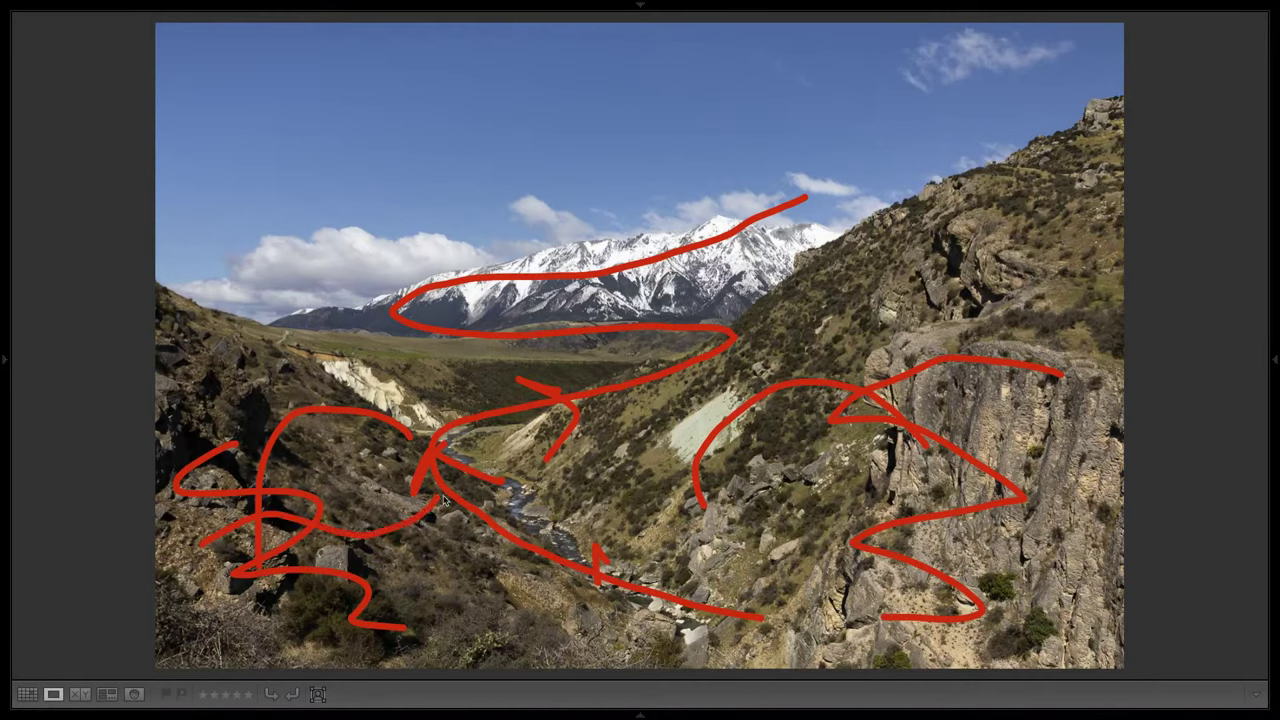
left_click_drag(992, 488, 862, 472)
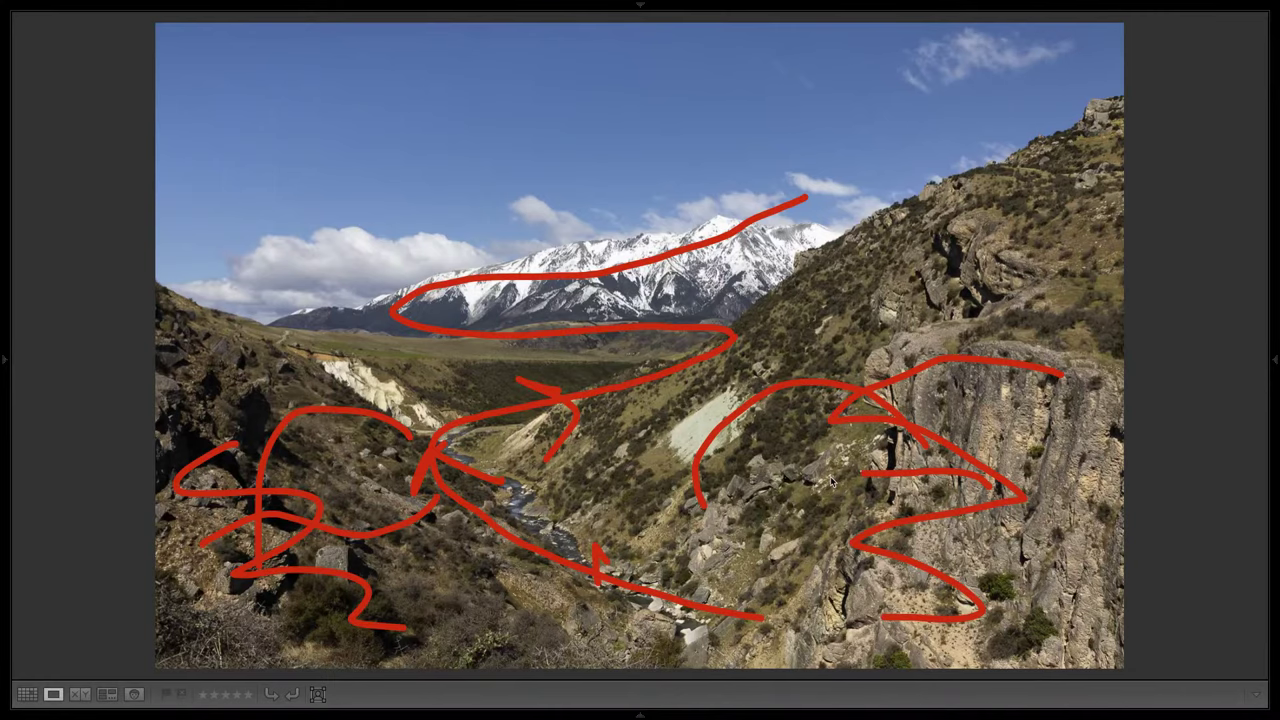
key("Escape")
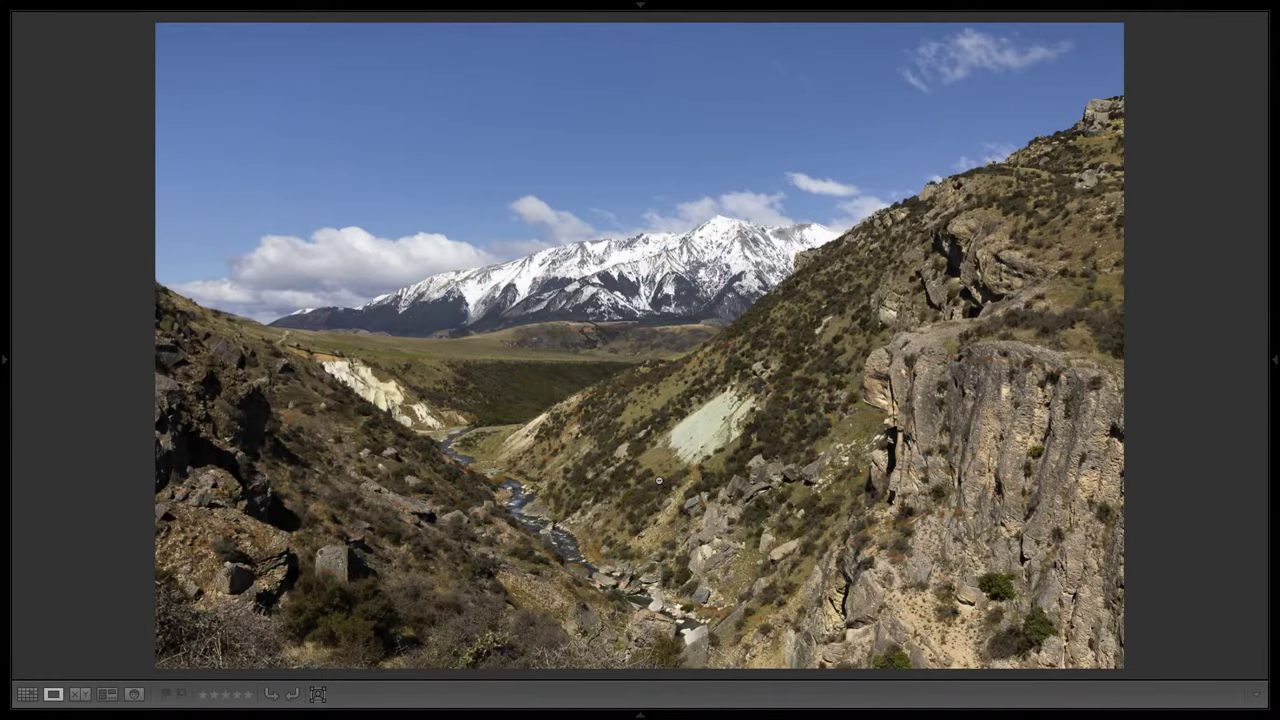
- Crop the mountain valley photo slightly tighter at its original aspect ratio and reposition the image within the crop
key("r")
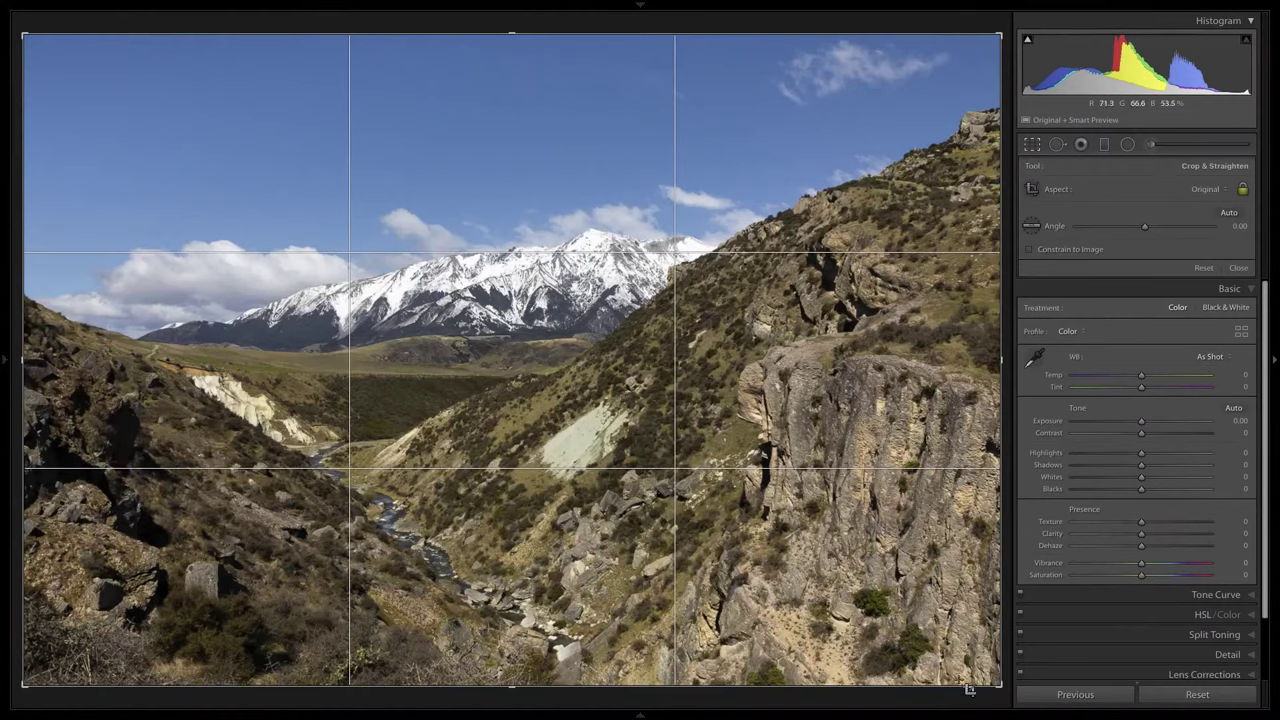
left_click_drag(1001, 685, 977, 669)
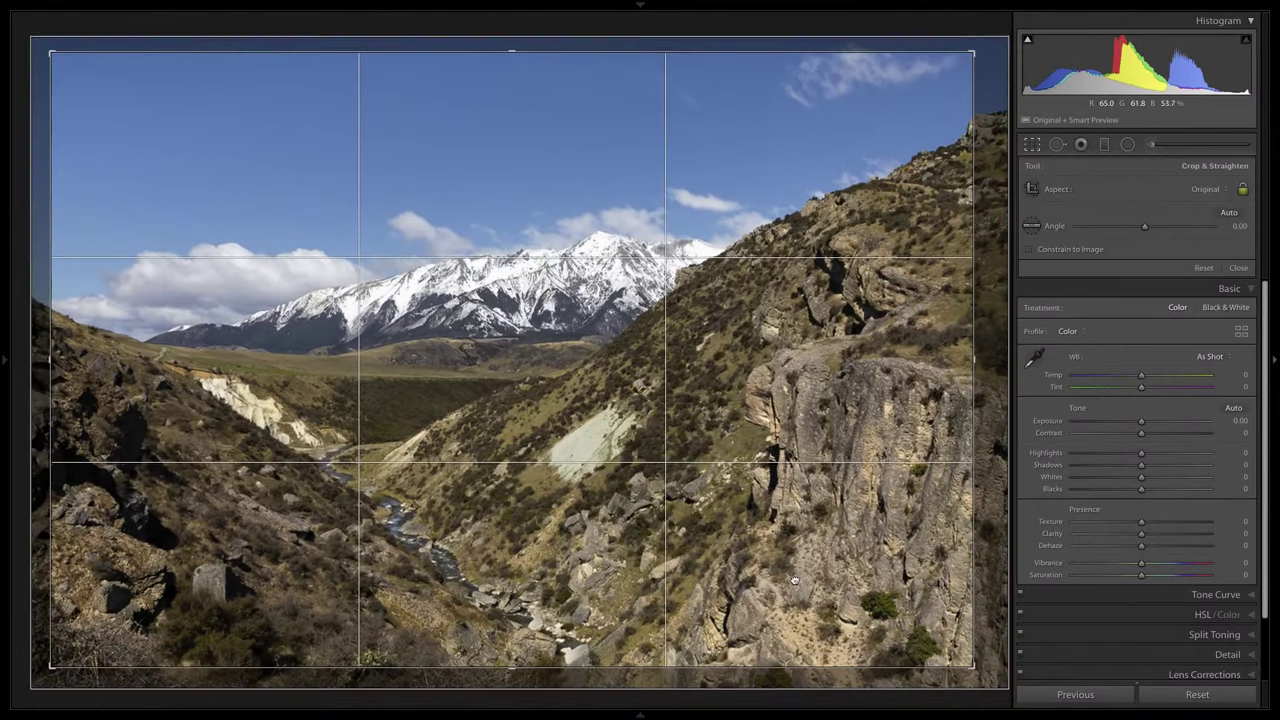
mouse_move(793, 580)
left_mouse_down()
mouse_move(793, 563)
mouse_move(796, 581)
left_mouse_up()
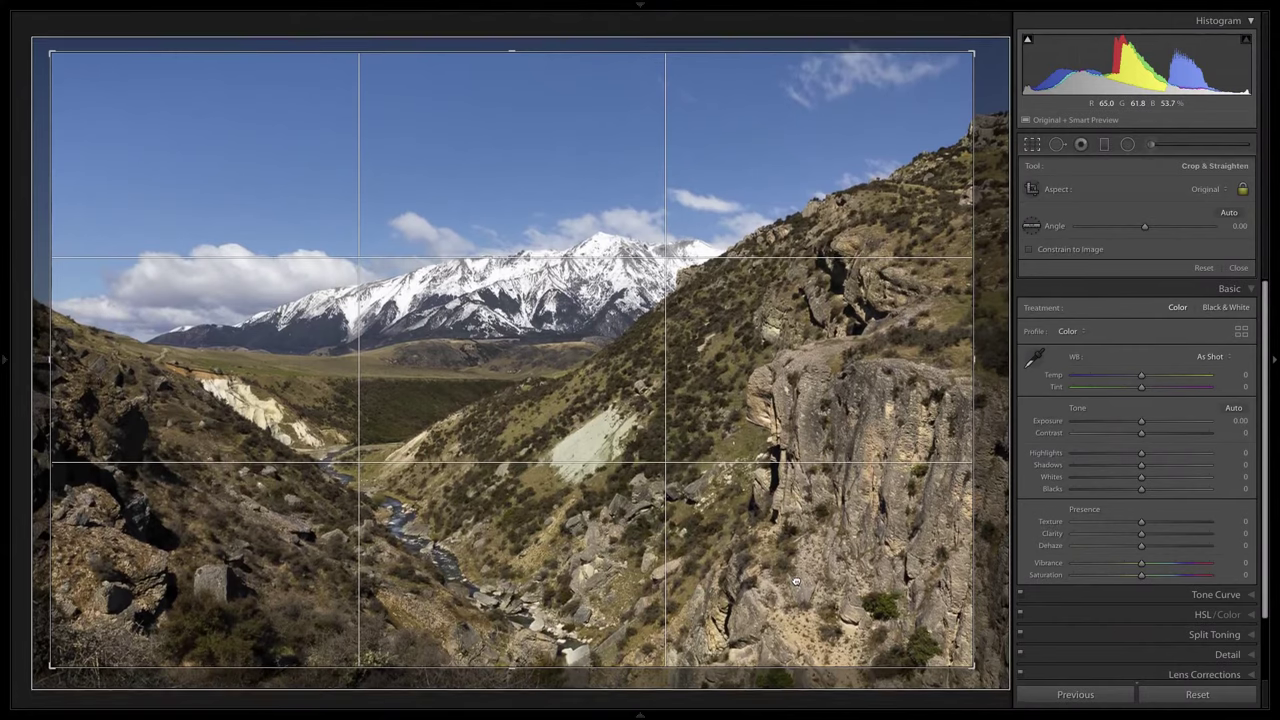
key("Return")
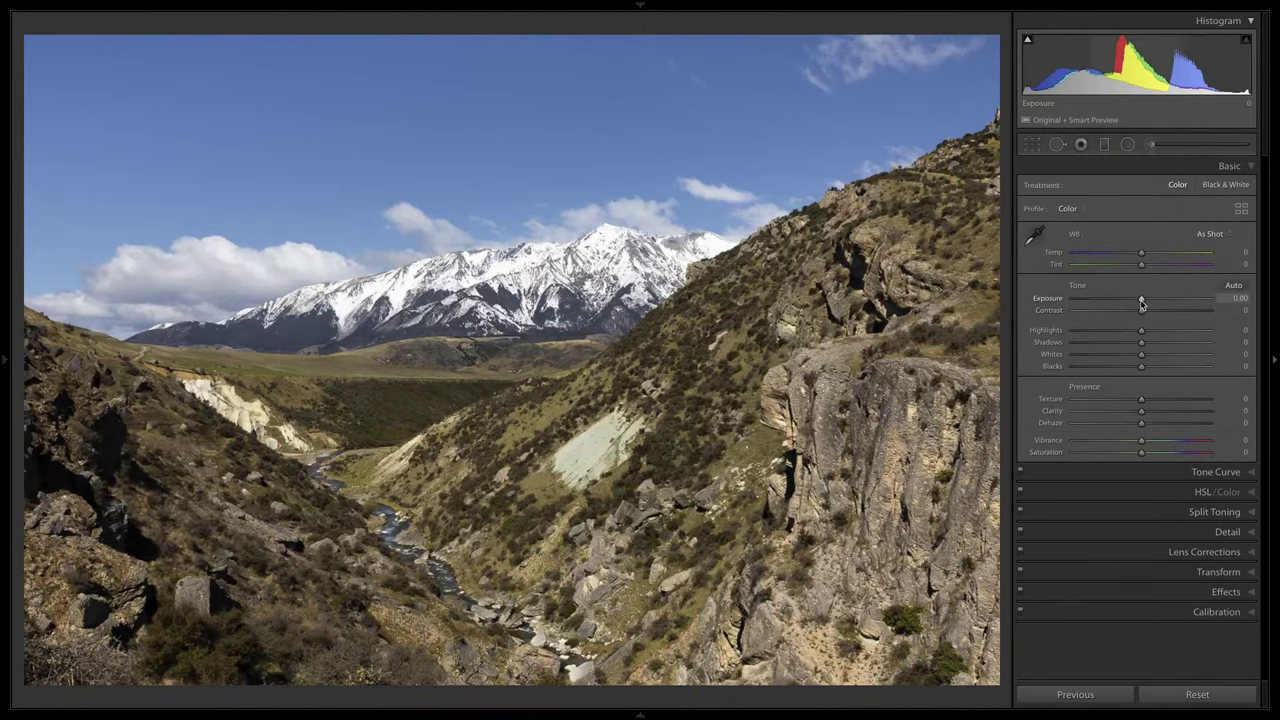
- Set the valley photo's Whites to +11, Blacks -9, Temp +7, Clarity +30, Tint +3 and Vibrance +17
mouse_move(1141, 354)
left_mouse_down()
mouse_move(1151, 358)
mouse_move(1135, 367)
left_mouse_up()
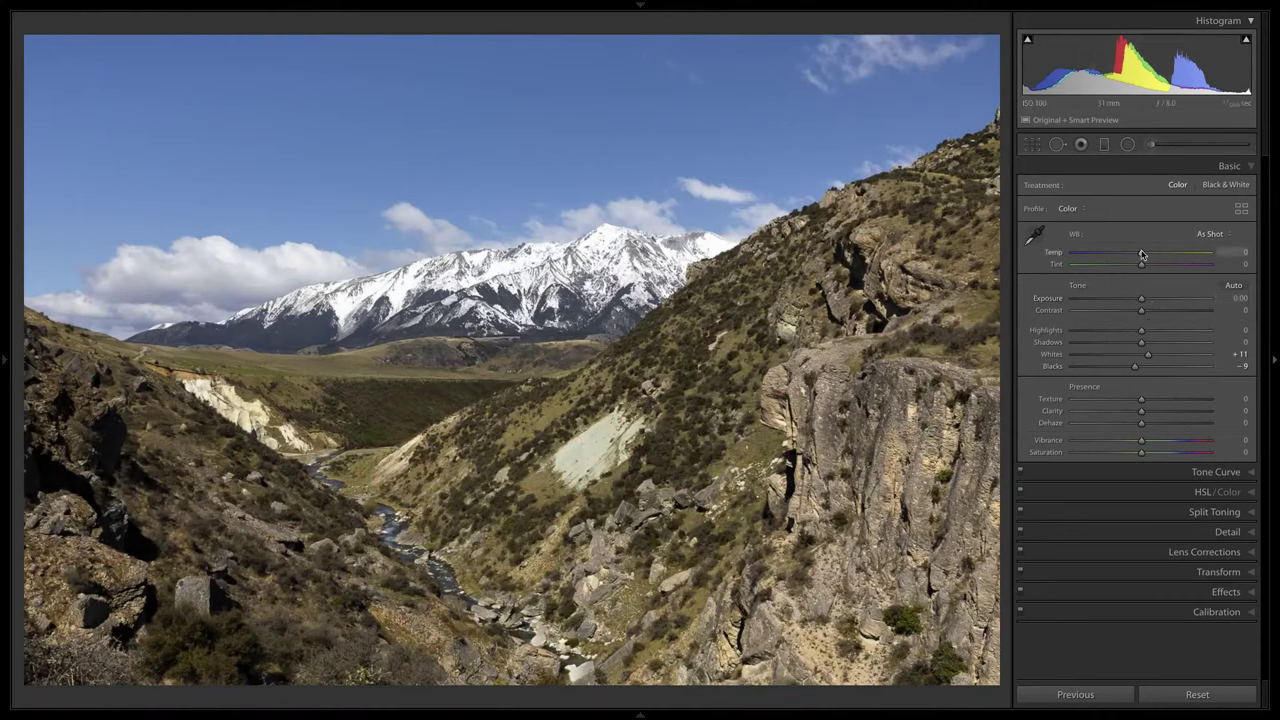
left_click_drag(1142, 255, 1146, 255)
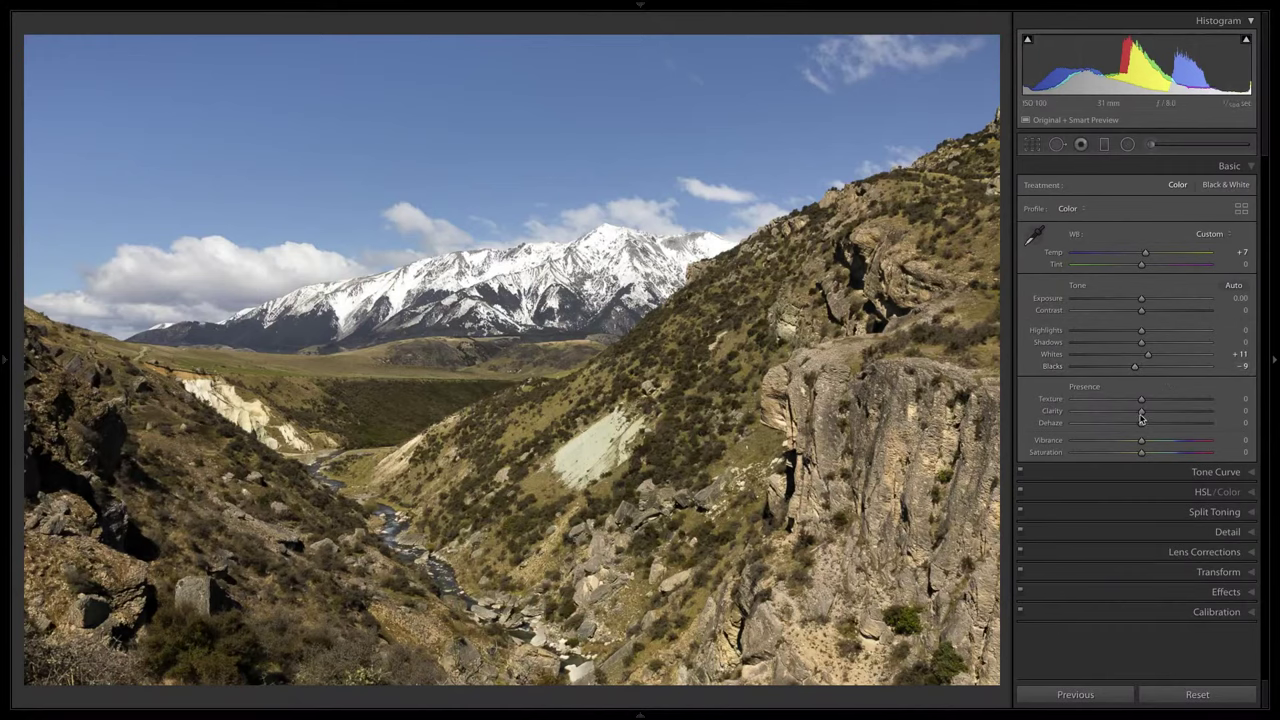
left_click_drag(1141, 411, 1162, 411)
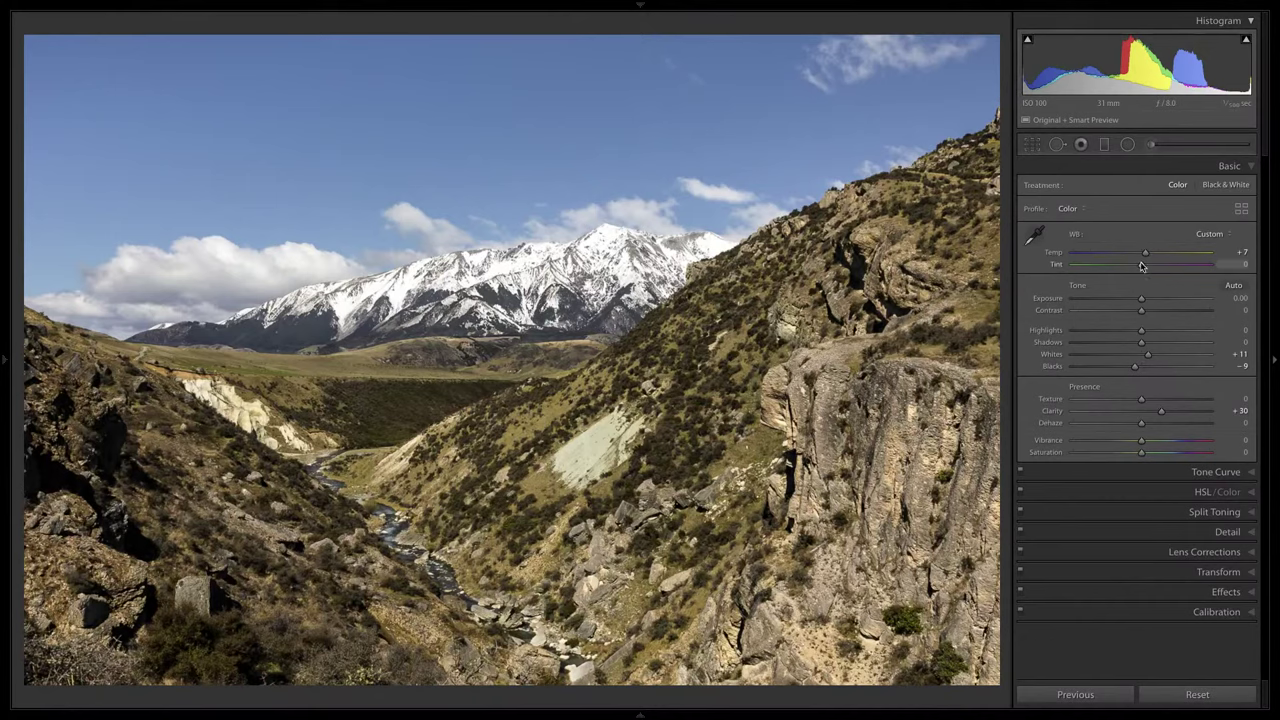
left_click_drag(1141, 266, 1144, 267)
left_click_drag(1141, 441, 1153, 442)
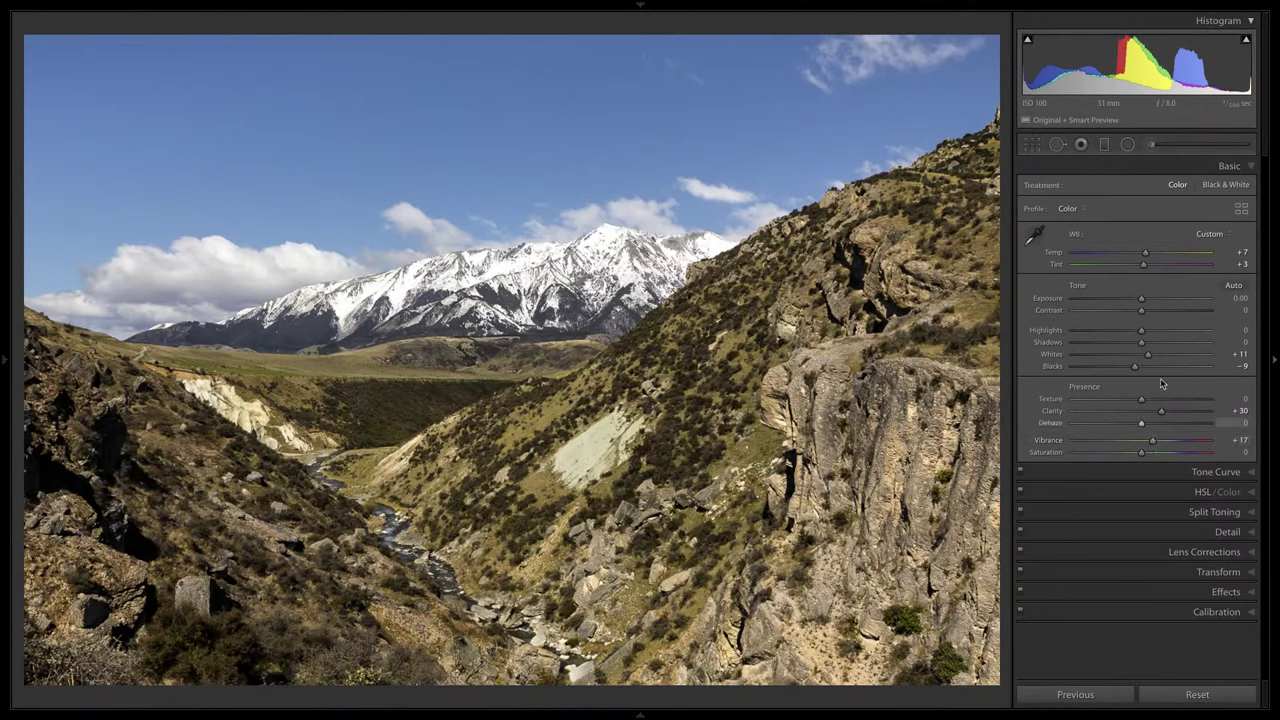
- Test magenta and green extremes of the Tint at +9 and -29, settle it at +2, and raise Vibrance to +23
left_click_drag(1145, 267, 1149, 267)
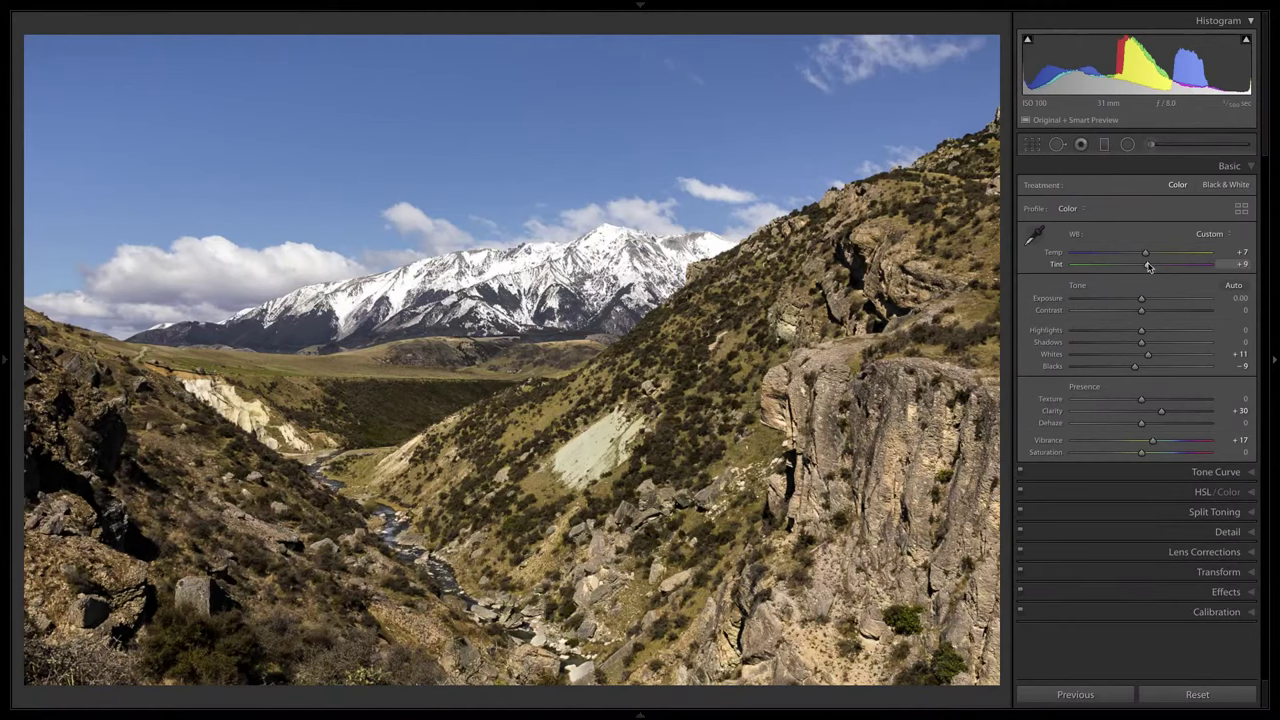
left_click_drag(1149, 267, 1122, 270)
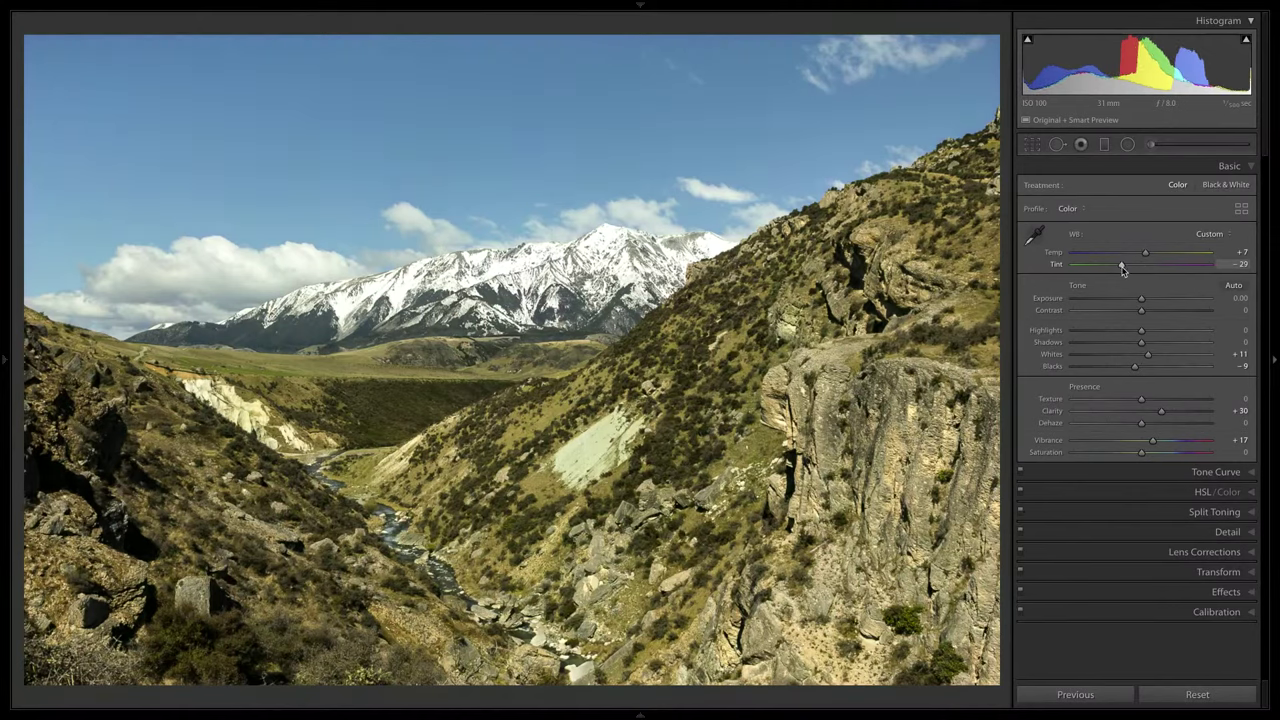
left_click_drag(1122, 270, 1143, 268)
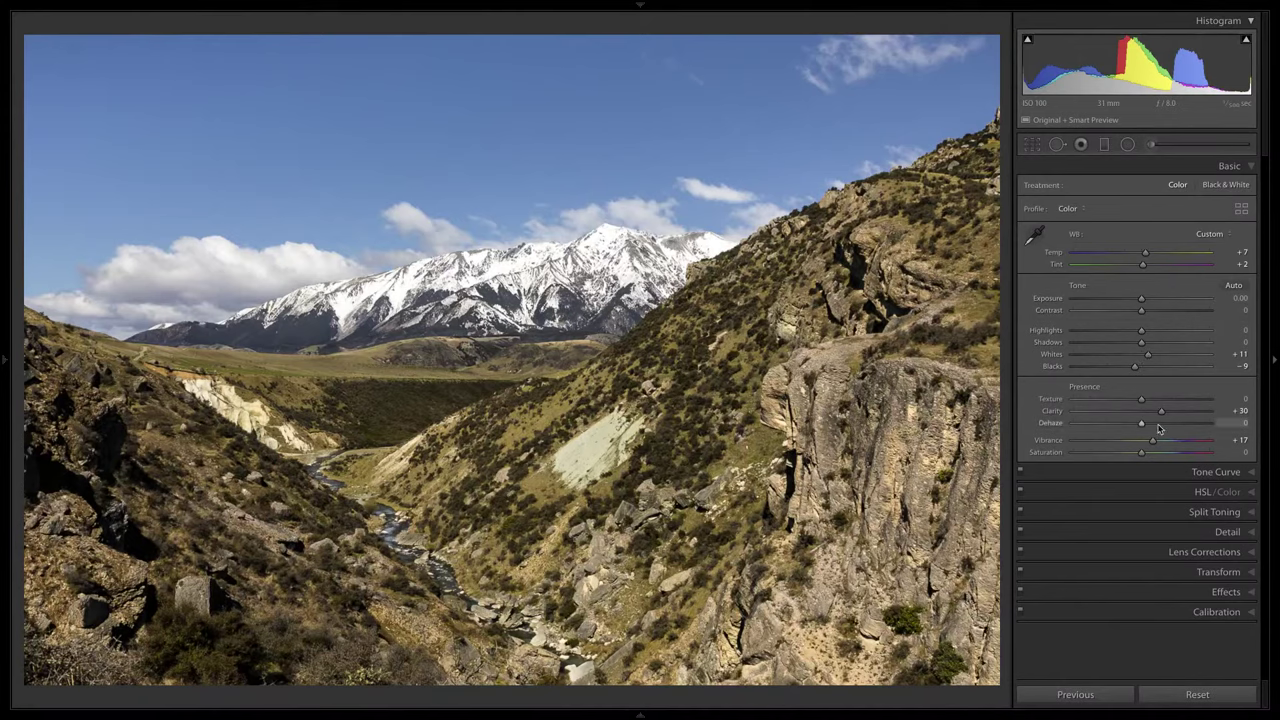
left_click_drag(1154, 443, 1159, 443)
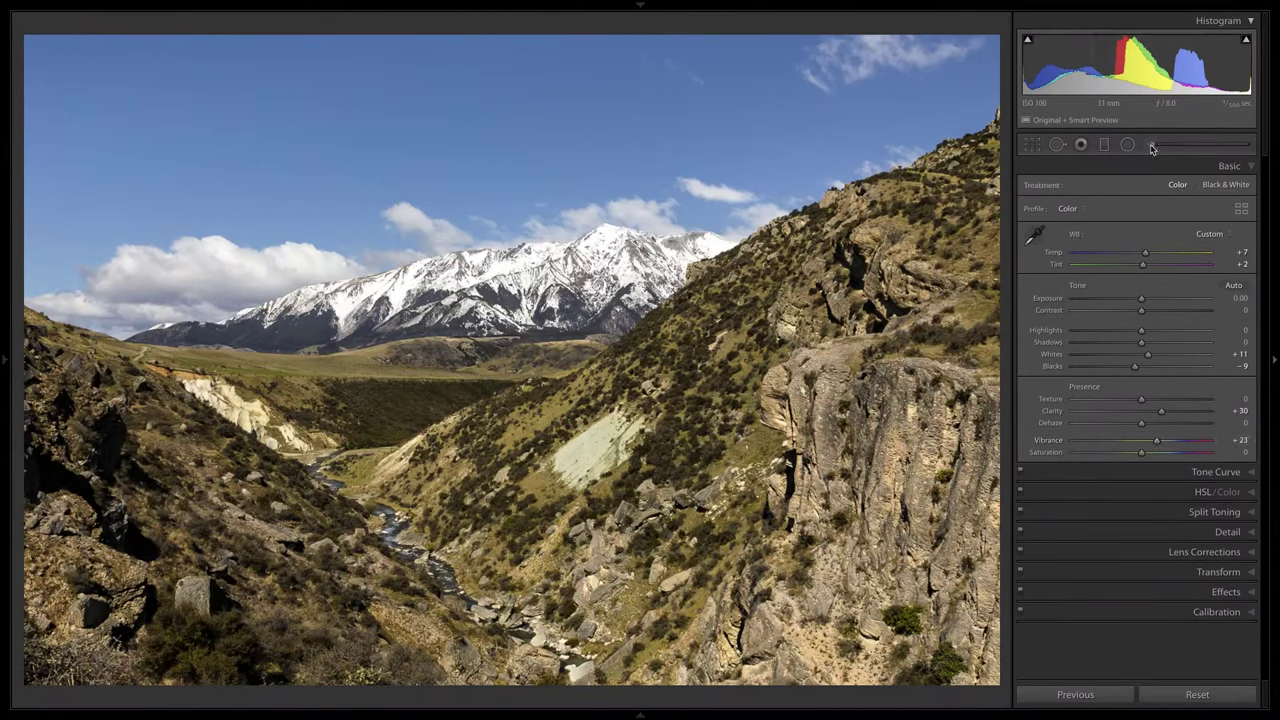
- Paint a Burn (Darken) brush mask at -0.30 Exposure over the rocky slope to the right of the river and its lower cliffs
key("k")
left_click(1122, 189)
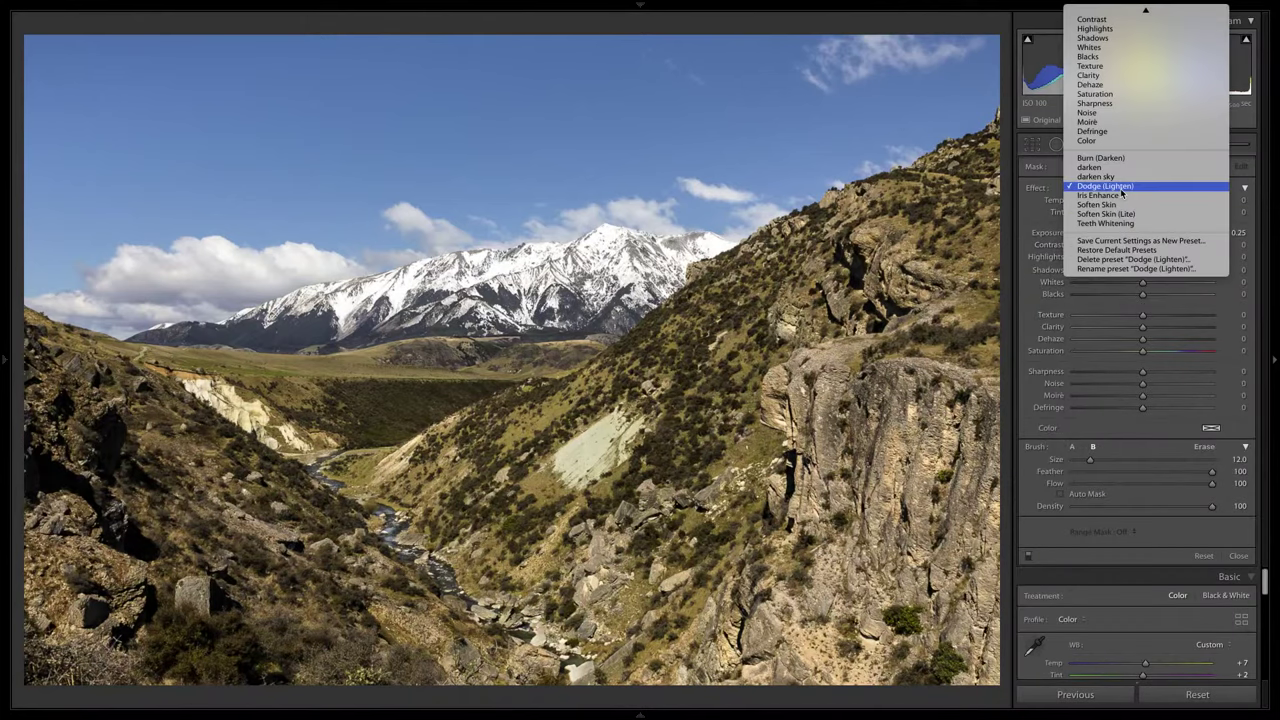
left_click(1121, 158)
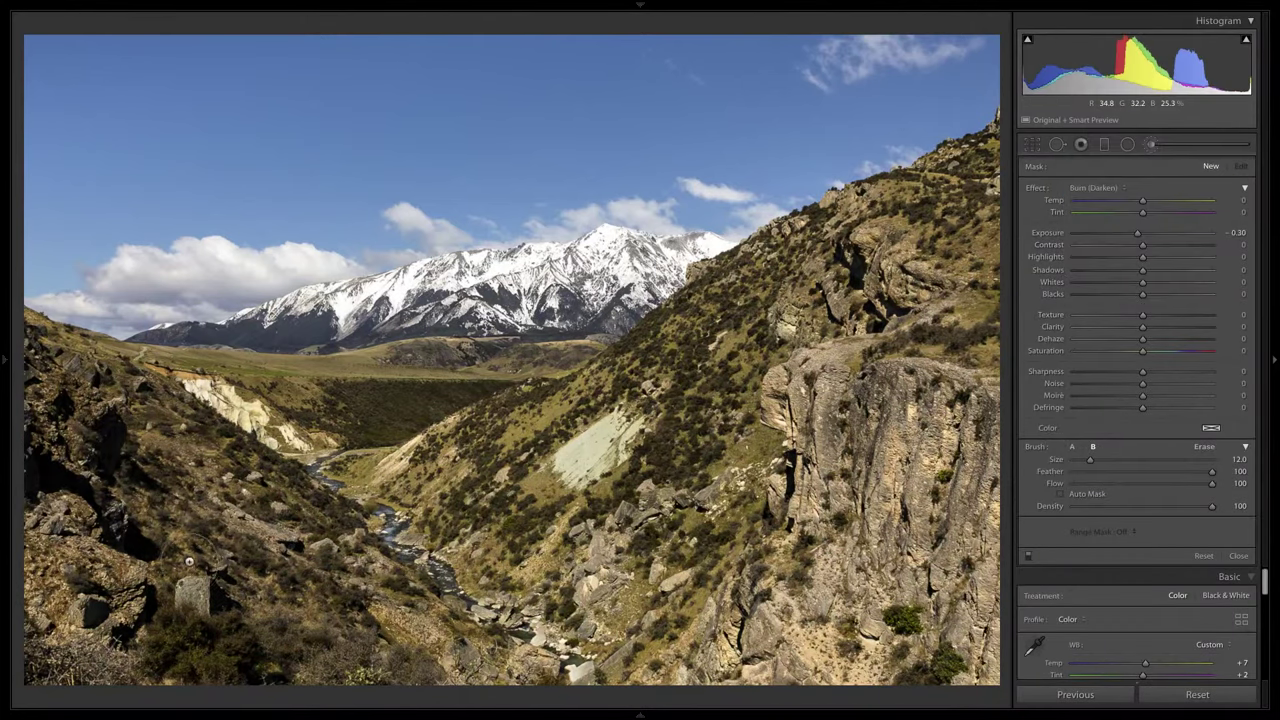
scroll(189, 562, "up", 5)
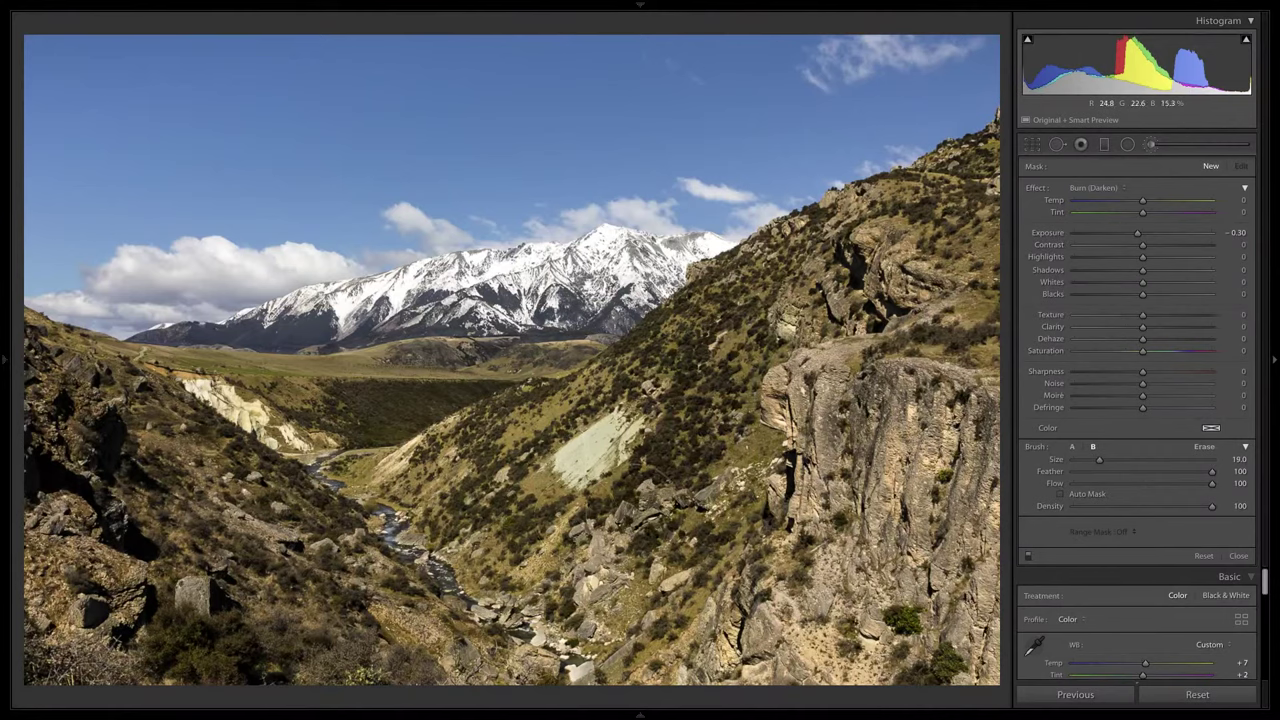
left_click_drag(704, 343, 620, 490)
scroll(800, 590, "down", 2)
mouse_move(800, 590)
left_mouse_down()
mouse_move(880, 609)
mouse_move(938, 580)
left_mouse_up()
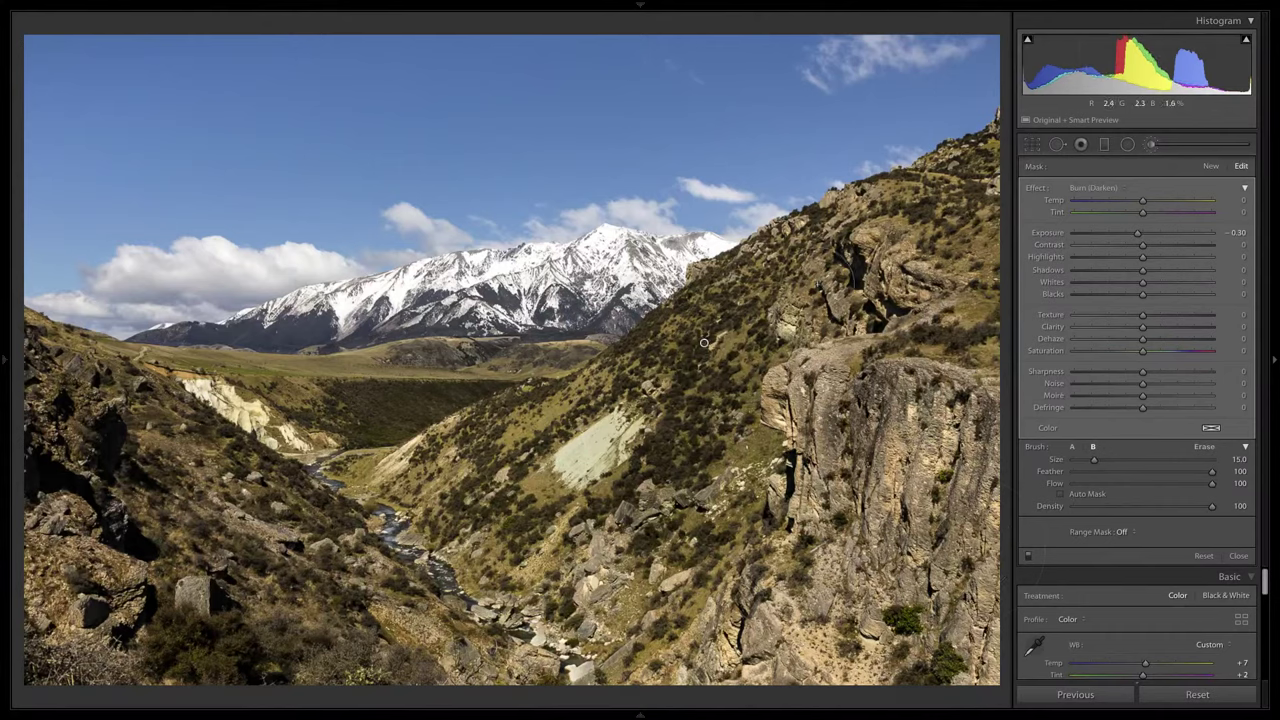
scroll(215, 640, "down", 2)
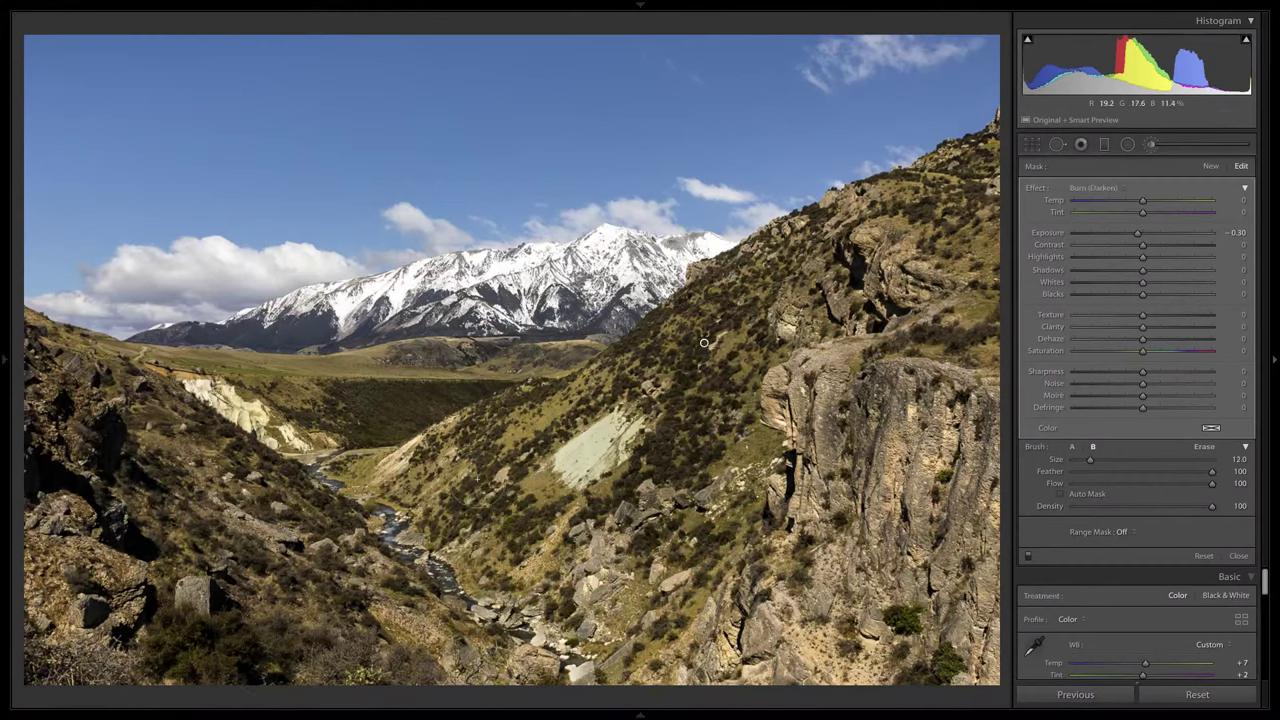
scroll(363, 428, "down", 3)
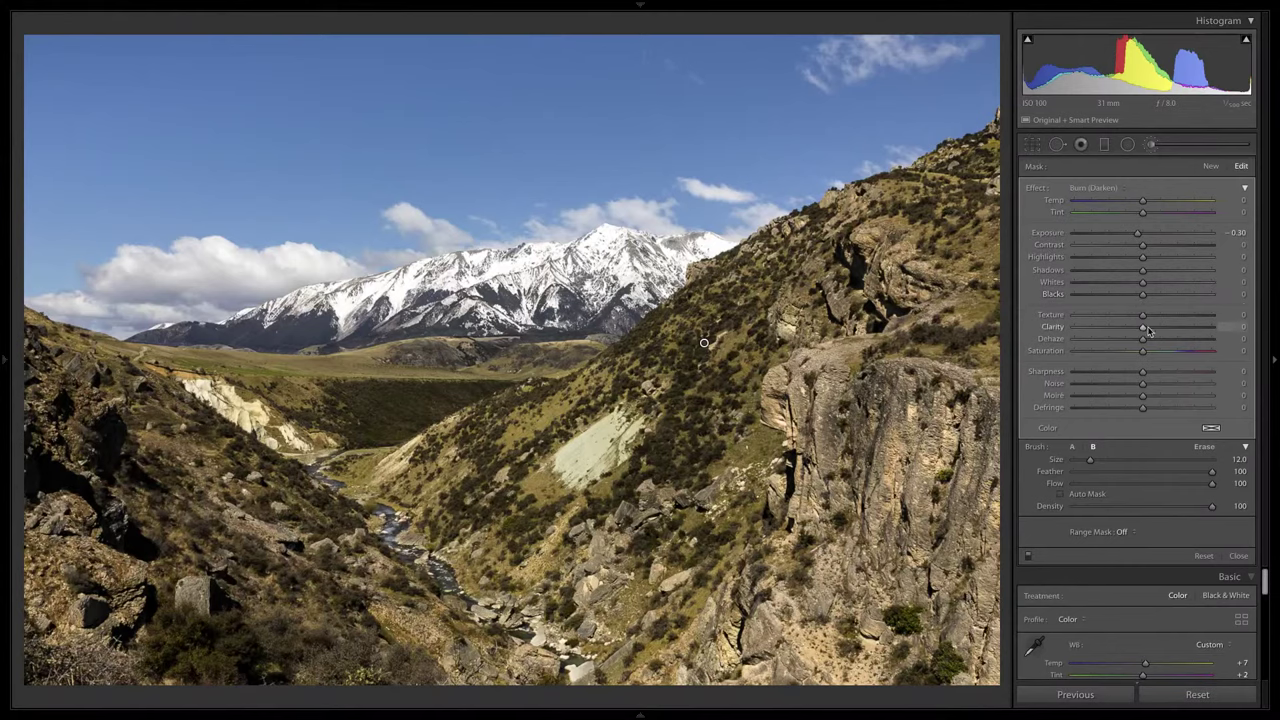
- Add a new Dodge (Lighten) brush mask at 0.25 Exposure on the sunlit cliff beside the valley and finish brushing
left_click(1209, 168)
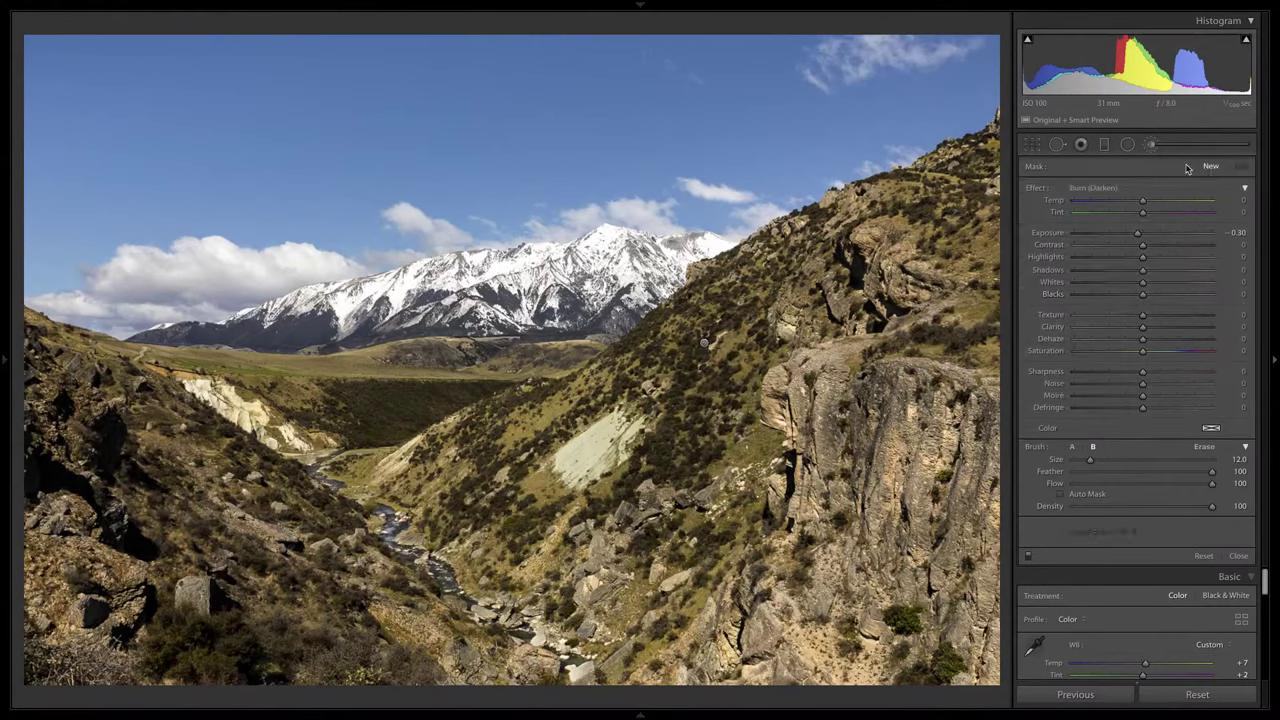
left_click(1108, 190)
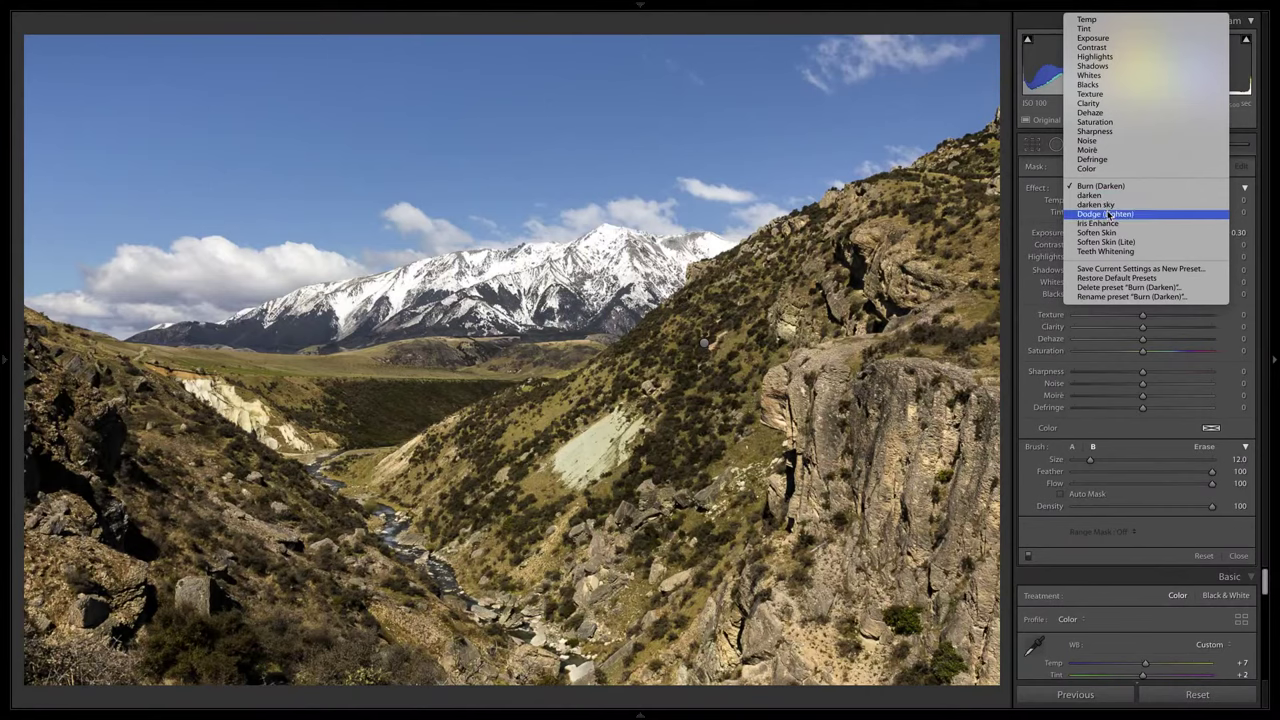
left_click(1109, 215)
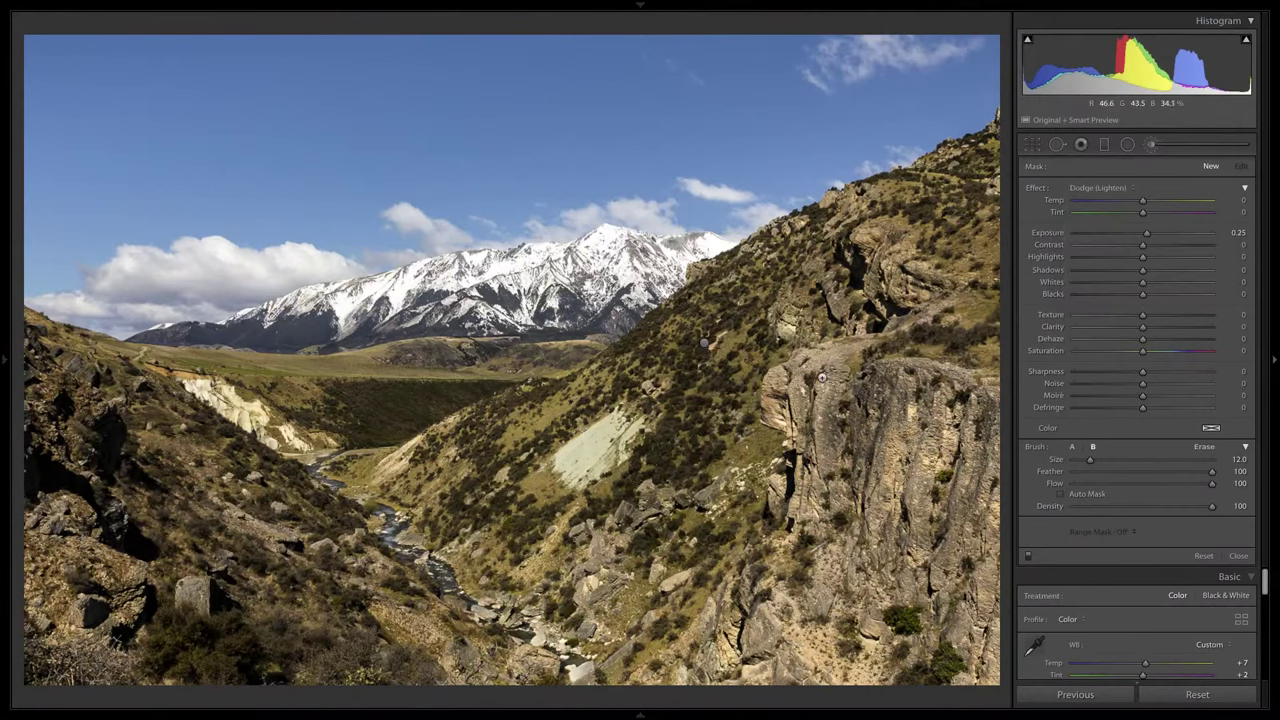
left_click(705, 343)
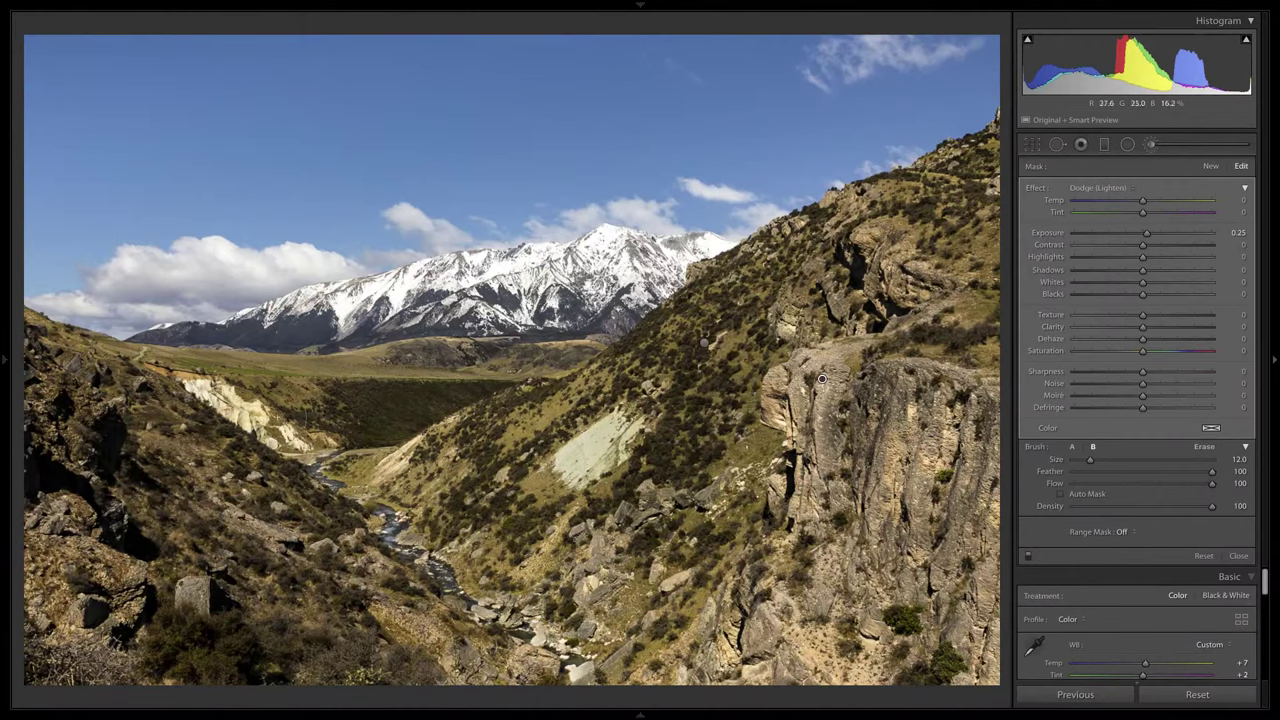
scroll(821, 378, "down", 5)
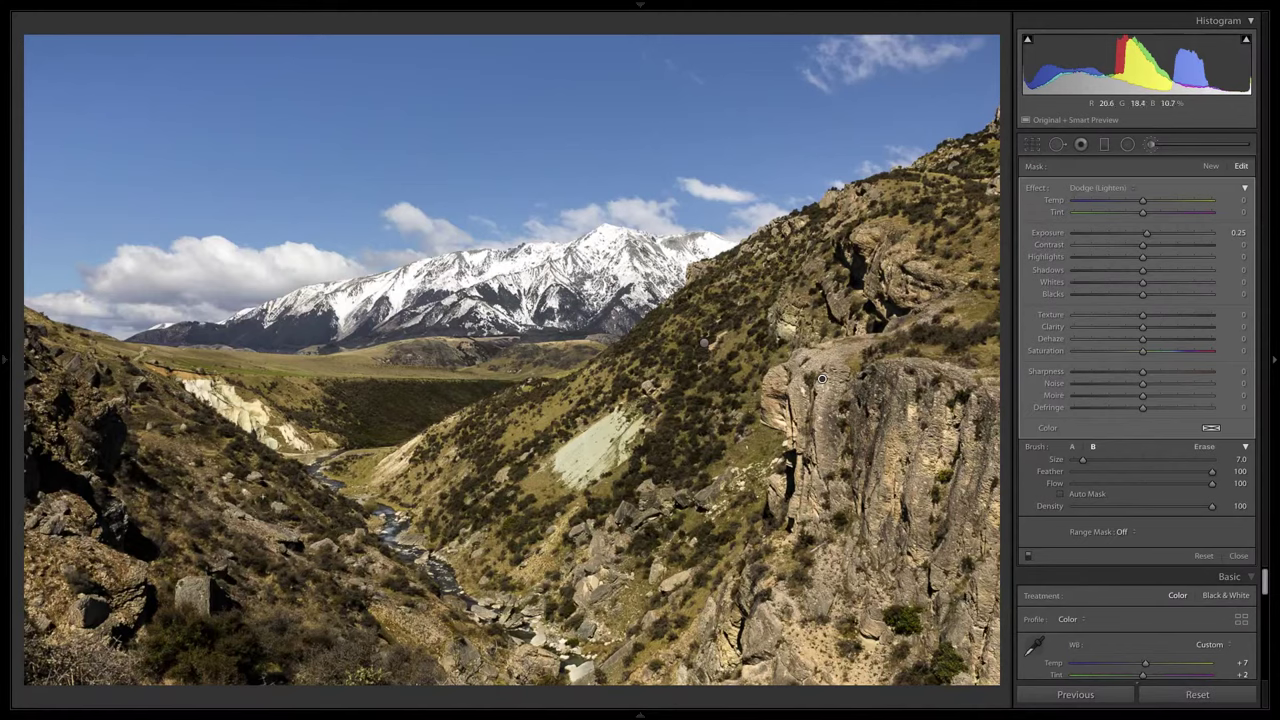
left_click(1238, 556)
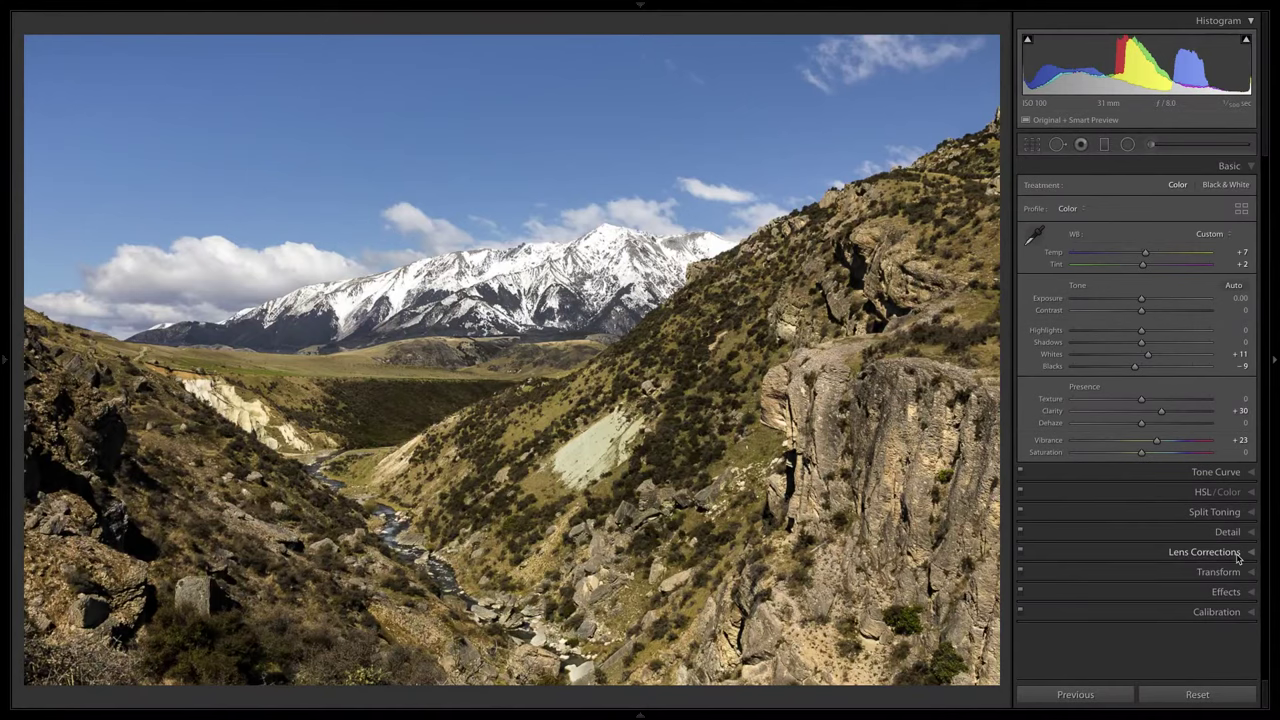
- Look through the HSL Hue, Saturation and Luminance settings and nudge the grassy hillside's hue with the targeted adjustment tool
left_click(1245, 493)
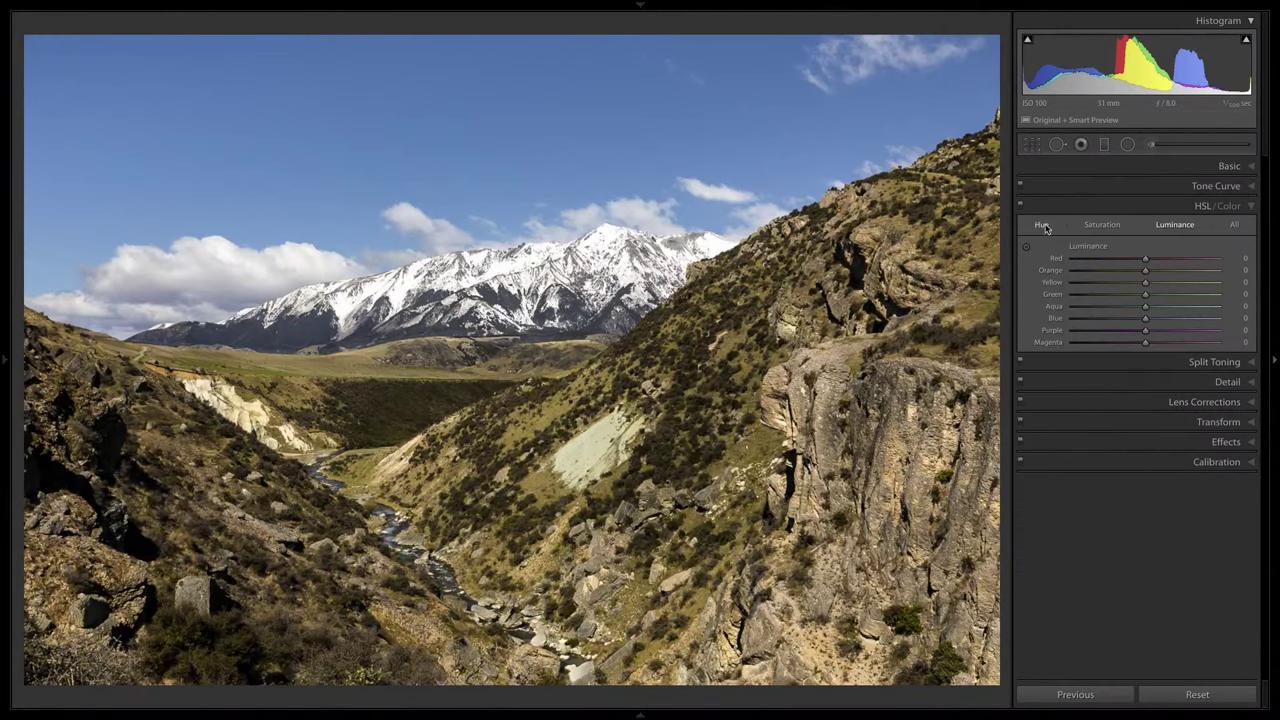
left_click(1115, 229)
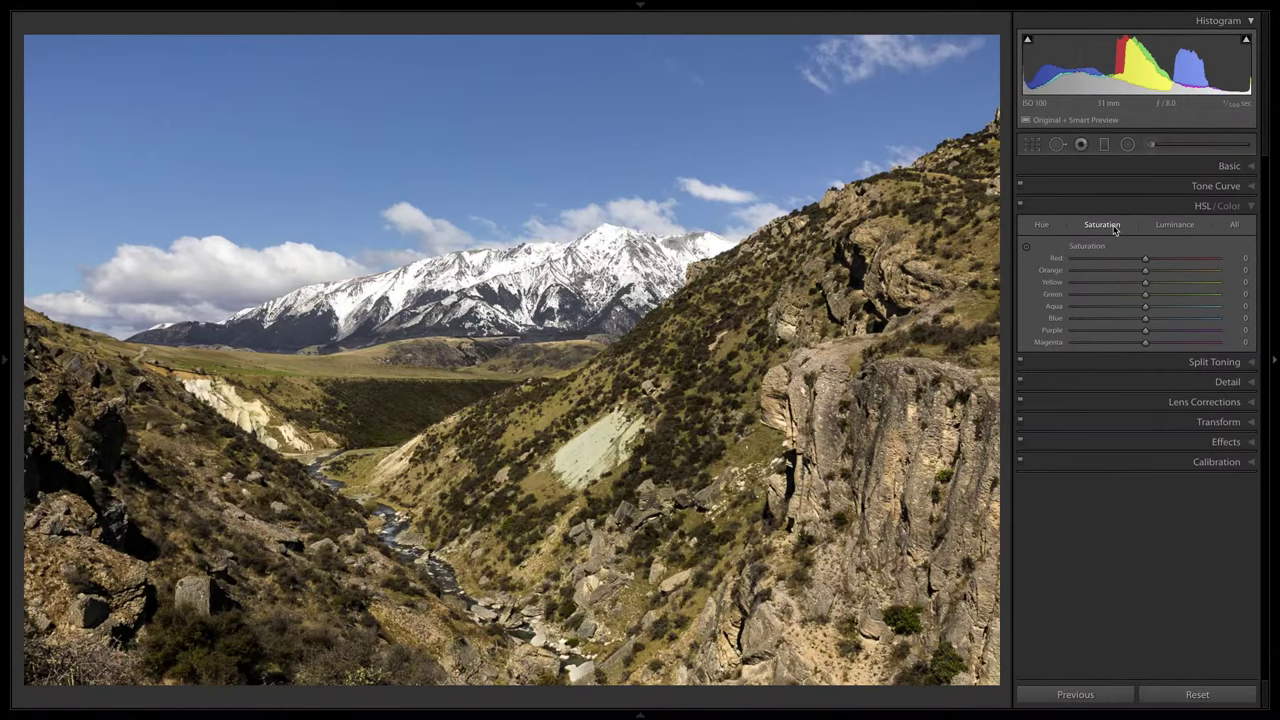
left_click(1170, 227)
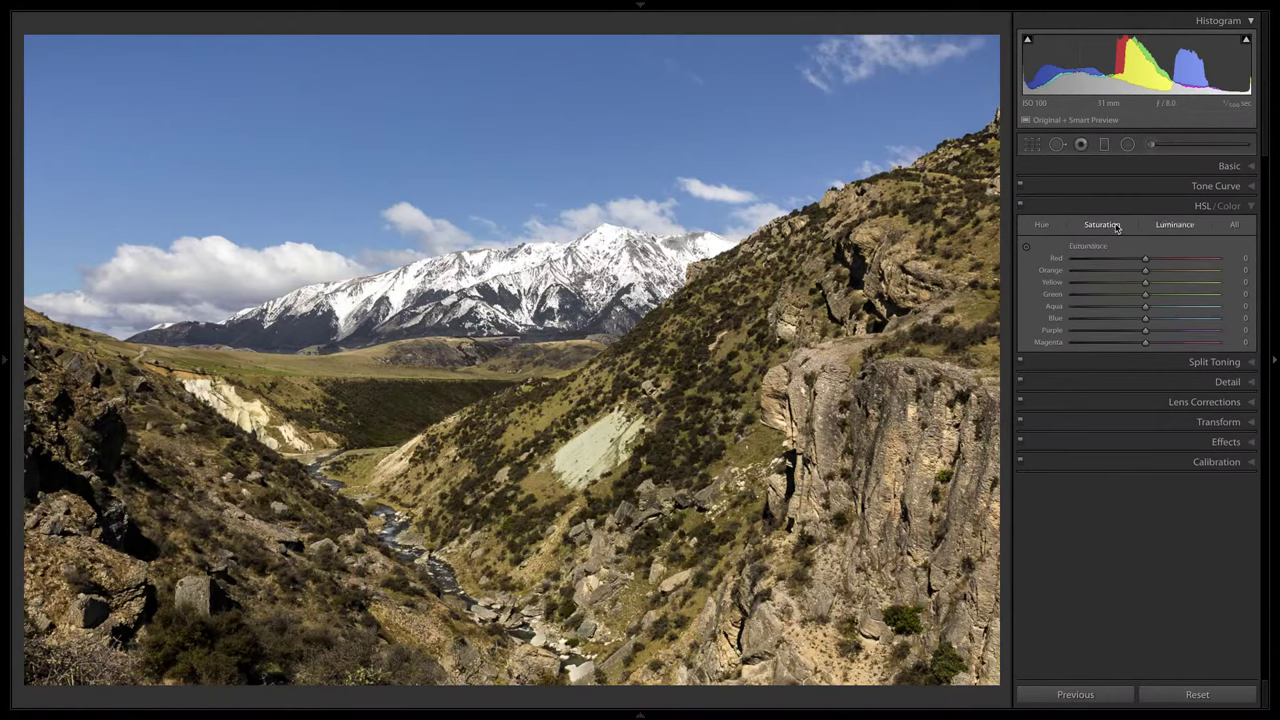
left_click(1041, 227)
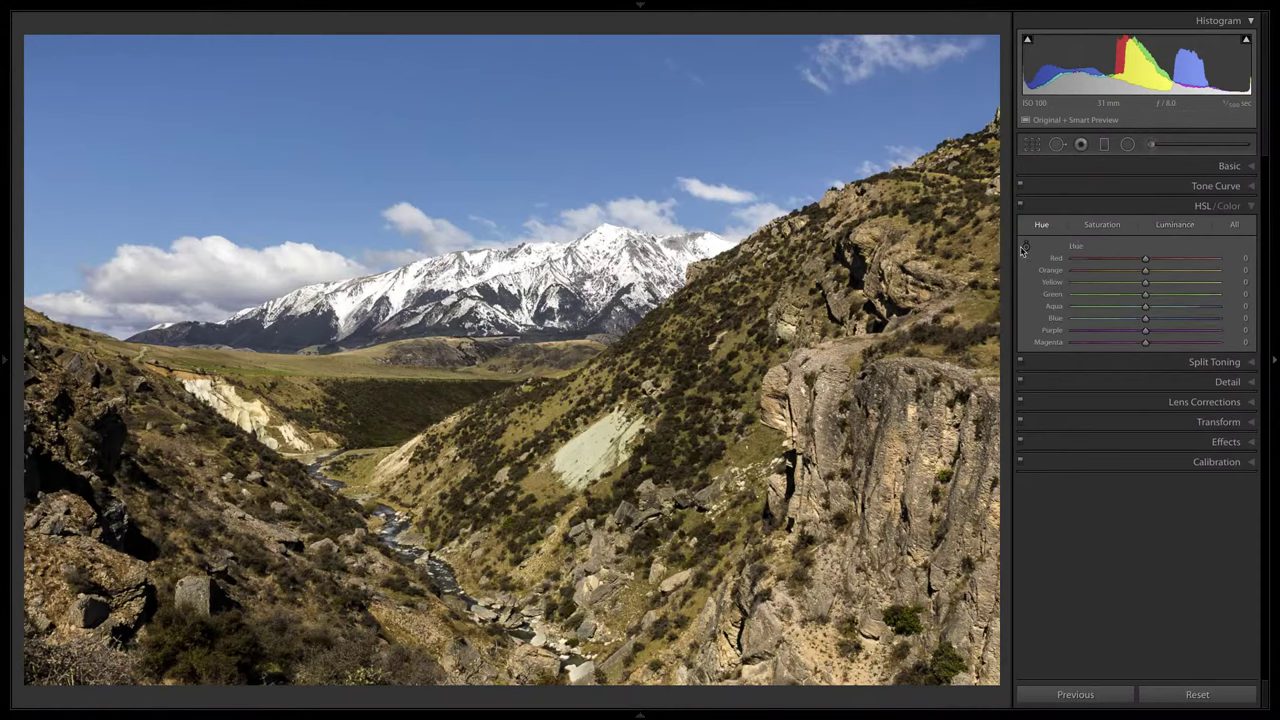
left_click(1025, 247)
mouse_move(546, 490)
left_mouse_down()
mouse_move(546, 510)
mouse_move(546, 479)
mouse_move(546, 537)
mouse_move(550, 506)
left_mouse_up()
left_click(1249, 168)
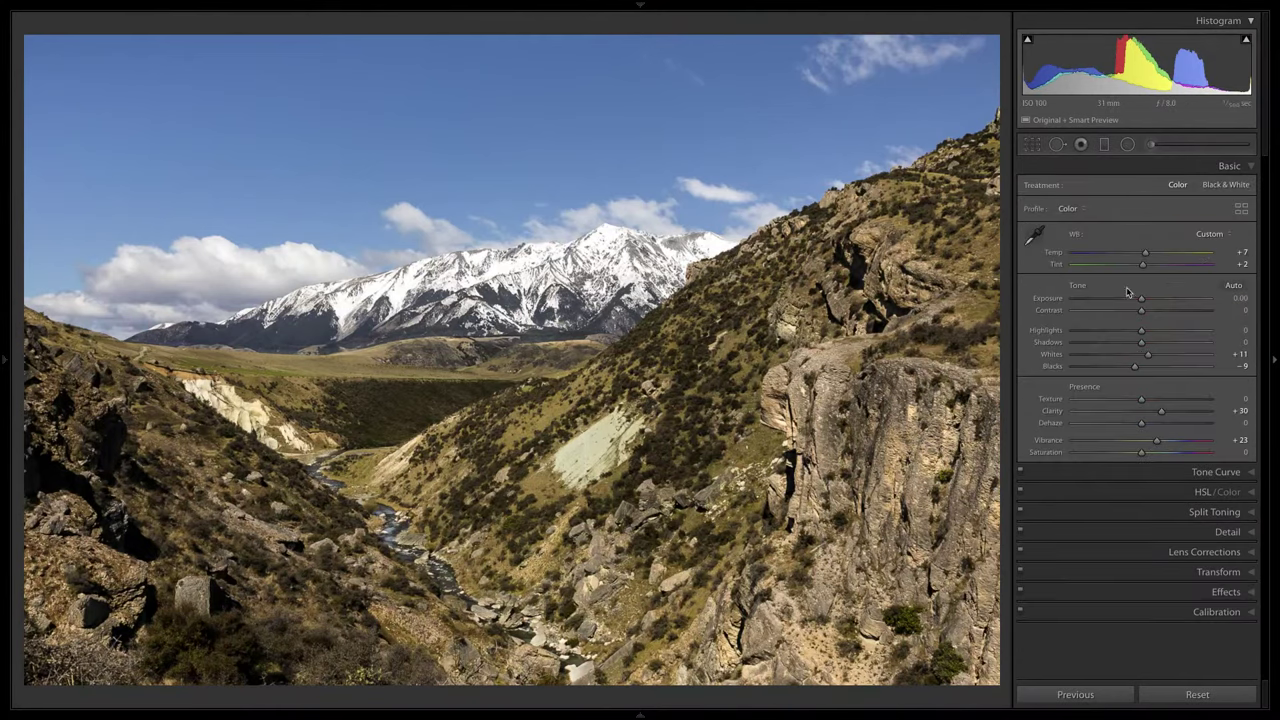
- Set the valley photo's Contrast to +10 and Whites to +5 while checking the snow for clipping
left_click_drag(1140, 313, 1147, 313)
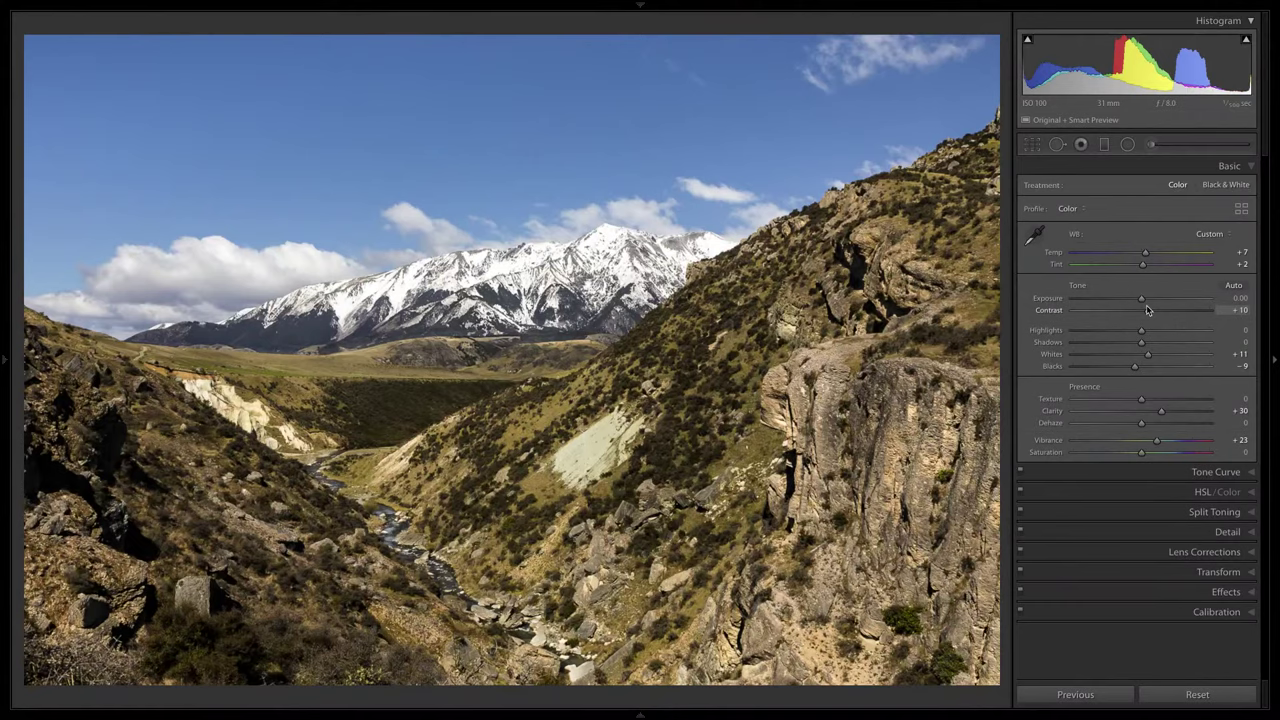
left_click(1148, 357, "alt")
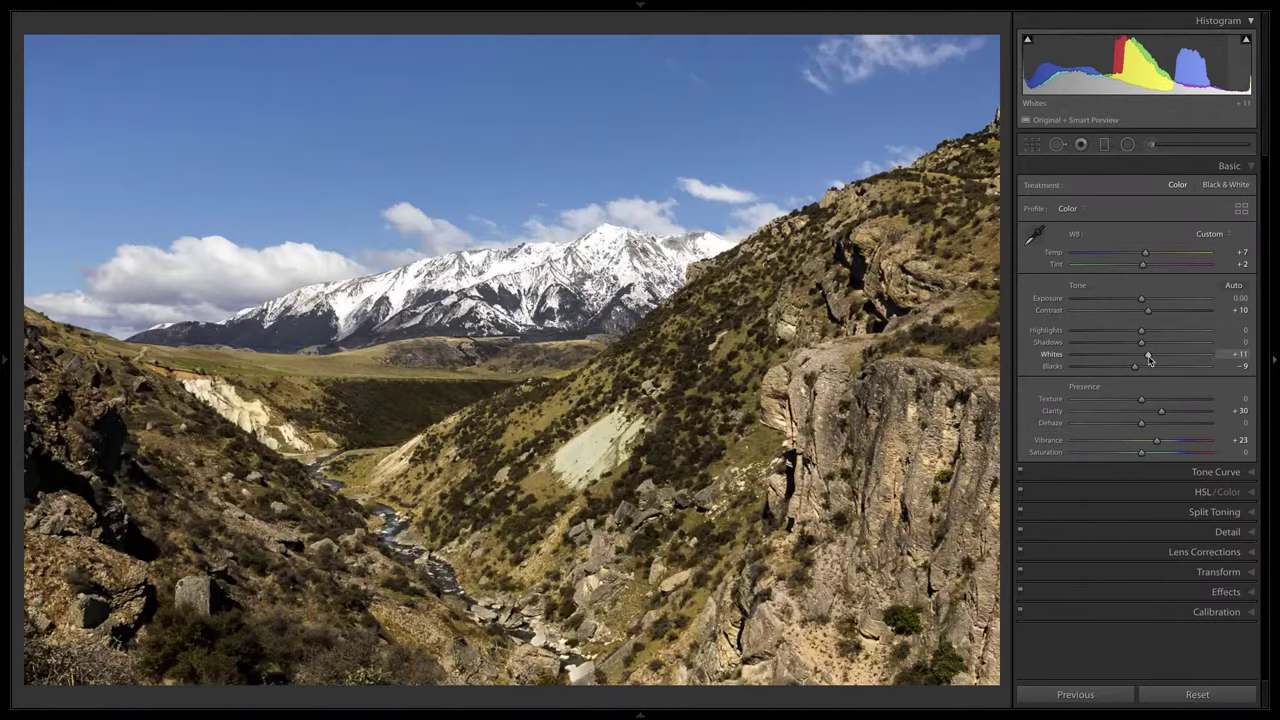
left_click(1148, 357, "alt")
left_click(1148, 357, "alt")
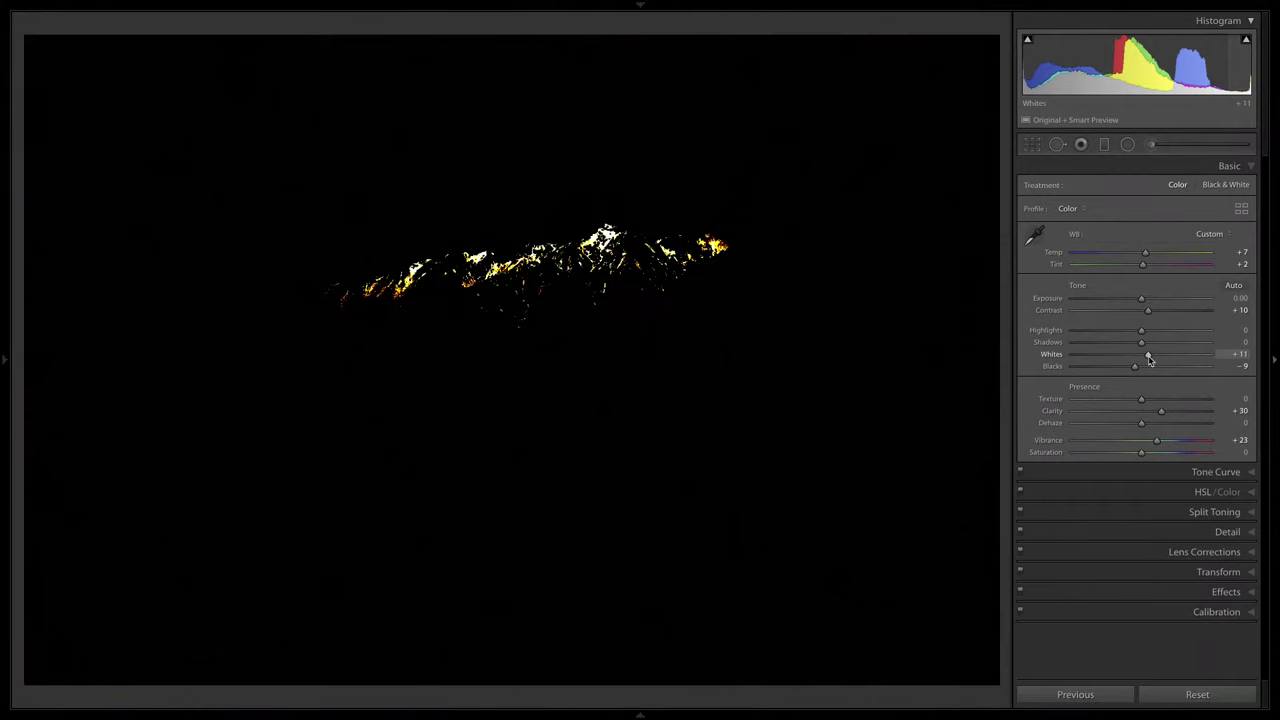
left_click_drag(1148, 356, 1145, 360)
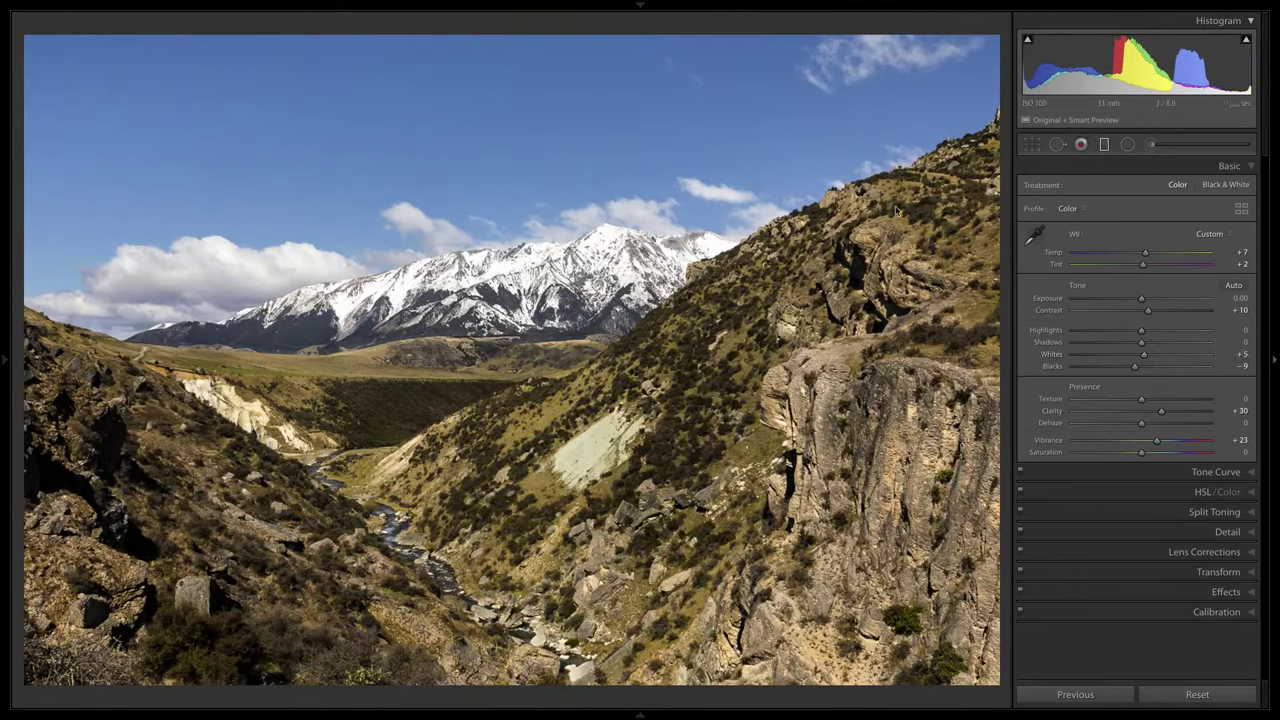
- Add a slightly tilted graduated filter across the snowy mountains with Exposure 0.00 and Highlights -31
key("m")
left_click_drag(496, 284, 497, 345)
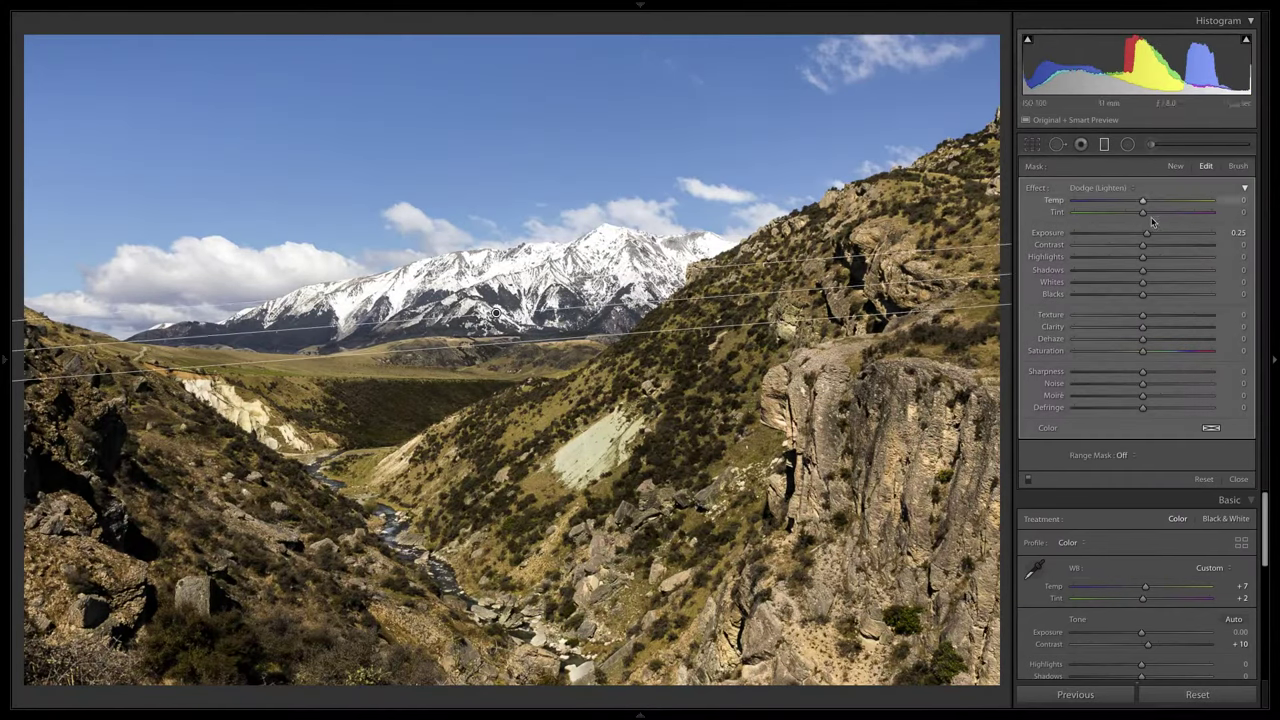
double_click(1060, 233)
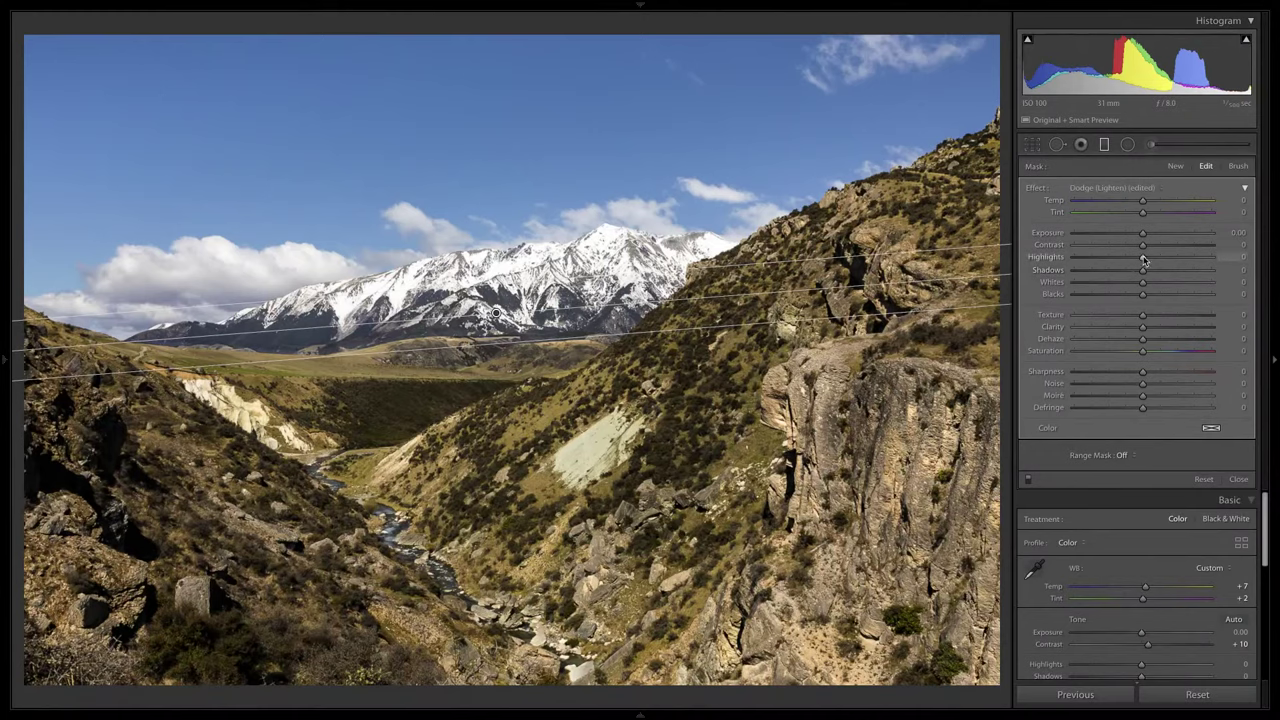
left_click_drag(1144, 259, 1121, 257)
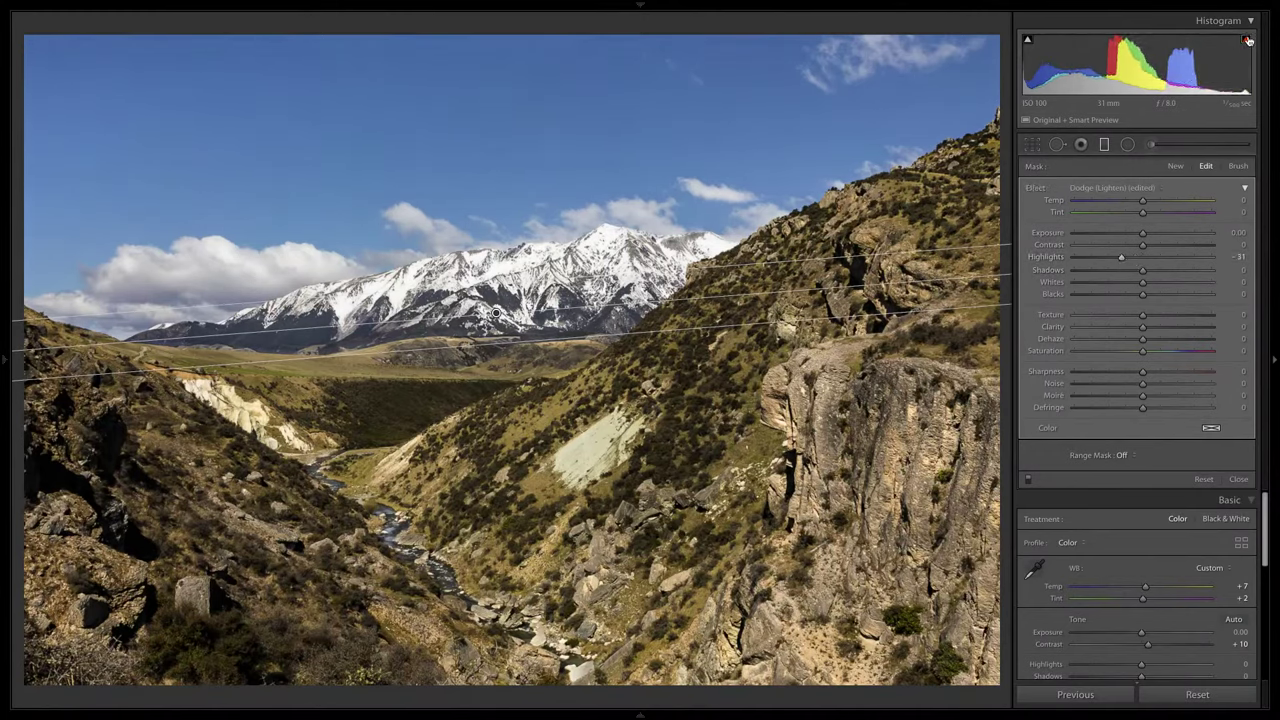
left_click(1238, 479)
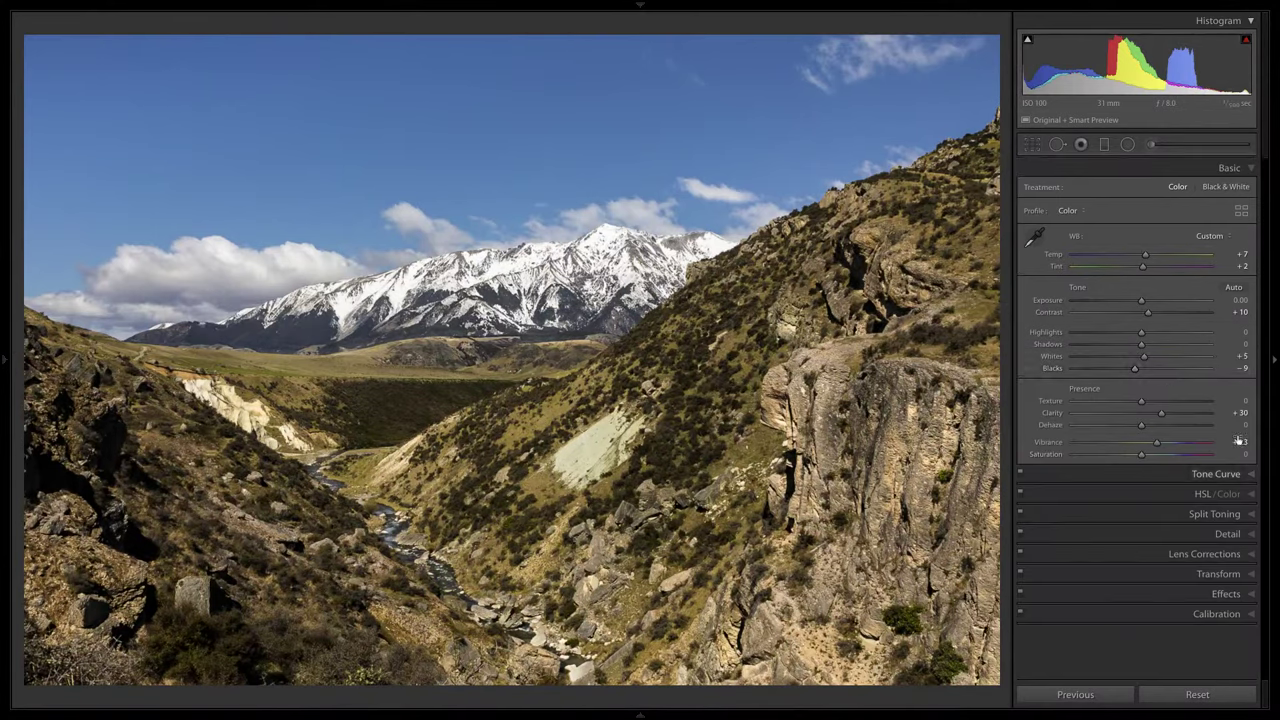
- Check the valley photo's Whites for clipping and compare the before and after versions side by side
left_click(1144, 356, "alt")
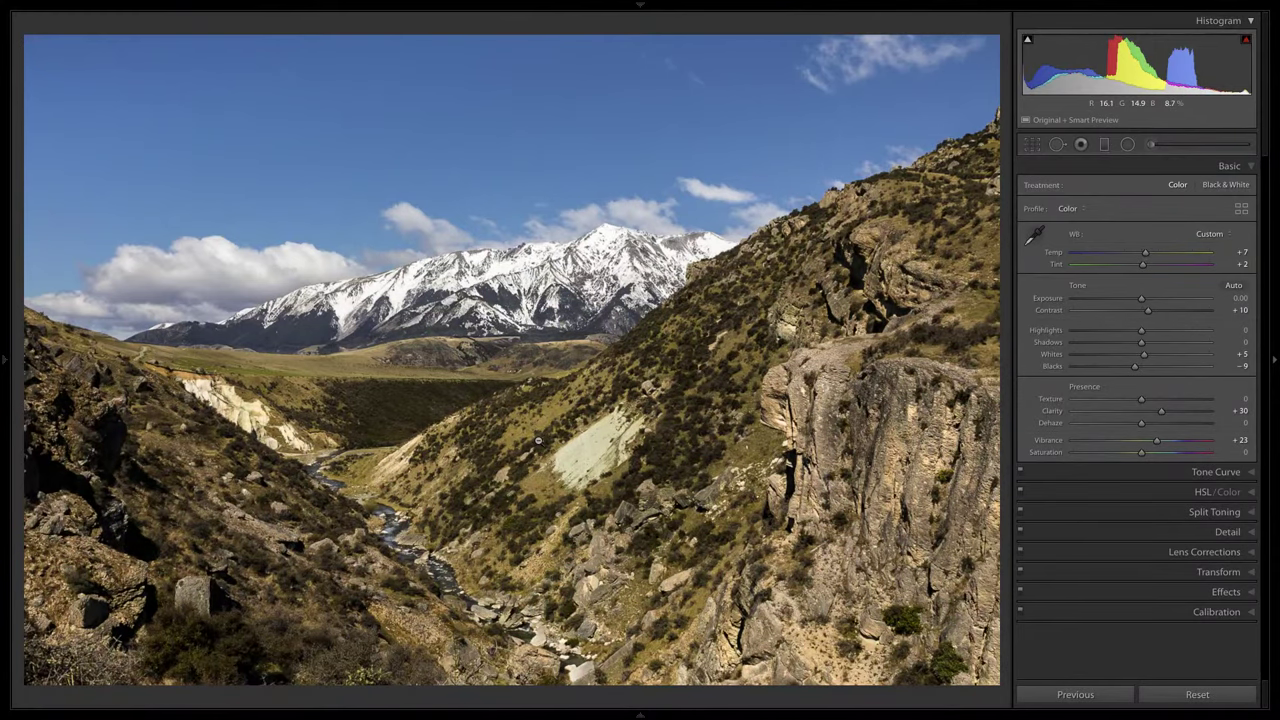
key("y")
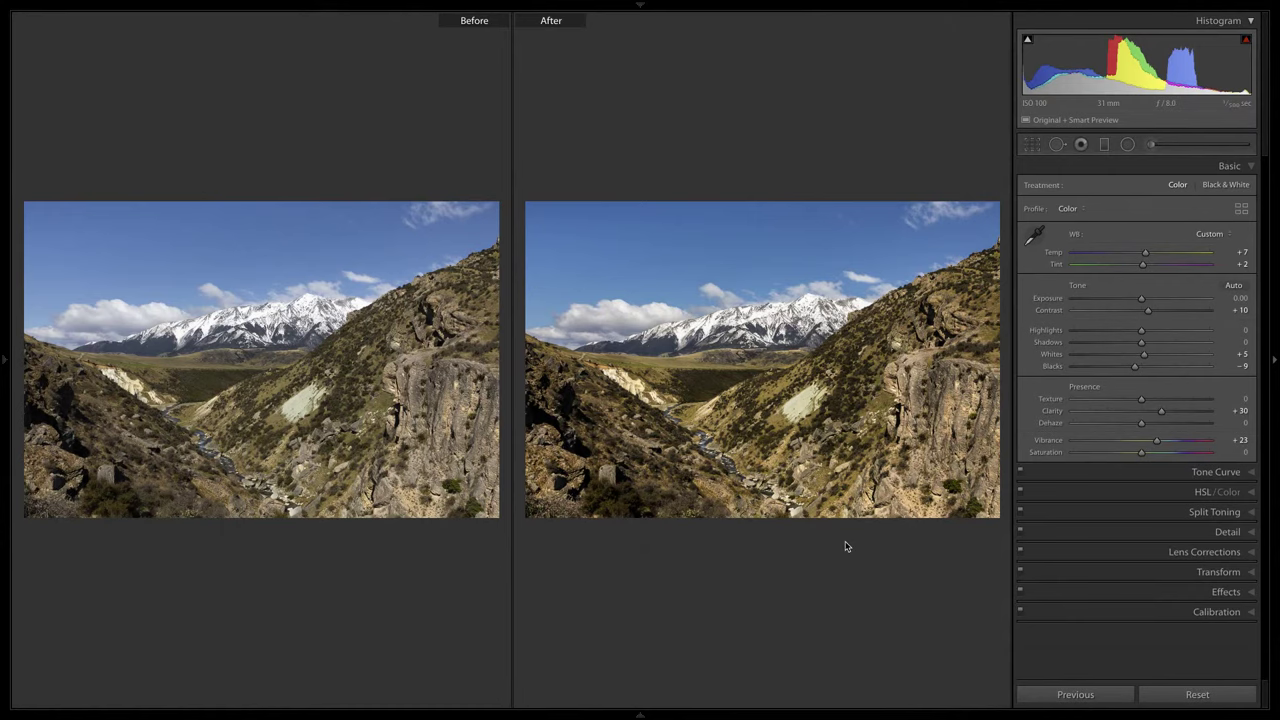
- Open the hay bale landscape for developing, try Clarity at +25, and pull it back to -1
key("g")
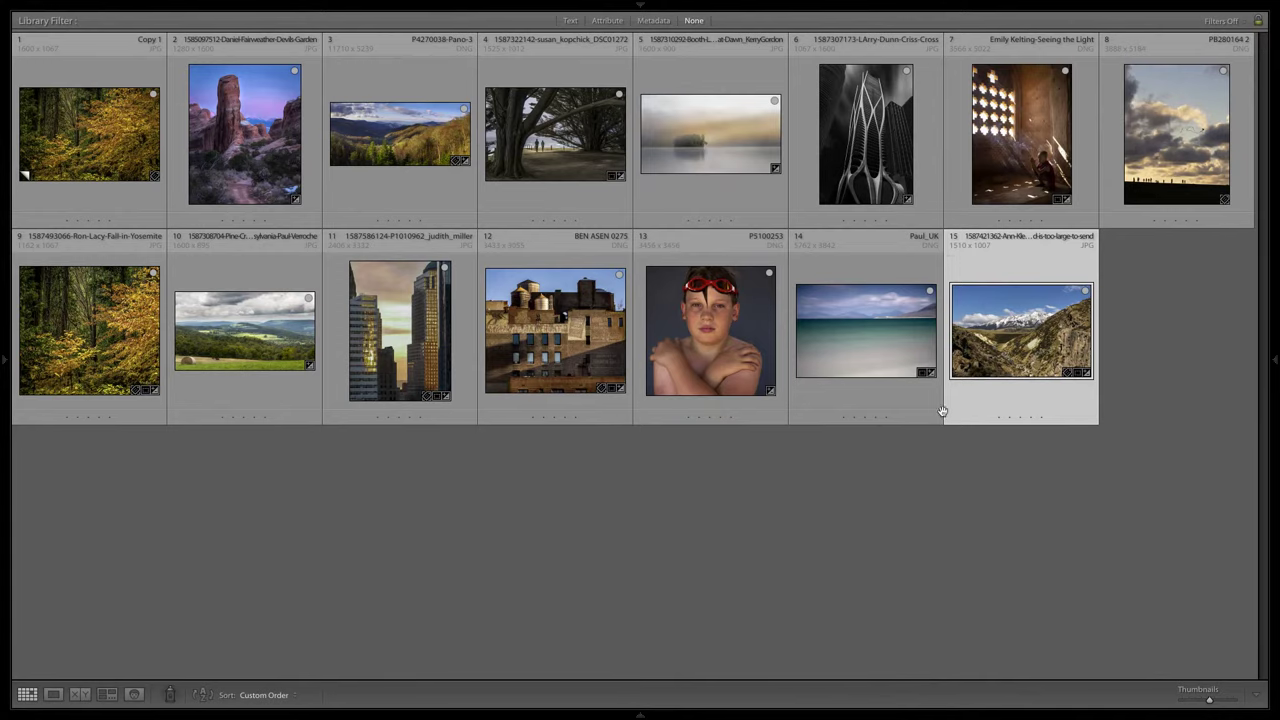
double_click(230, 330)
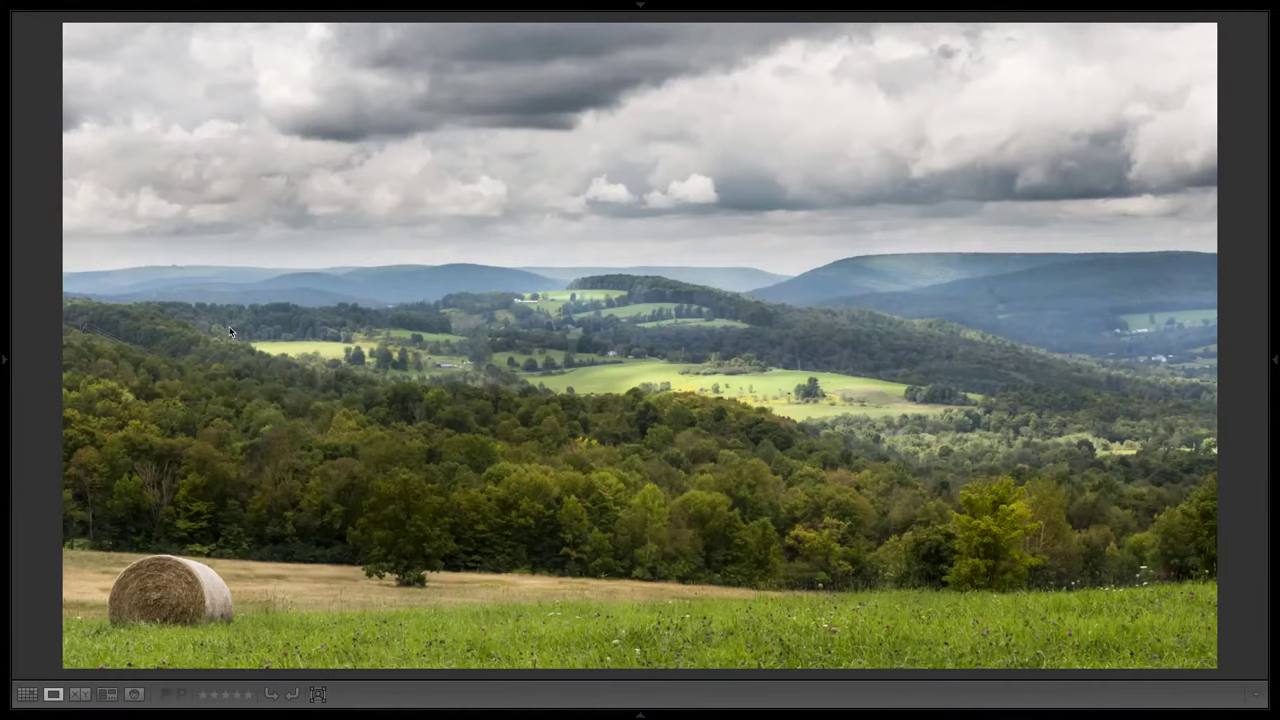
key("d")
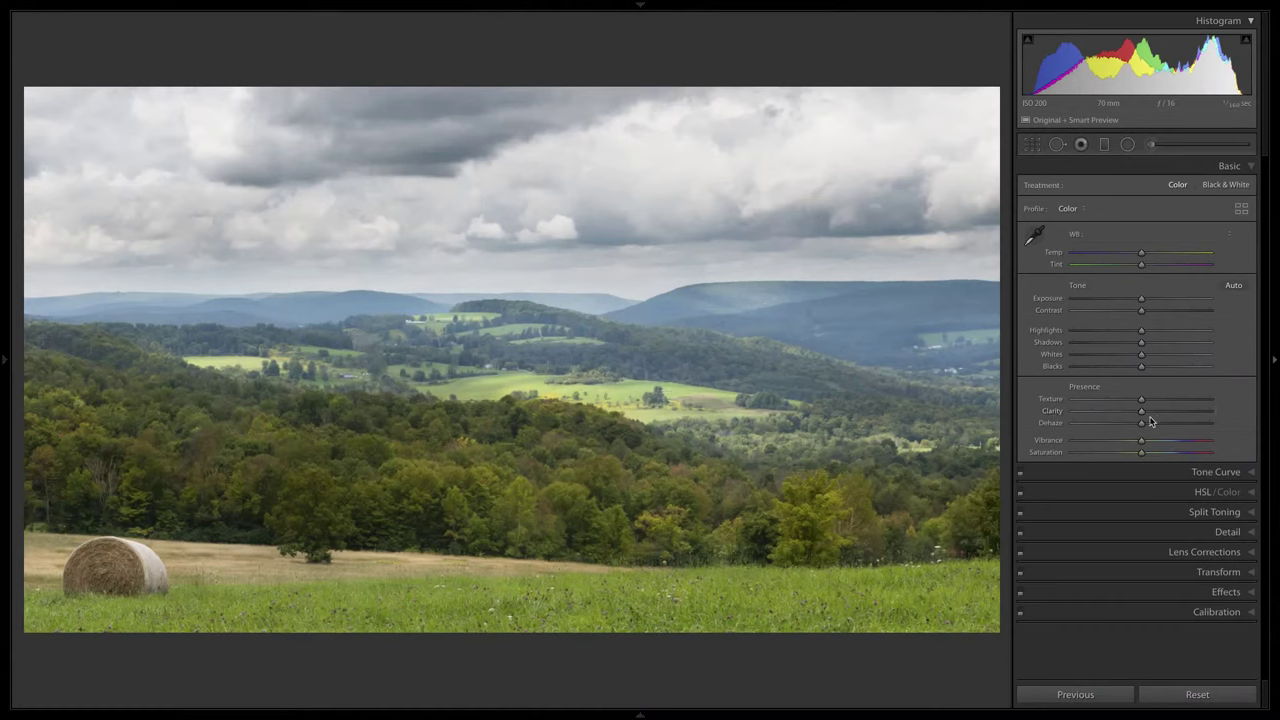
mouse_move(1142, 413)
left_mouse_down()
mouse_move(1169, 413)
mouse_move(1140, 412)
mouse_move(1158, 416)
left_mouse_up()
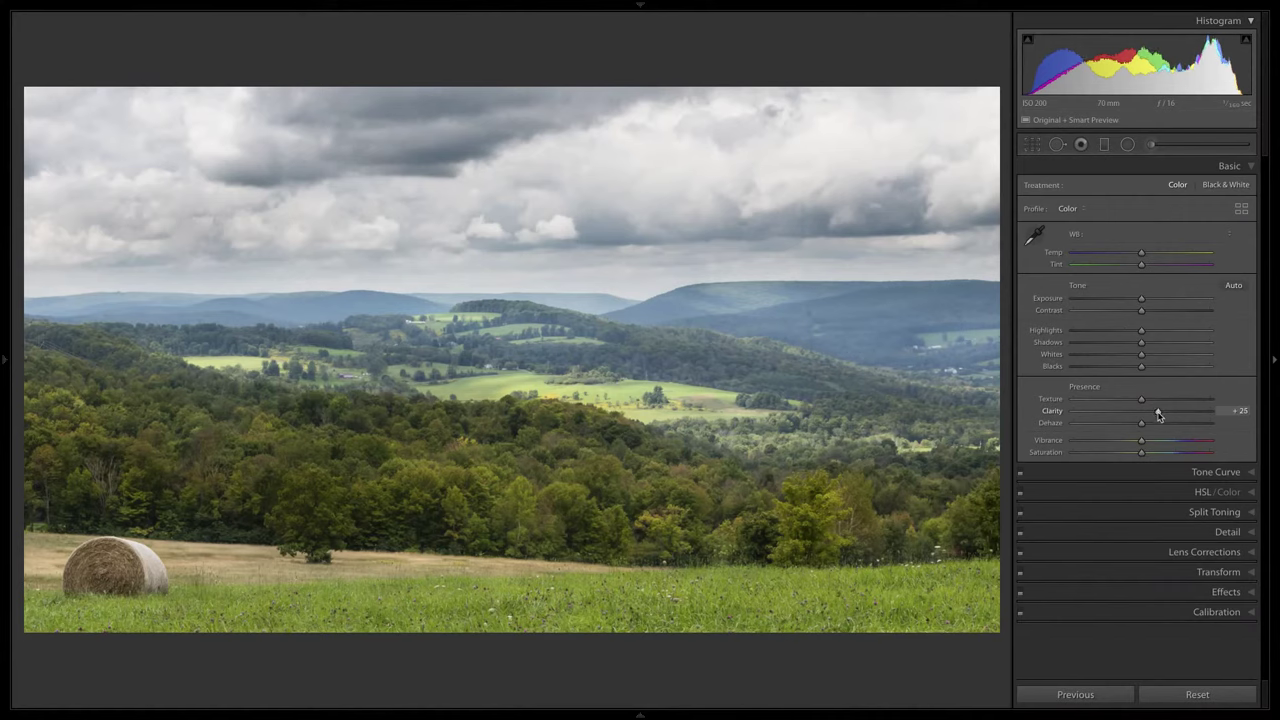
mouse_move(1158, 416)
left_mouse_down()
mouse_move(1128, 416)
mouse_move(1177, 425)
mouse_move(1175, 412)
mouse_move(1178, 425)
mouse_move(1120, 430)
mouse_move(1141, 434)
left_mouse_up()
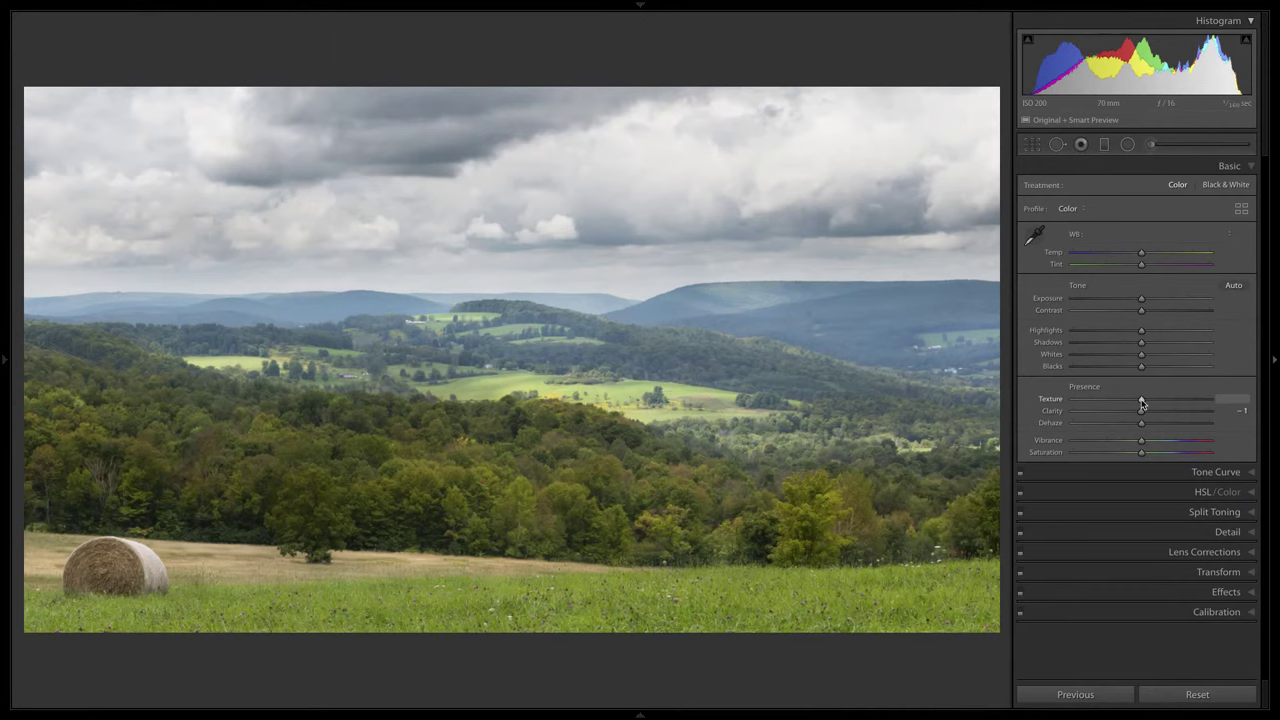
- Compare Texture at +26 with Clarity at +28 on the hay bale landscape, resetting each to 0
mouse_move(1142, 403)
left_mouse_down()
mouse_move(1169, 402)
mouse_move(1140, 403)
mouse_move(1159, 410)
left_mouse_up()
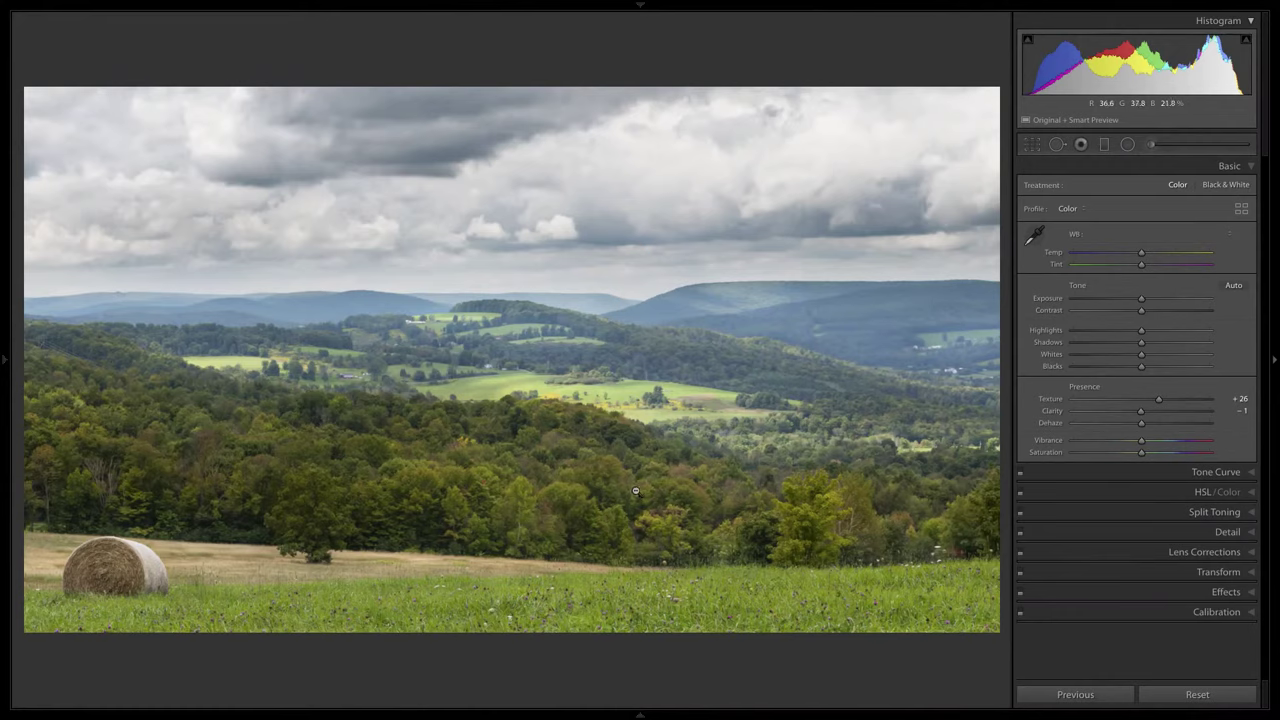
double_click(1063, 402)
left_click_drag(1142, 413, 1161, 412)
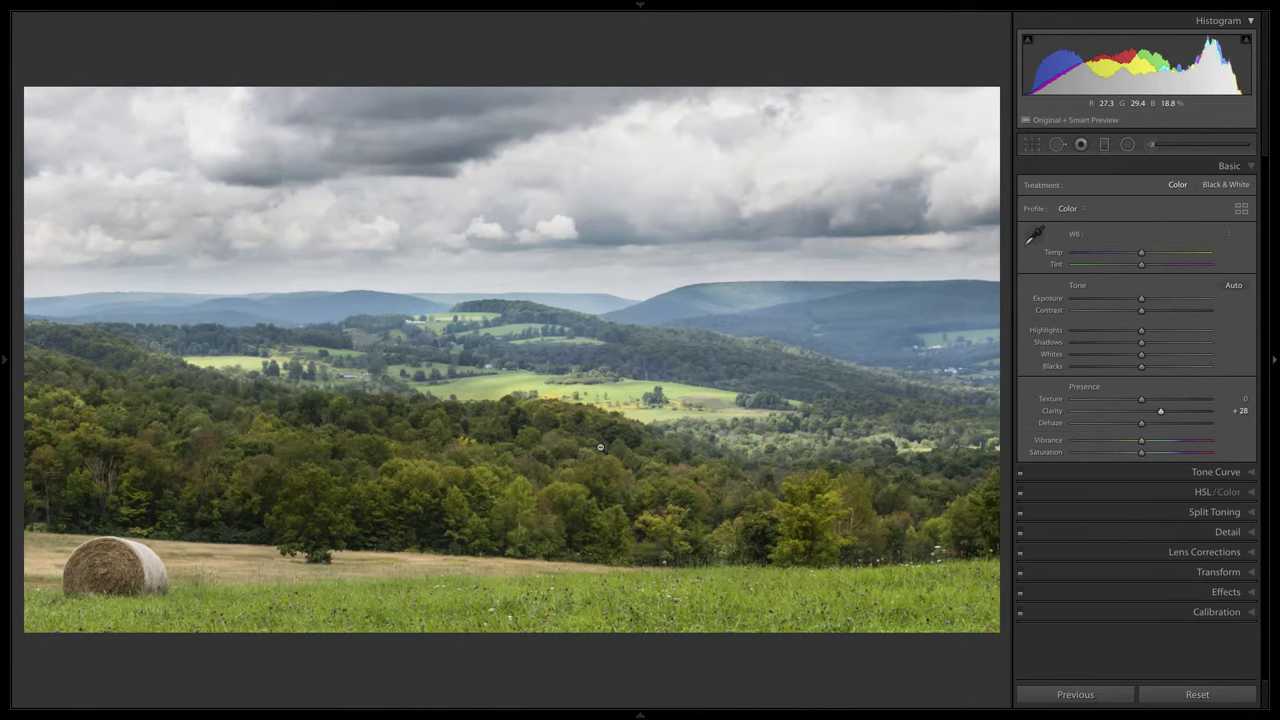
double_click(1055, 412)
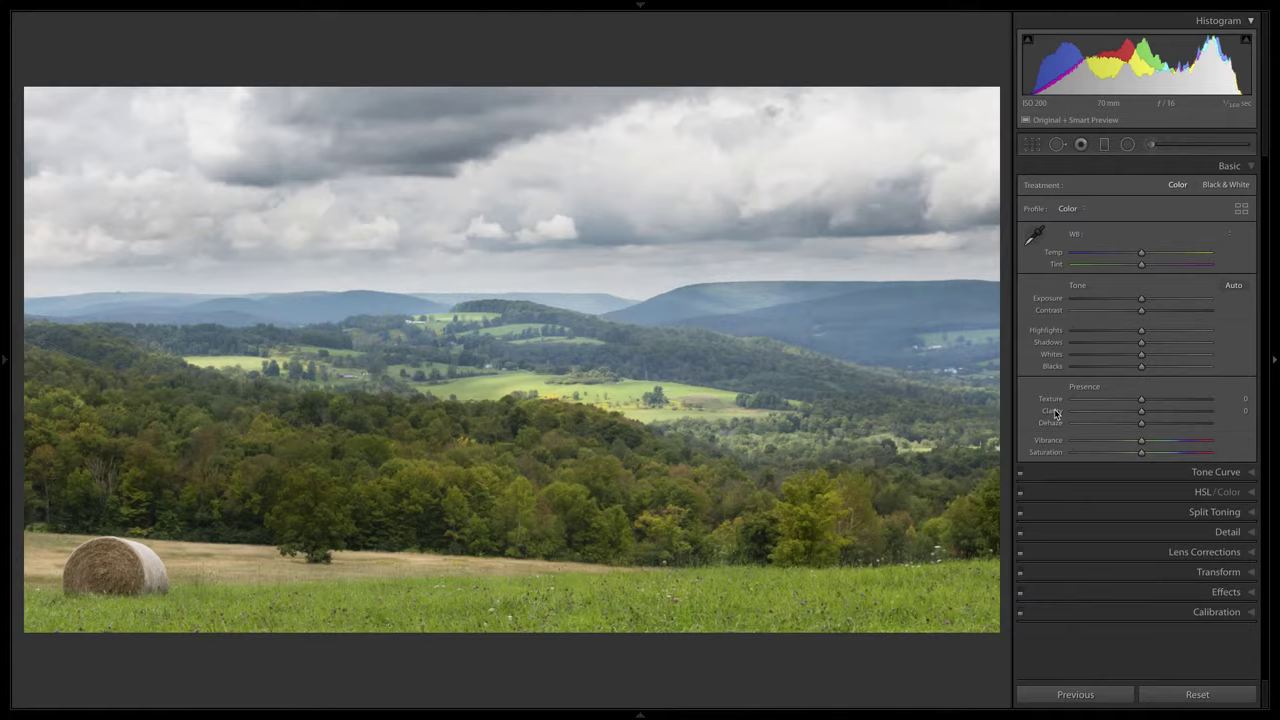
- View the skyscraper sunset photo at full size and return to the thumbnail grid
key("g")
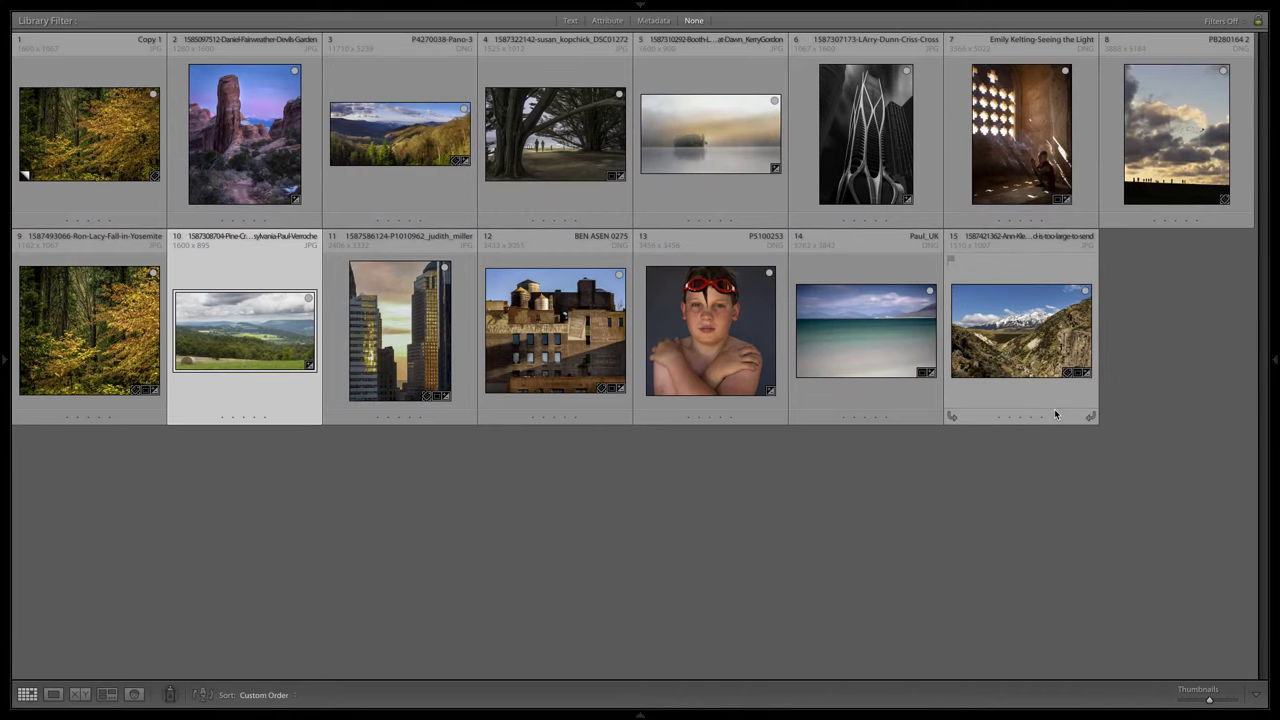
double_click(388, 350)
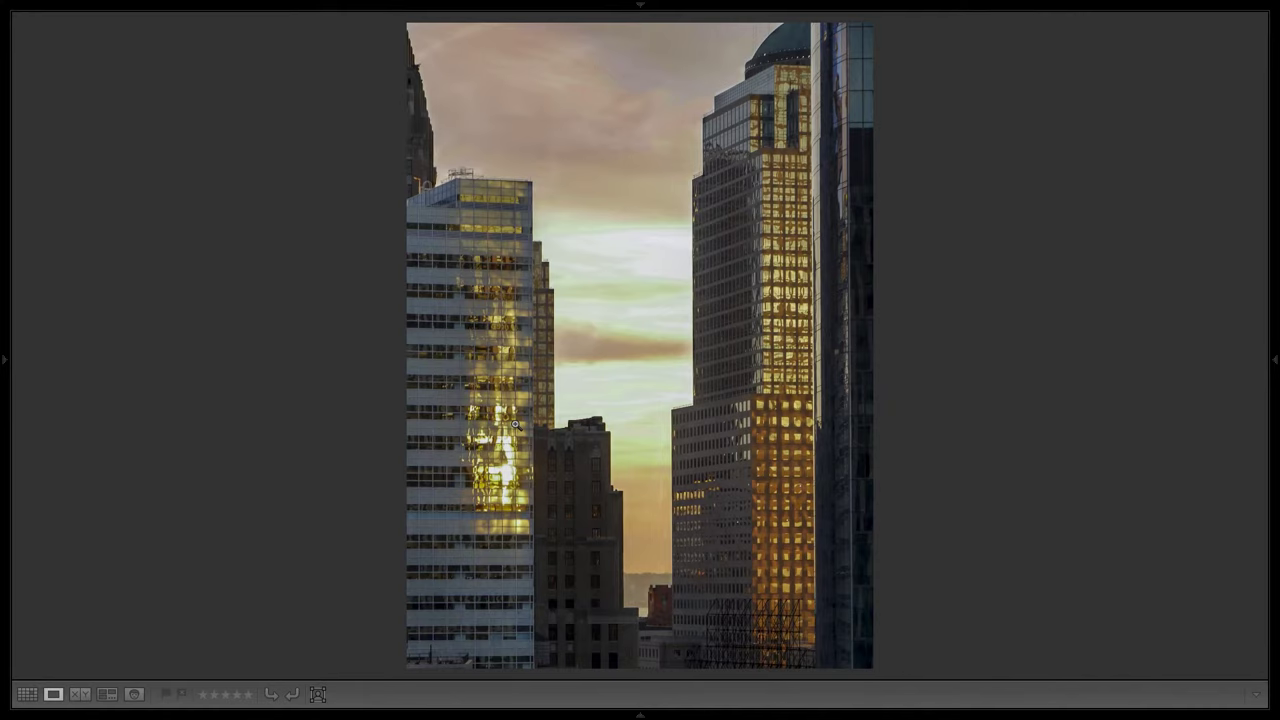
key("g")
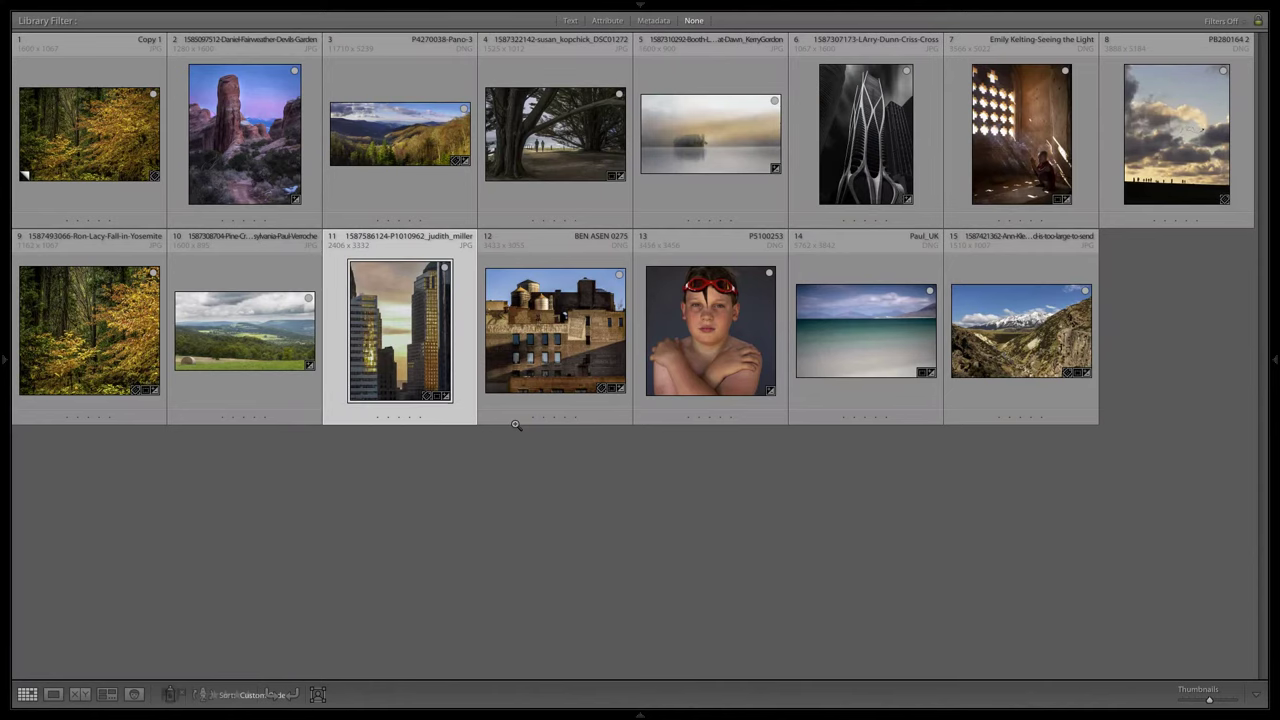